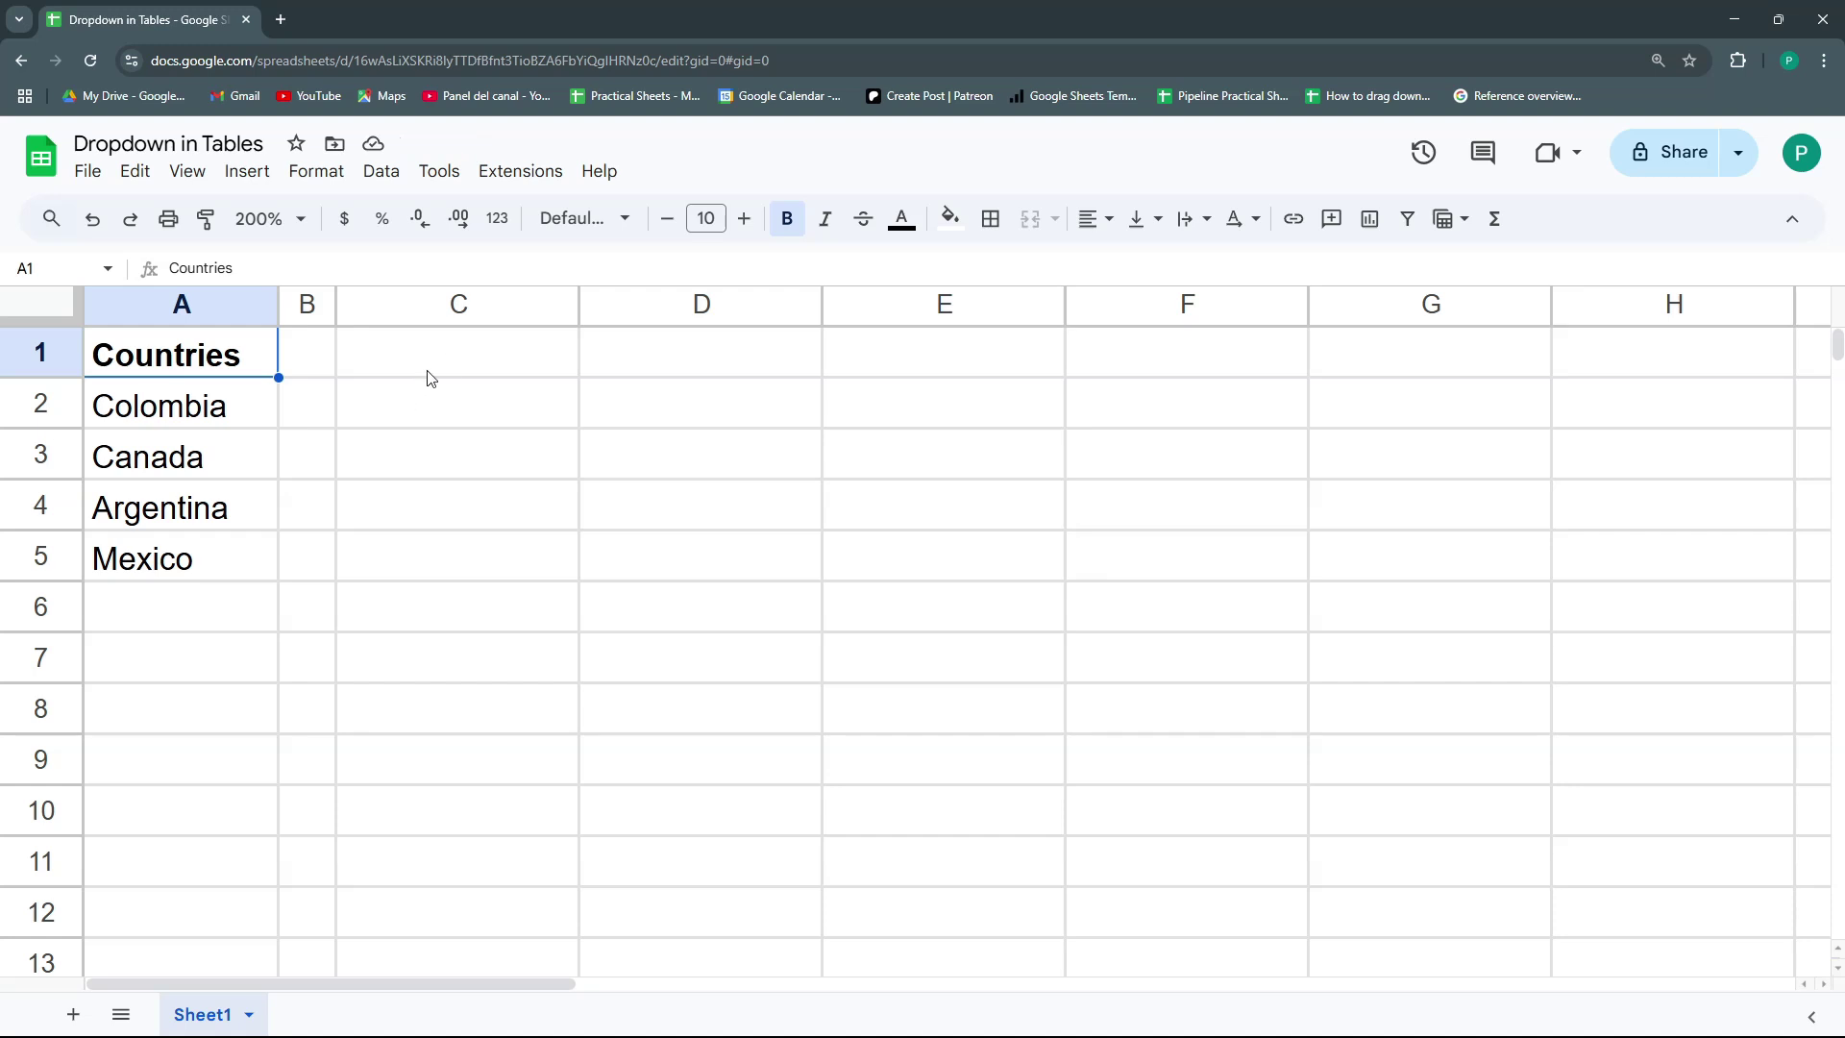
# Step: Narrow column C and enter the headers User in D1 and Country in E1
pyautogui.moveTo(578, 304); pyautogui.dragTo(380, 303)
pyautogui.click(497, 372)
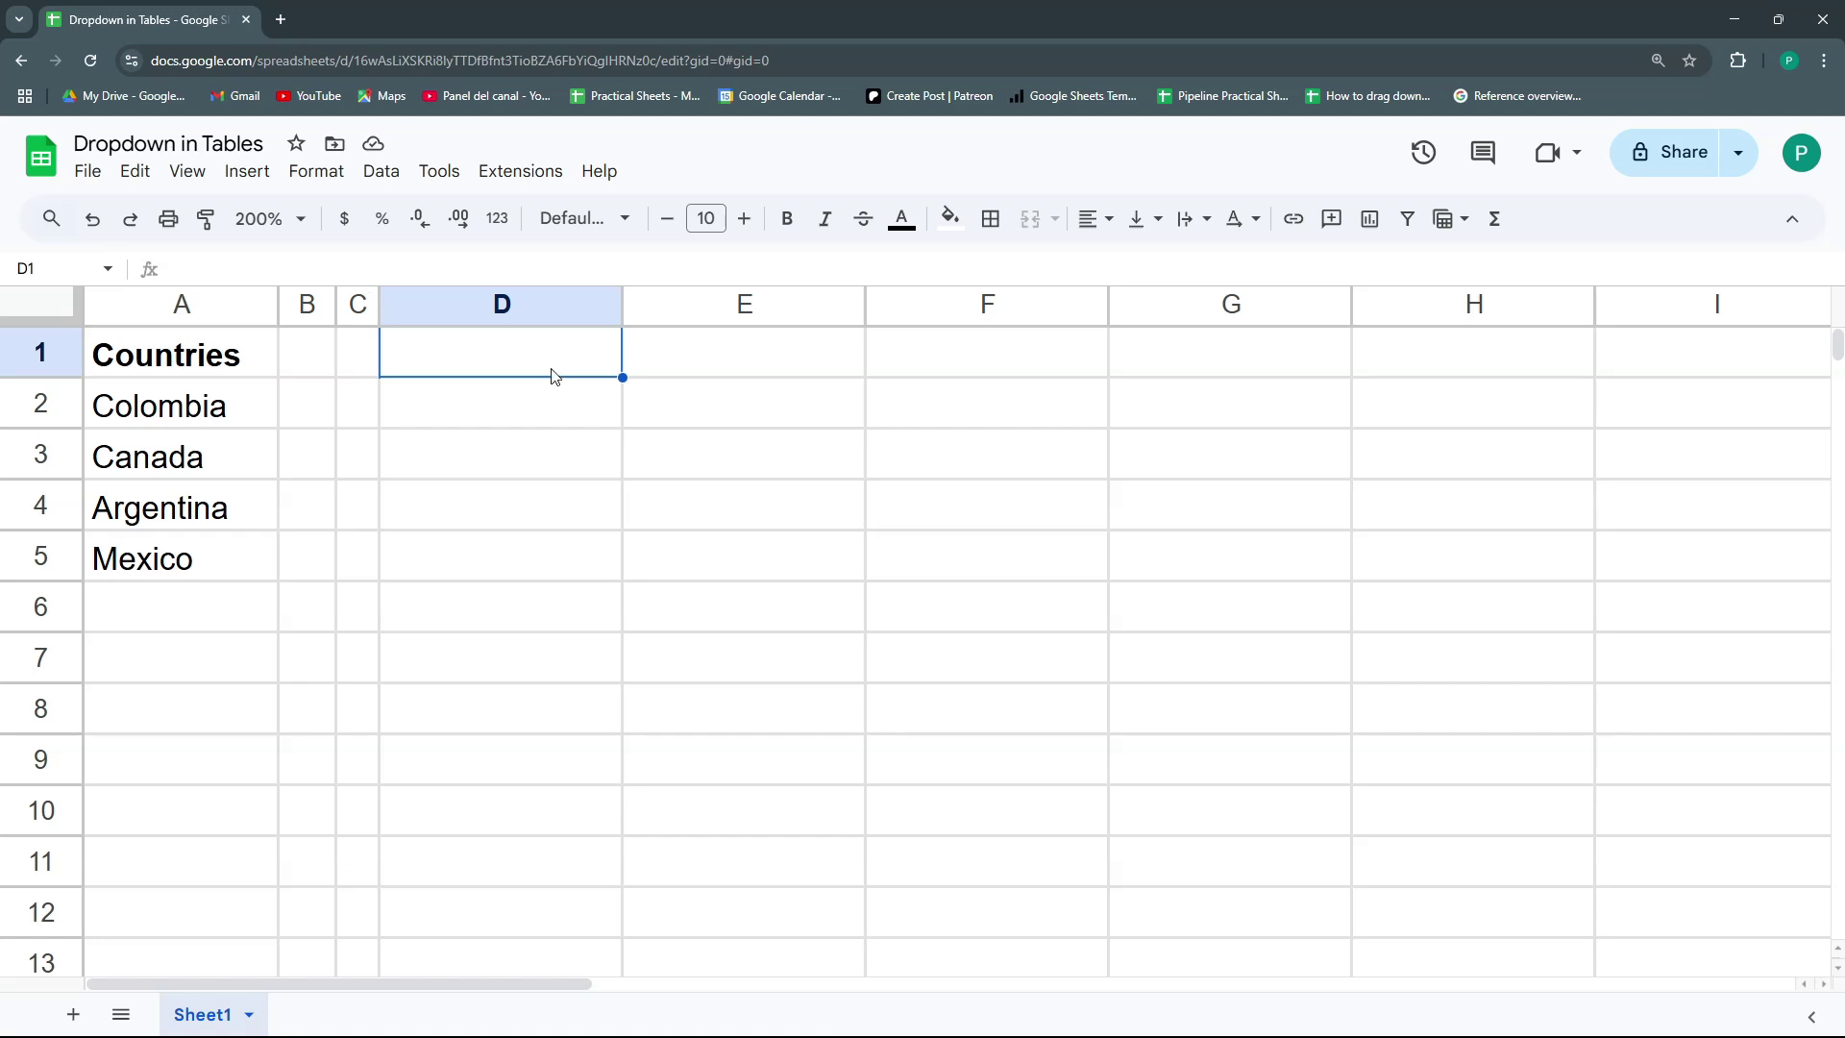
pyautogui.write('User')
pyautogui.press('Tab')
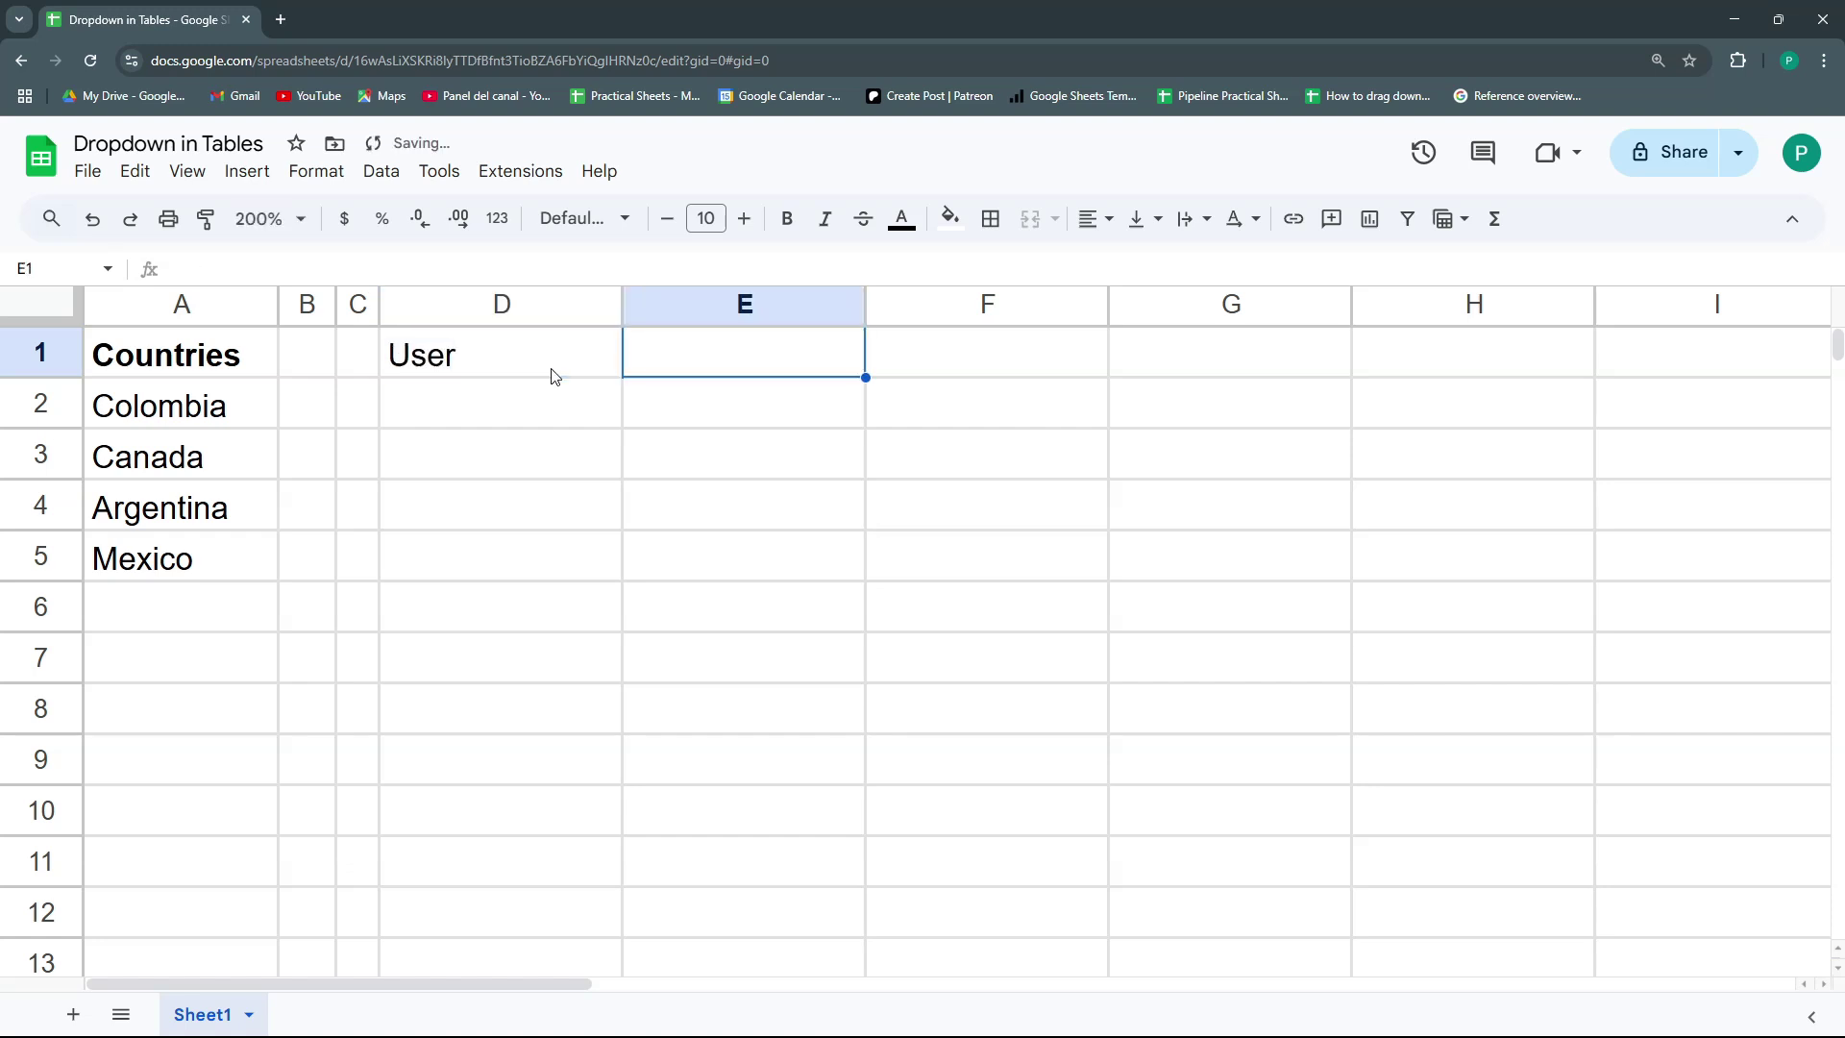
pyautogui.write('Country')
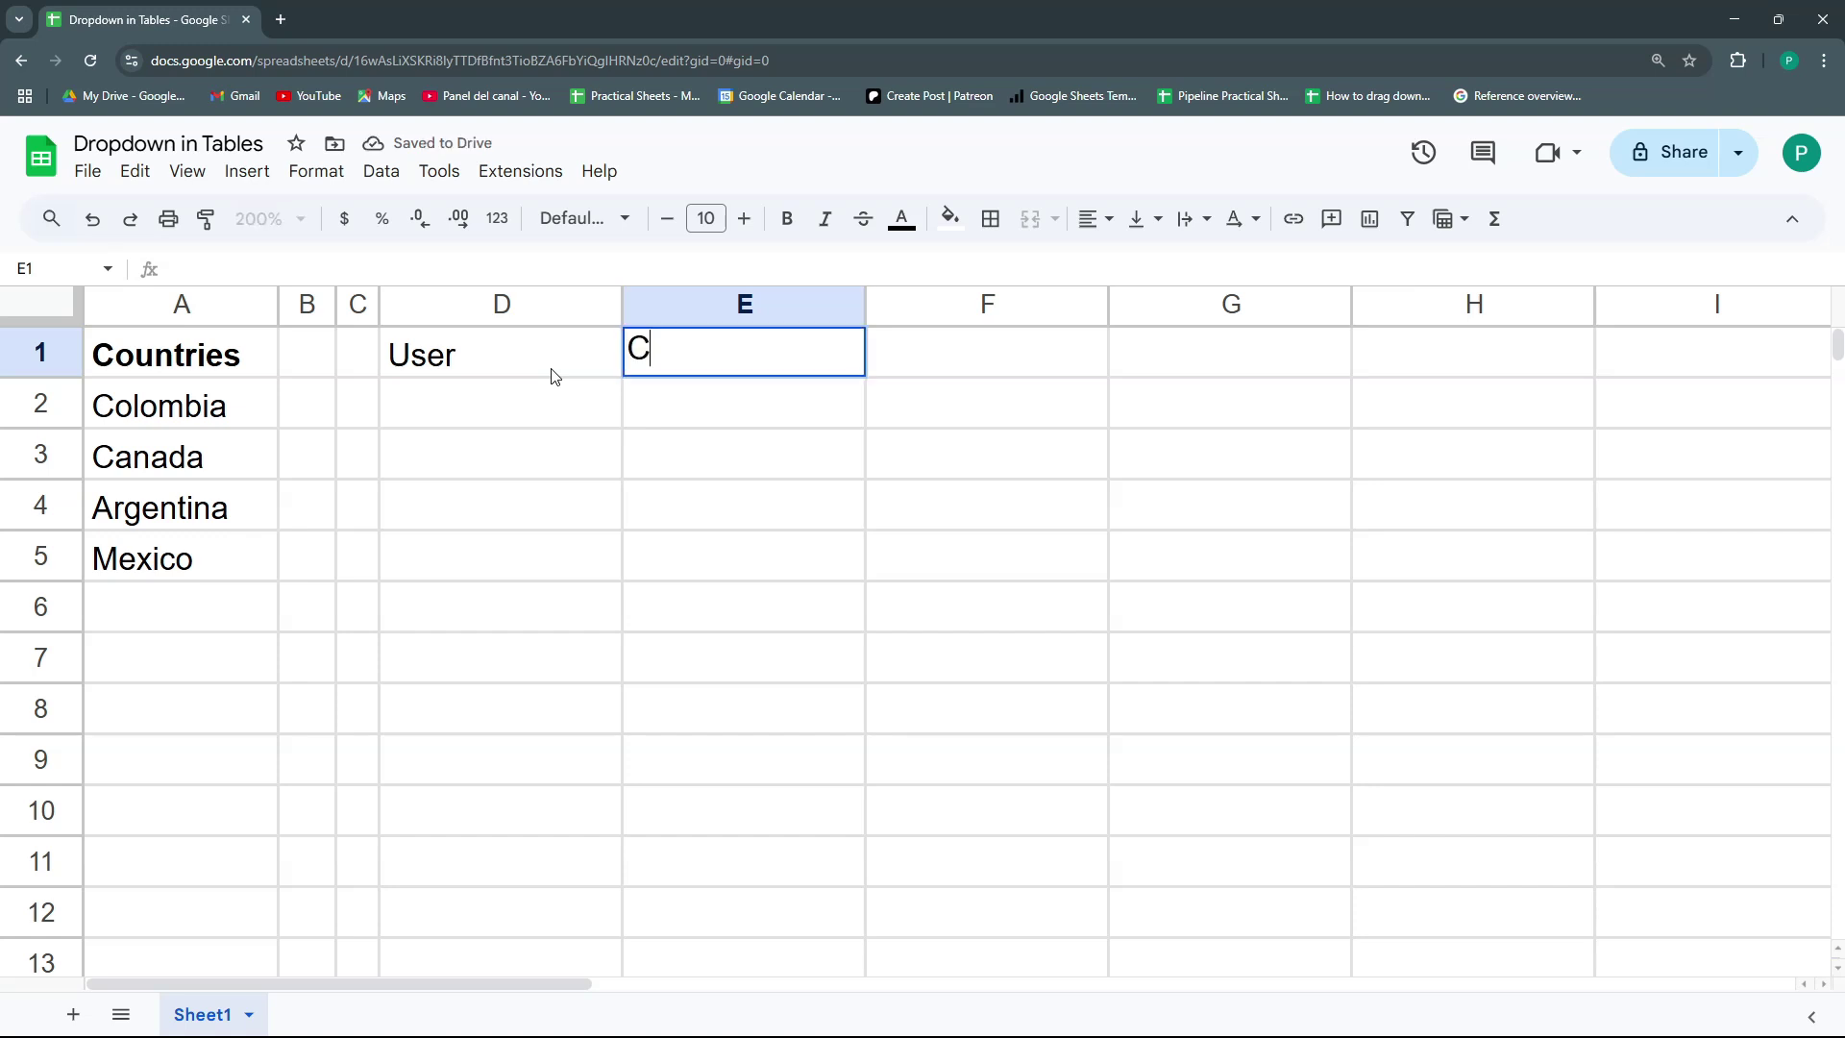
pyautogui.press('Return')
# Step: Number the users 1, 2, 3 and 4 in cells D2 to D5
pyautogui.press('Left')
pyautogui.write('1')
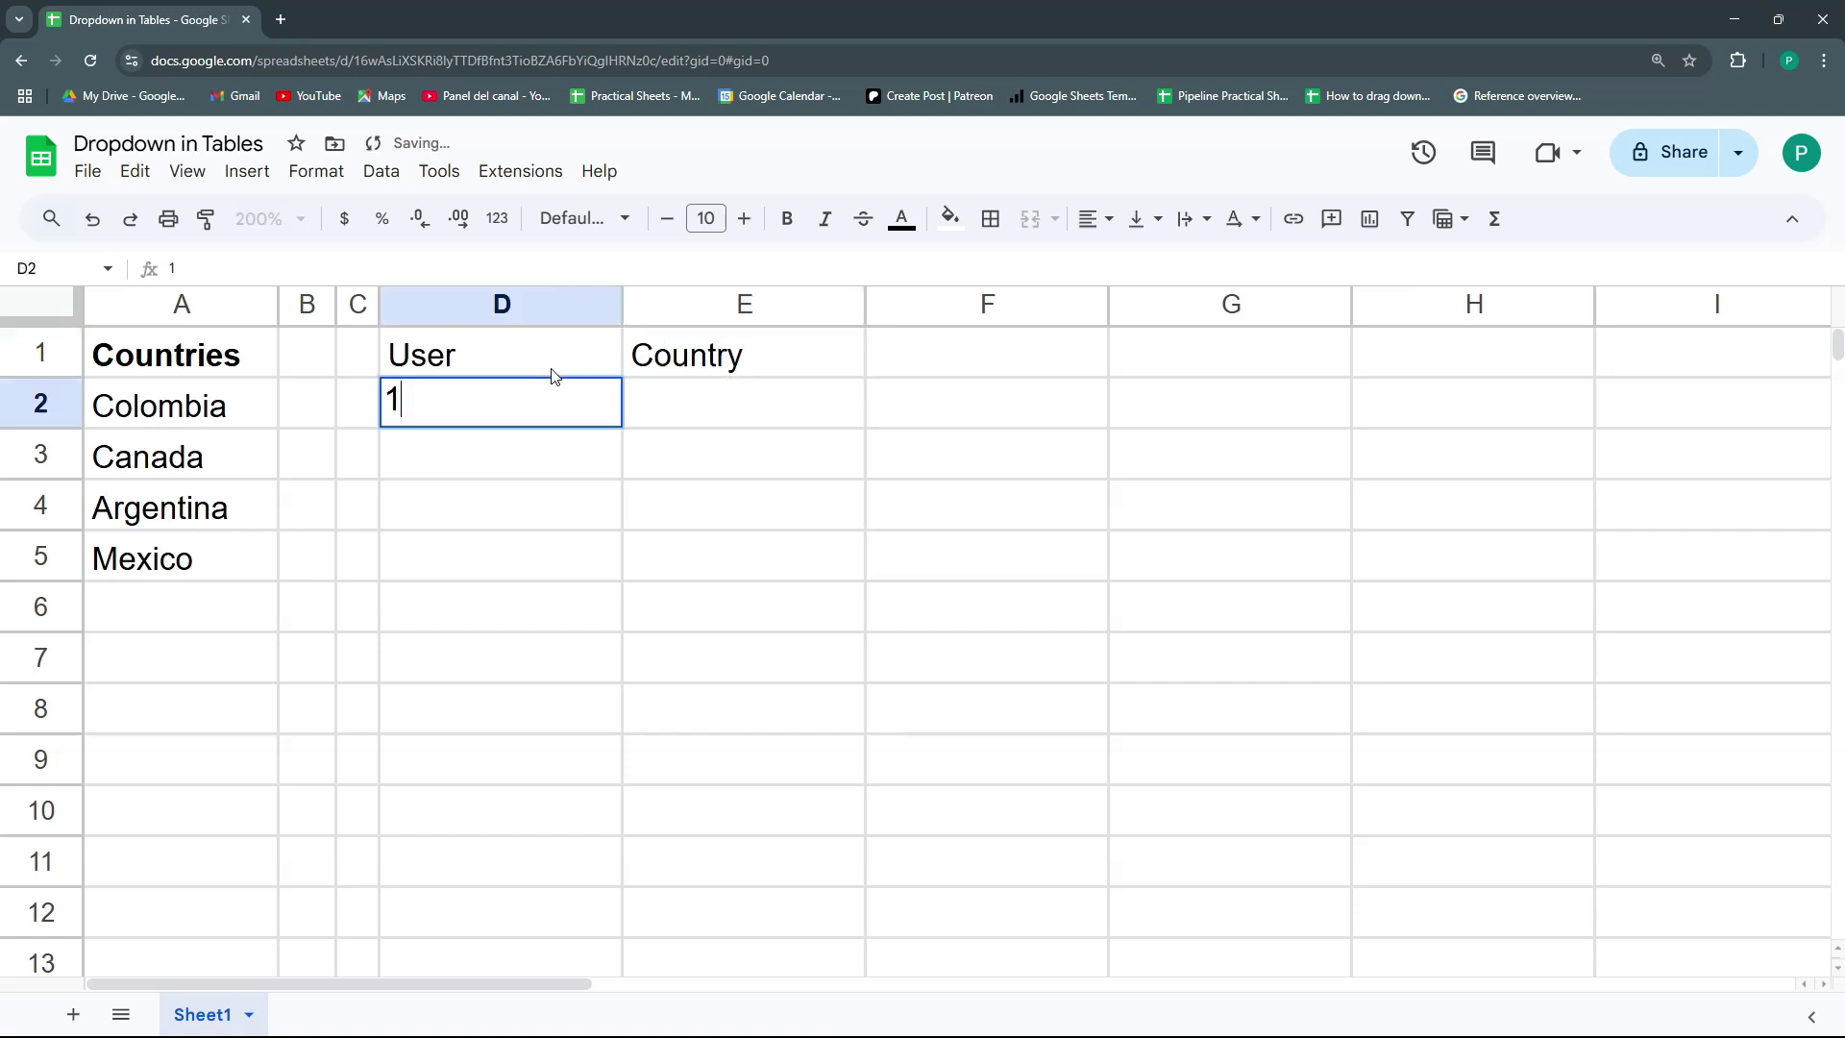
pyautogui.press('Return')
pyautogui.write('2')
pyautogui.press('Return')
pyautogui.write('3')
pyautogui.press('Return')
pyautogui.write('4')
pyautogui.press('Return')
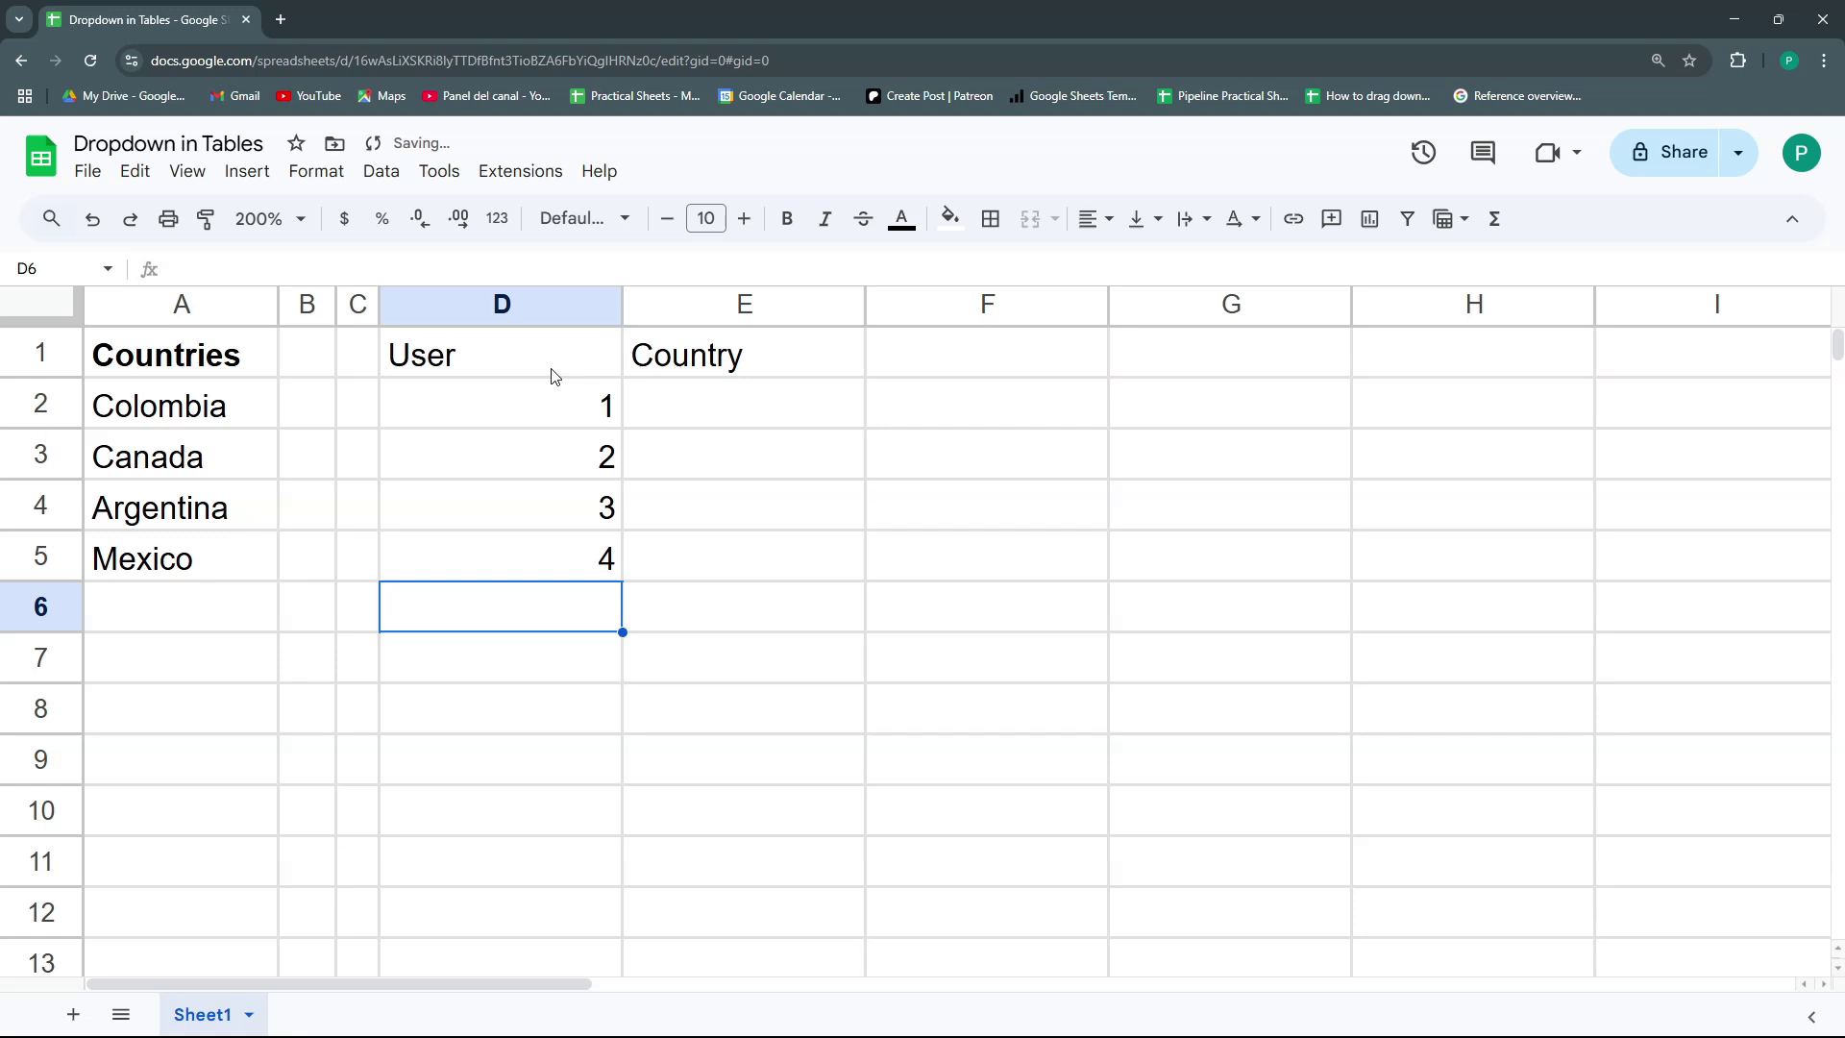
# Step: Fill the Country column in E2 to E5 with Colombia, Mexico, Canada and Mexico
pyautogui.click(662, 425)
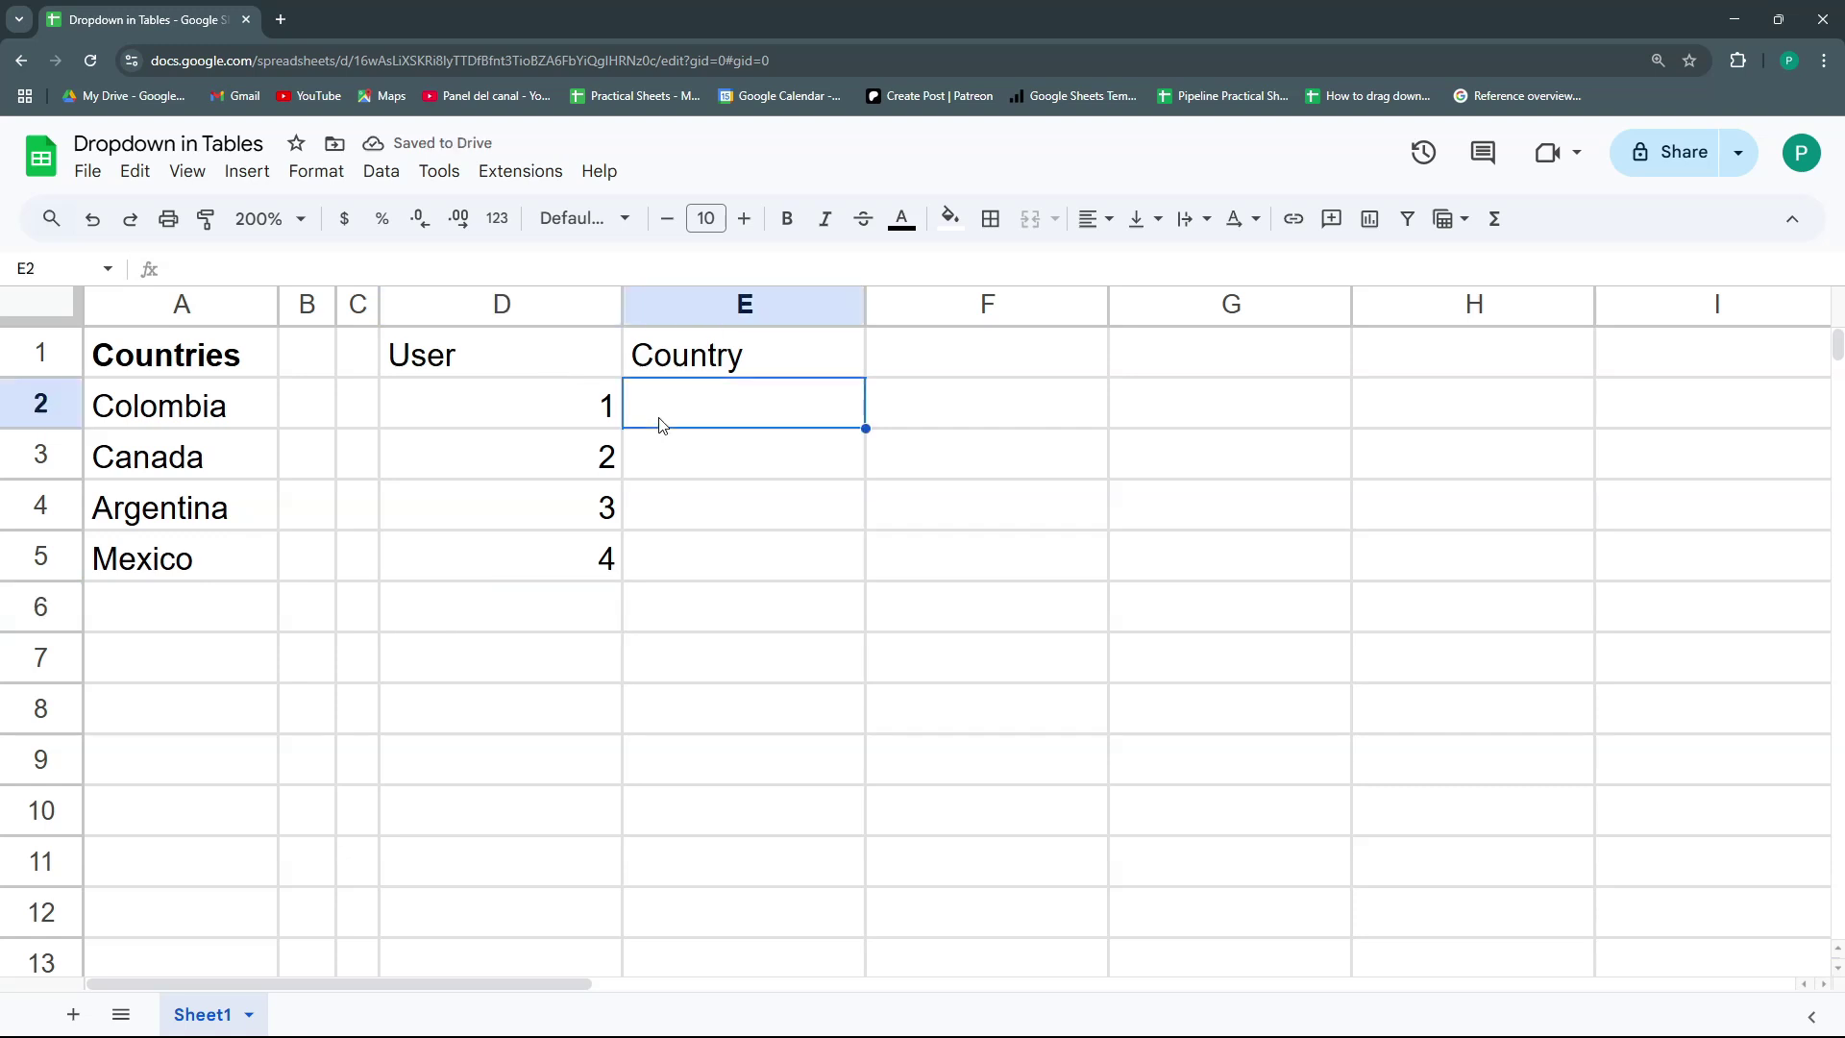
pyautogui.write('Colombia')
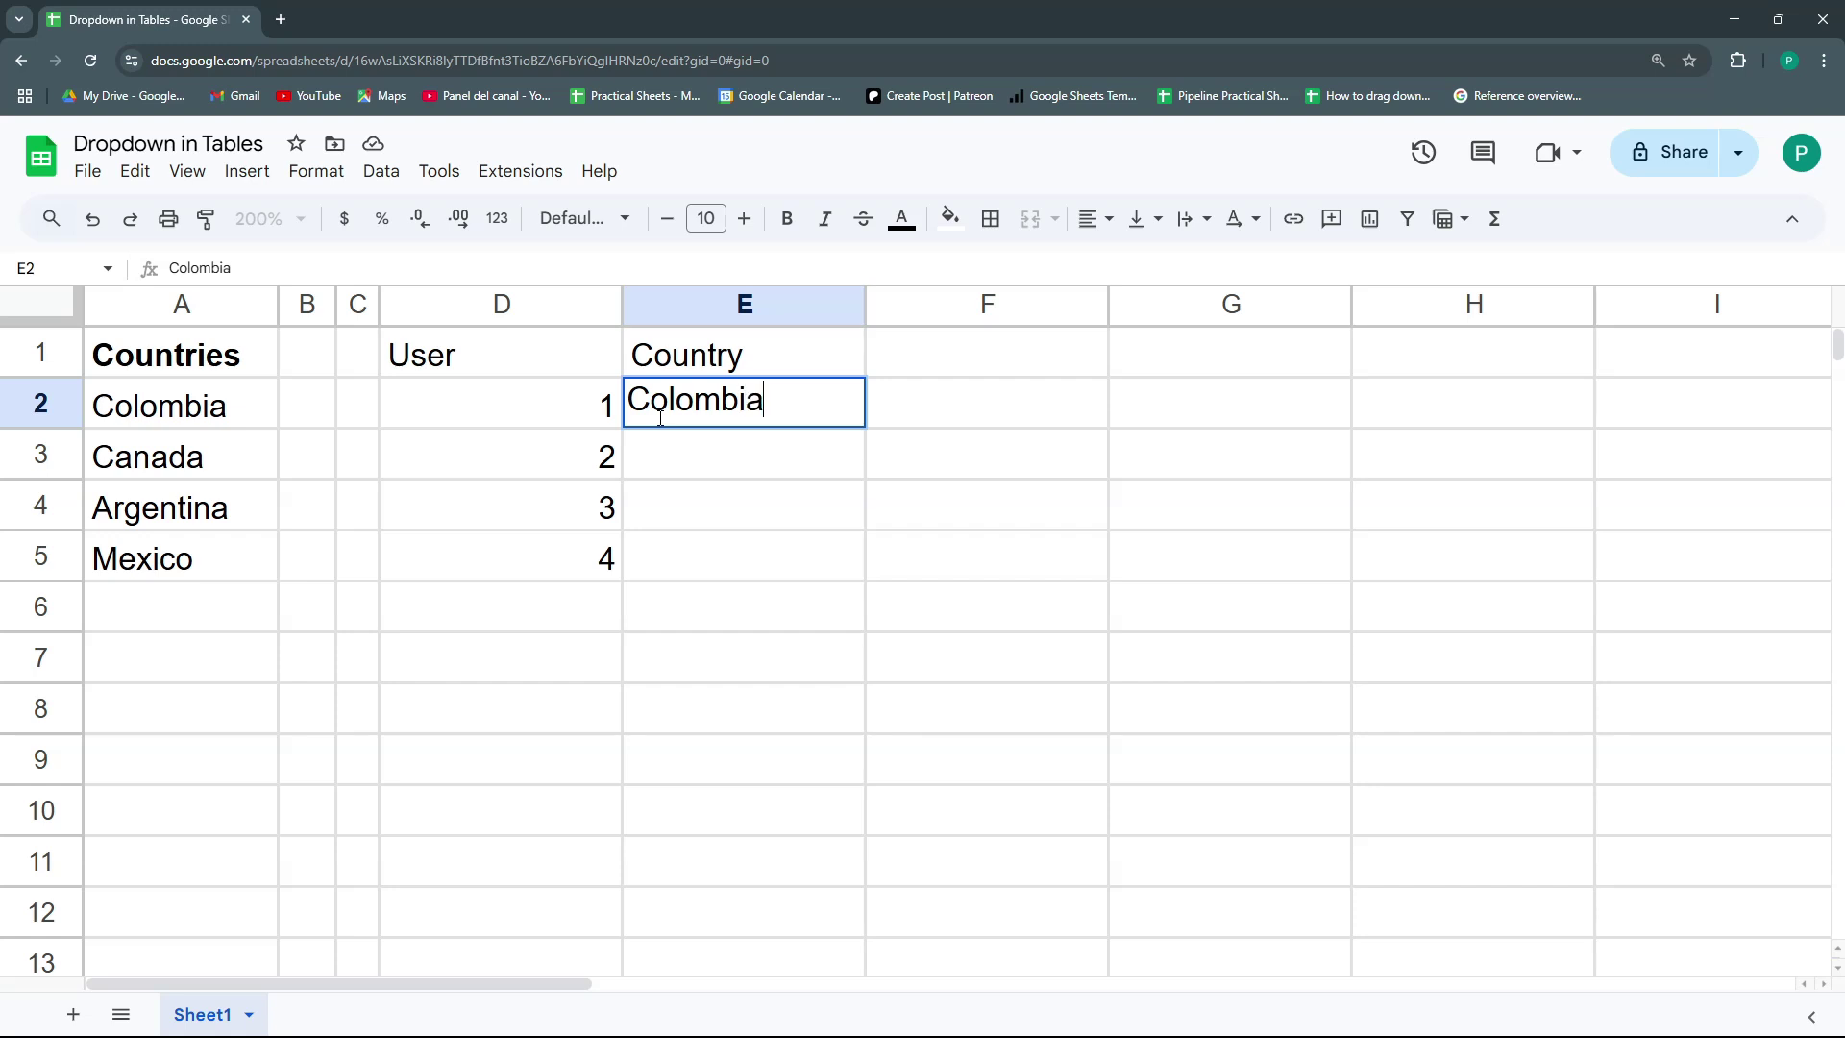
pyautogui.press('Return')
pyautogui.write('Mexico')
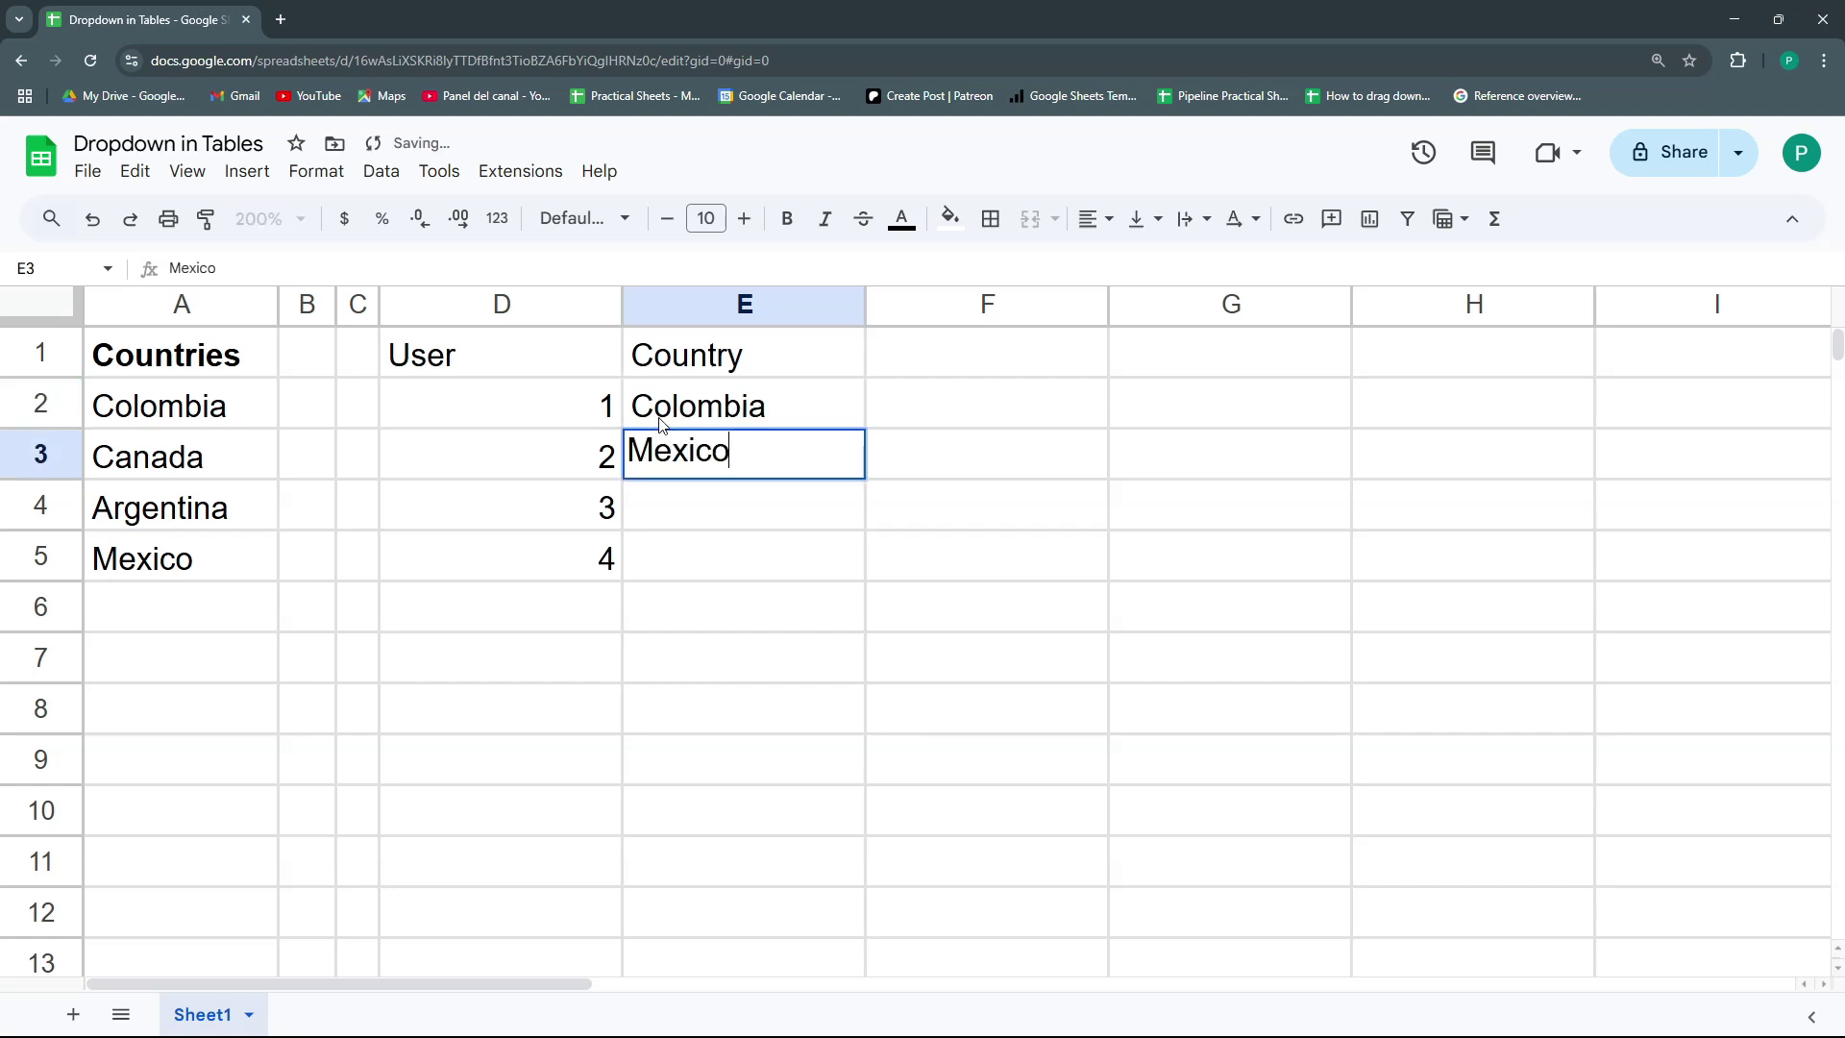
pyautogui.press('Return')
pyautogui.write('Cadna')
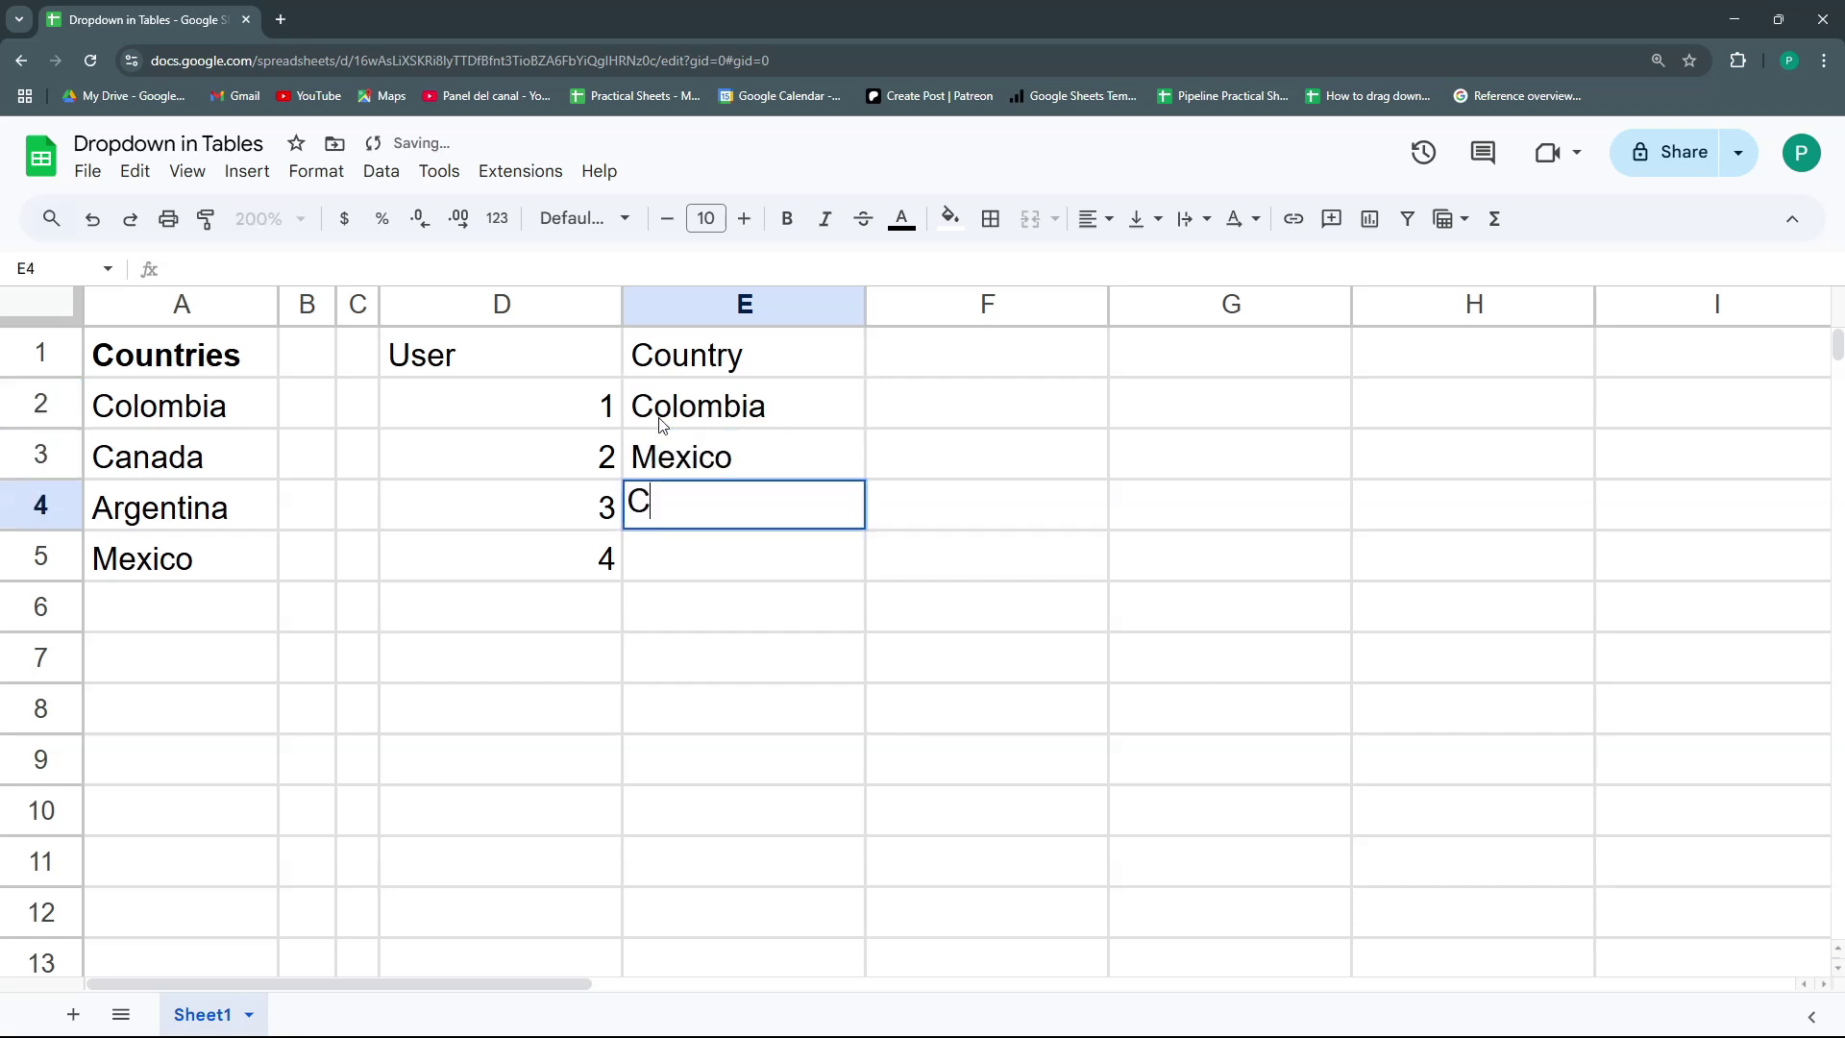
pyautogui.press('BackSpace')
pyautogui.press('BackSpace')
pyautogui.press('BackSpace')
pyautogui.write('nada')
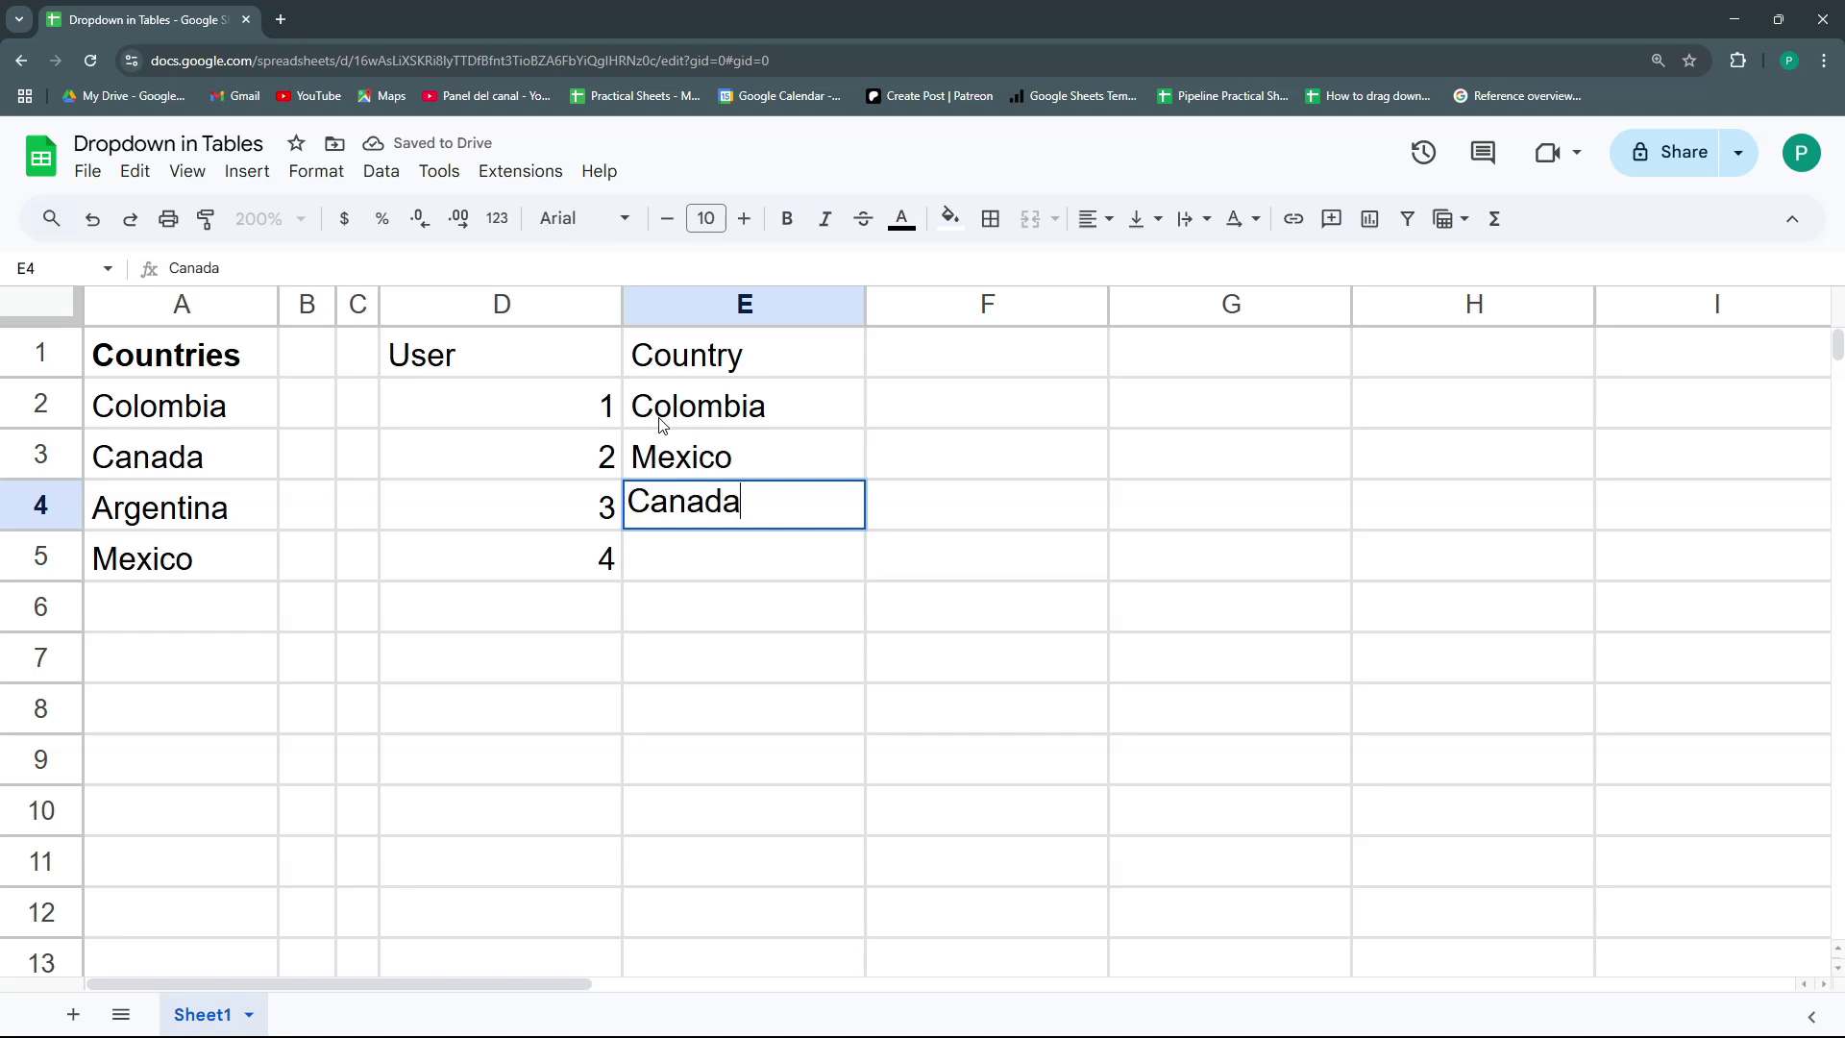
pyautogui.press('Return')
pyautogui.write('Mexico')
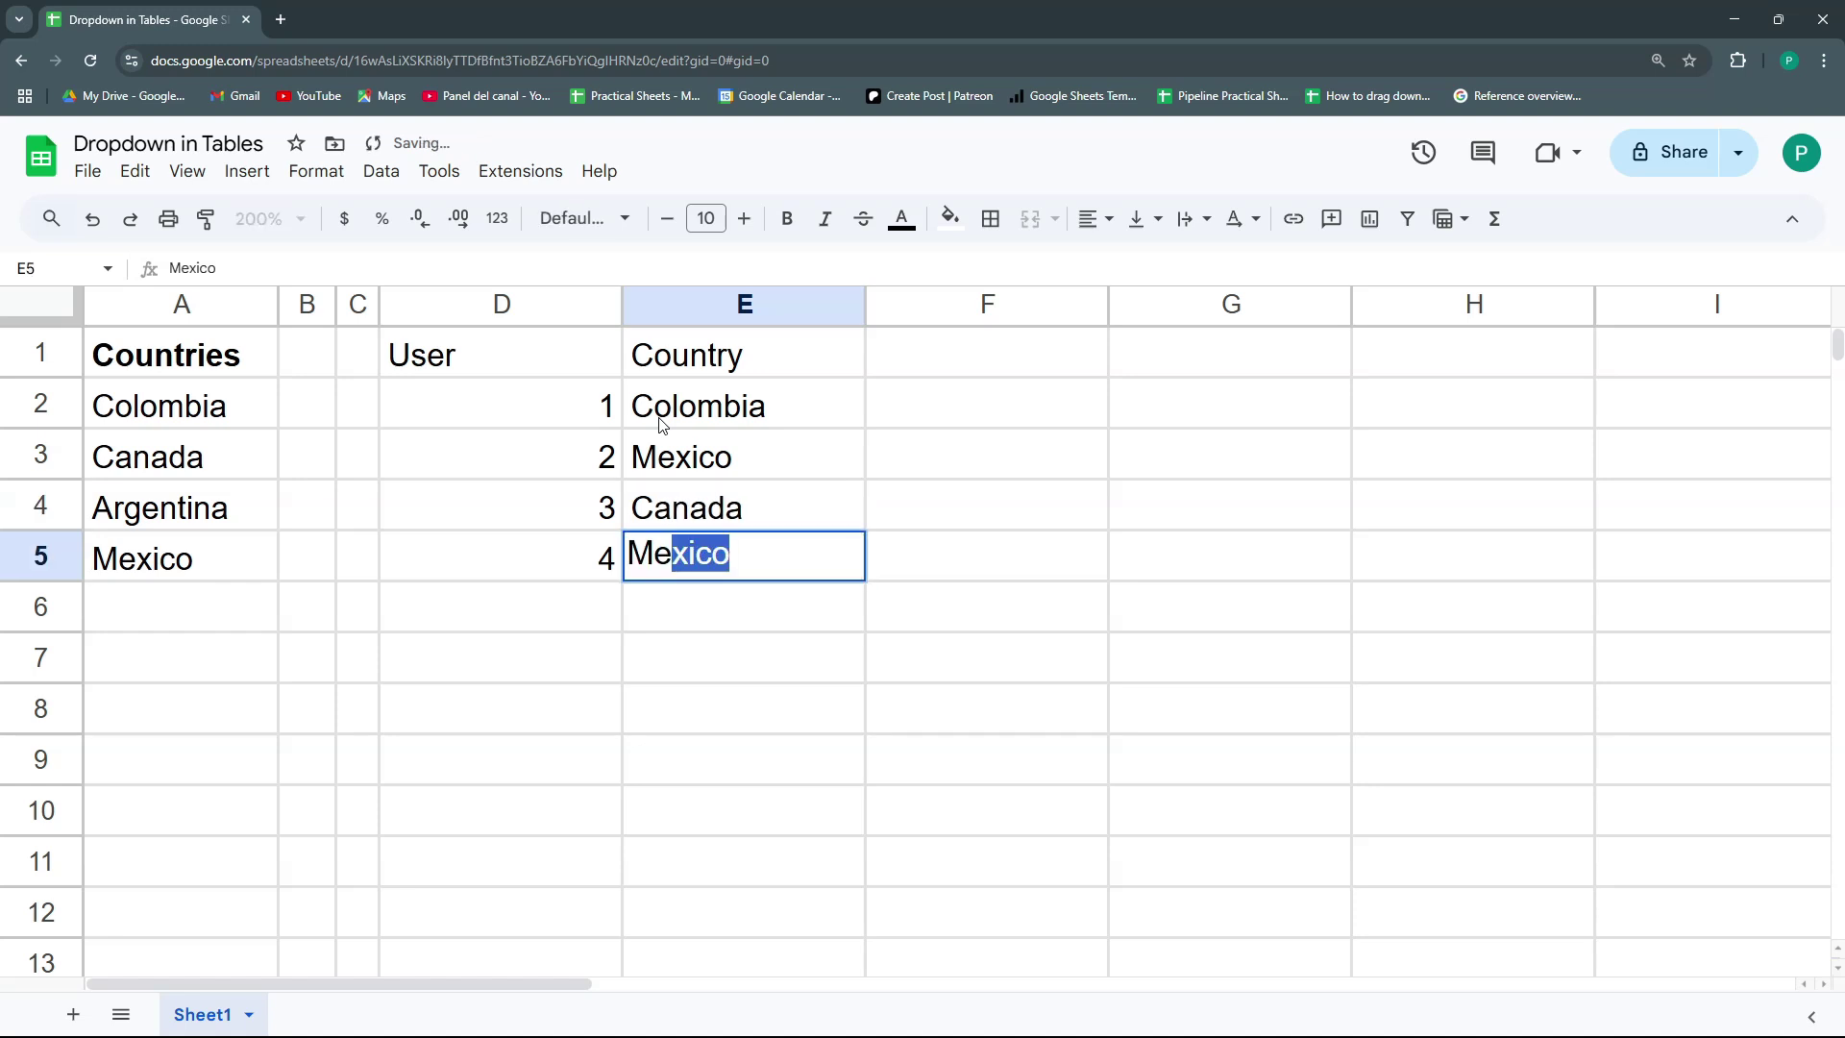
pyautogui.press('Return')
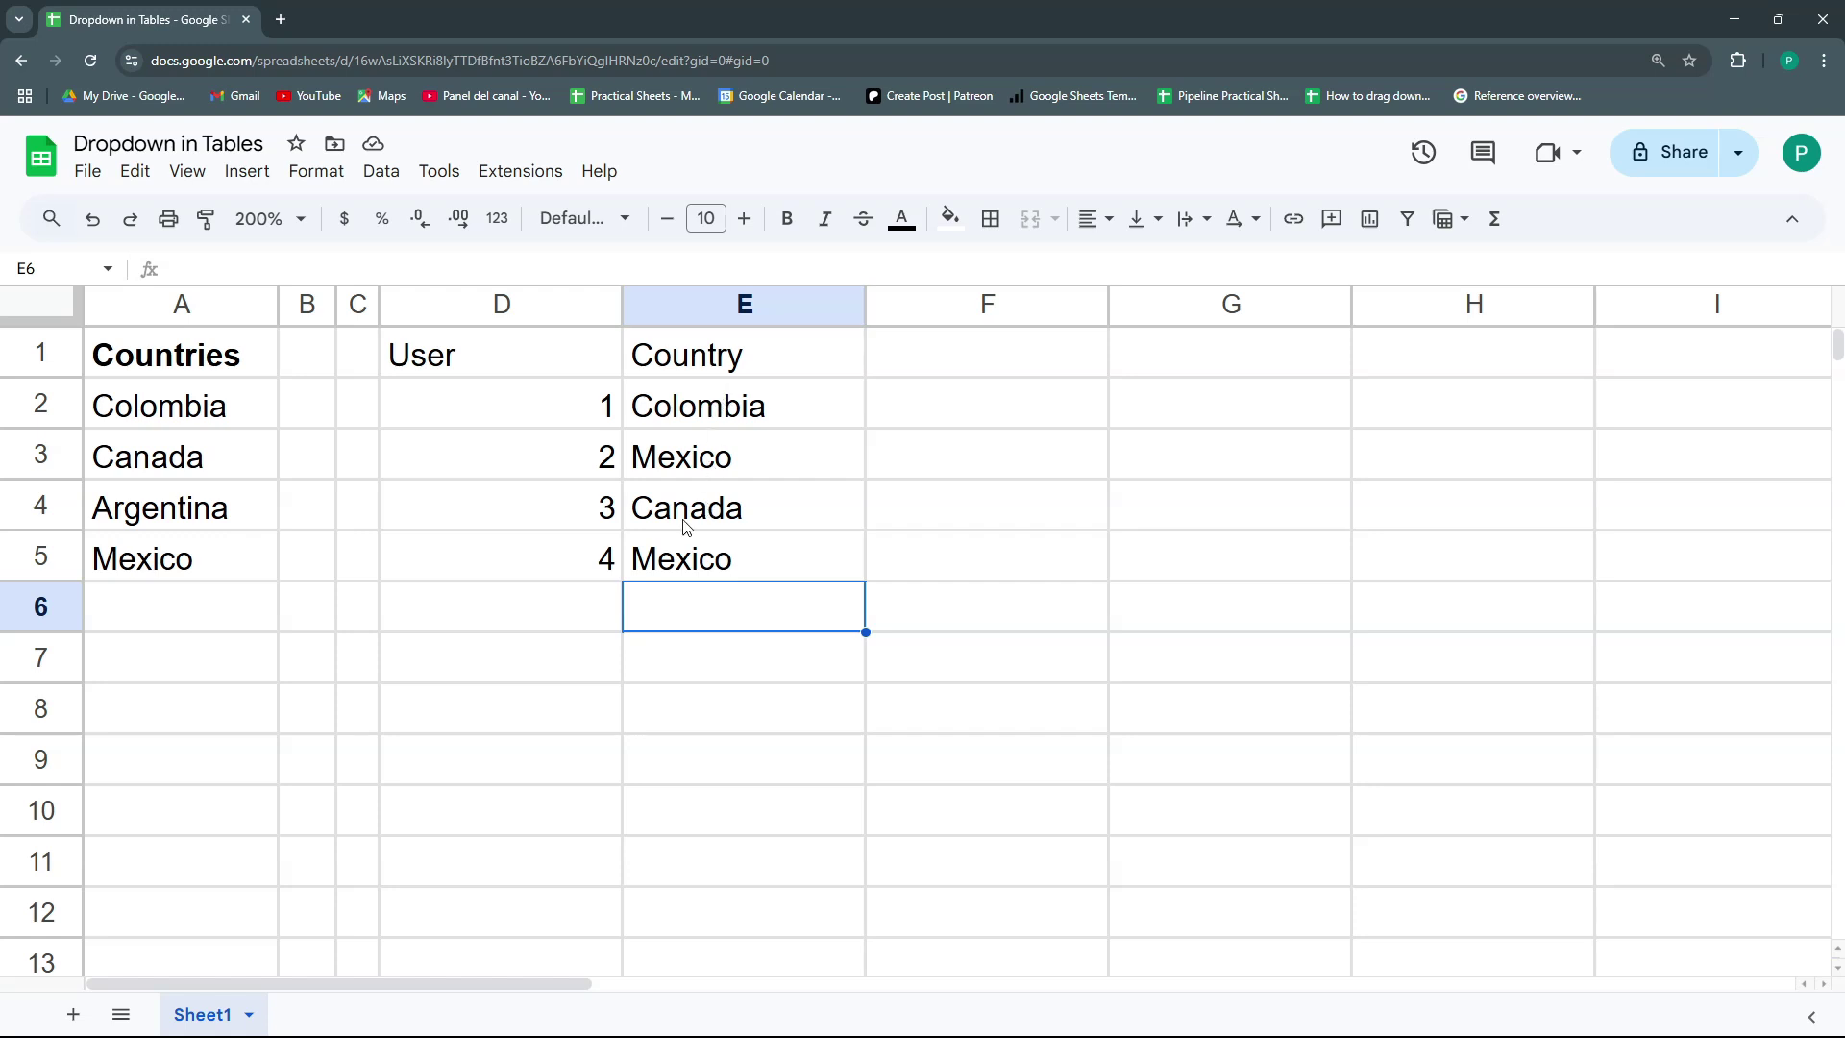
# Step: Create a dropdown from the Country entries, applied to E2:E1000, and widen column E to fit the country names
pyautogui.click(702, 411)
pyautogui.moveTo(703, 424); pyautogui.dragTo(705, 562)
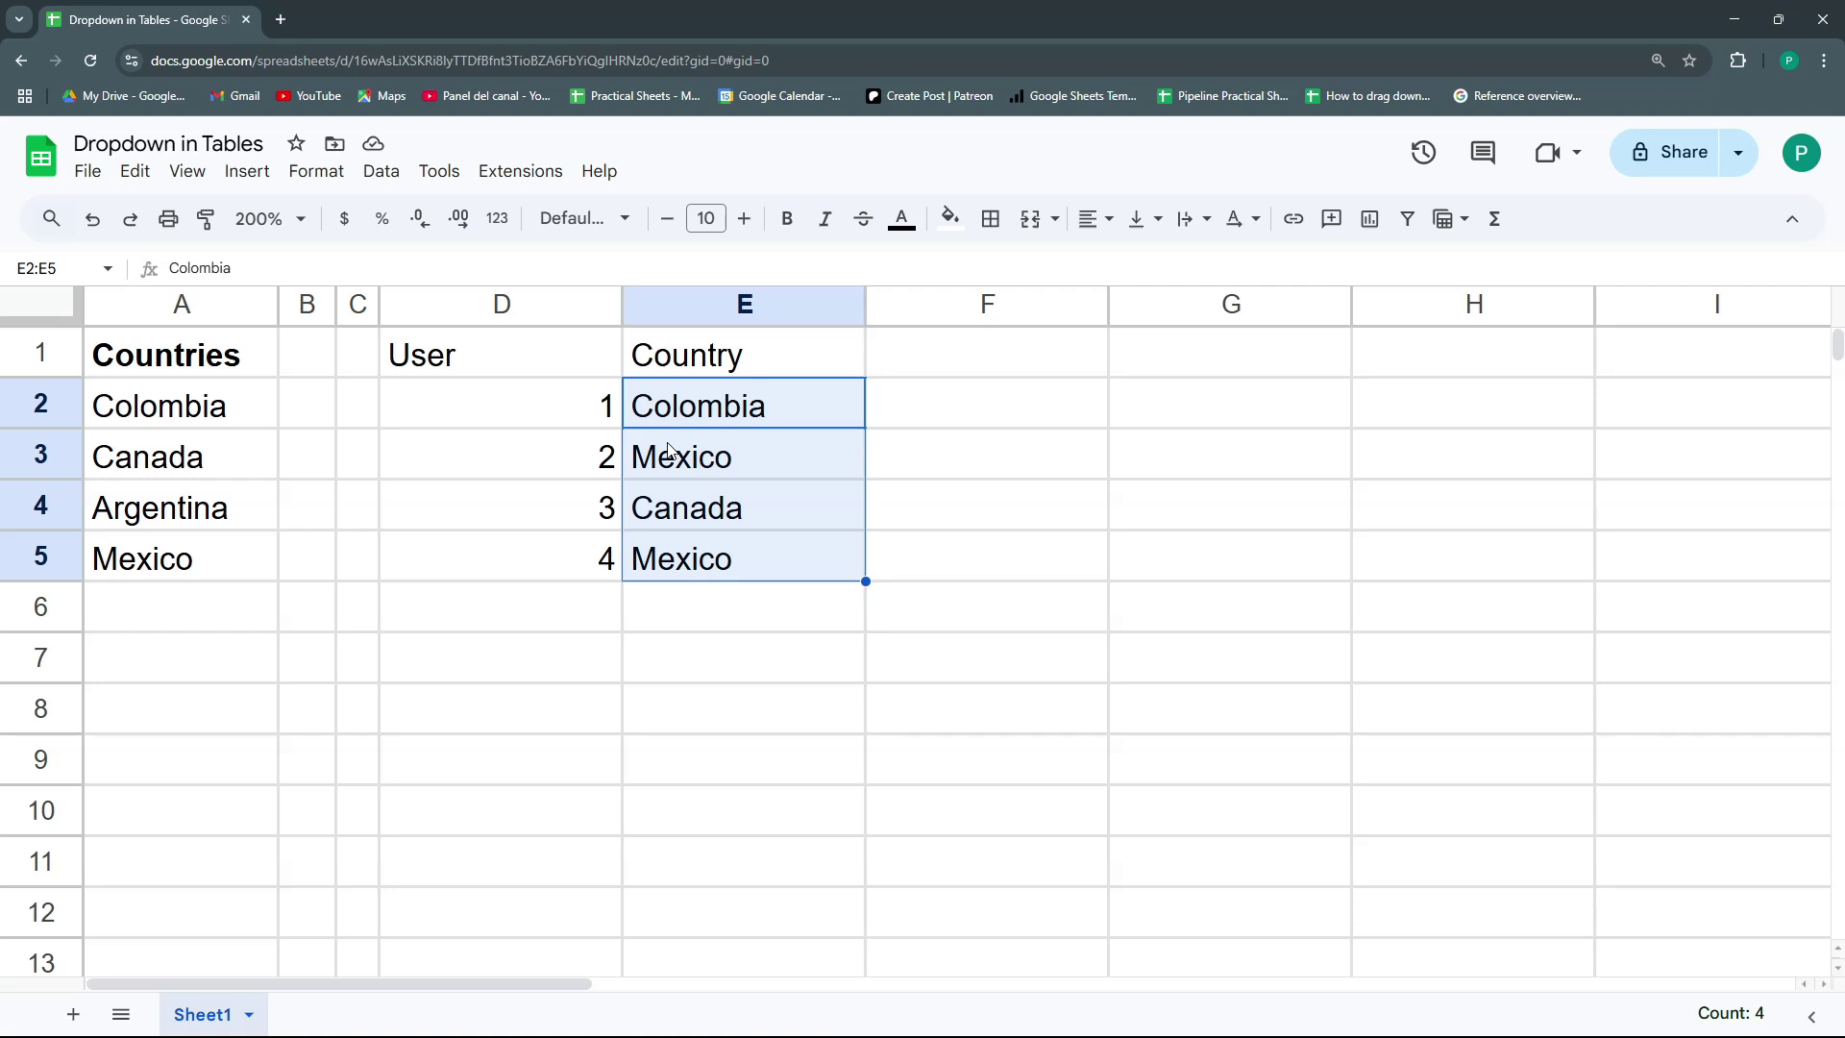
pyautogui.click(247, 171)
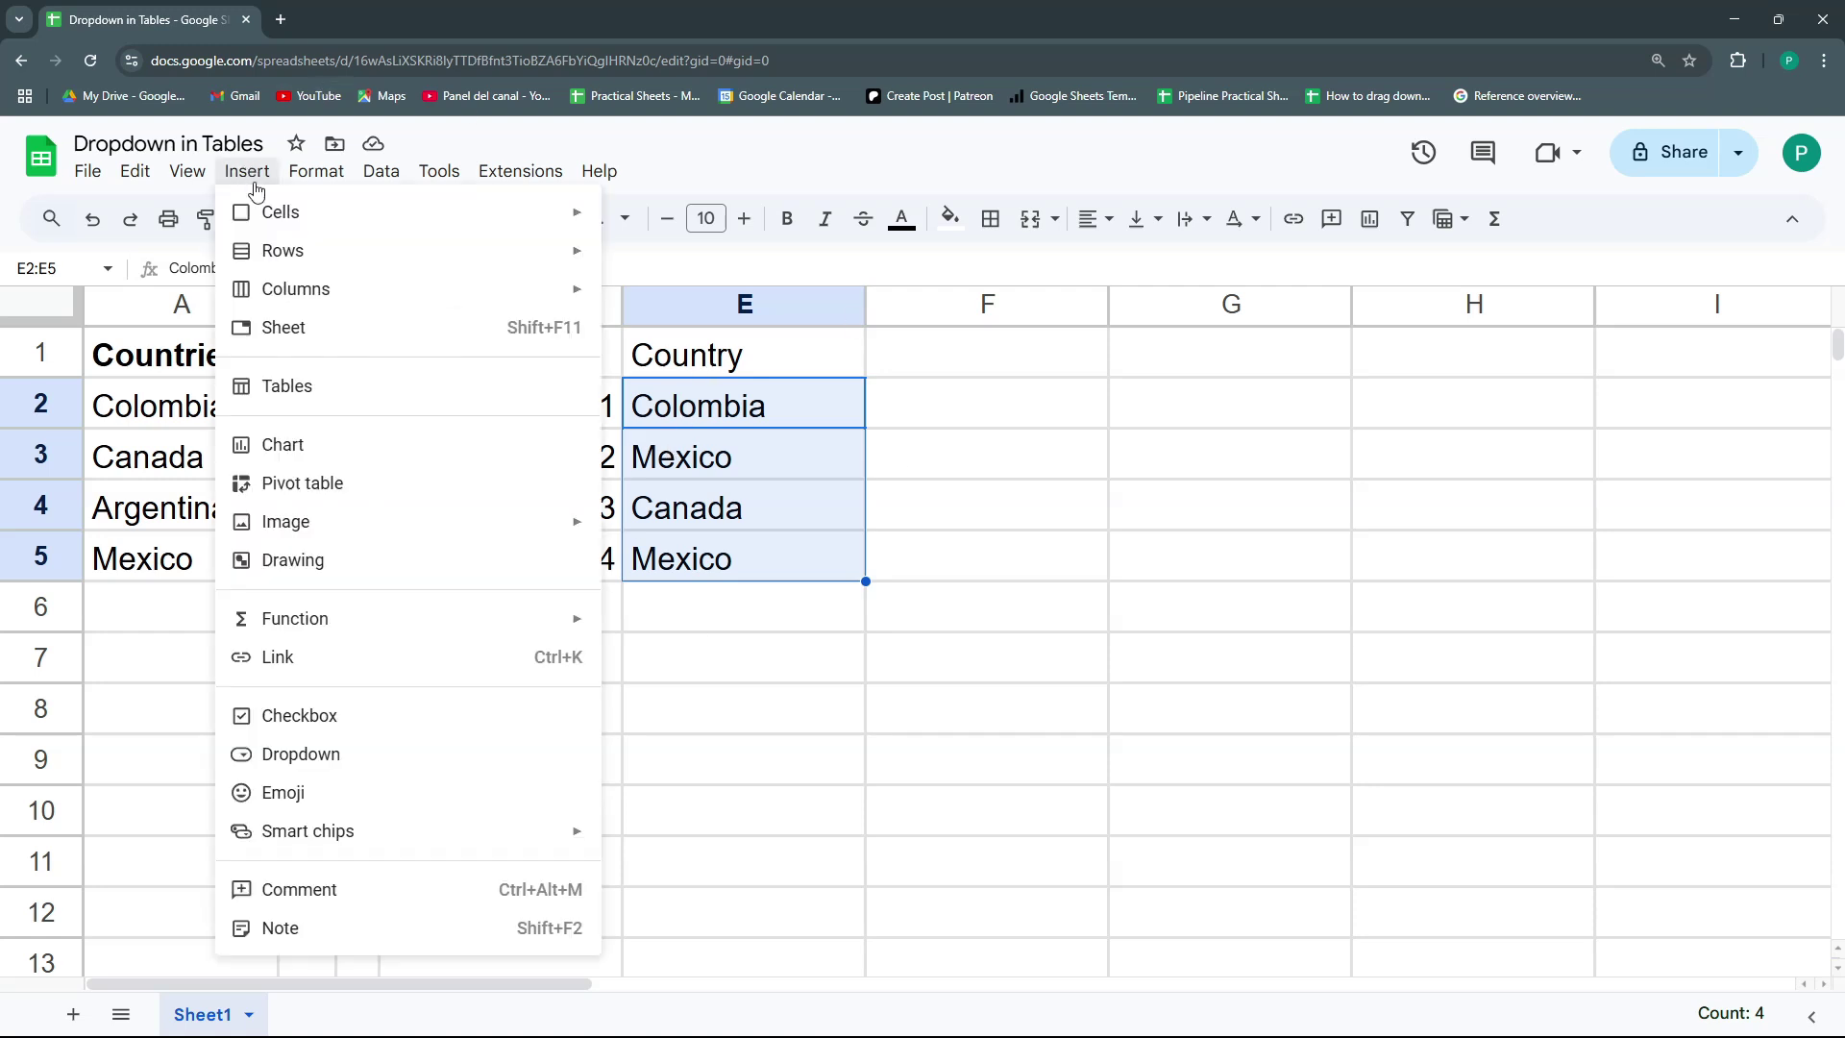
pyautogui.click(327, 764)
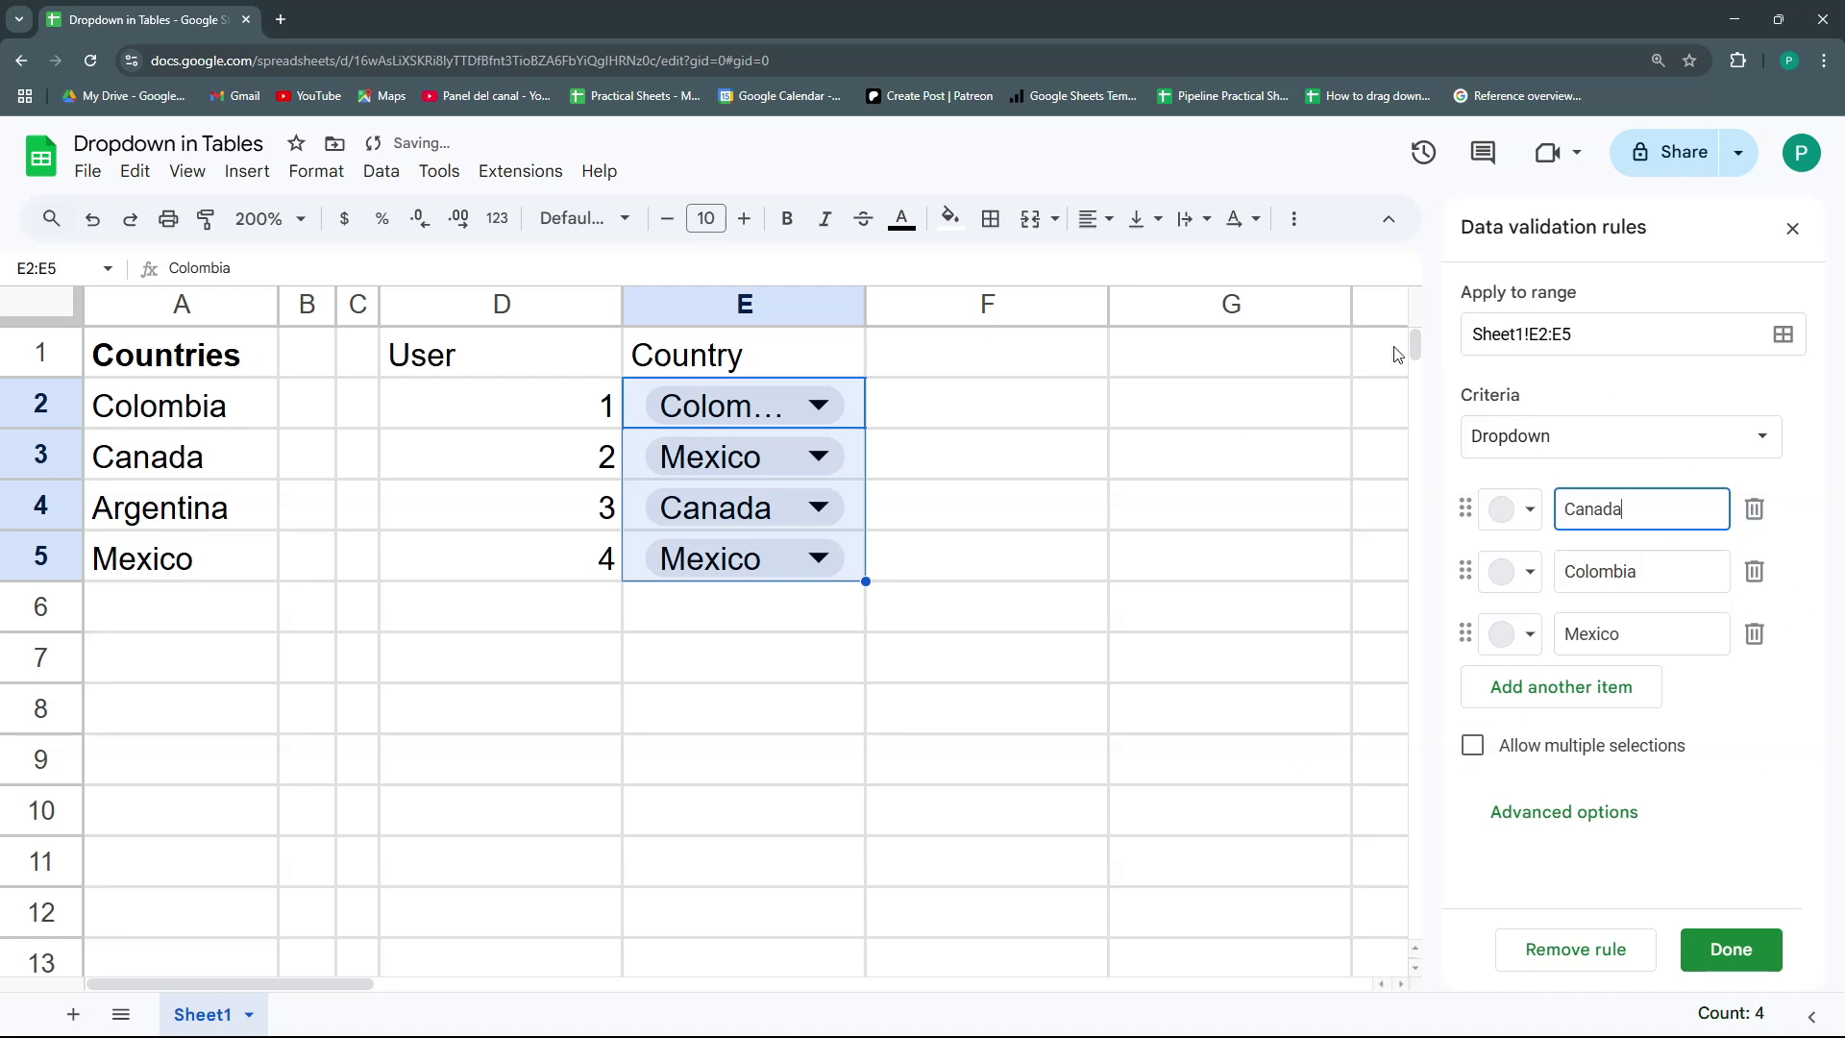
pyautogui.moveTo(865, 304); pyautogui.dragTo(939, 304)
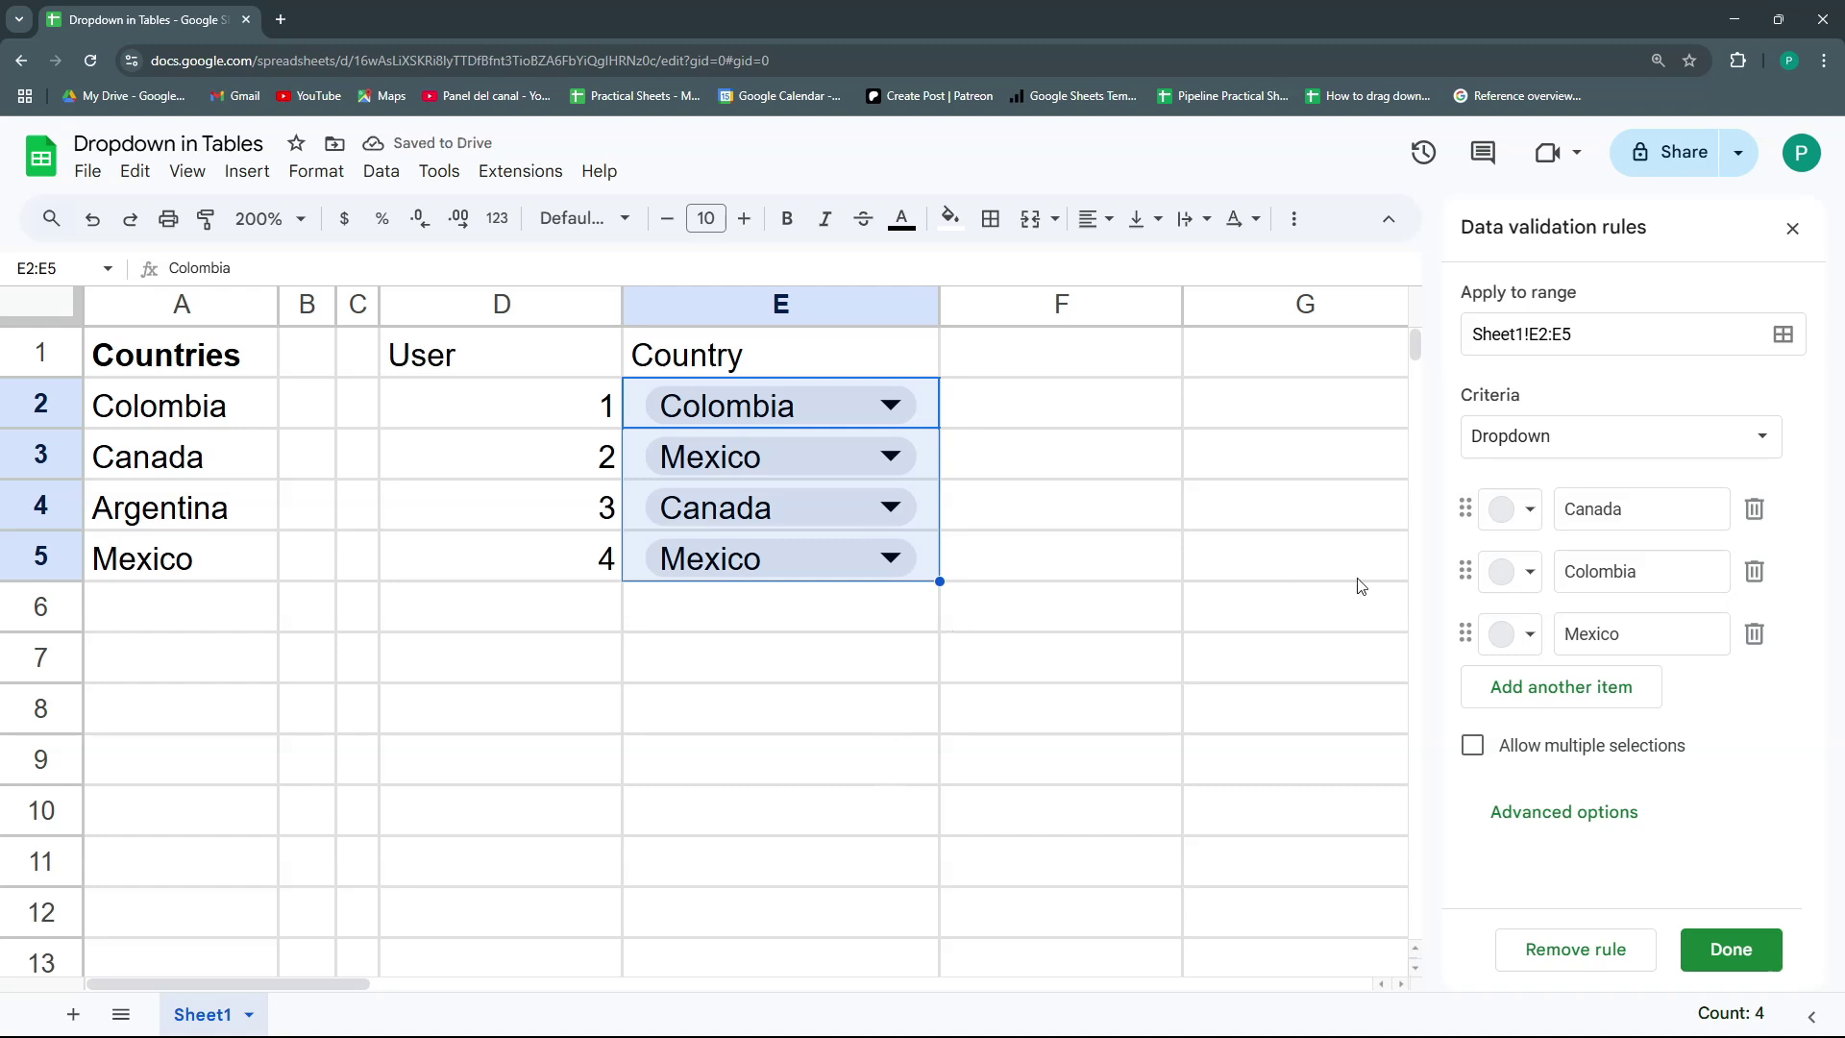
pyautogui.click(1578, 333)
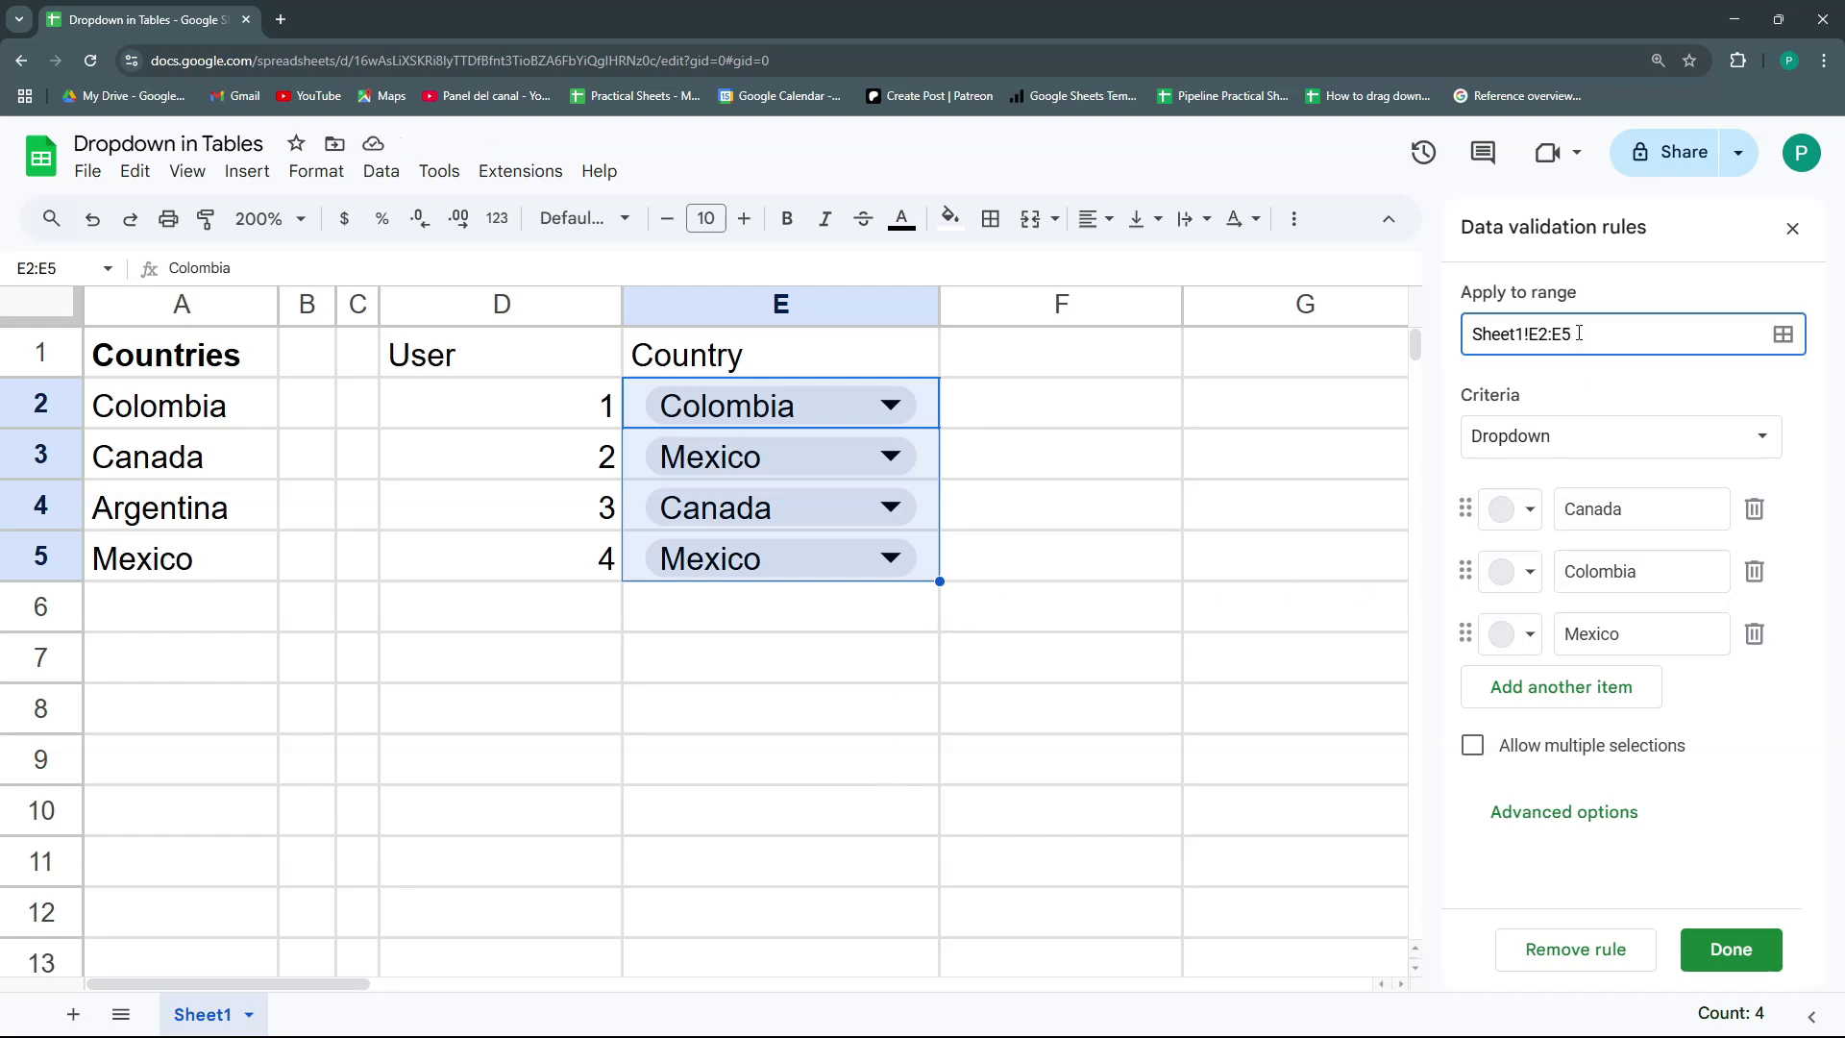
pyautogui.click(1729, 948)
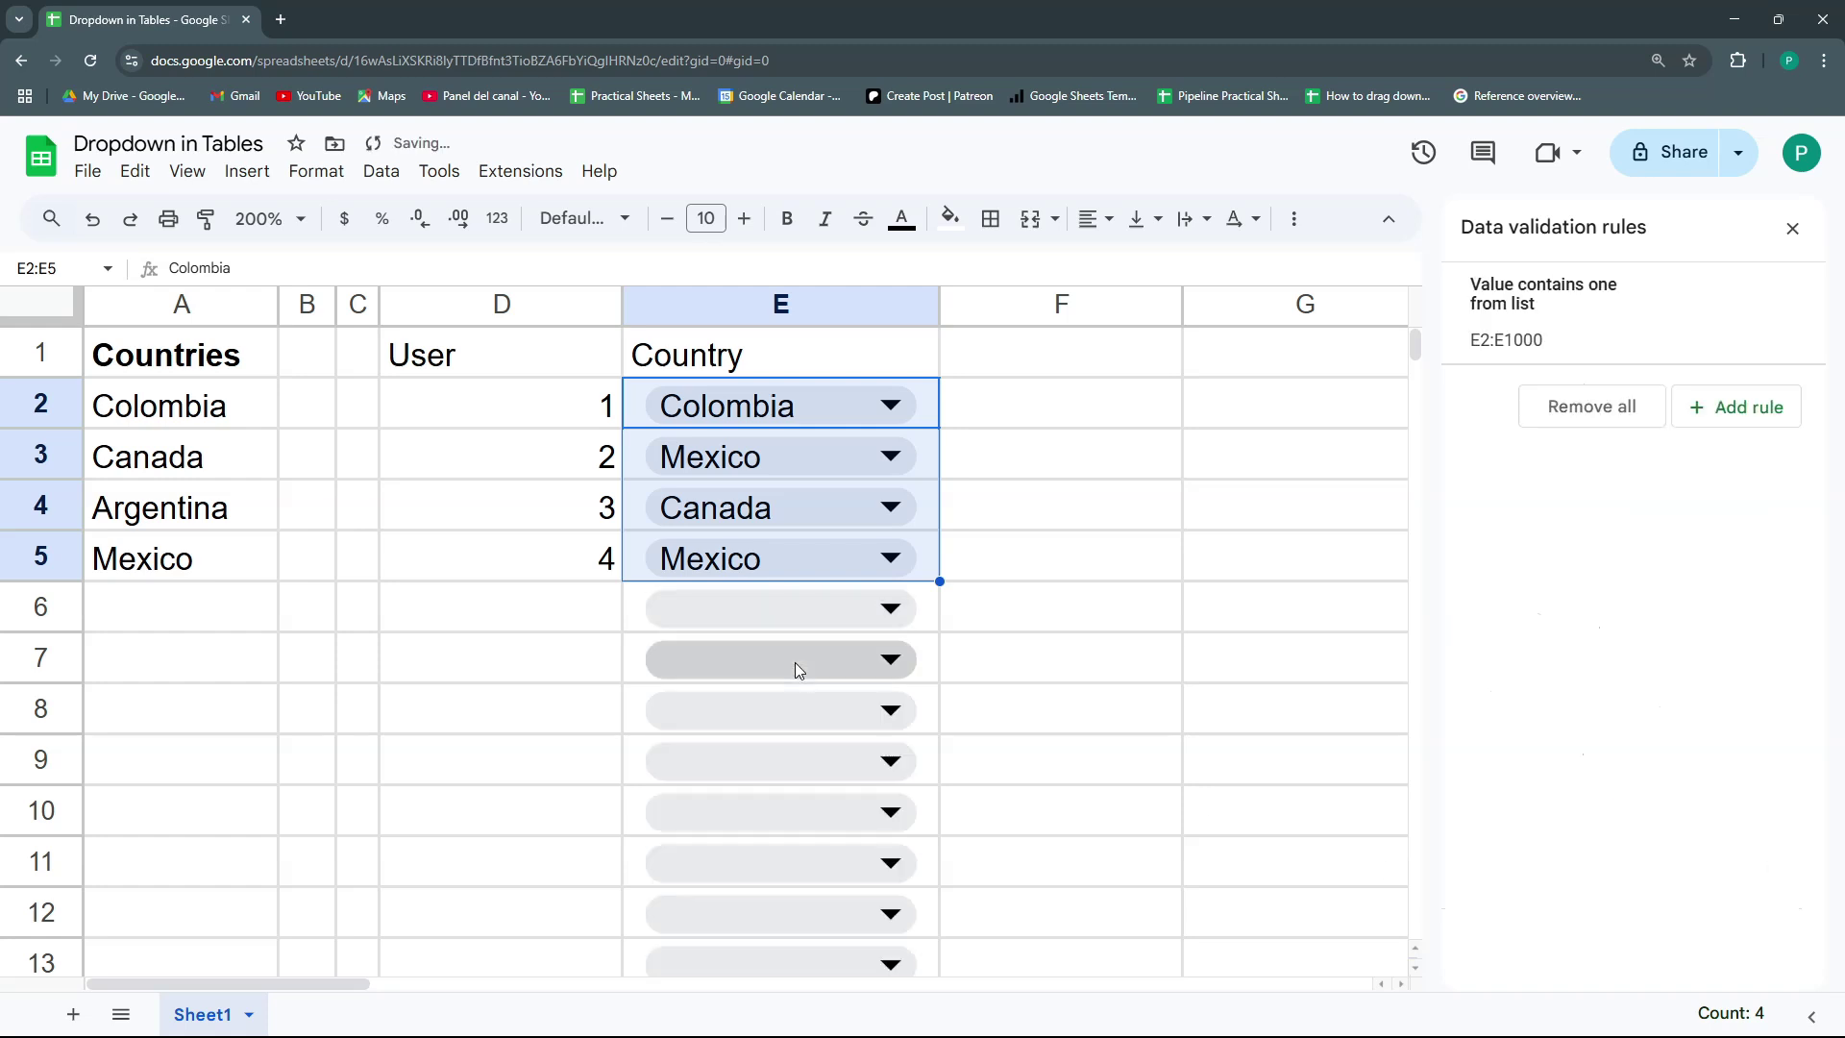
# Step: Add user 5 in D6 and choose Colombia from the dropdown in E6
pyautogui.click(590, 610)
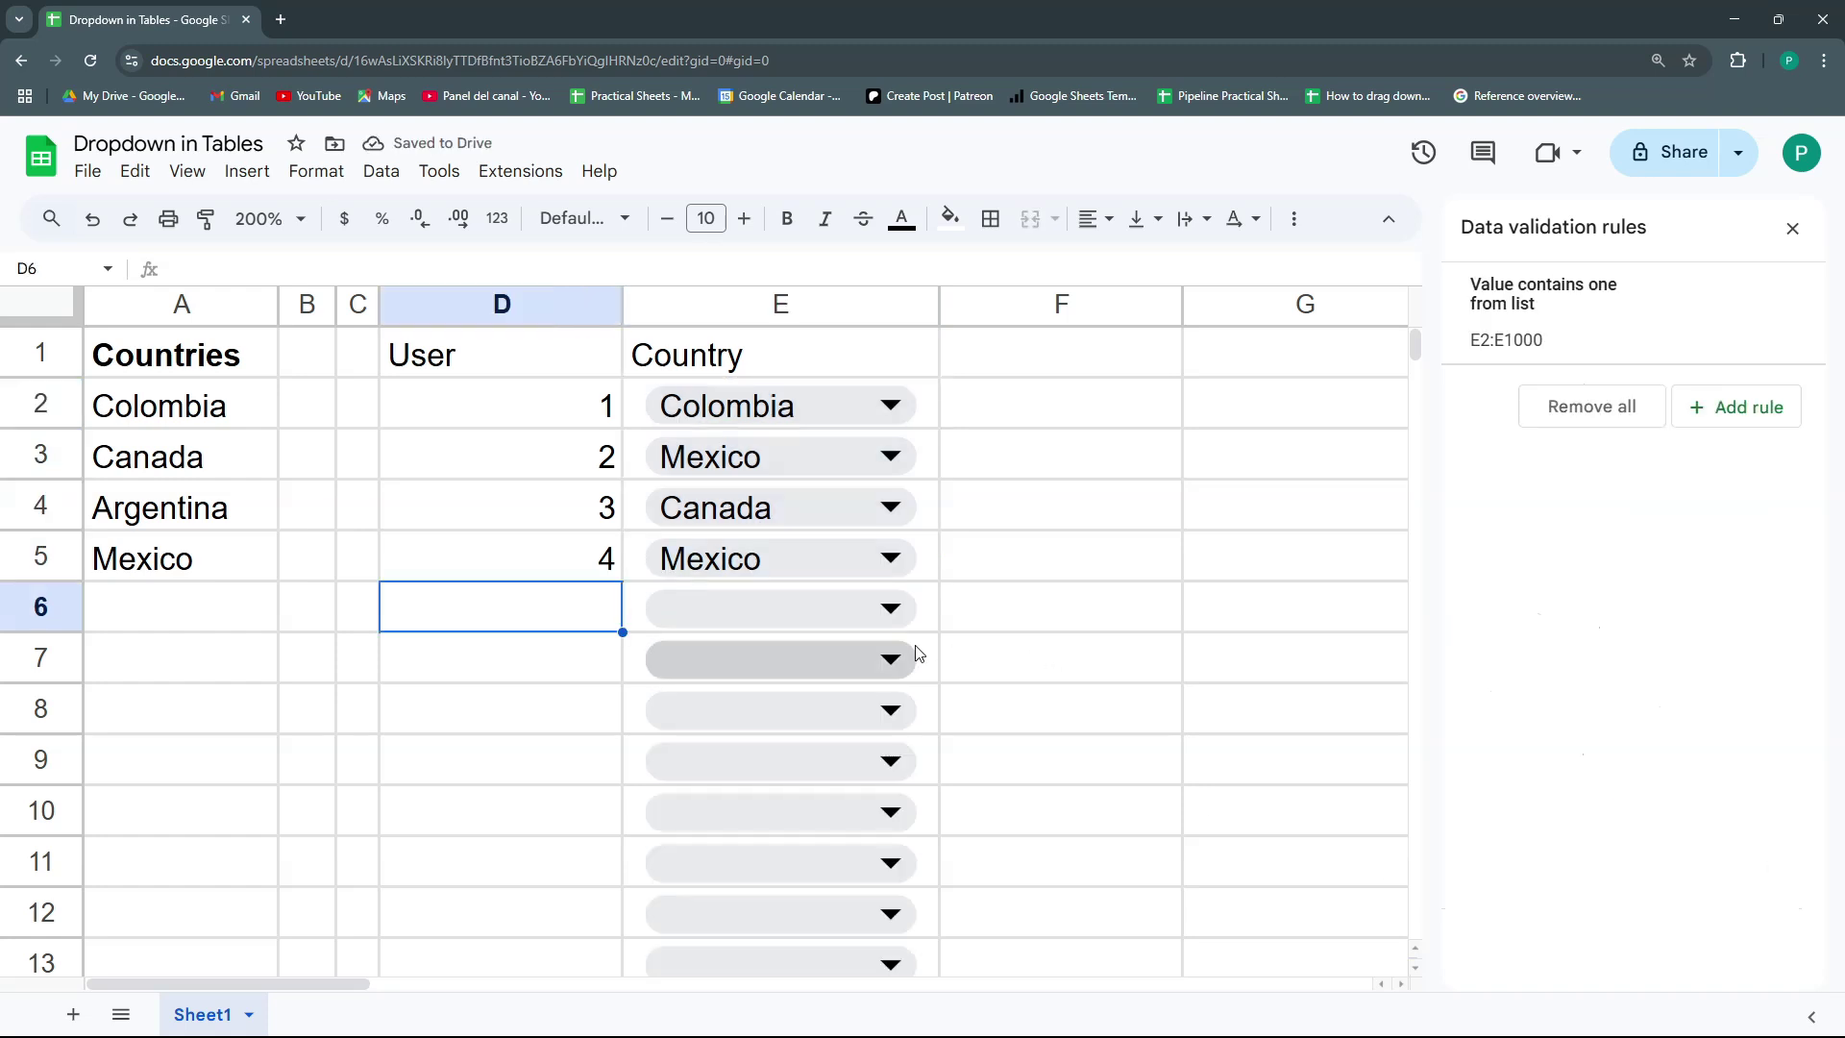
pyautogui.write('5')
pyautogui.click(893, 603)
pyautogui.click(793, 704)
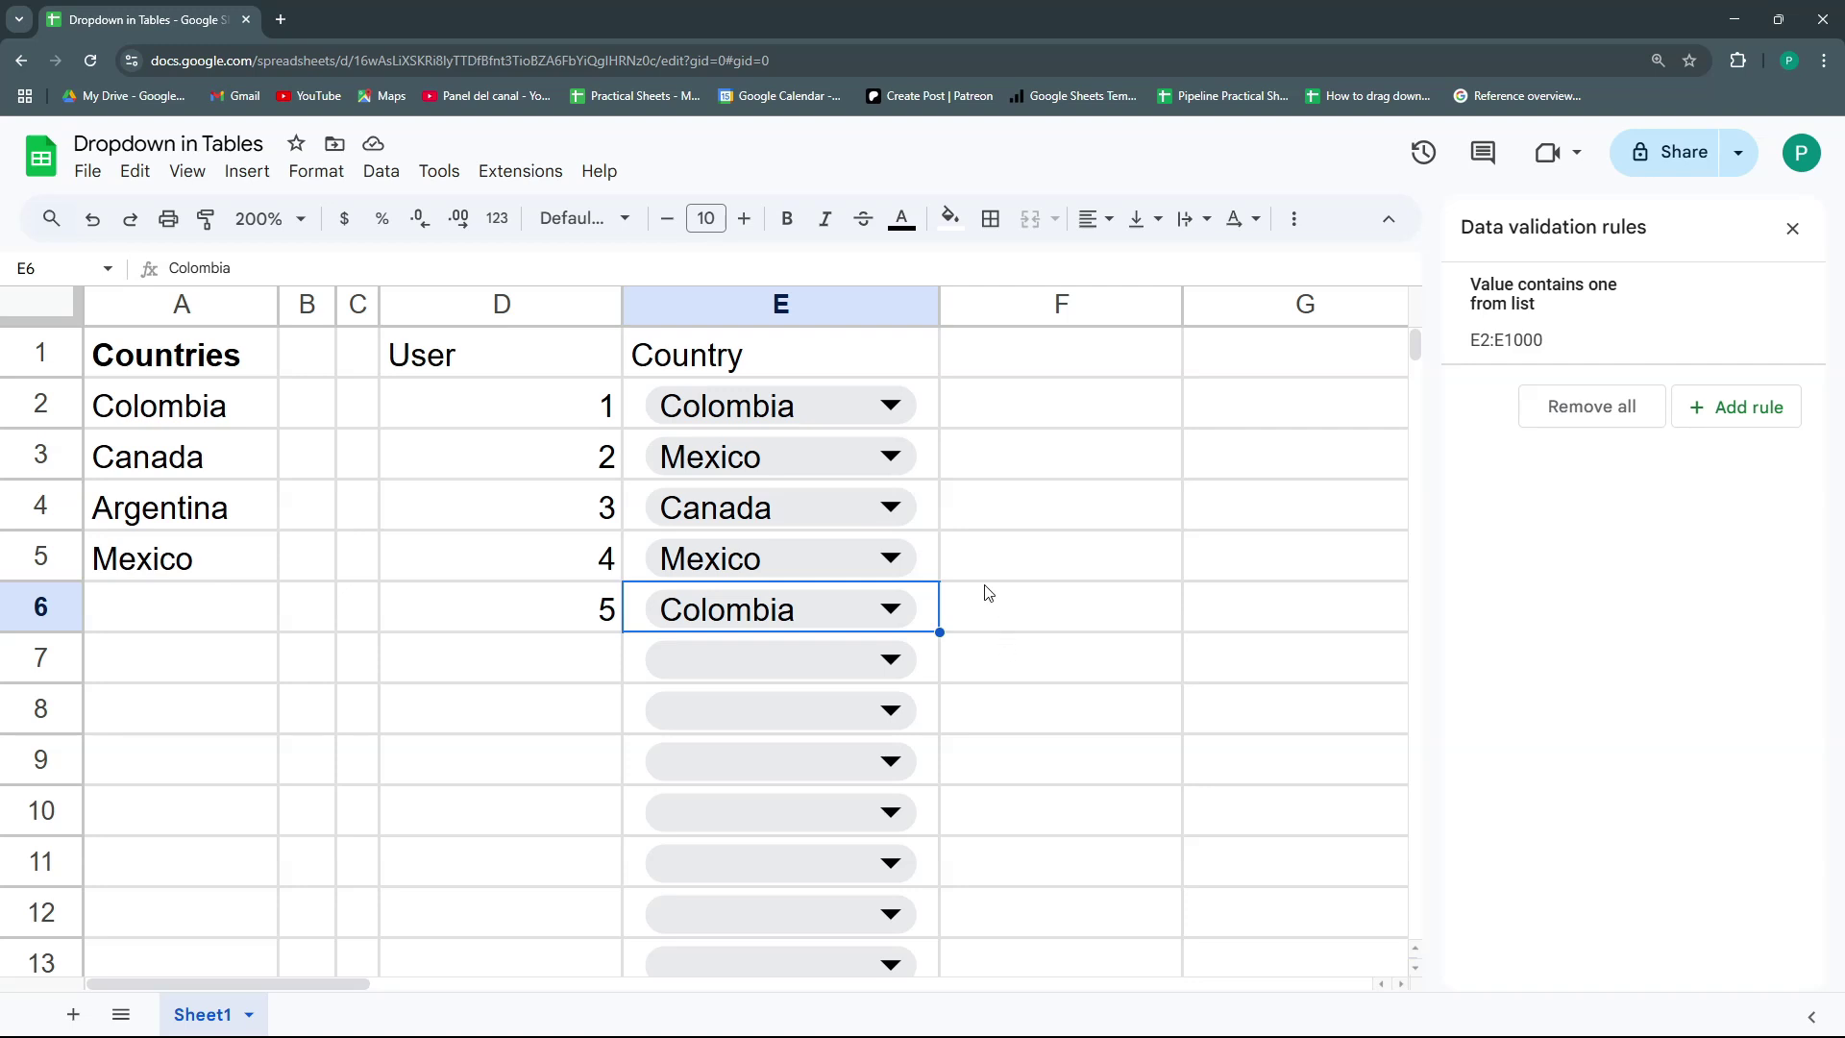
# Step: Try to enter Argentina in E7 as a value outside the dropdown's items
pyautogui.click(931, 656)
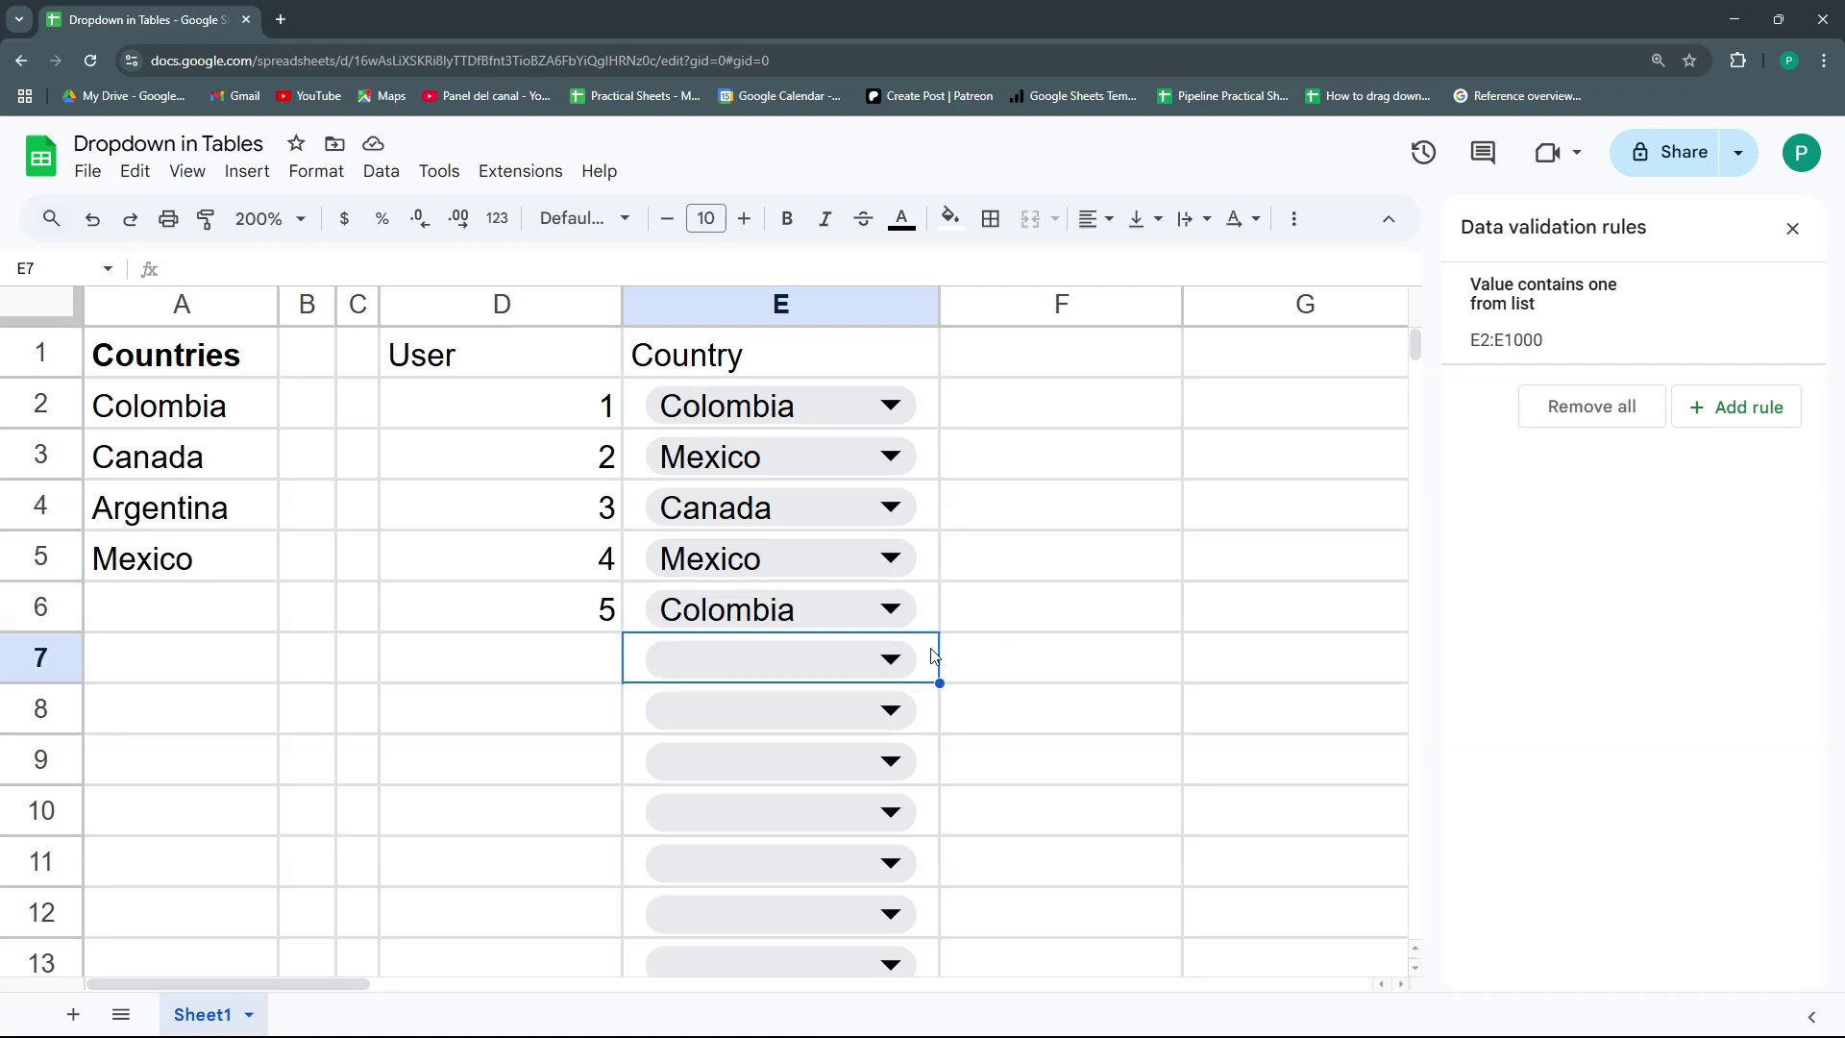
pyautogui.write('Argentina')
pyautogui.press('Return')
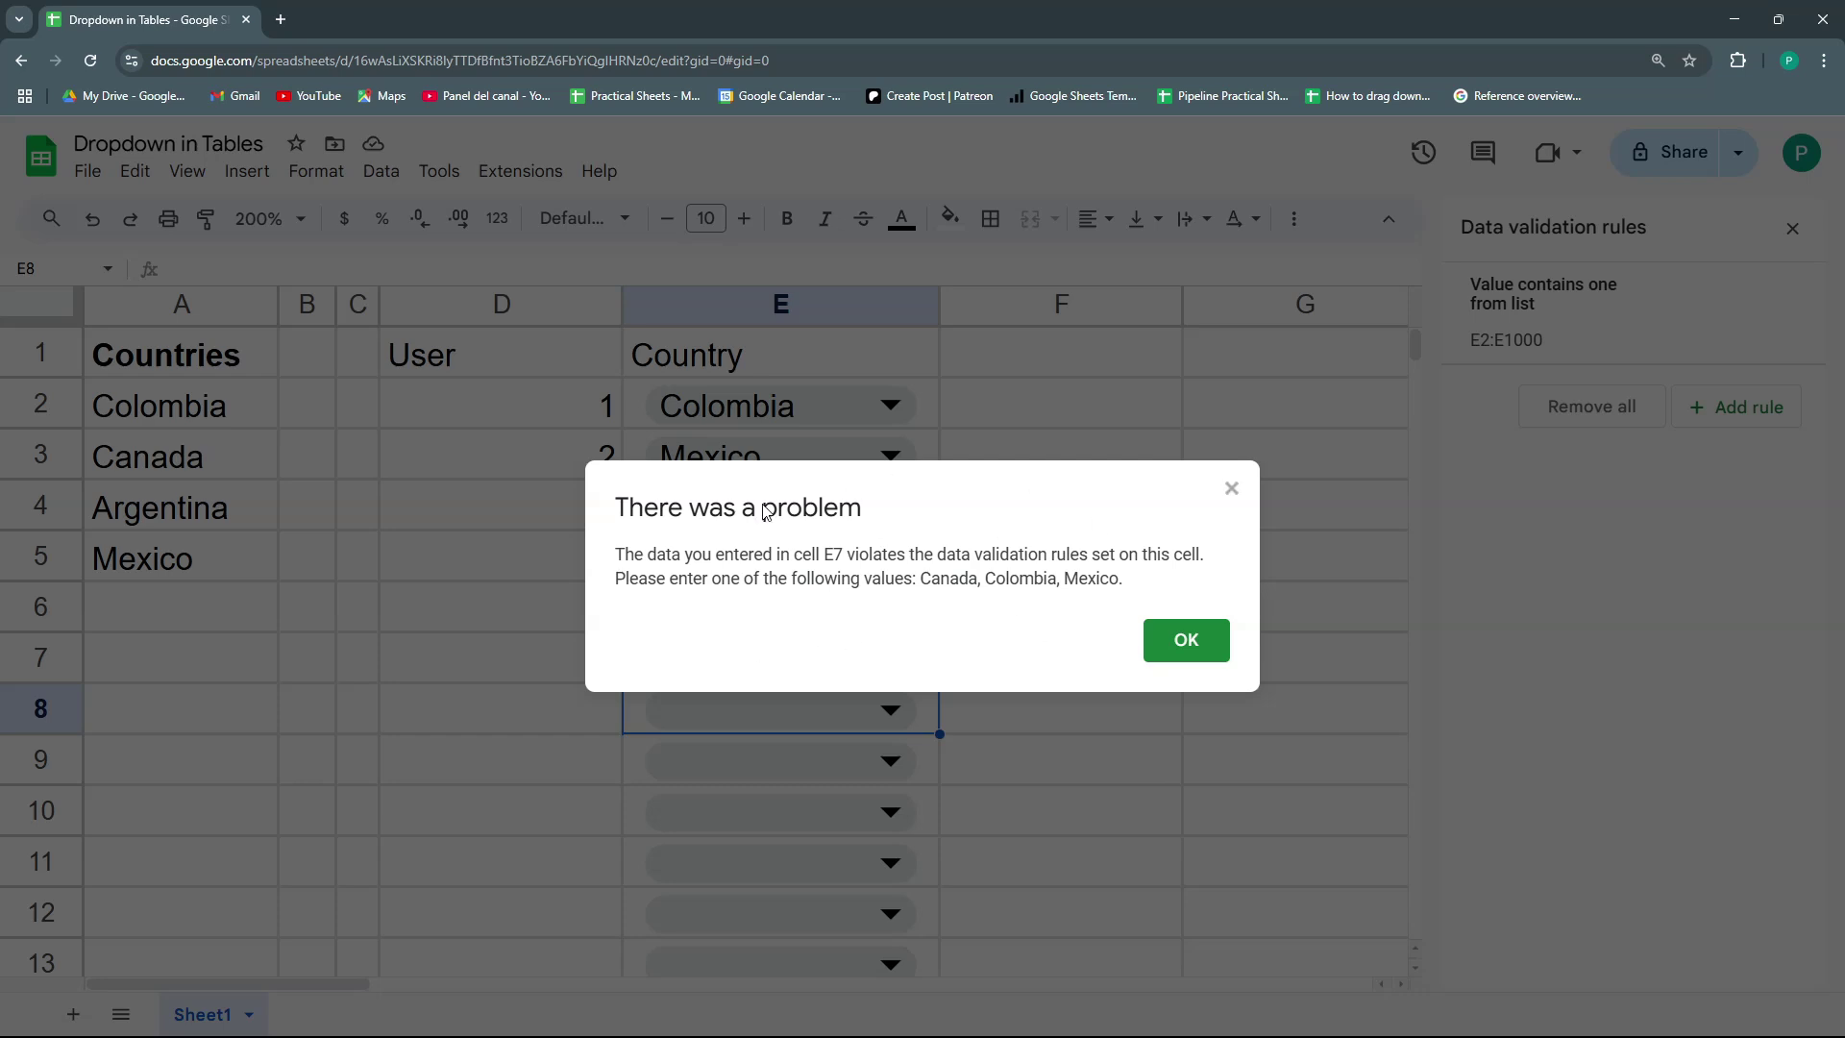
pyautogui.click(1178, 652)
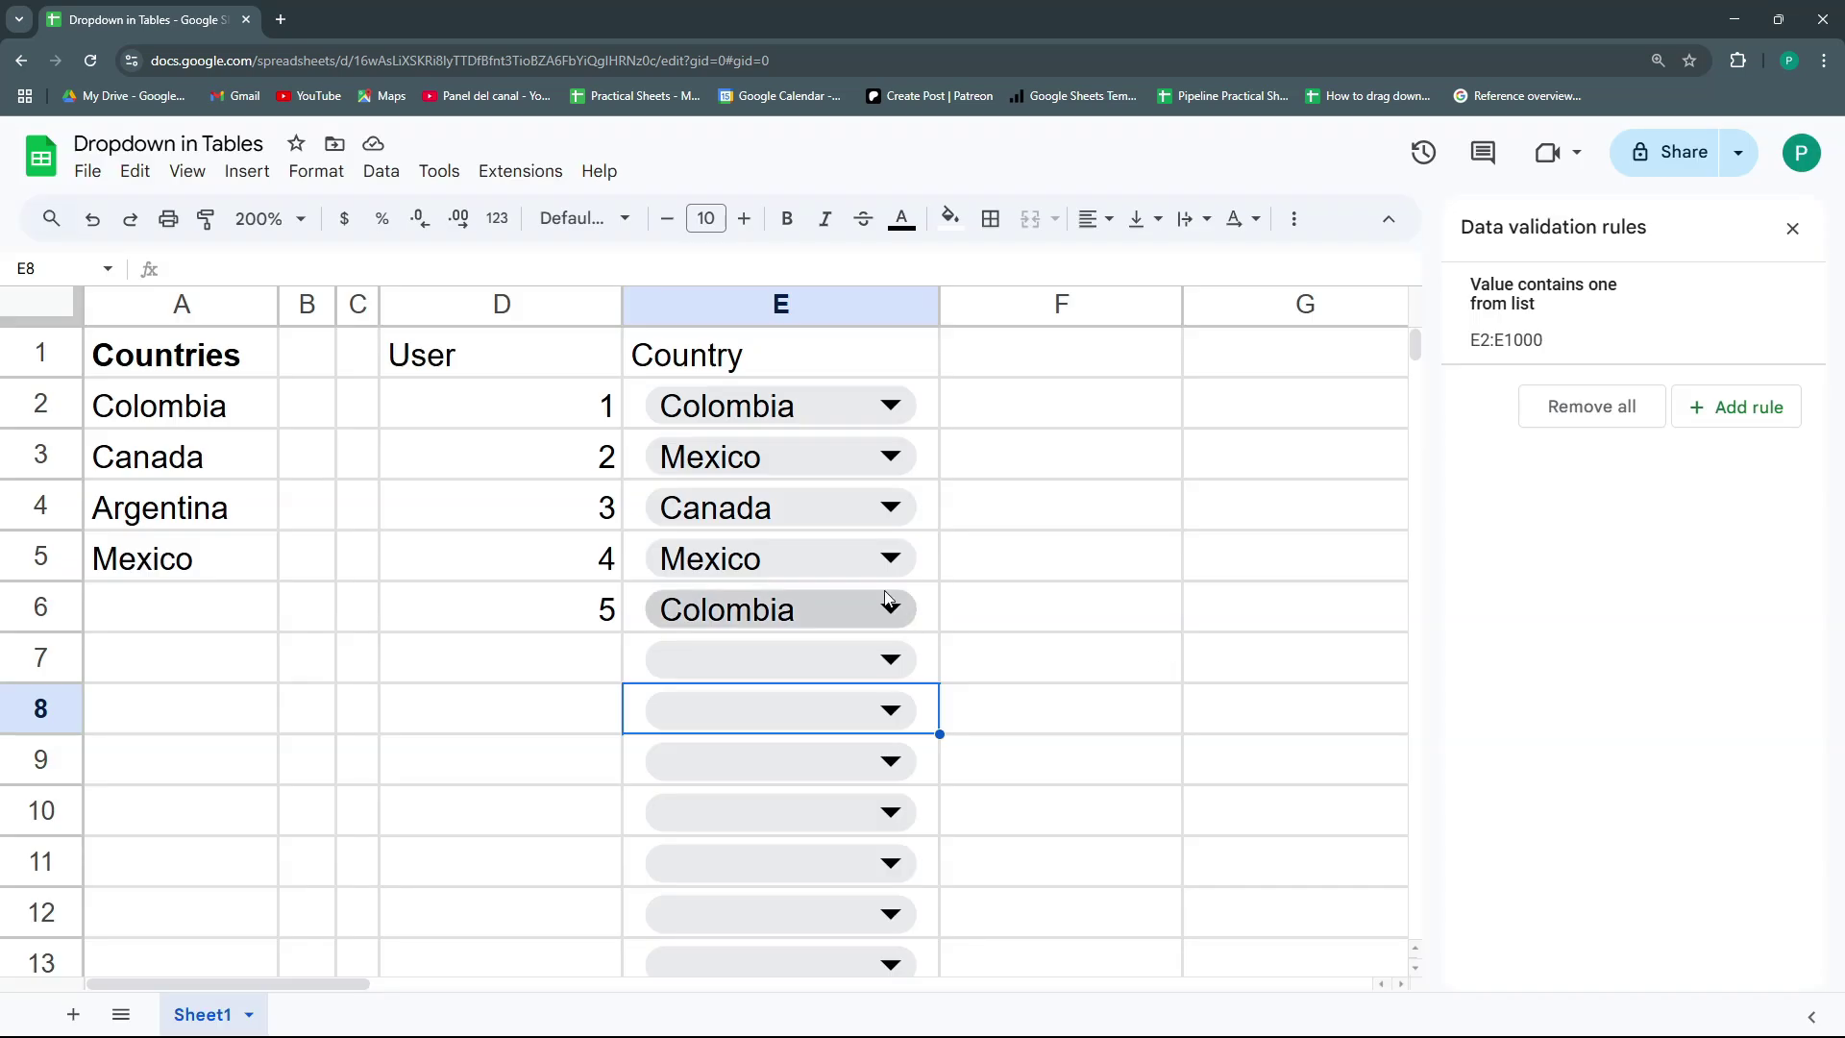
# Step: Set the E2:E1000 dropdown rule to show a warning for invalid data
pyautogui.click(1567, 326)
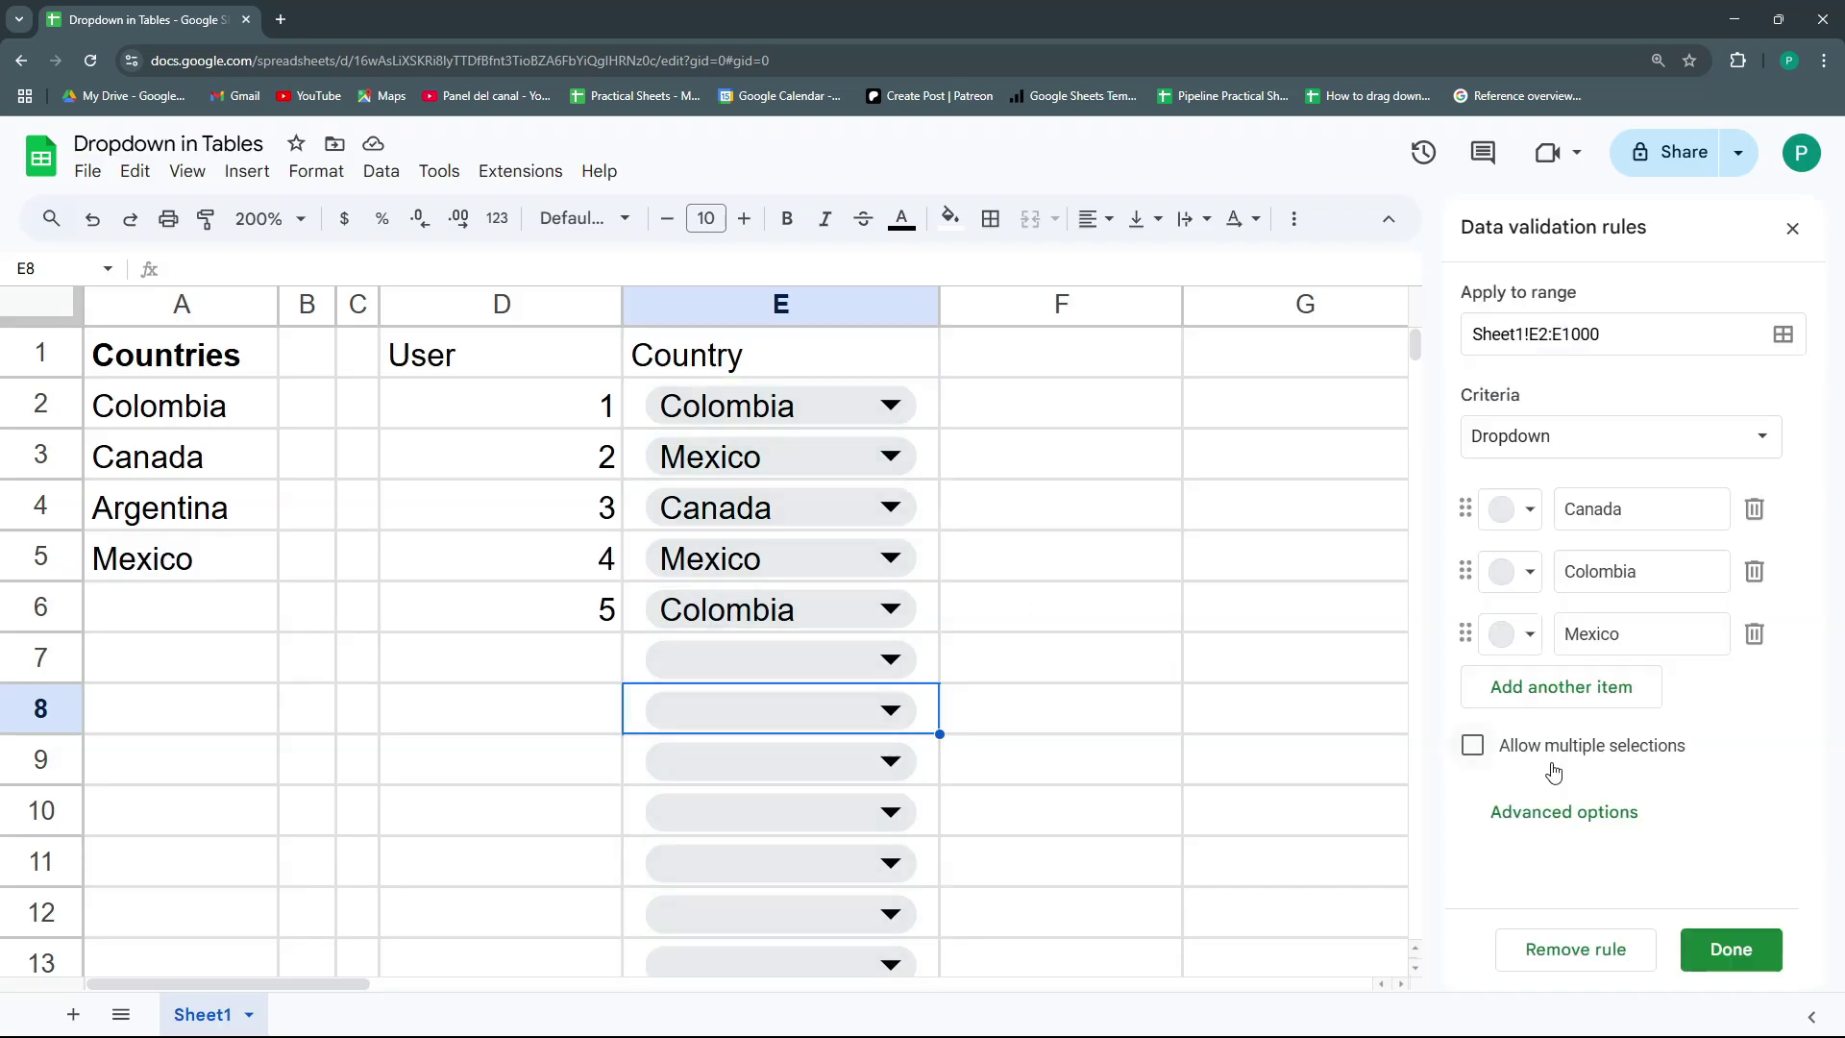
pyautogui.click(1544, 814)
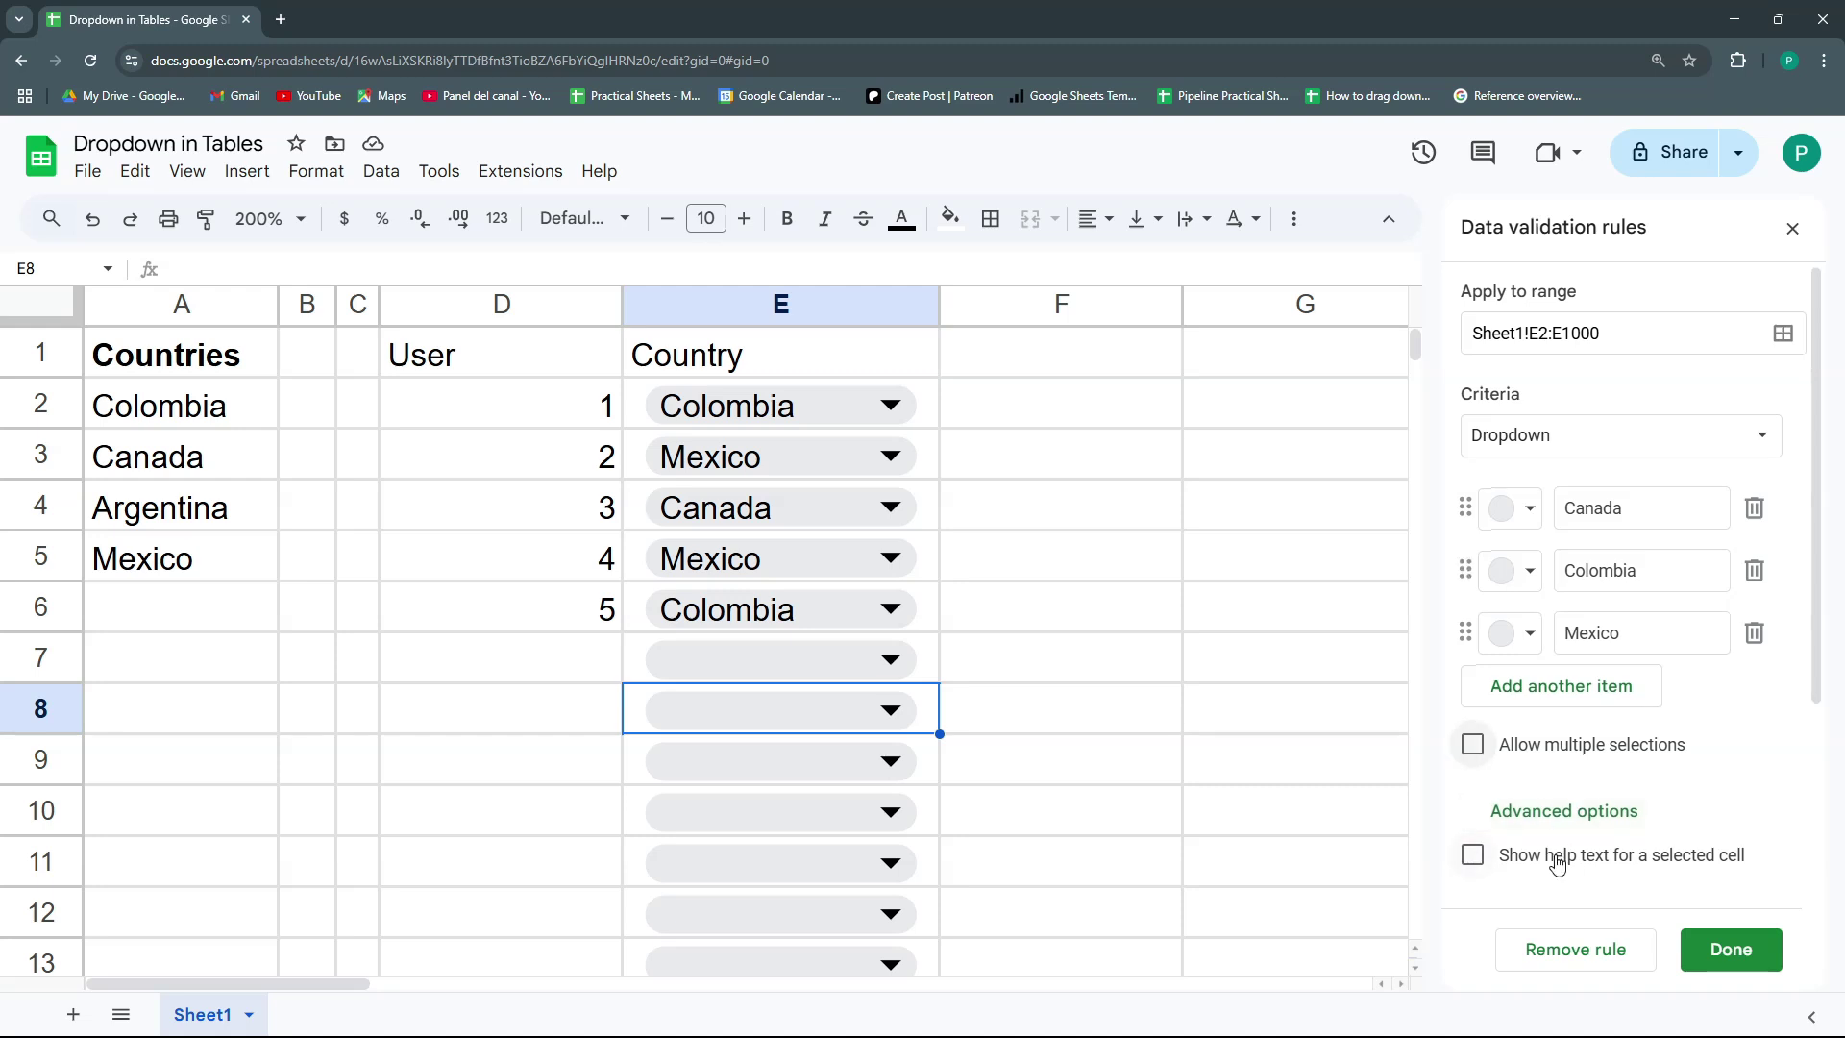
pyautogui.scroll(-3, 1494, 846)
pyautogui.click(1476, 664)
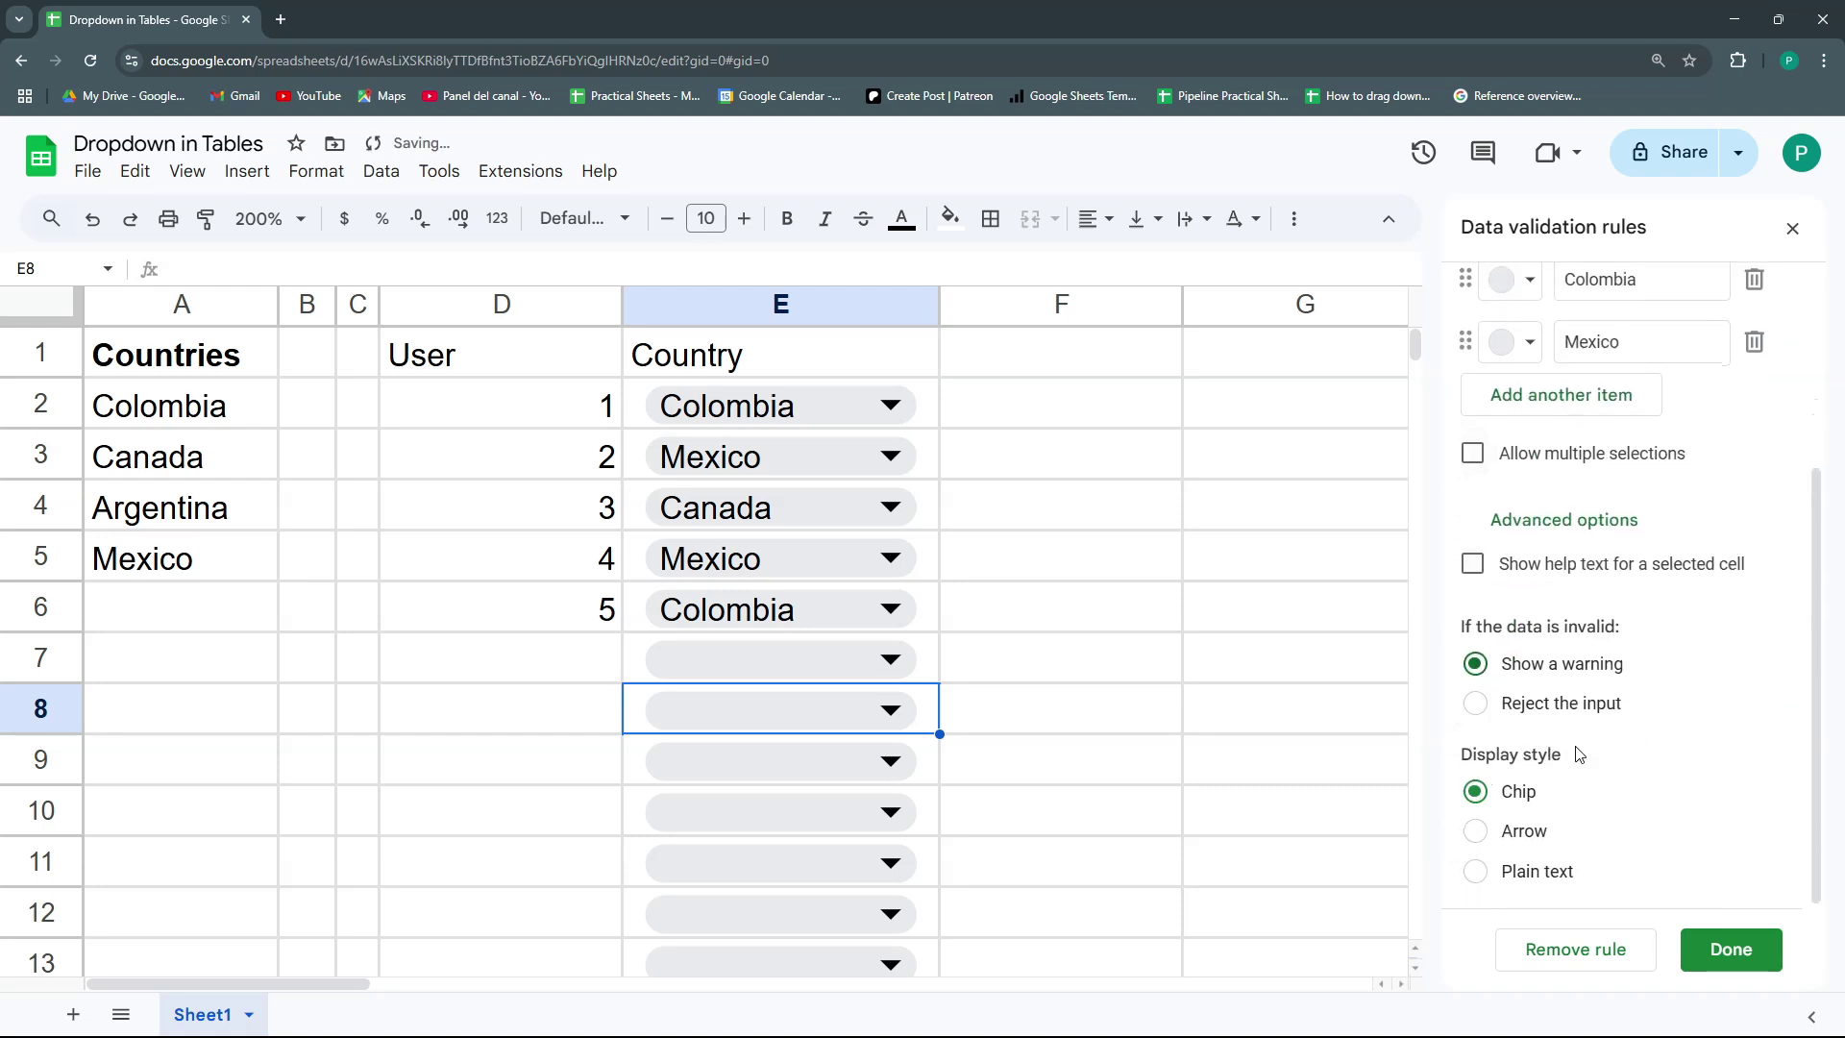
pyautogui.click(1720, 949)
# Step: Enter Argentina as the country in cell E7
pyautogui.click(925, 665)
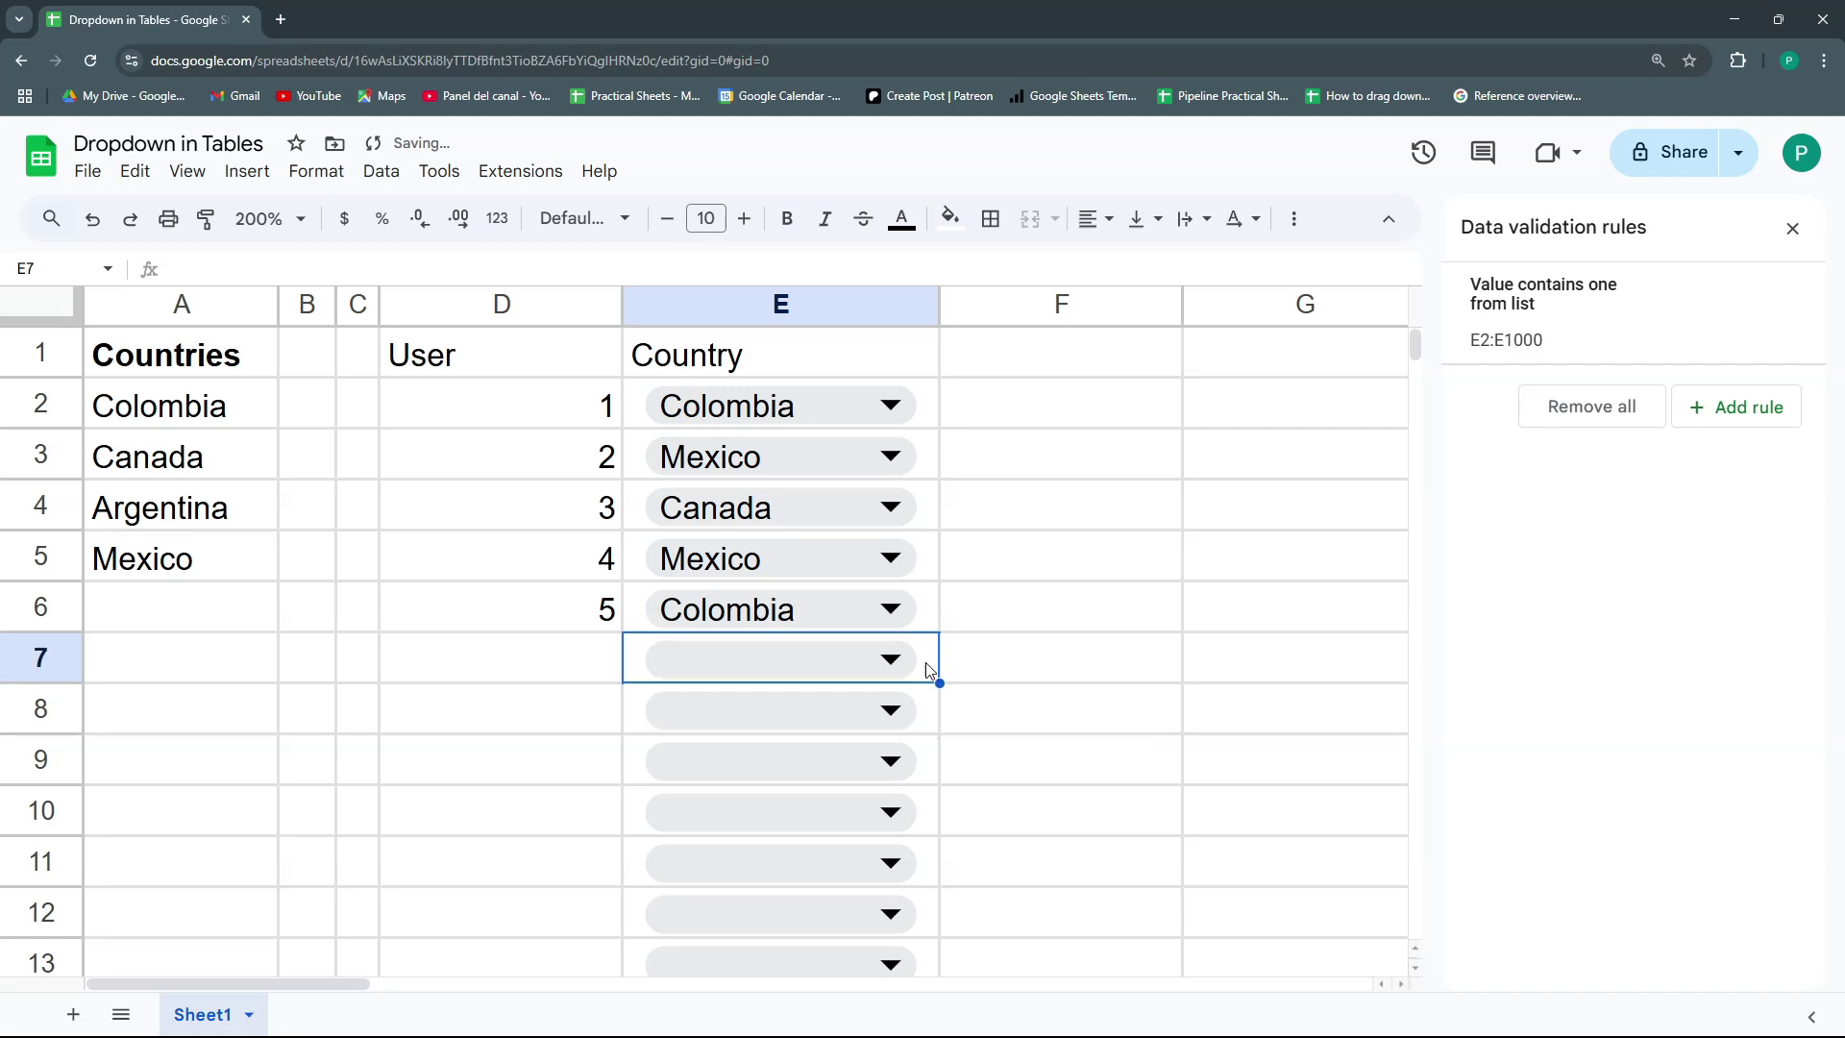
pyautogui.write('Argentina')
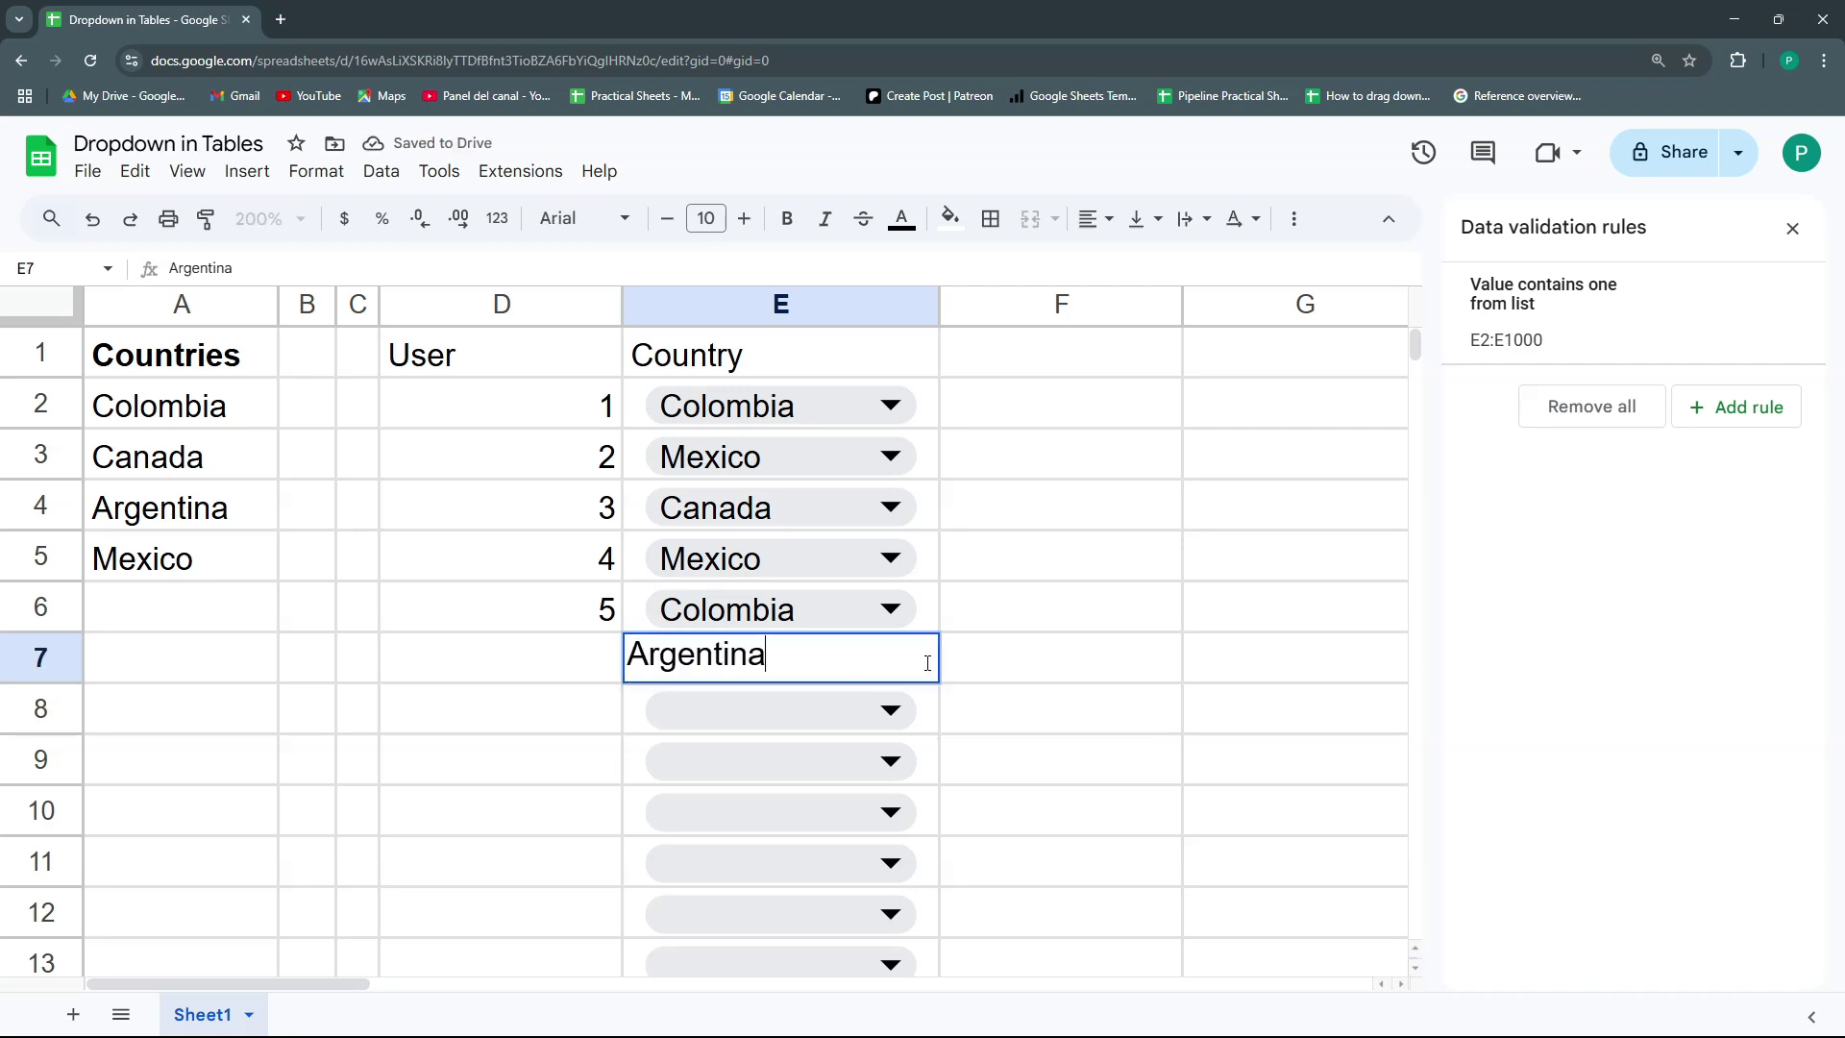
pyautogui.press('Return')
pyautogui.click(920, 667)
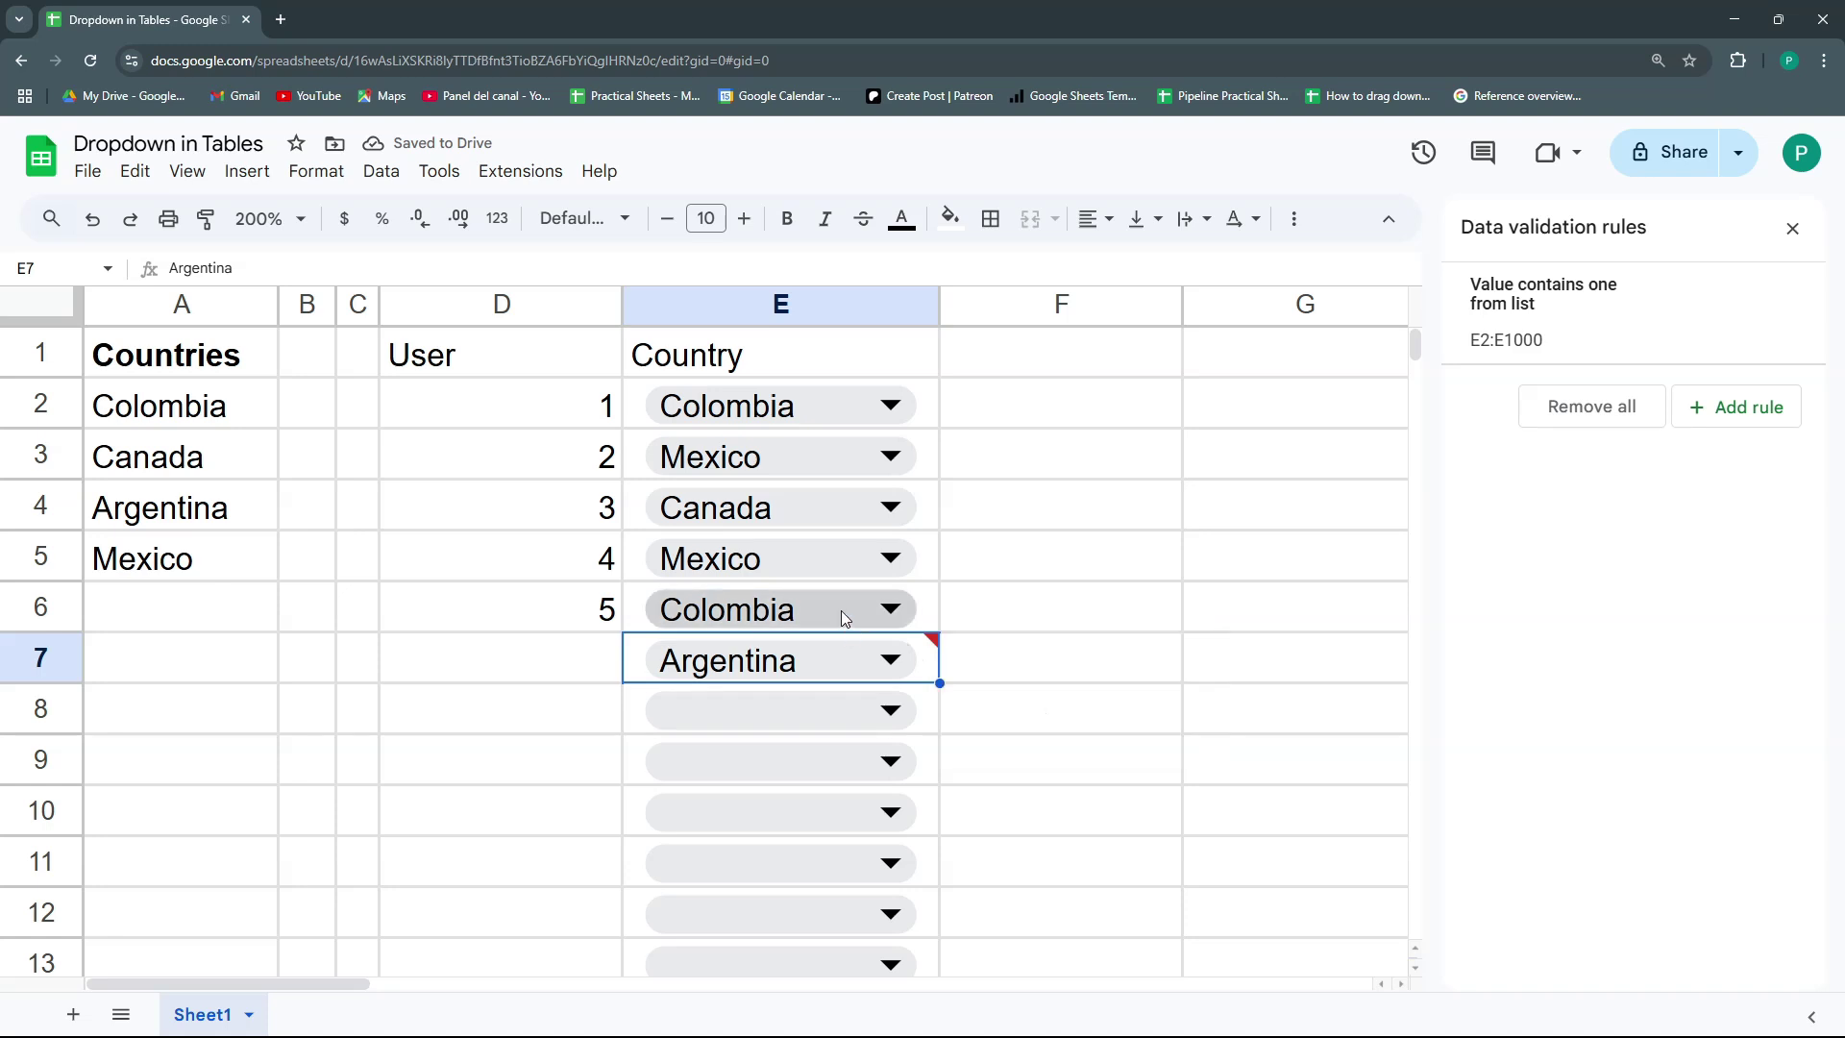
# Step: Delete the existing dropdown rule and create a new one from the country entries in E2:E7, applied to E2:E1000
pyautogui.moveTo(1691, 319)
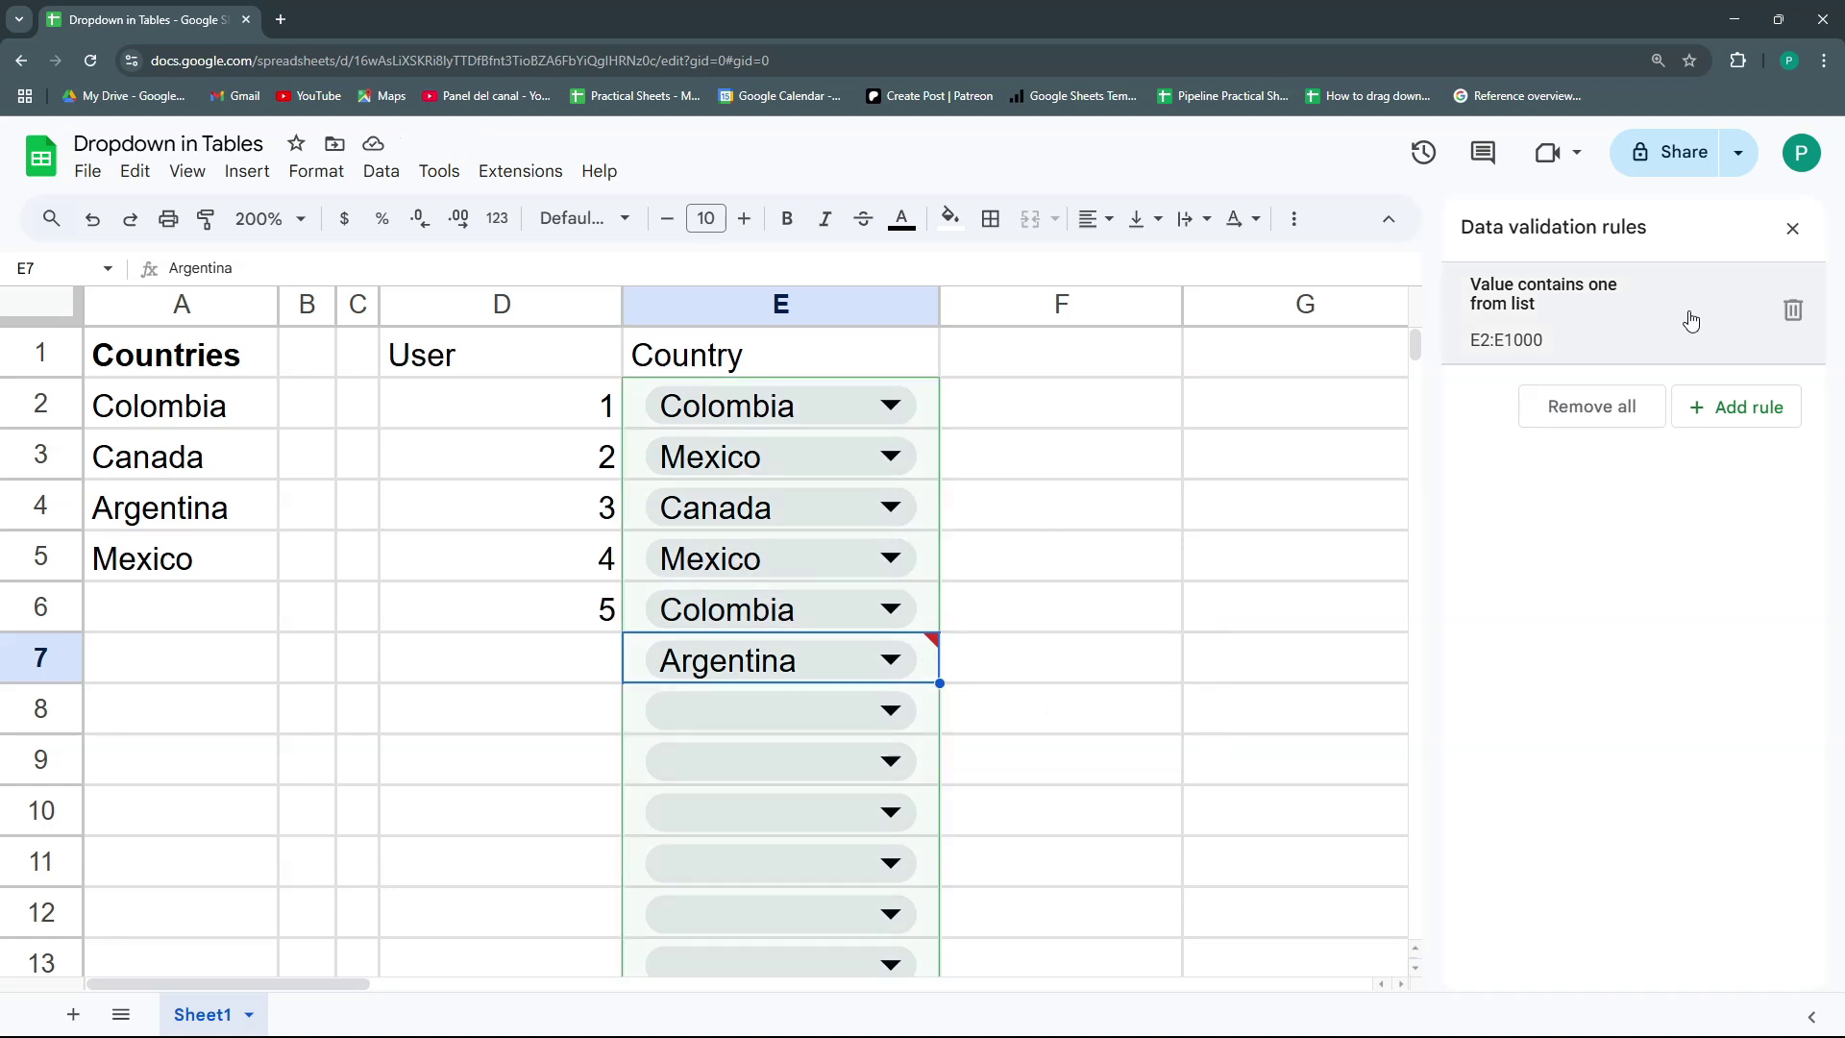
pyautogui.click(1792, 309)
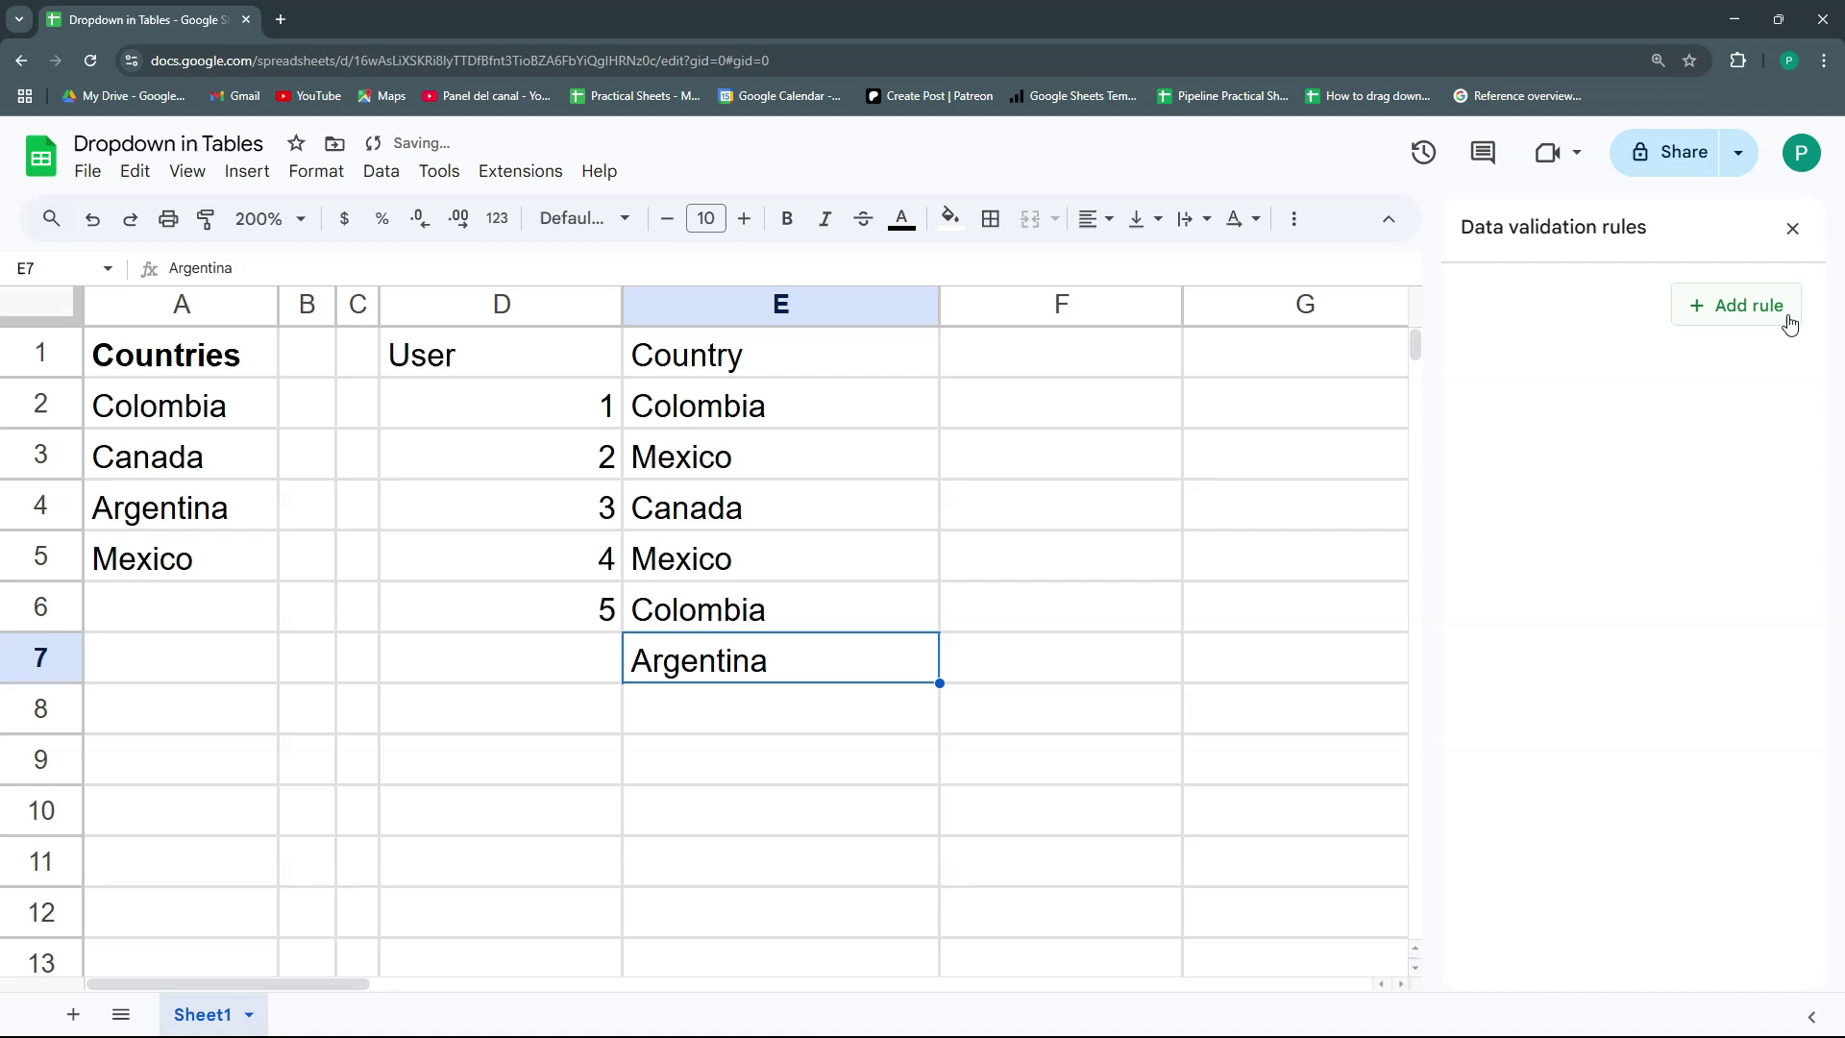
pyautogui.click(857, 416)
pyautogui.keyDown('shift'); pyautogui.click(867, 650); pyautogui.keyUp('shift')
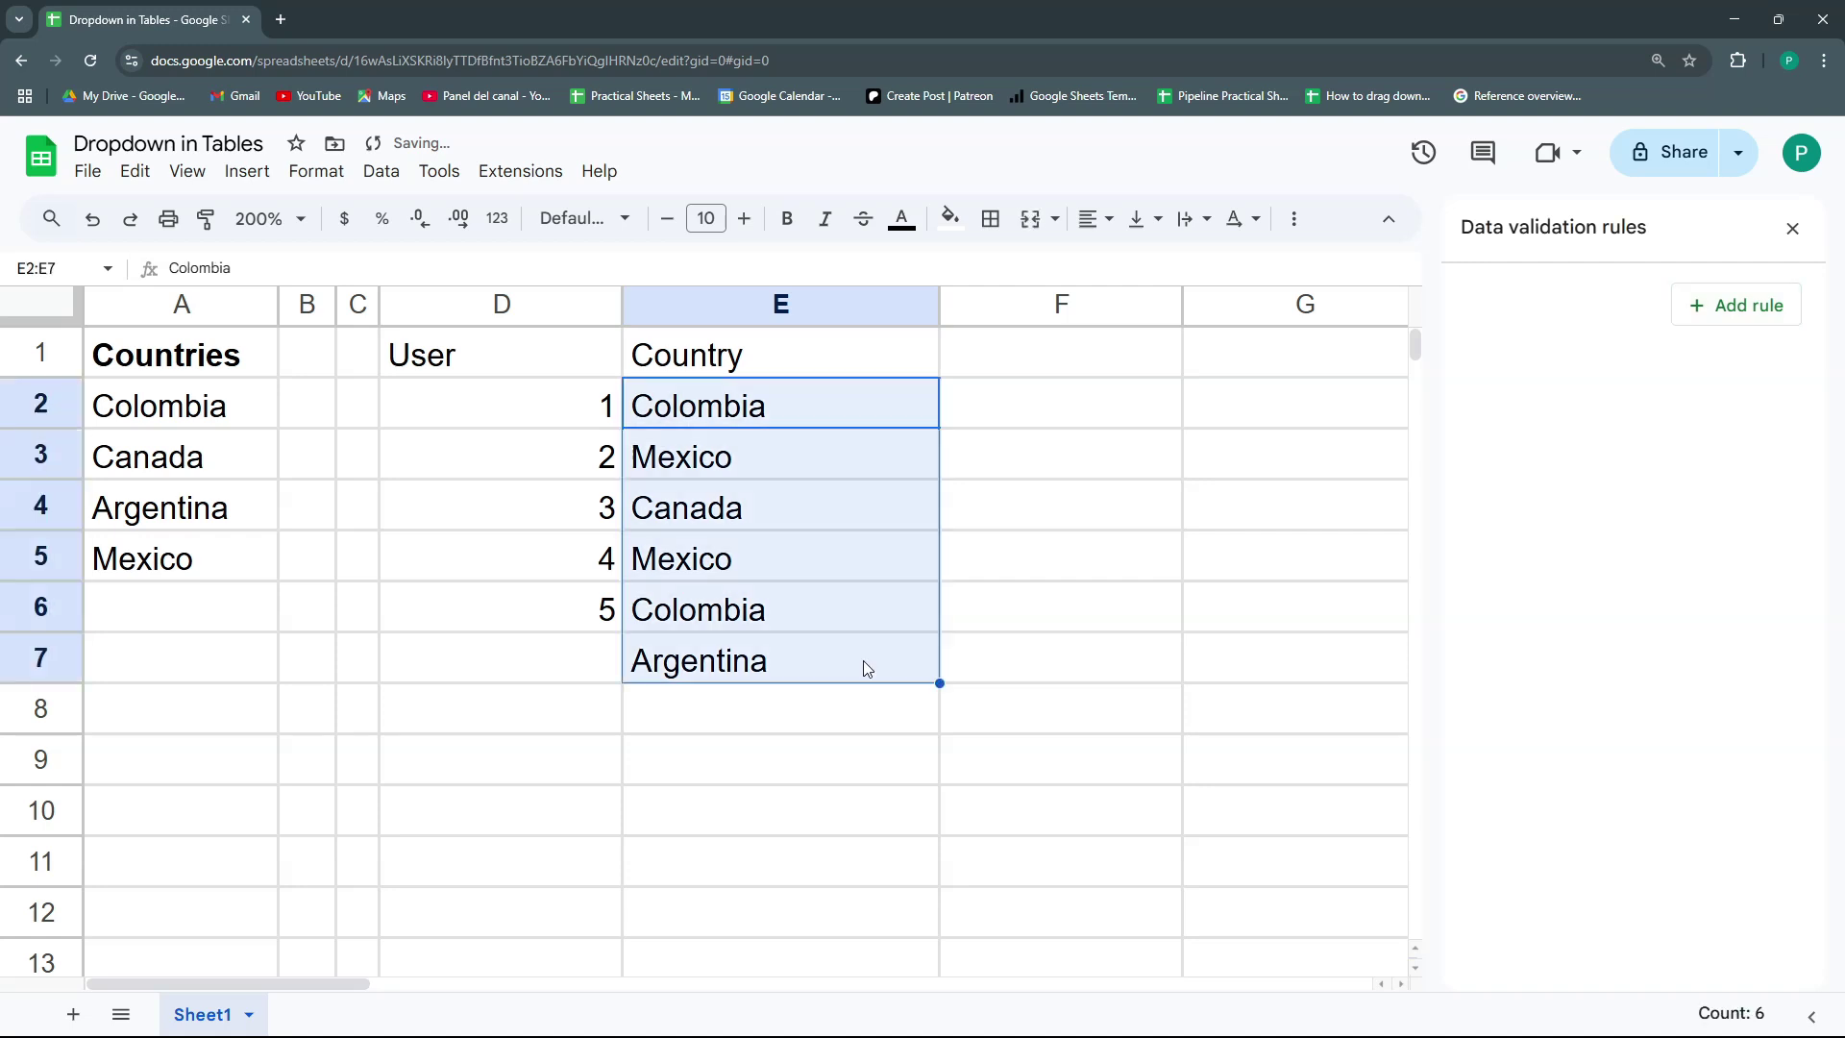
pyautogui.click(1748, 306)
pyautogui.click(1600, 341)
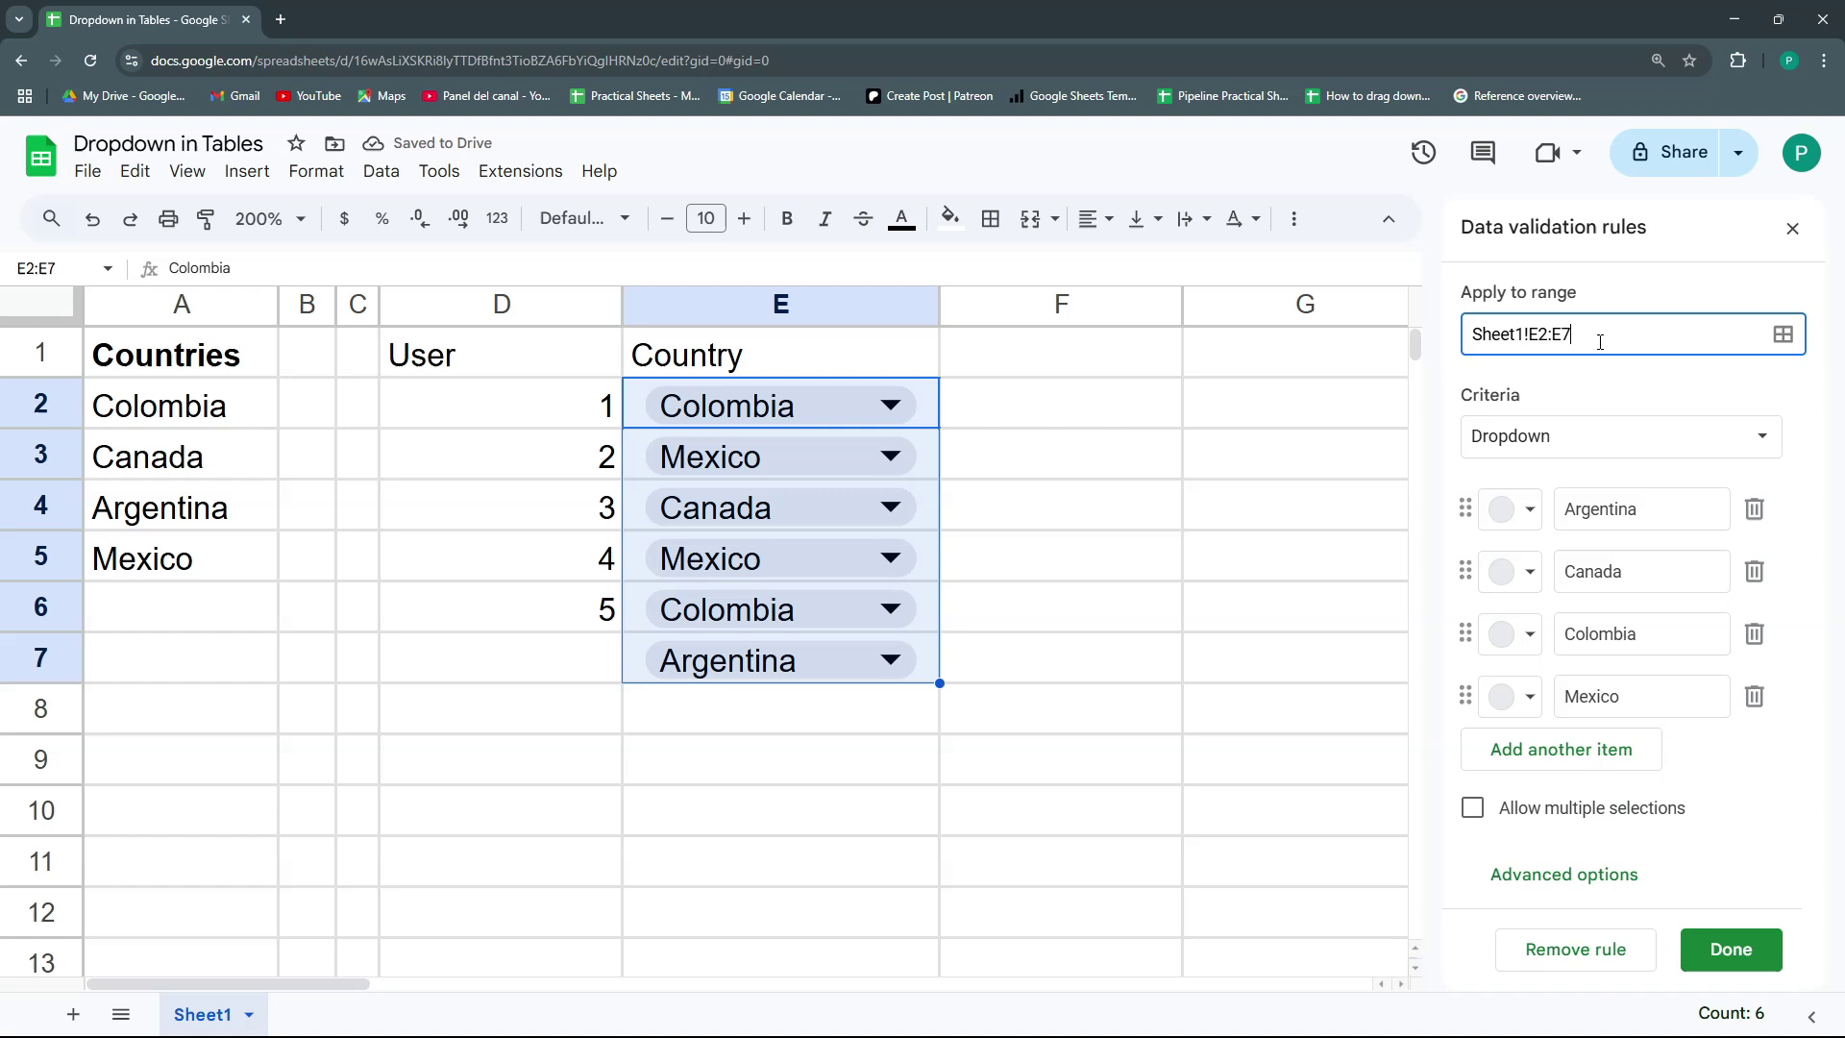
pyautogui.click(1725, 950)
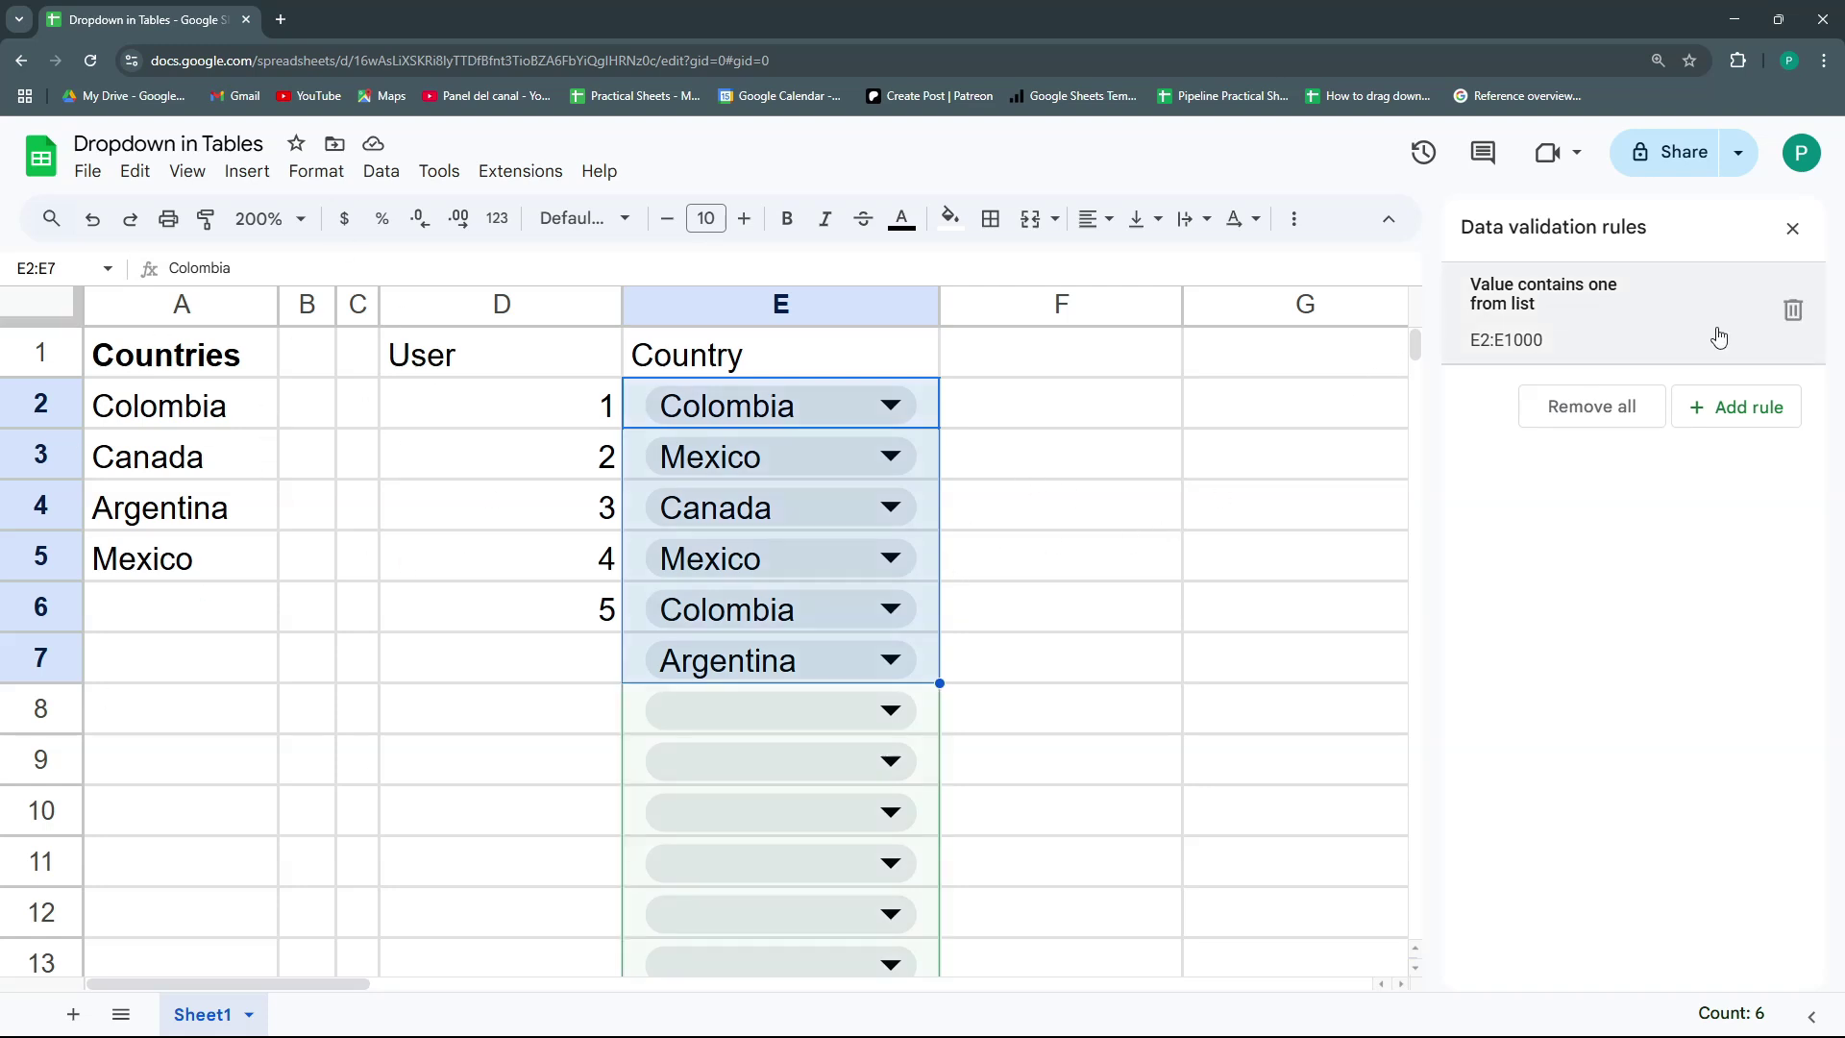
# Step: Remove the dropdown validation rule from E2:E1000
pyautogui.click(1788, 312)
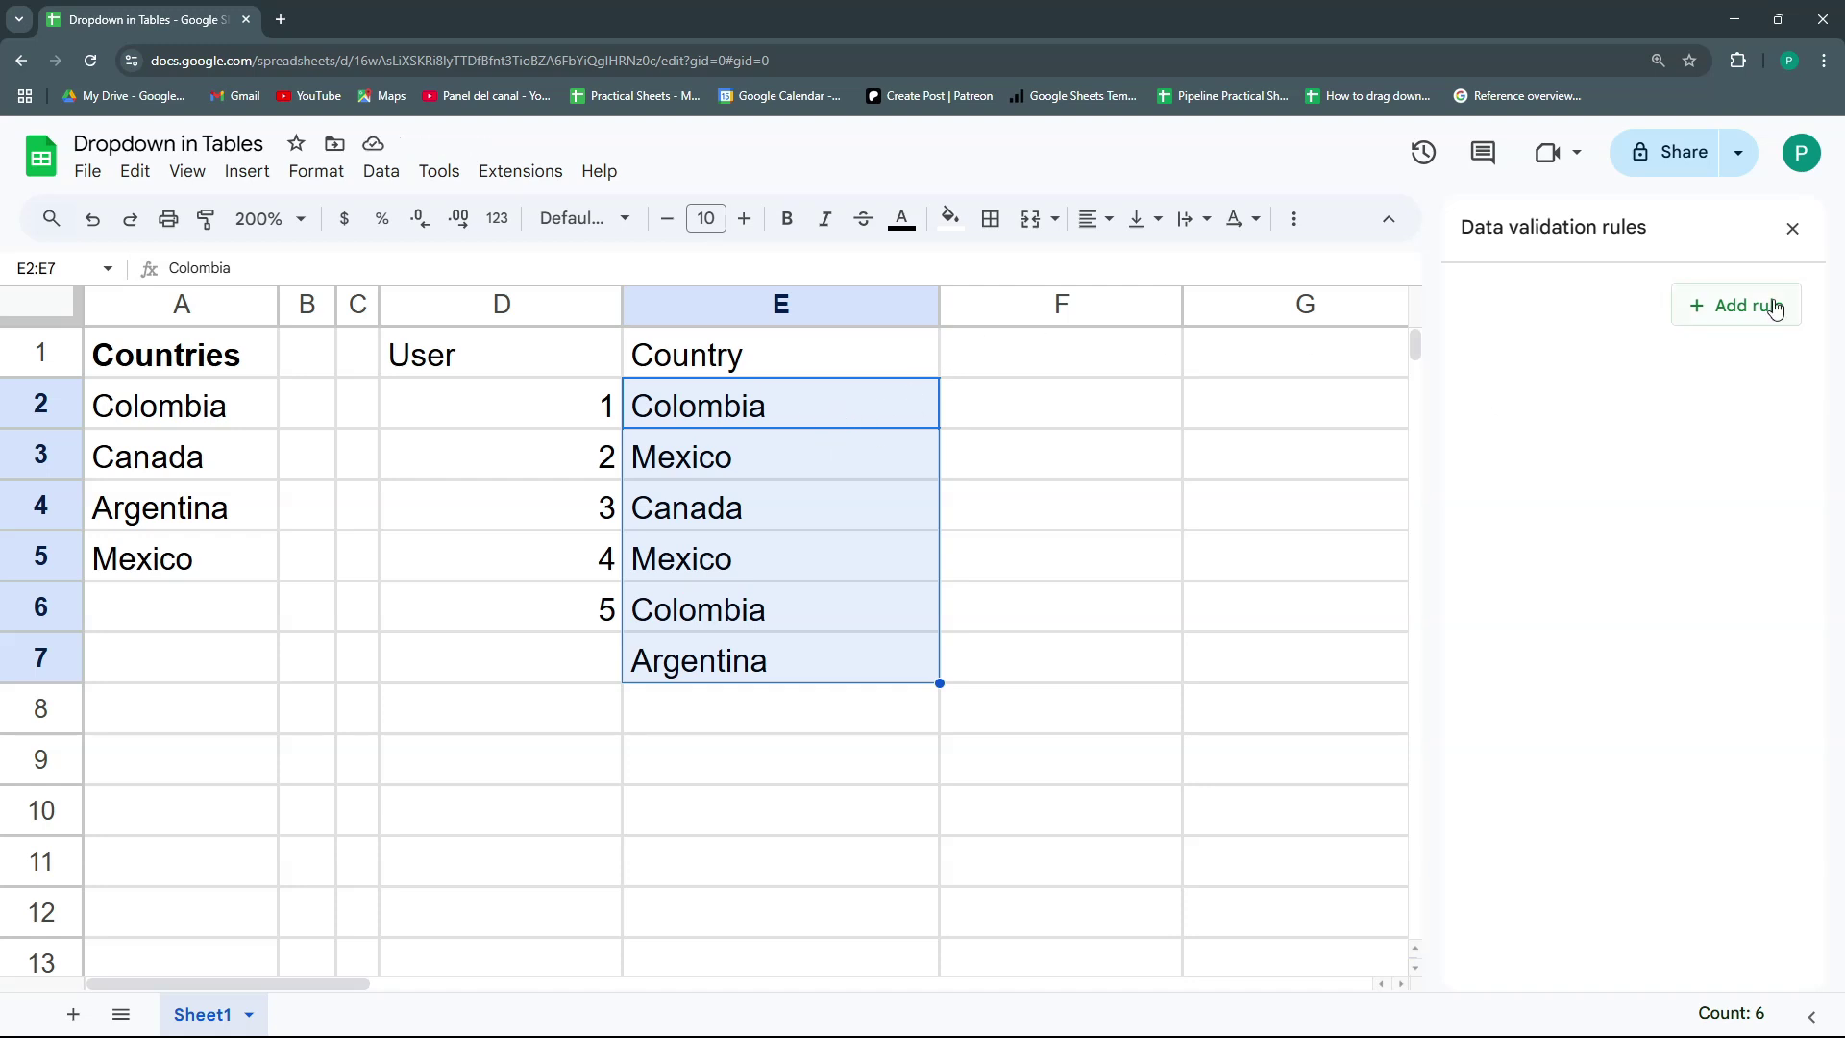
# Step: Insert a dropdown in E2:E7 that takes its options from the range Sheet1!A2:A12
pyautogui.click(1810, 230)
pyautogui.click(247, 171)
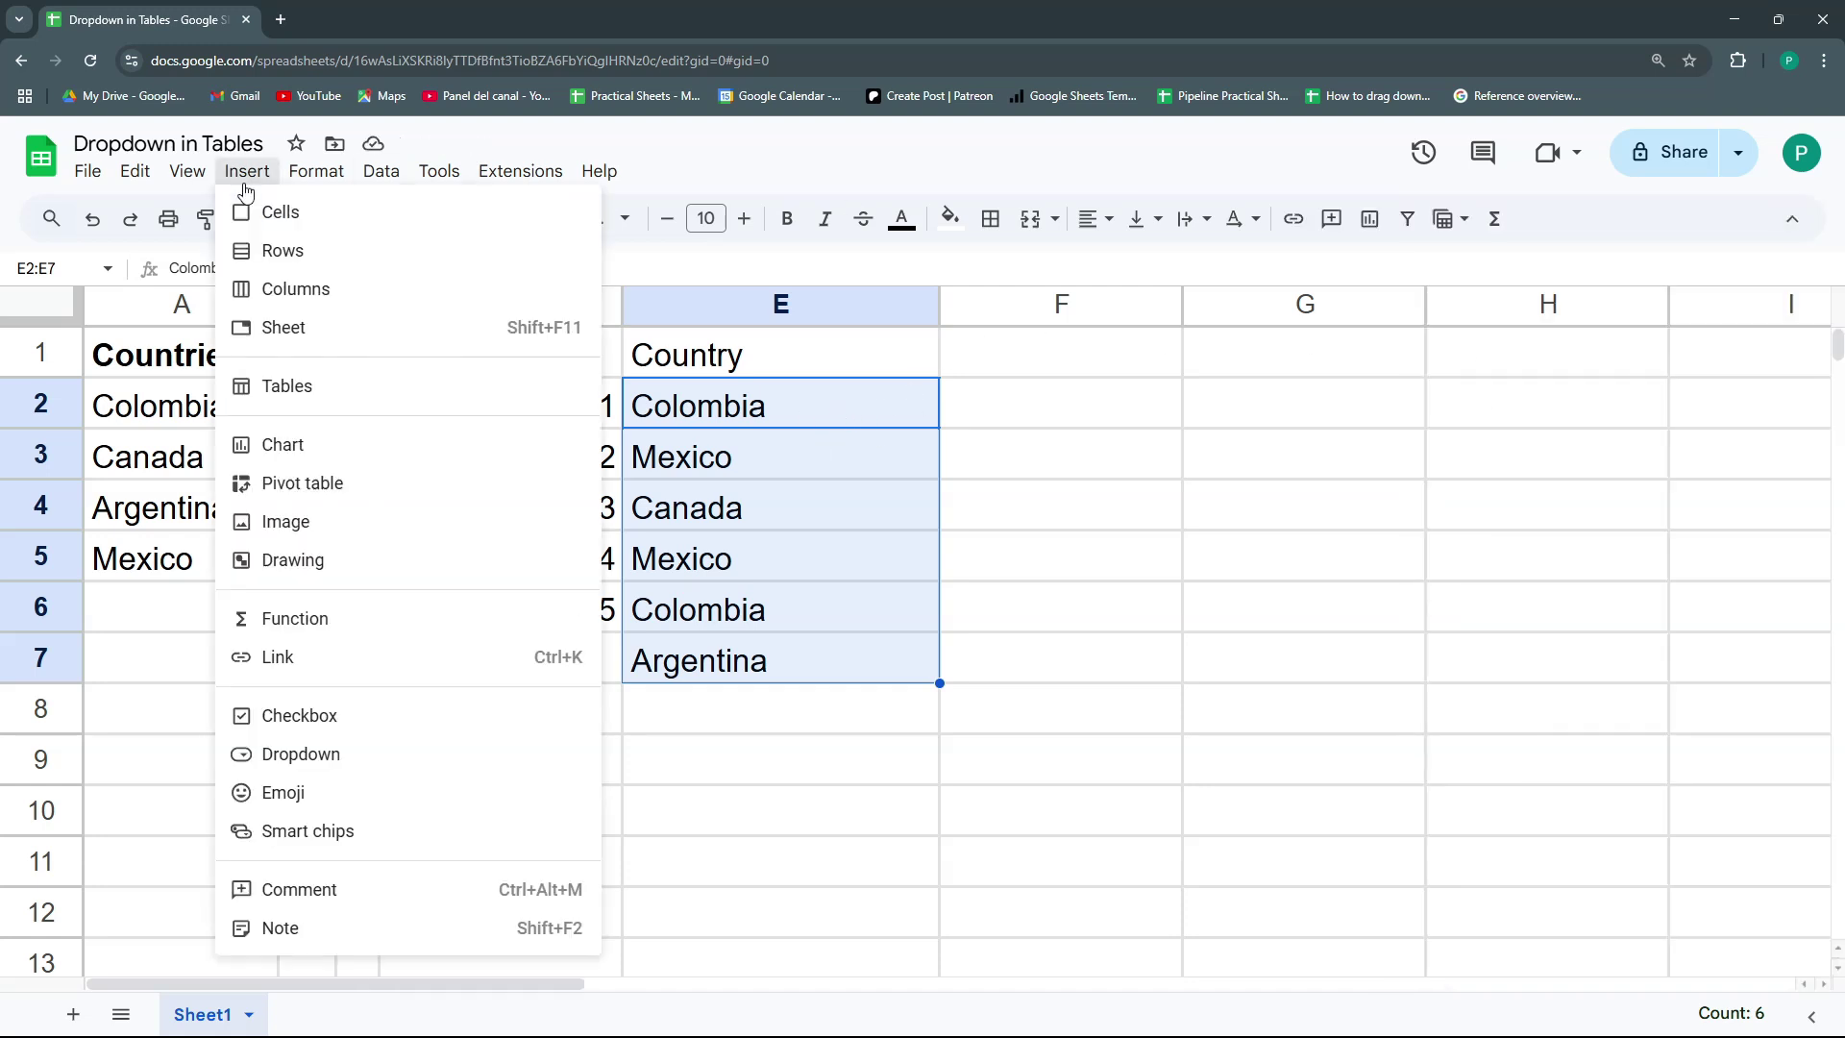
pyautogui.click(389, 761)
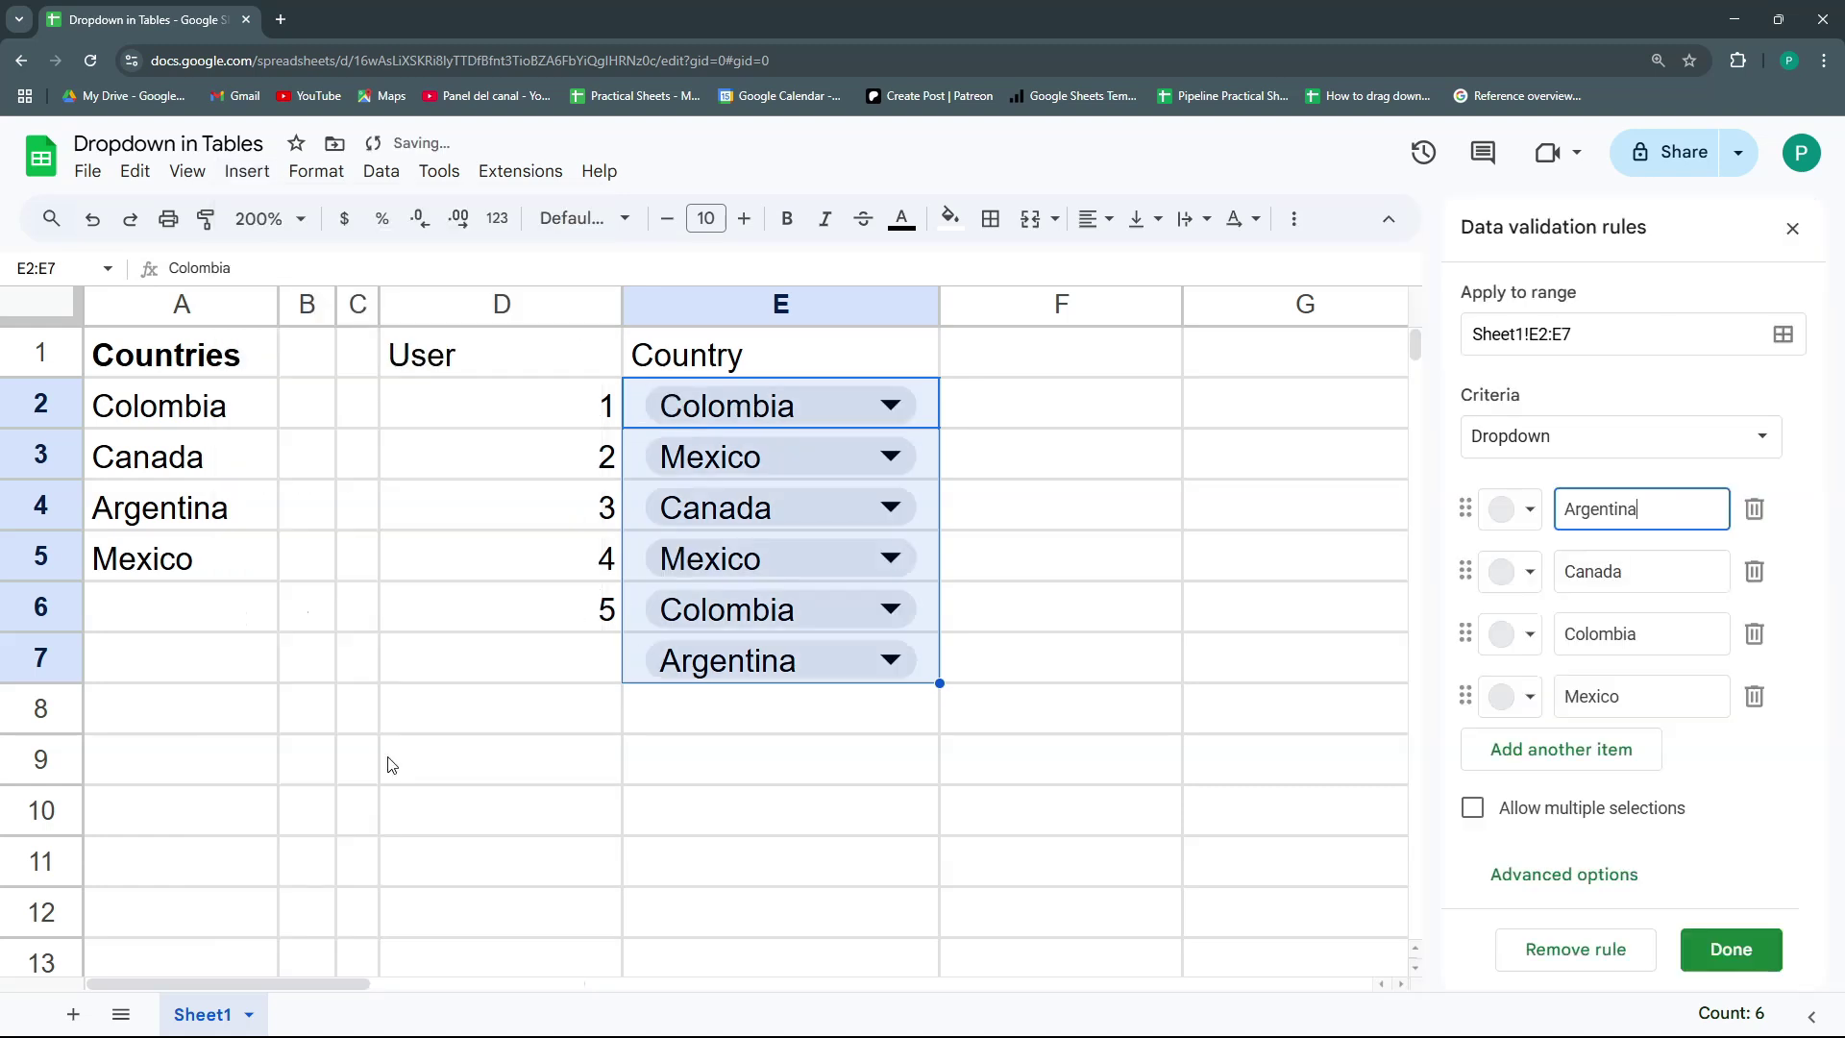
pyautogui.click(1604, 441)
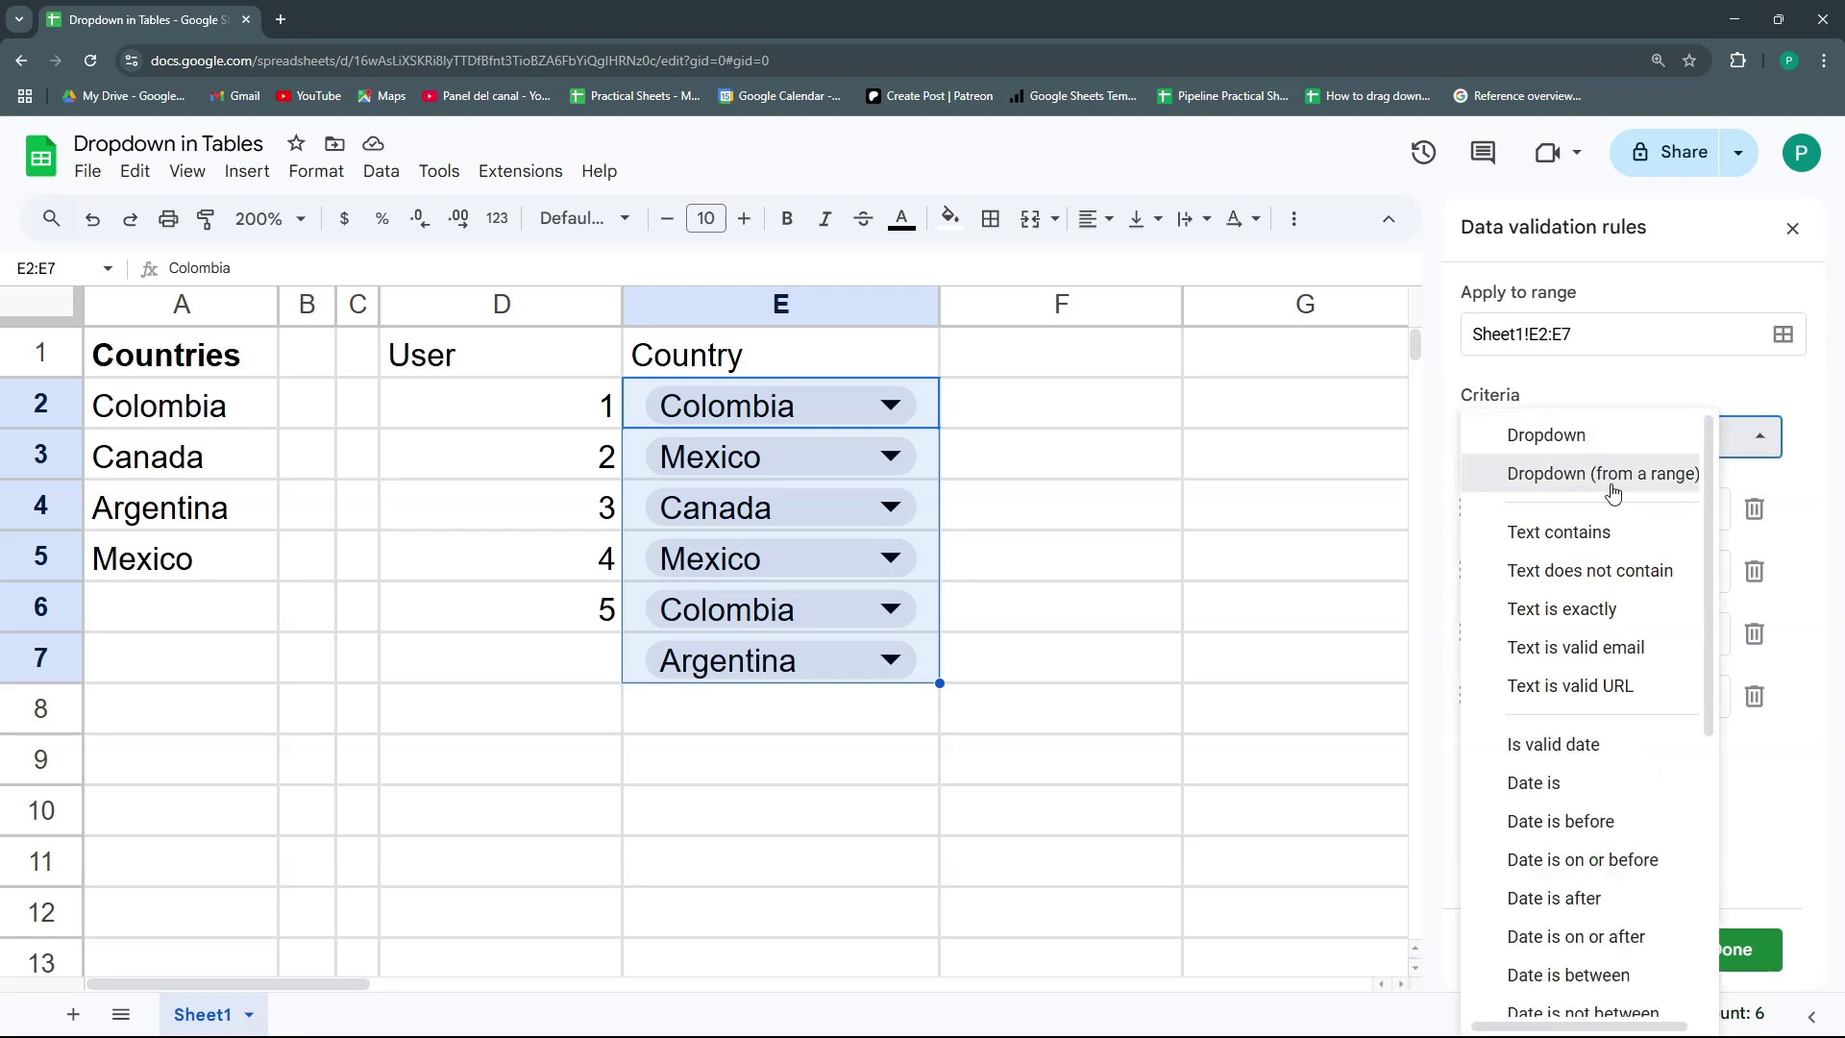
pyautogui.click(1610, 478)
pyautogui.click(1758, 509)
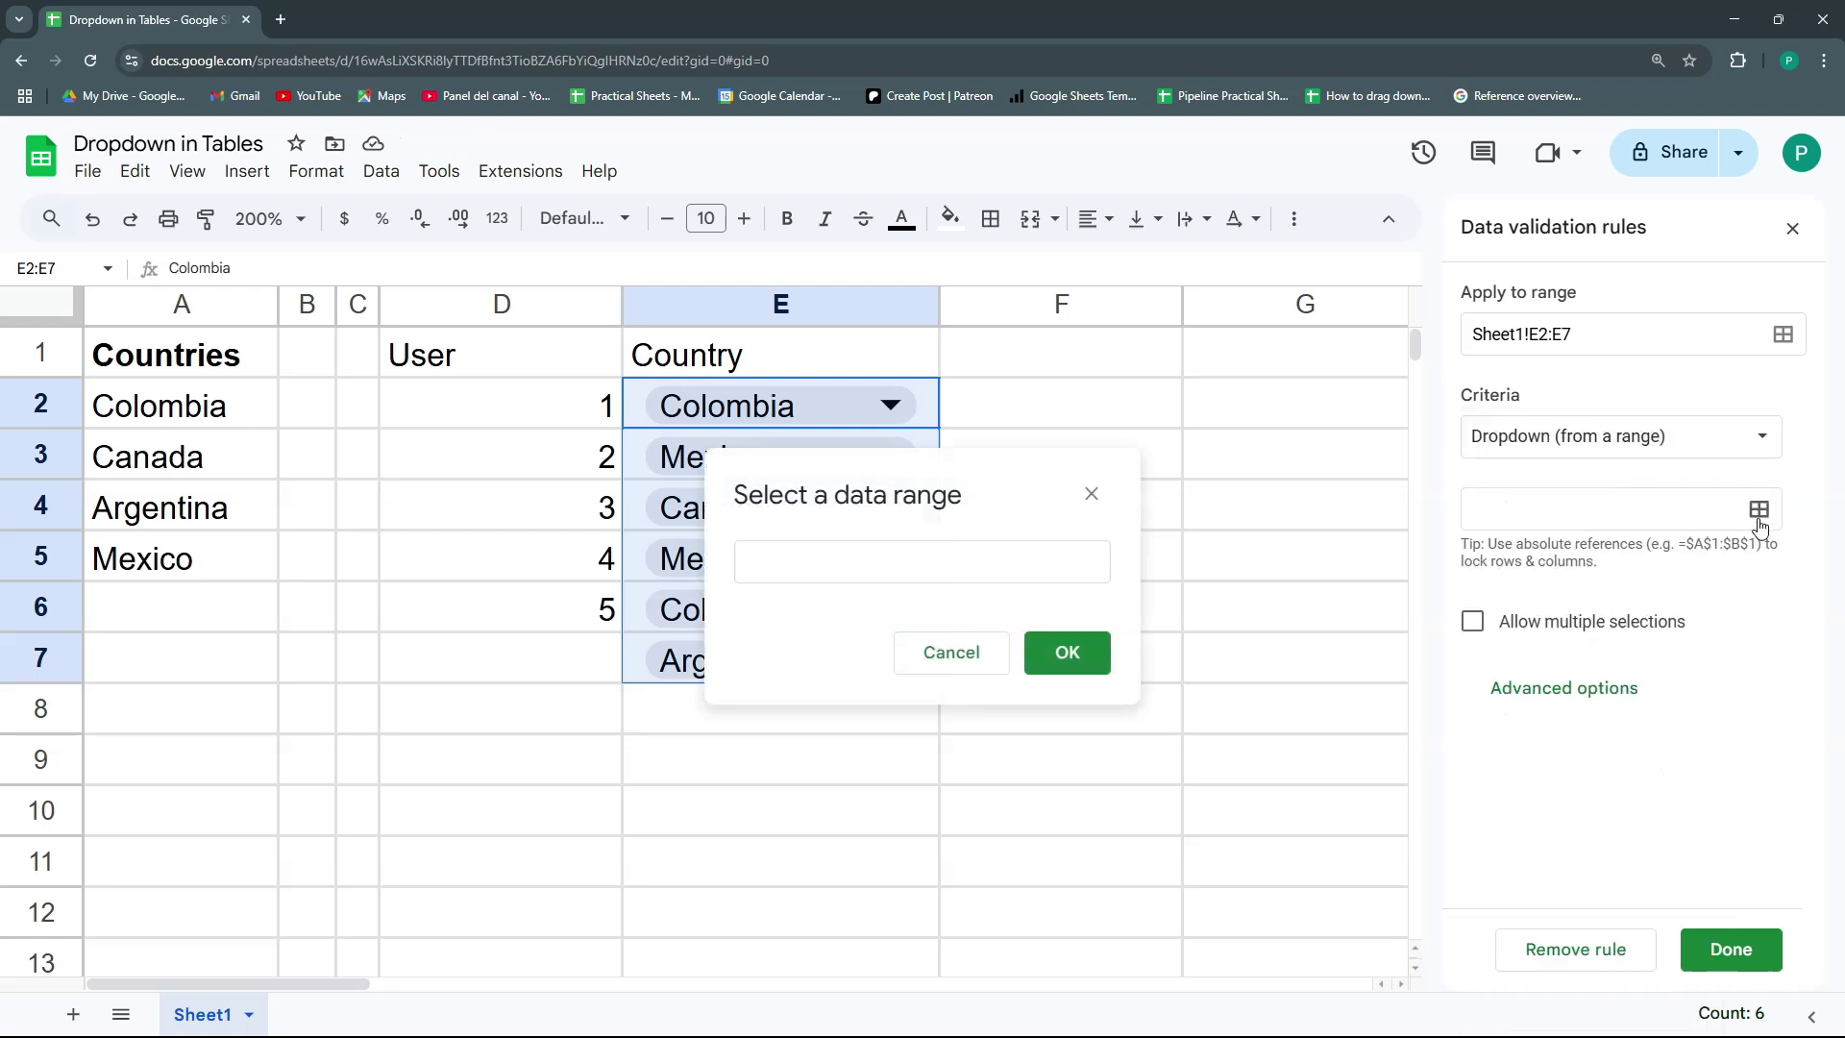
pyautogui.moveTo(205, 404); pyautogui.dragTo(213, 893)
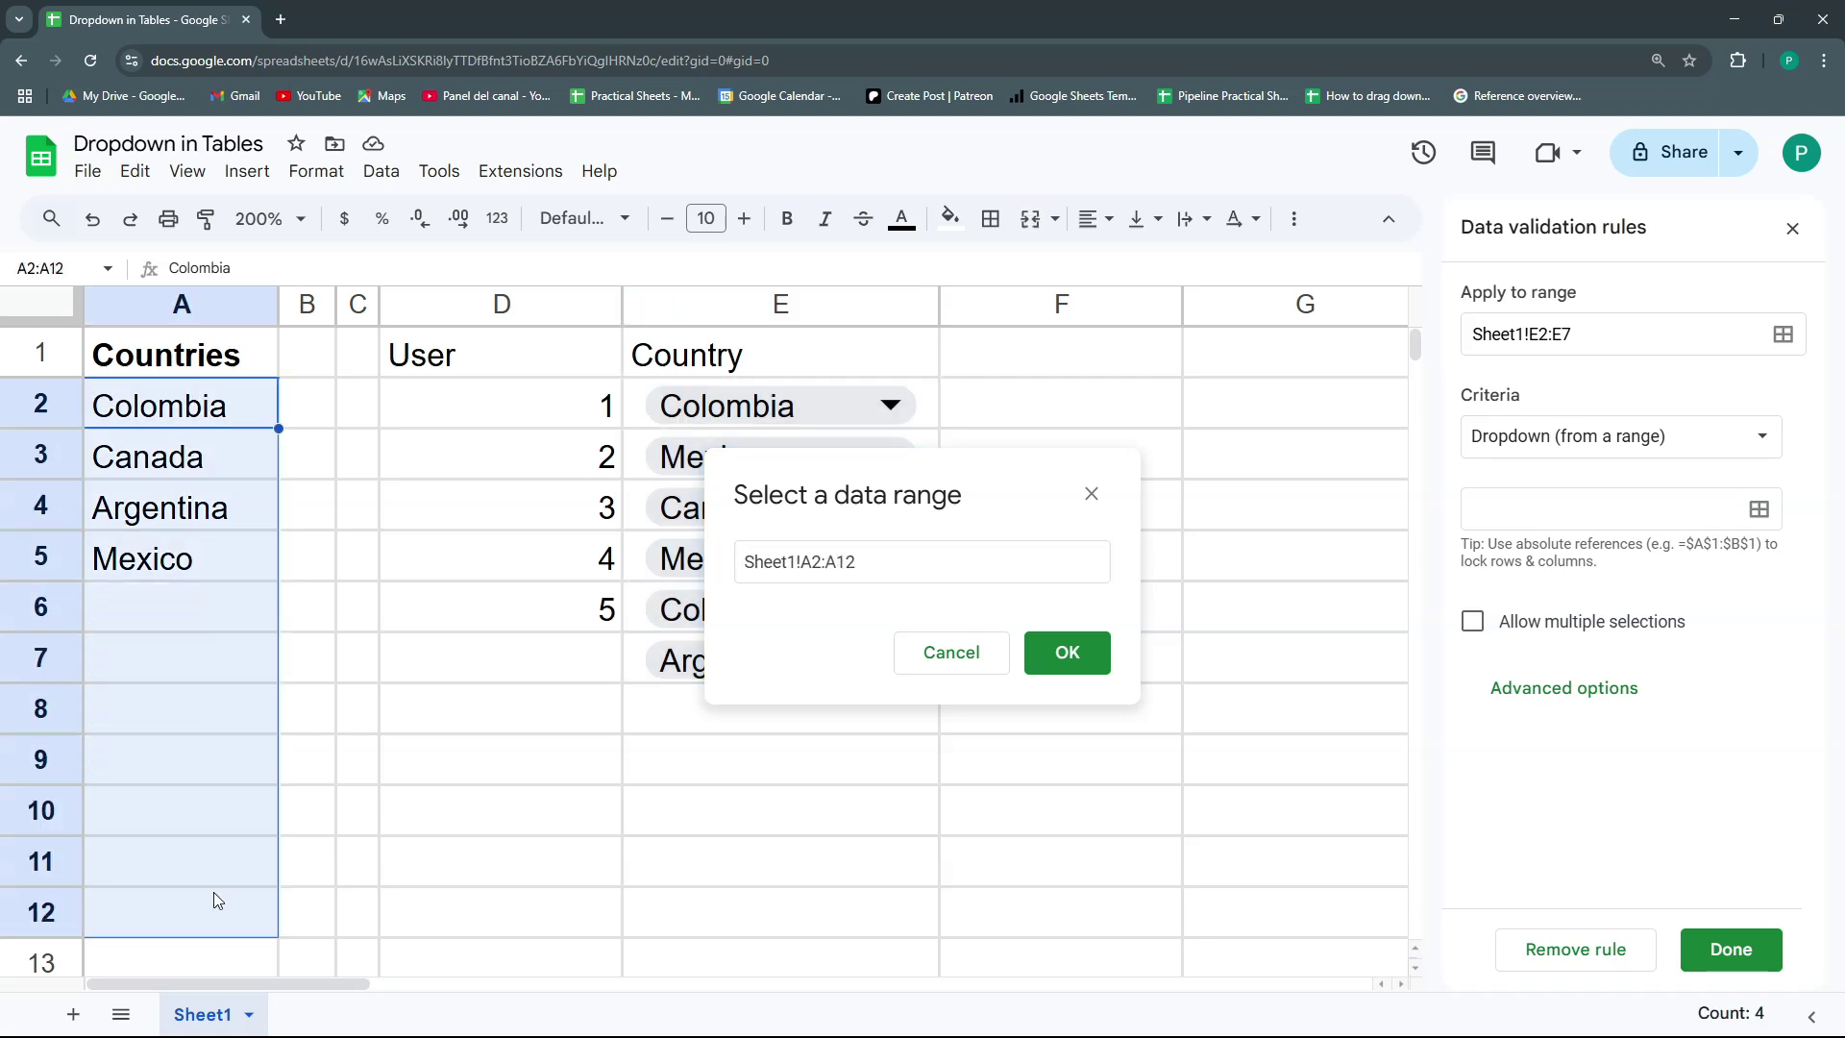
pyautogui.click(1066, 652)
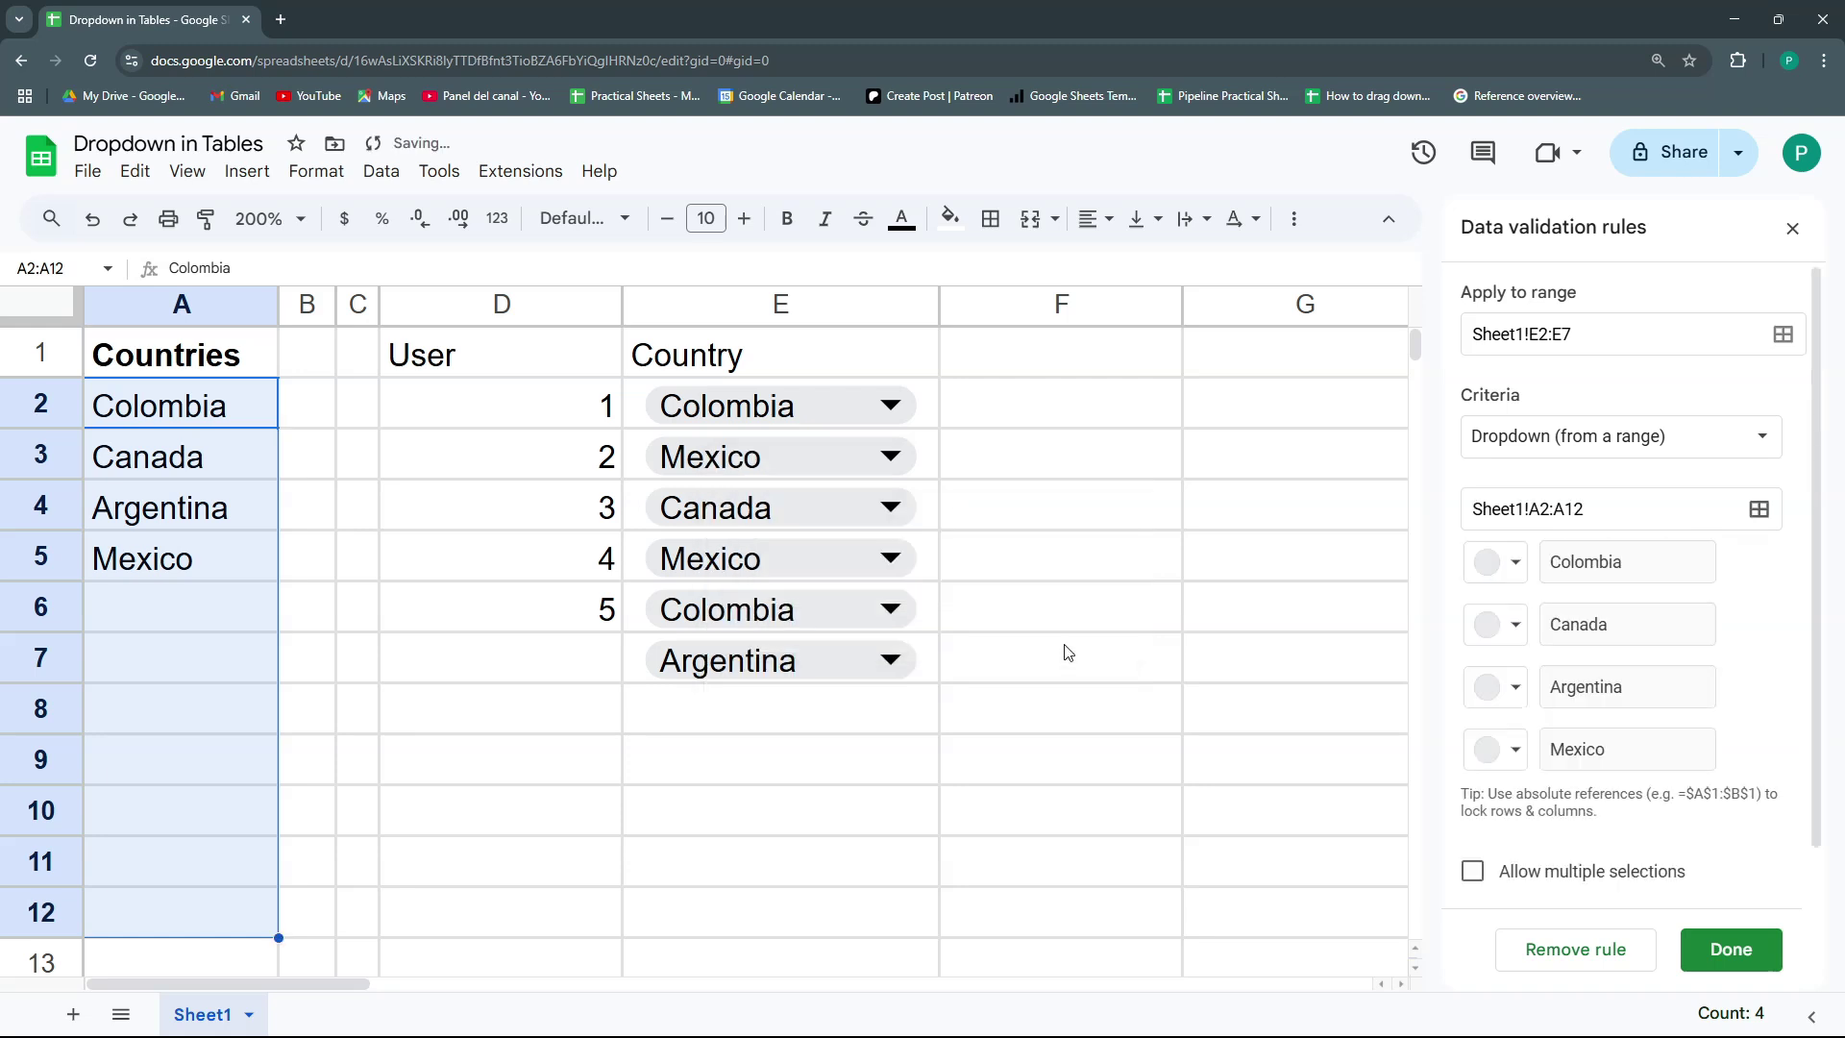
# Step: Add USA to the Countries list in cell A6 and check the options offered by the Country dropdowns
pyautogui.click(893, 665)
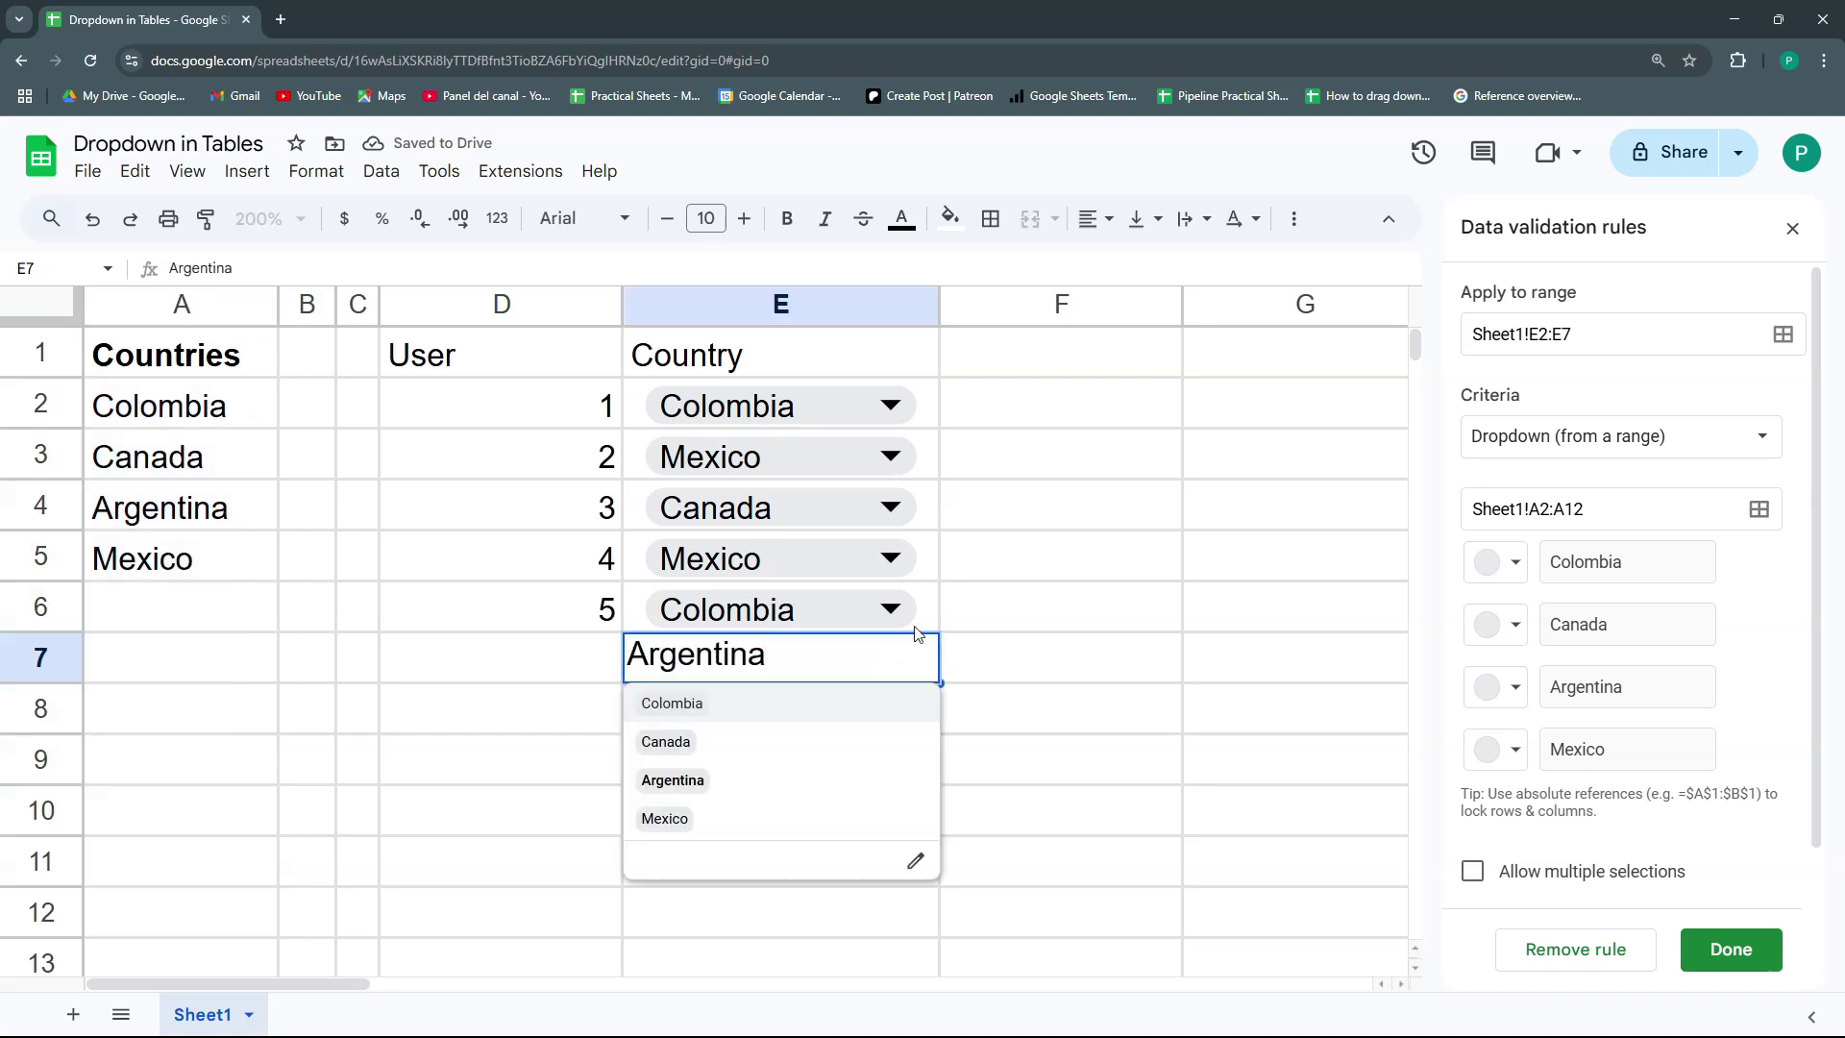
pyautogui.click(954, 620)
pyautogui.click(186, 615)
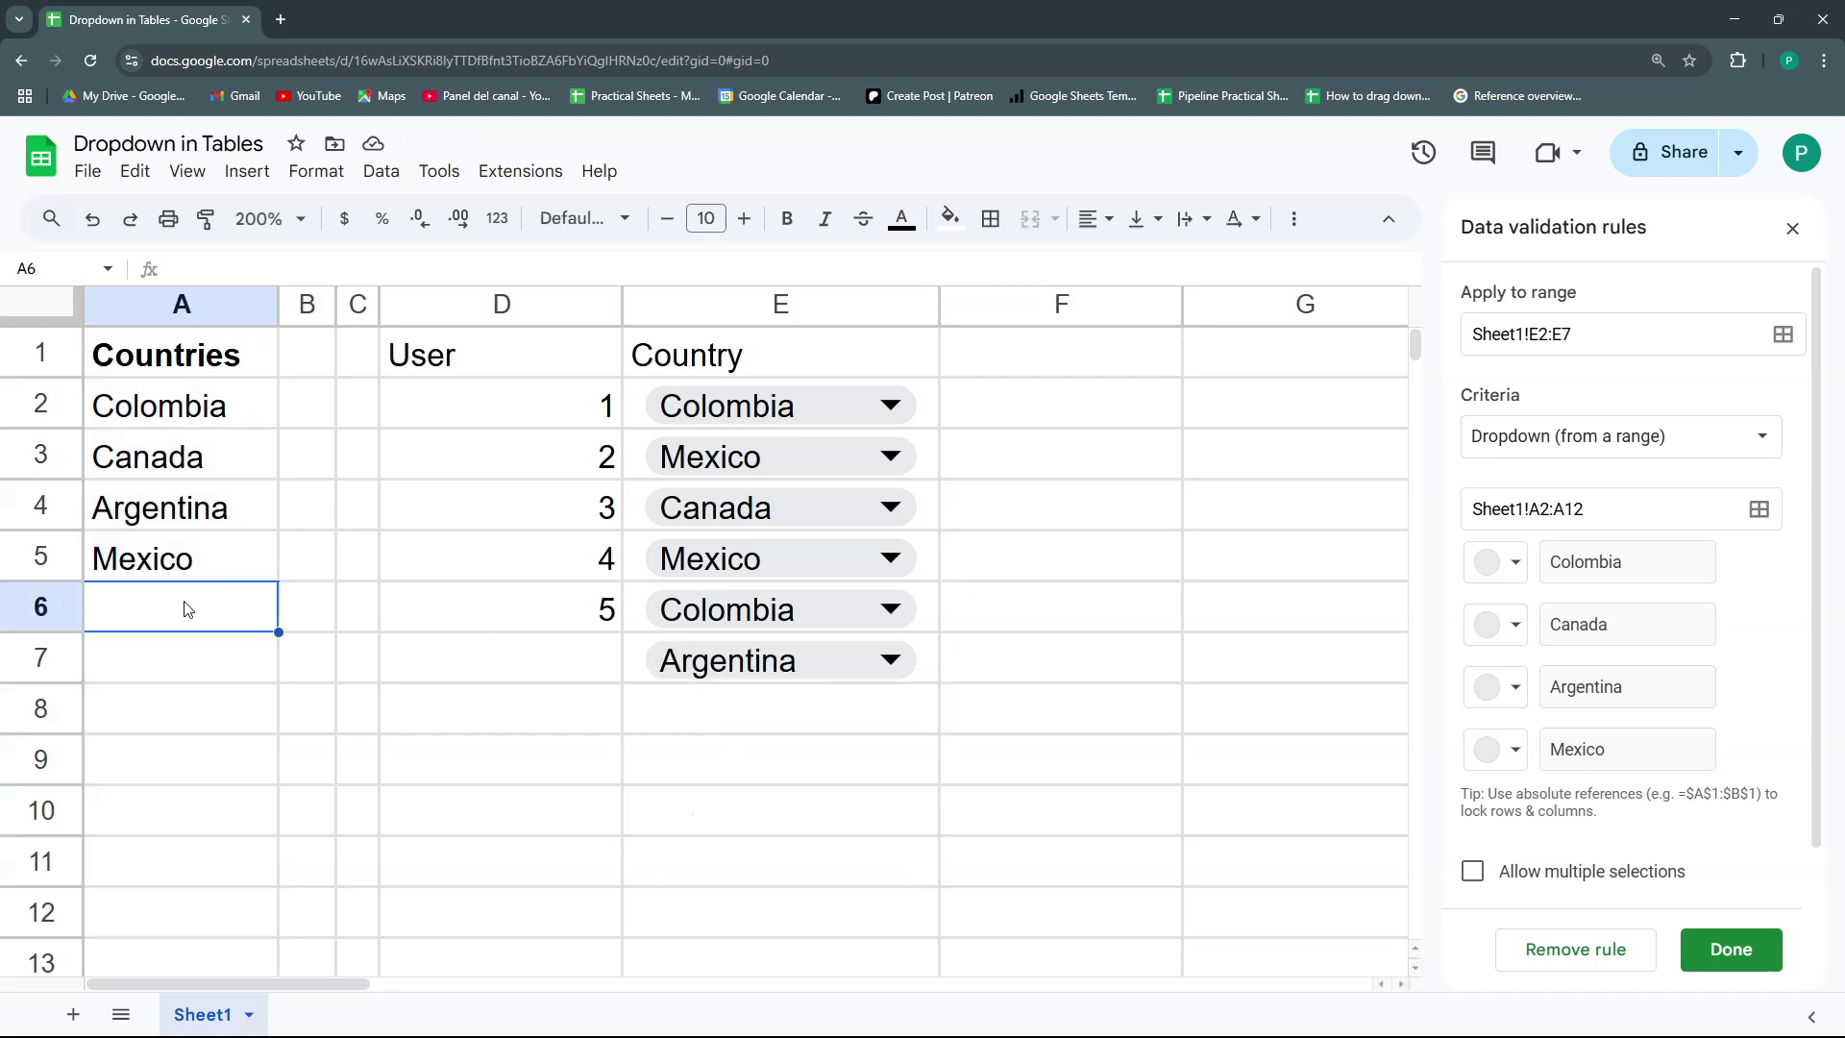
pyautogui.write('USA')
pyautogui.press('Return')
pyautogui.click(851, 543)
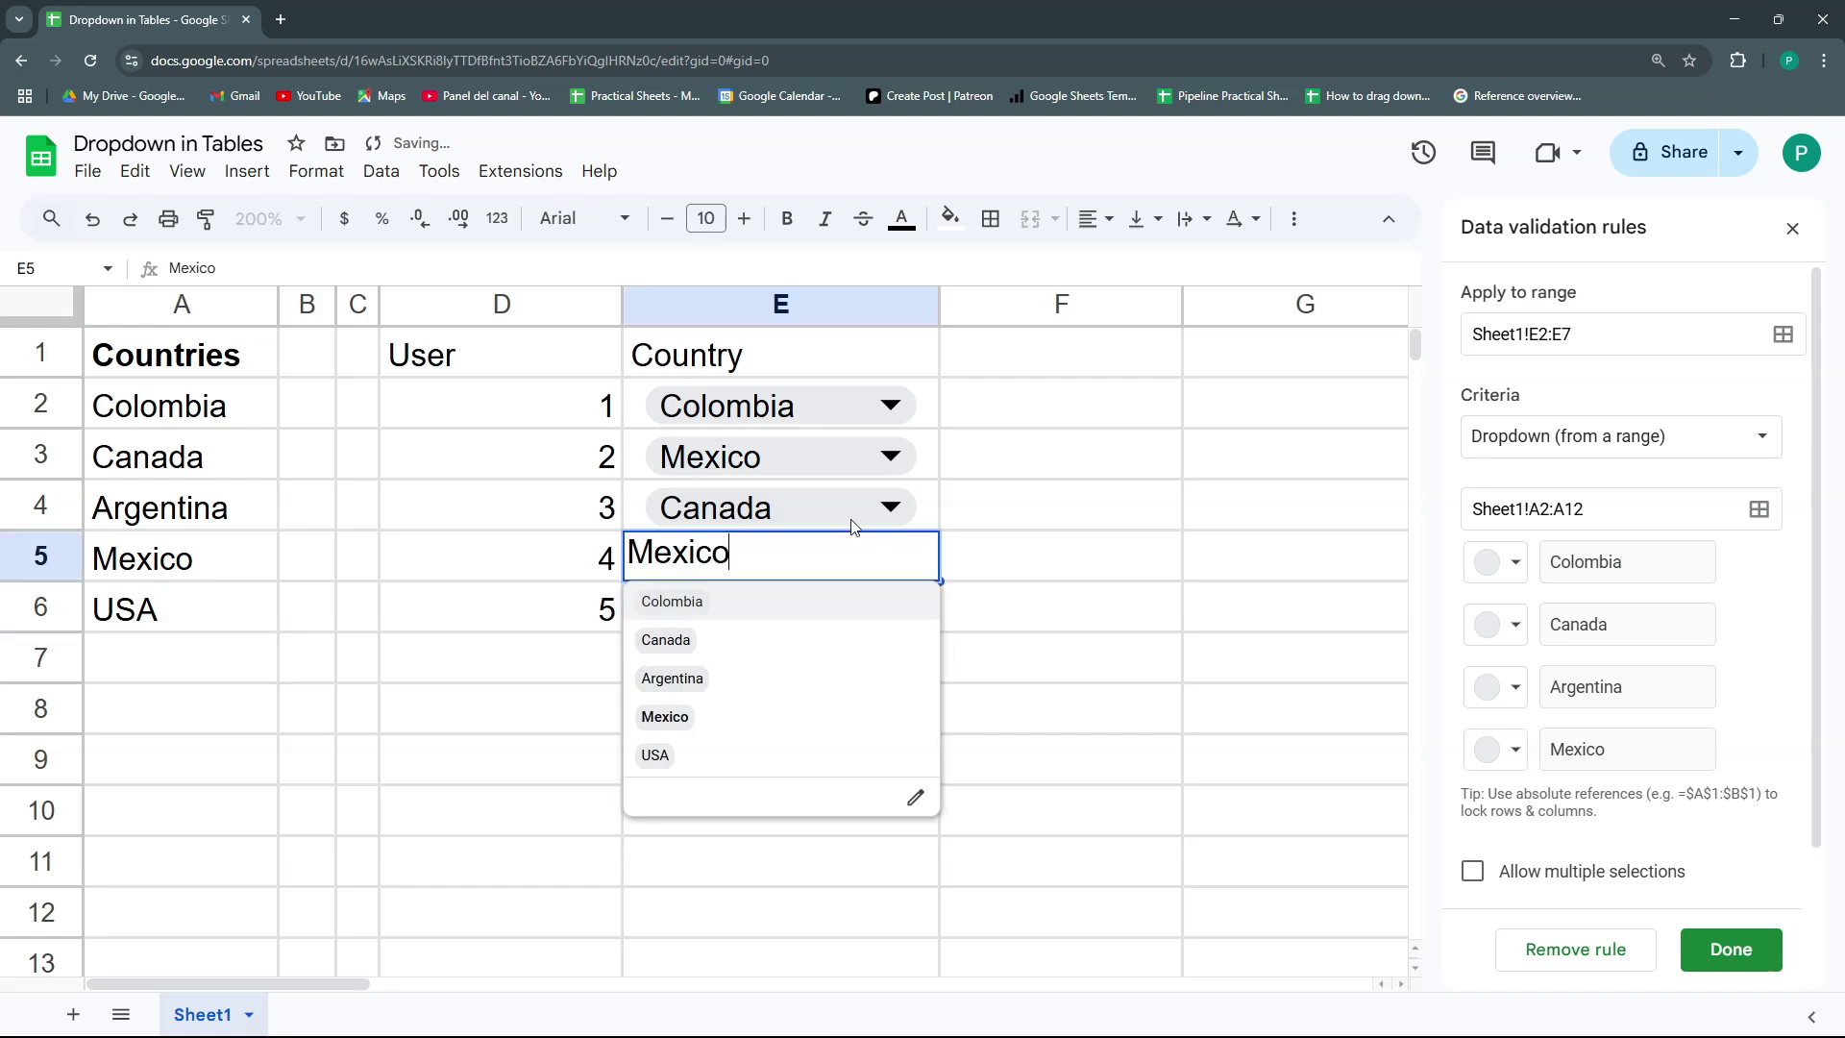
pyautogui.click(1197, 526)
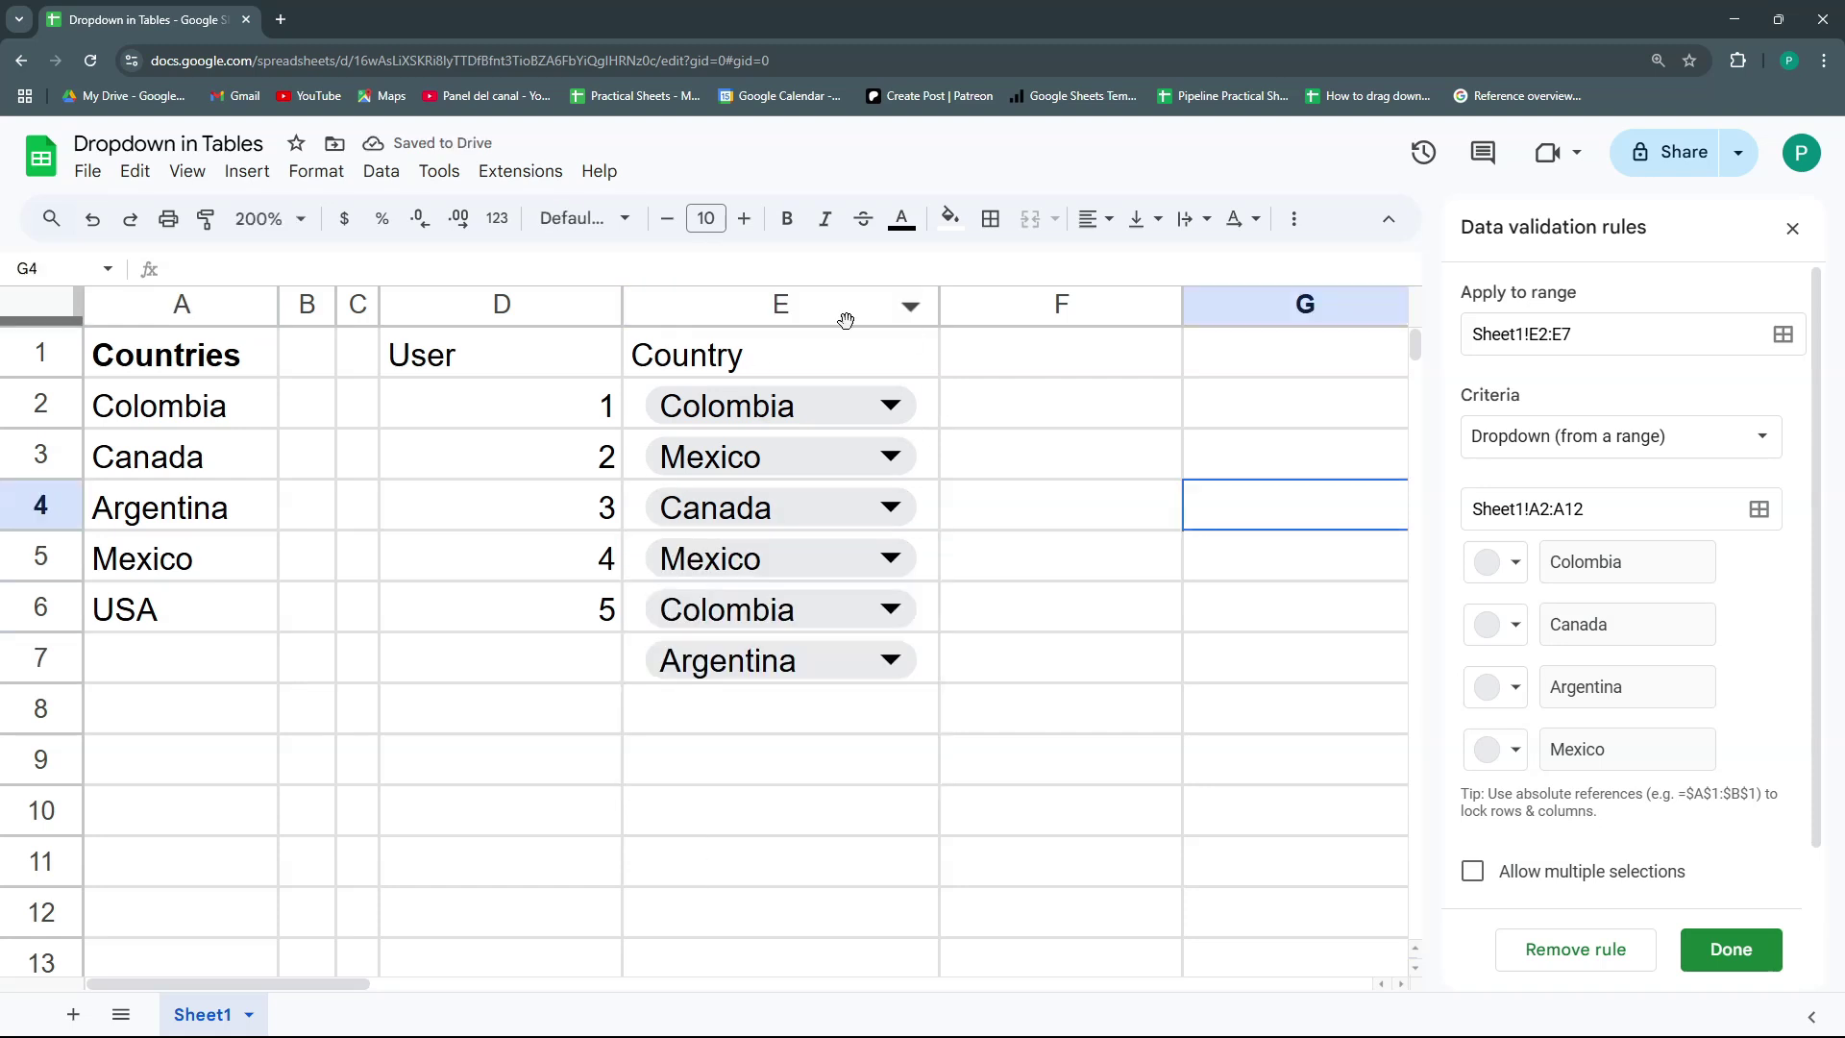
# Step: Extend the dropdown rule to the range Sheet1!E2:E and check the options offered in cell E8
pyautogui.click(929, 681)
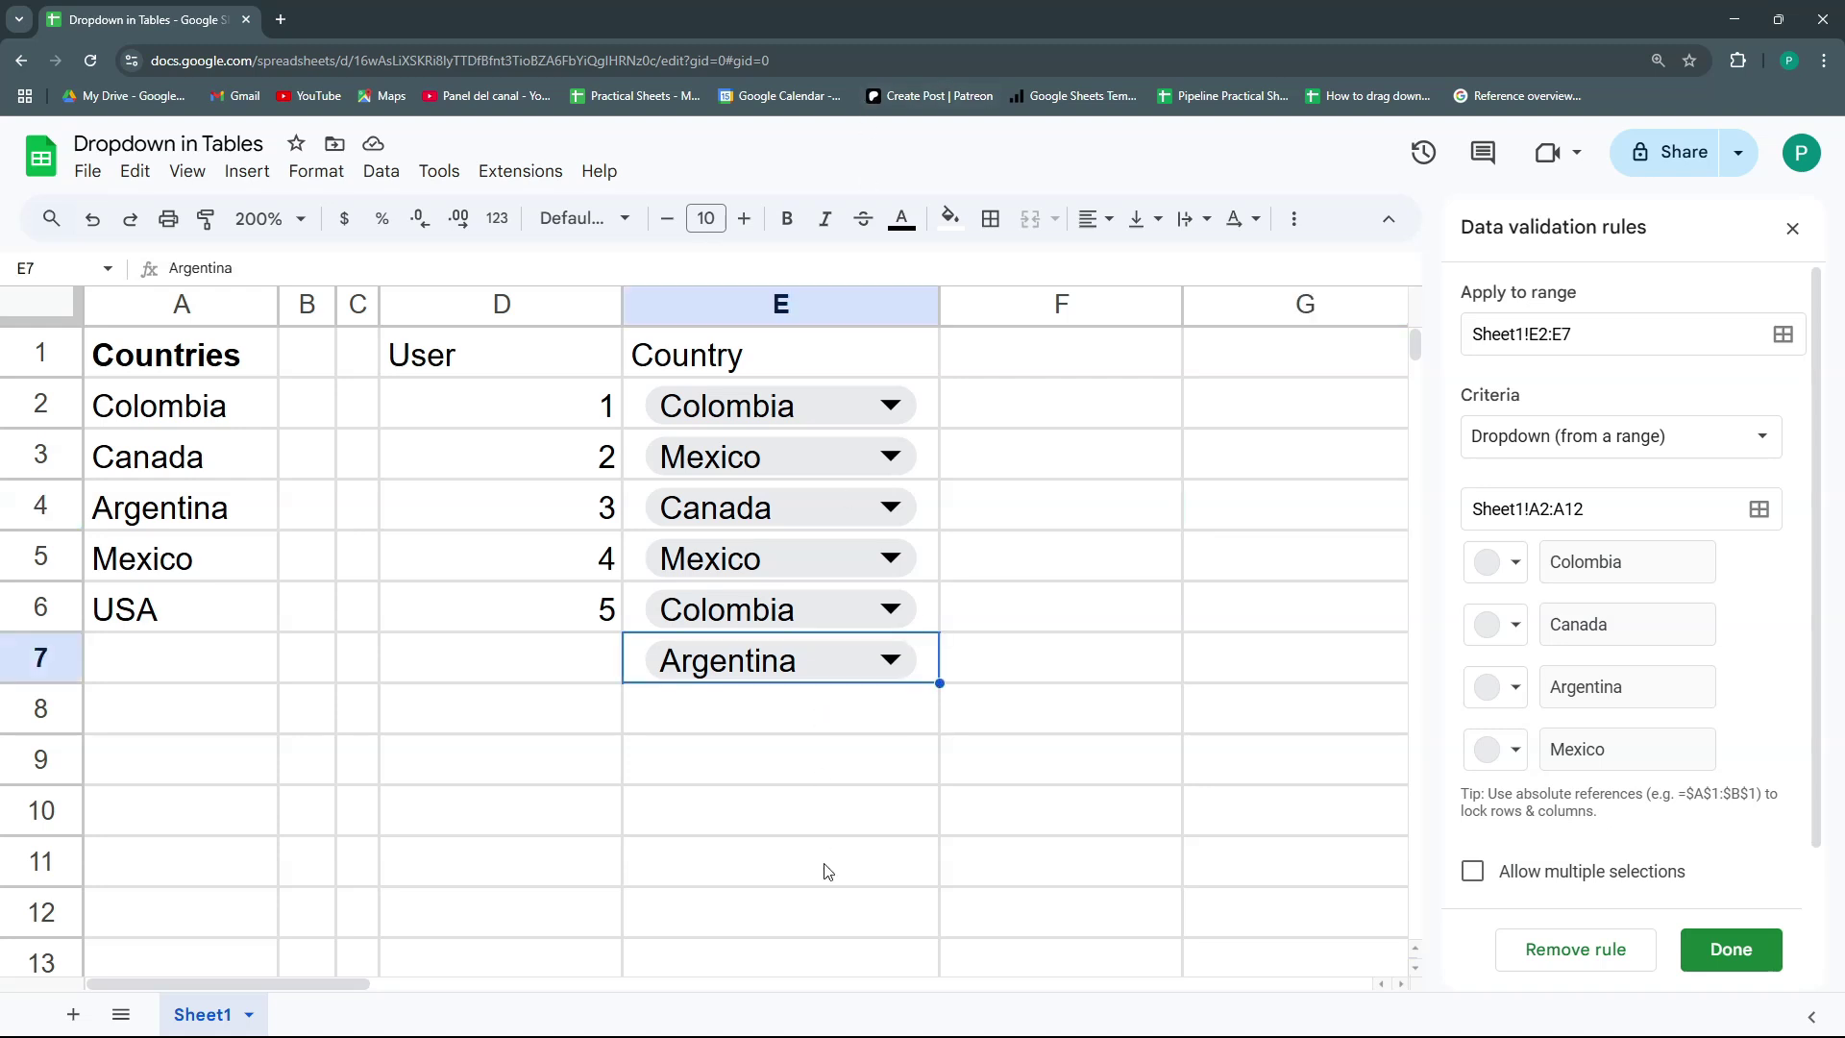
pyautogui.click(1654, 348)
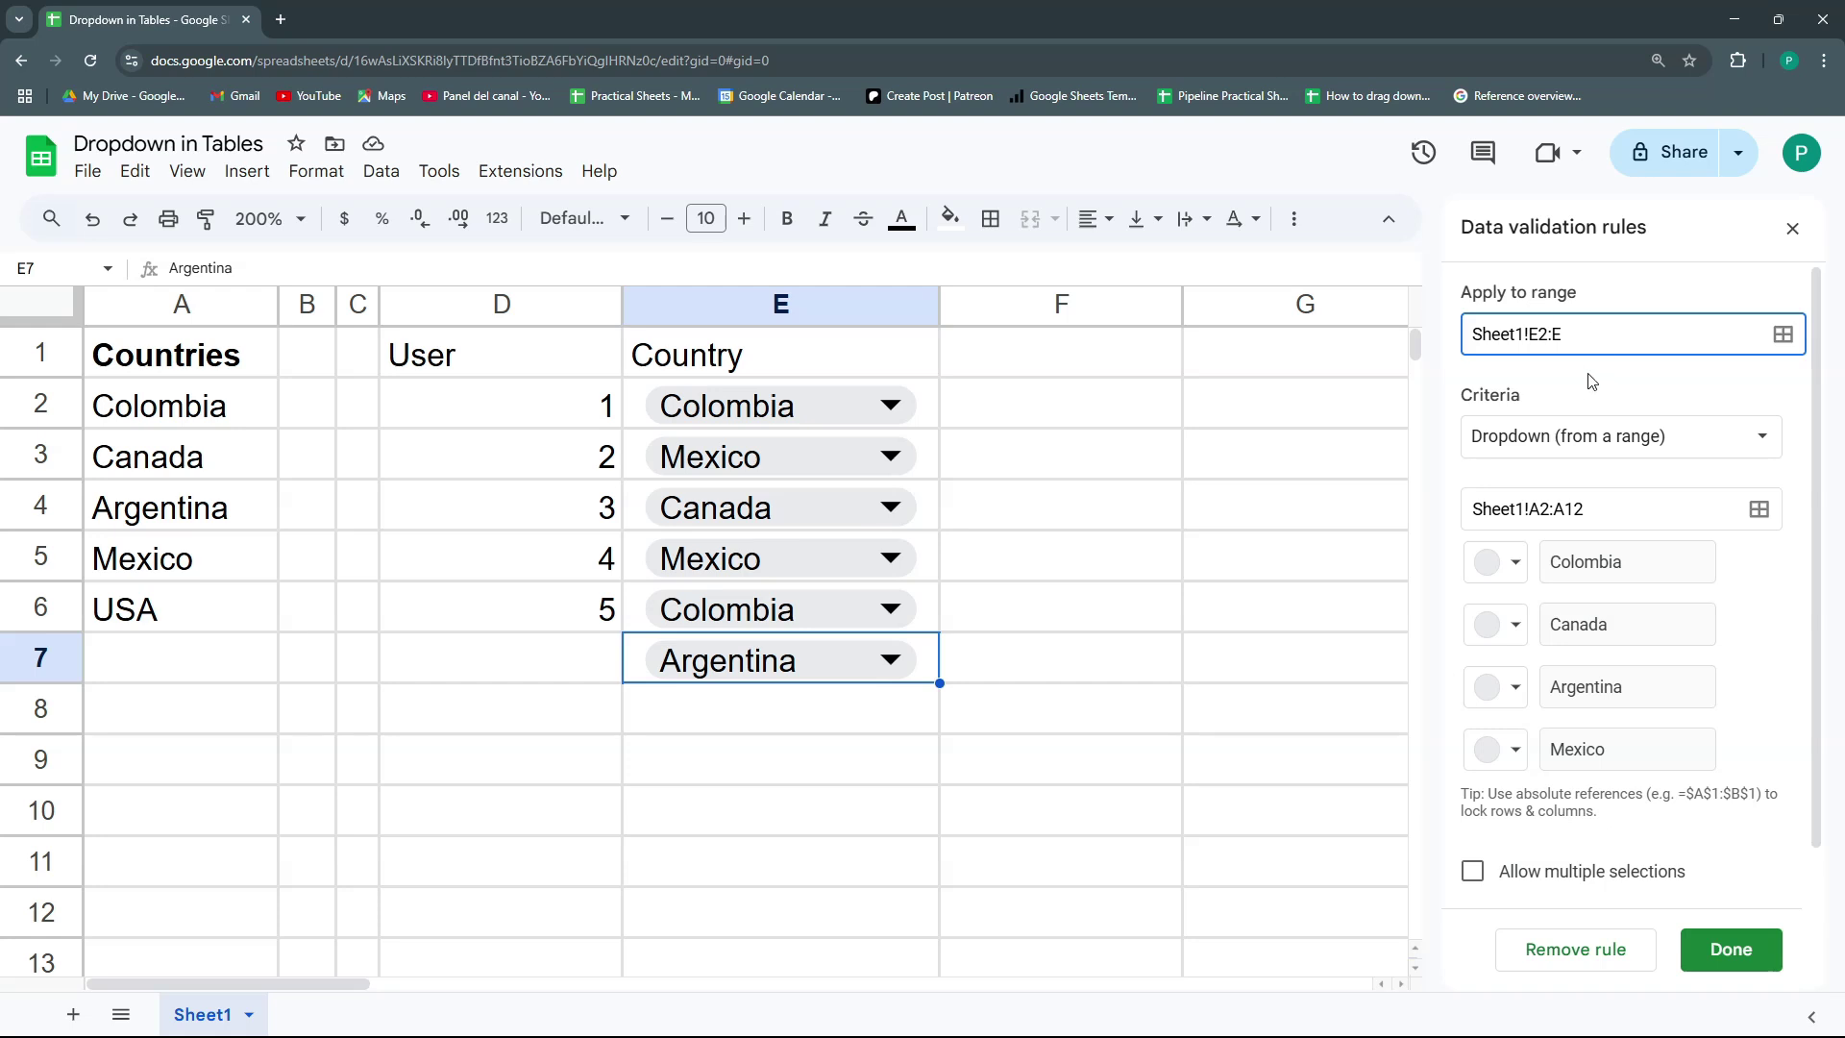
pyautogui.hotkey('ctrl', '+')
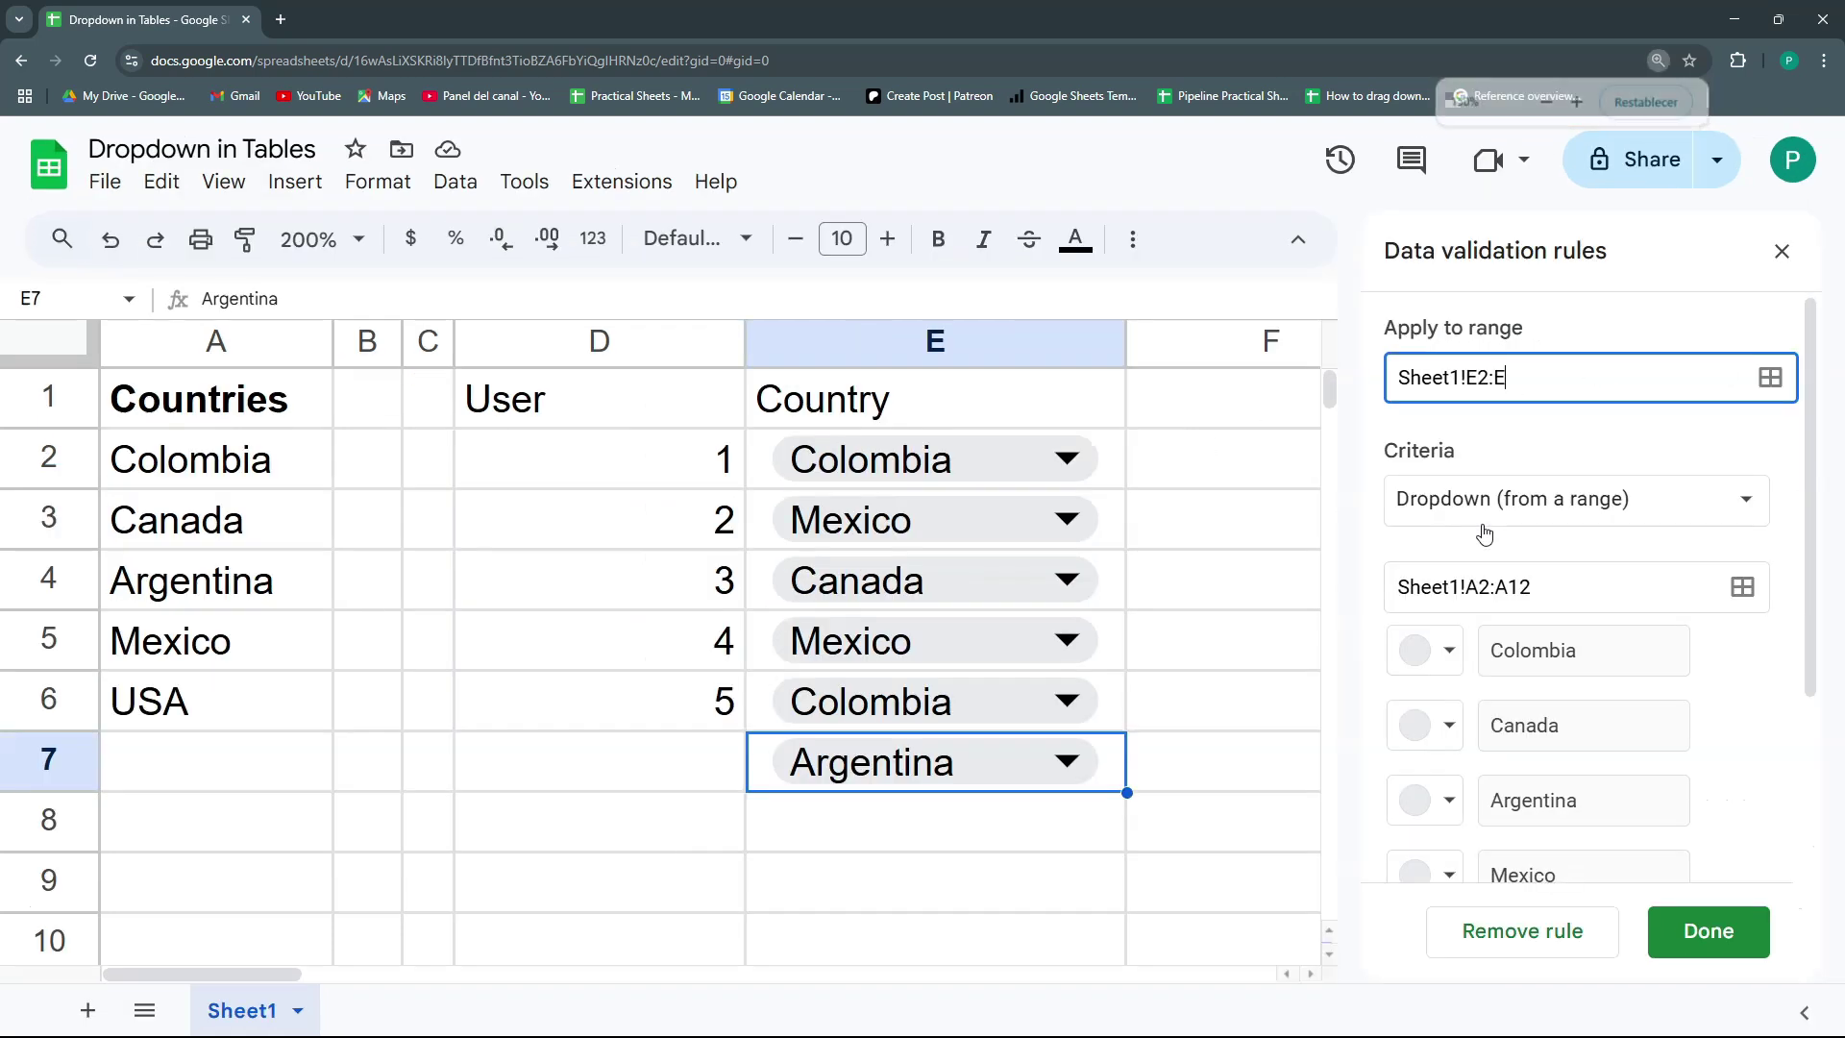
pyautogui.click(1667, 932)
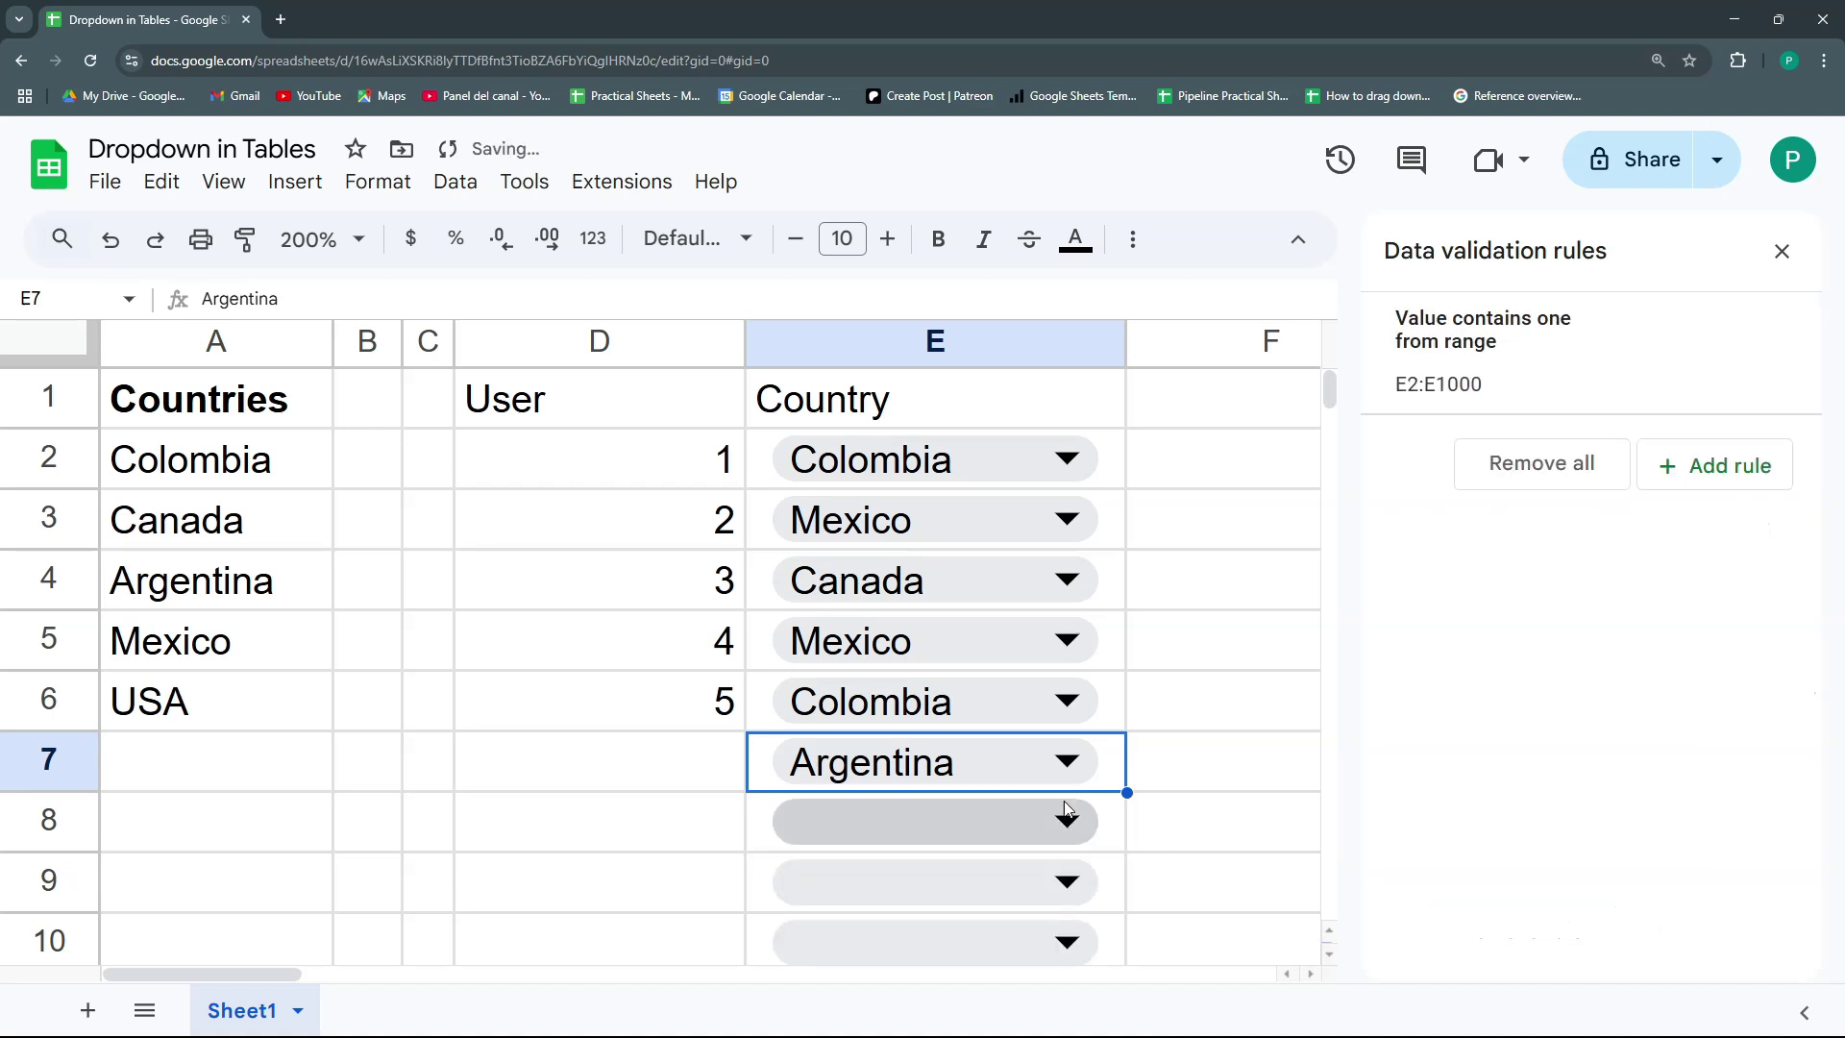
pyautogui.click(1060, 825)
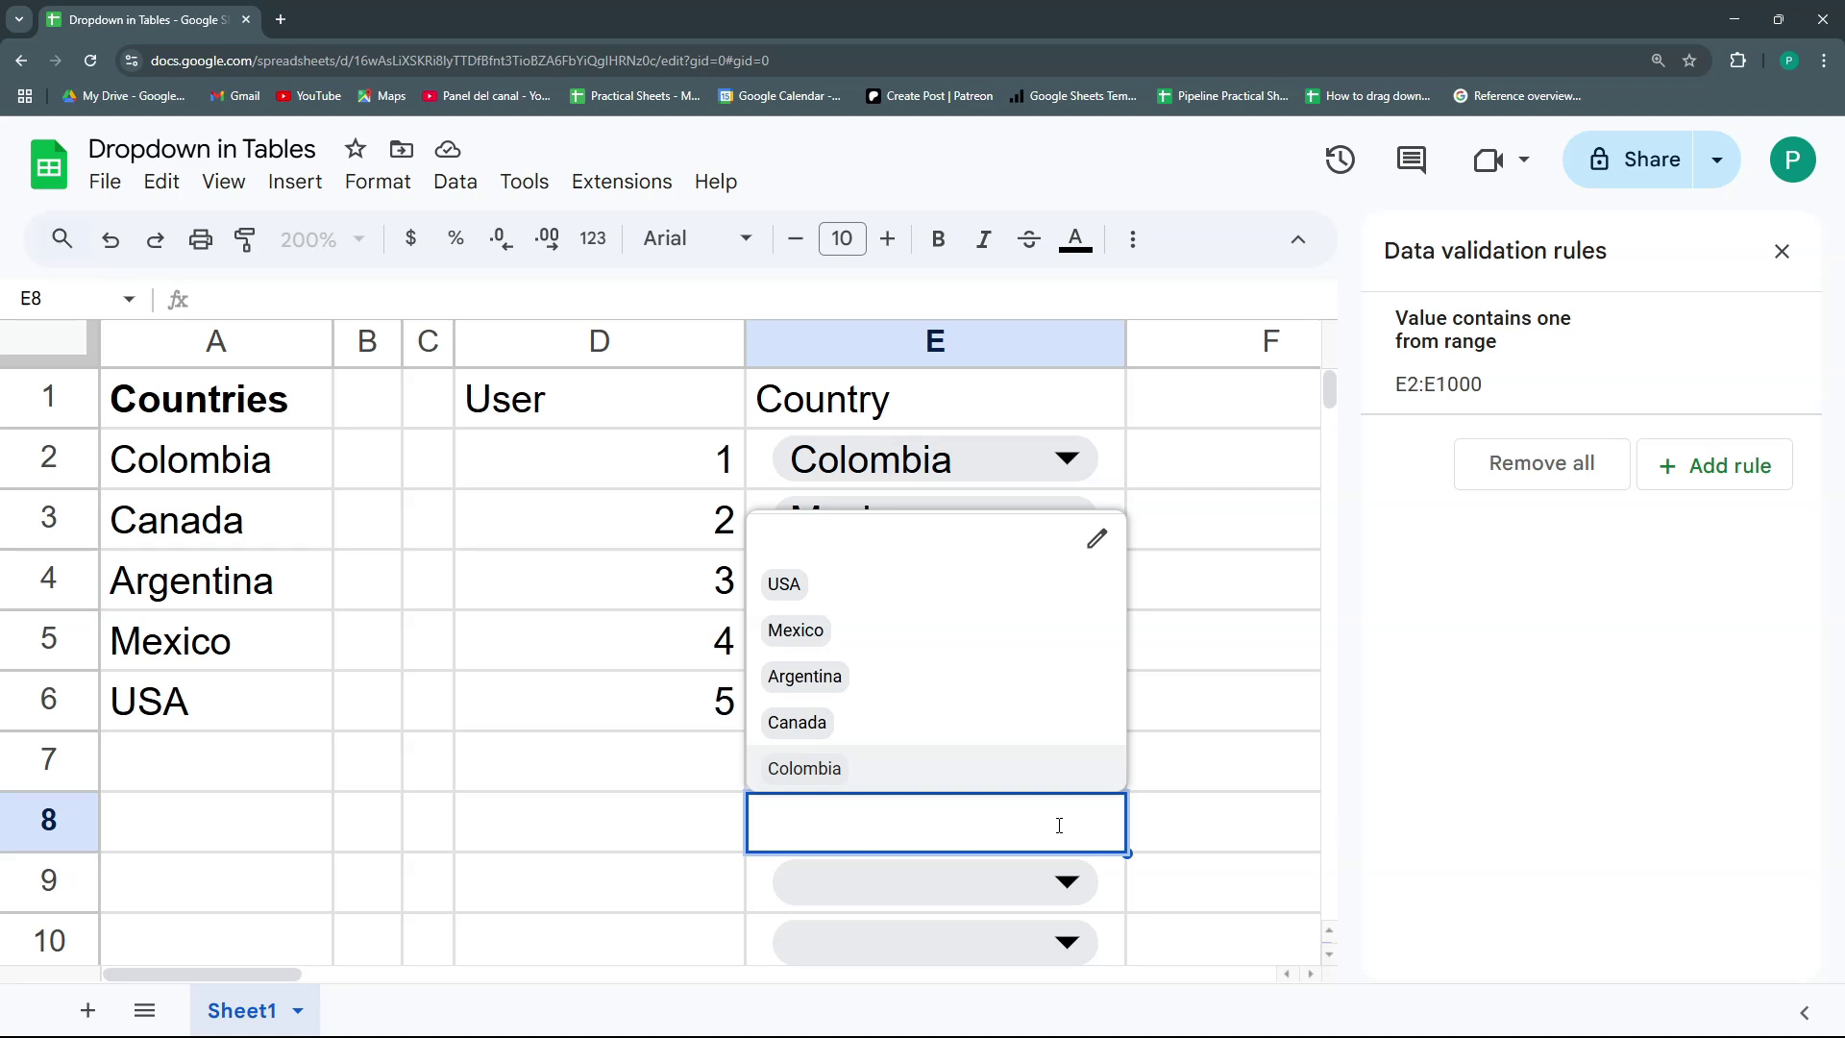
pyautogui.click(359, 869)
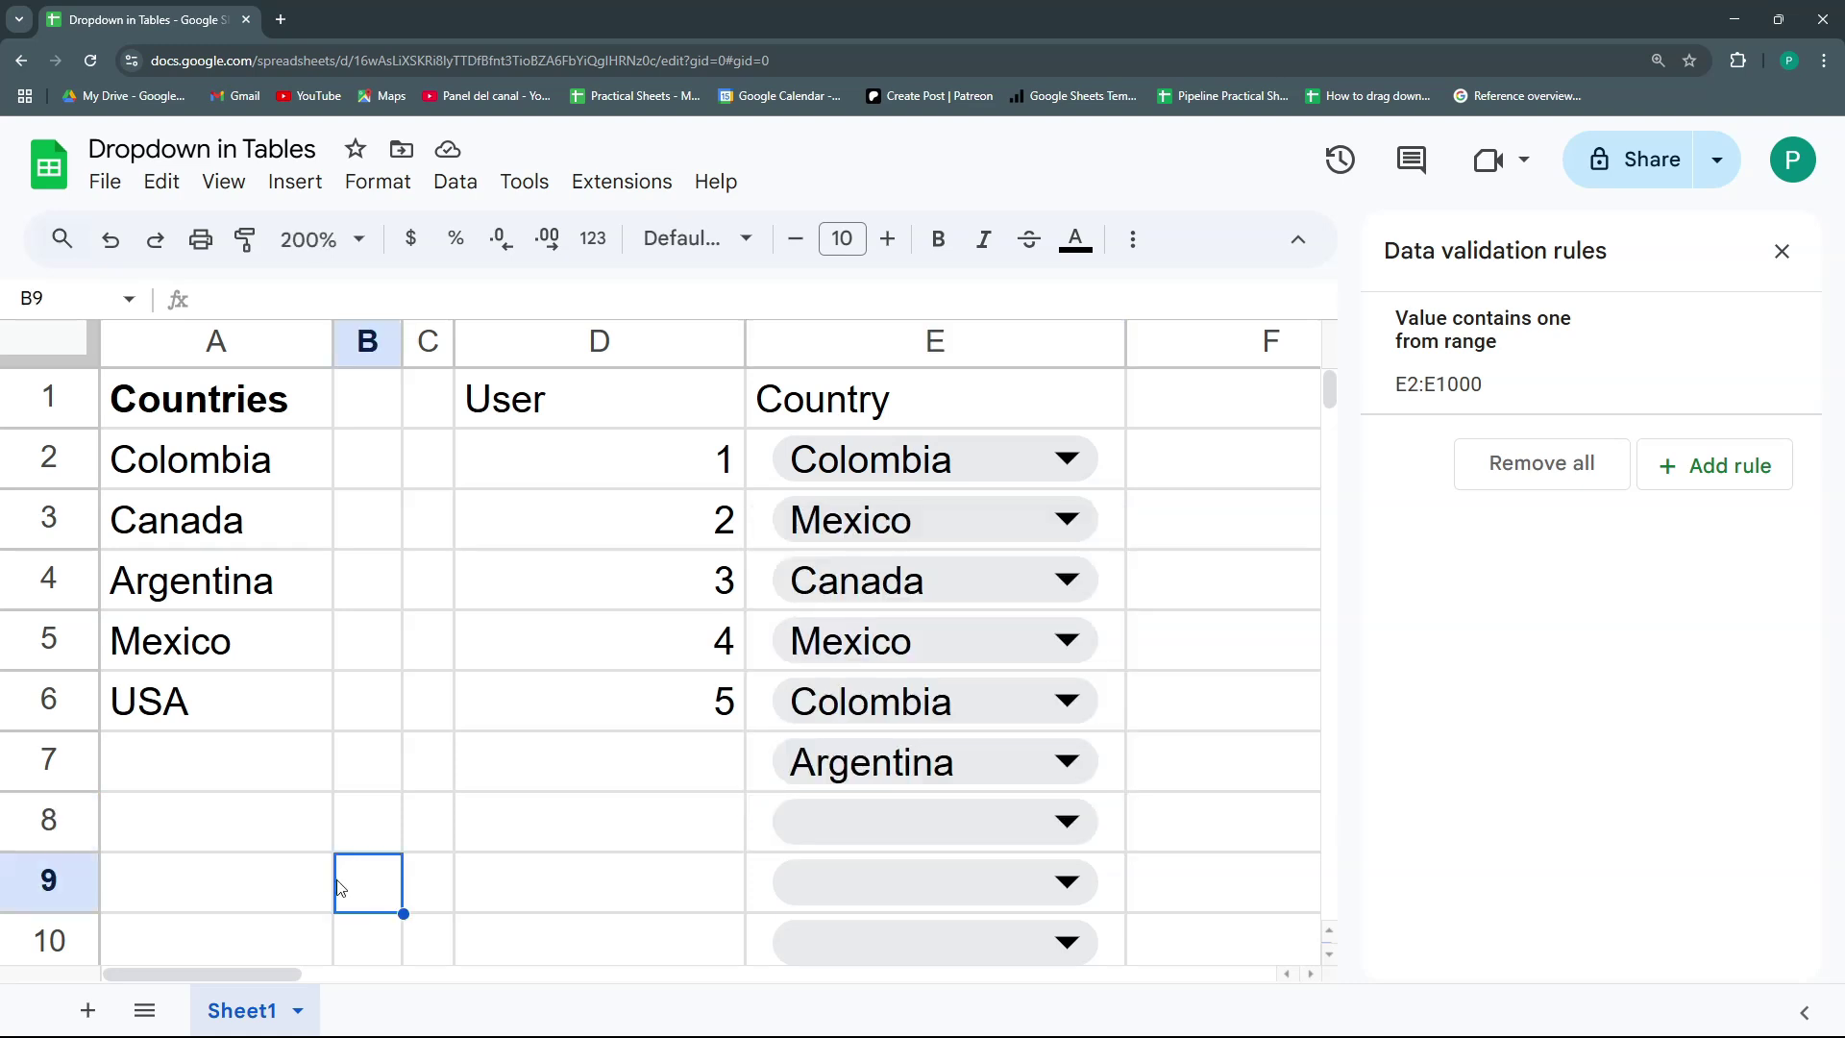
# Step: Add a new sheet, then name the original sheet Before 23 and the new one After 23
pyautogui.click(89, 1010)
pyautogui.doubleClick(258, 1011)
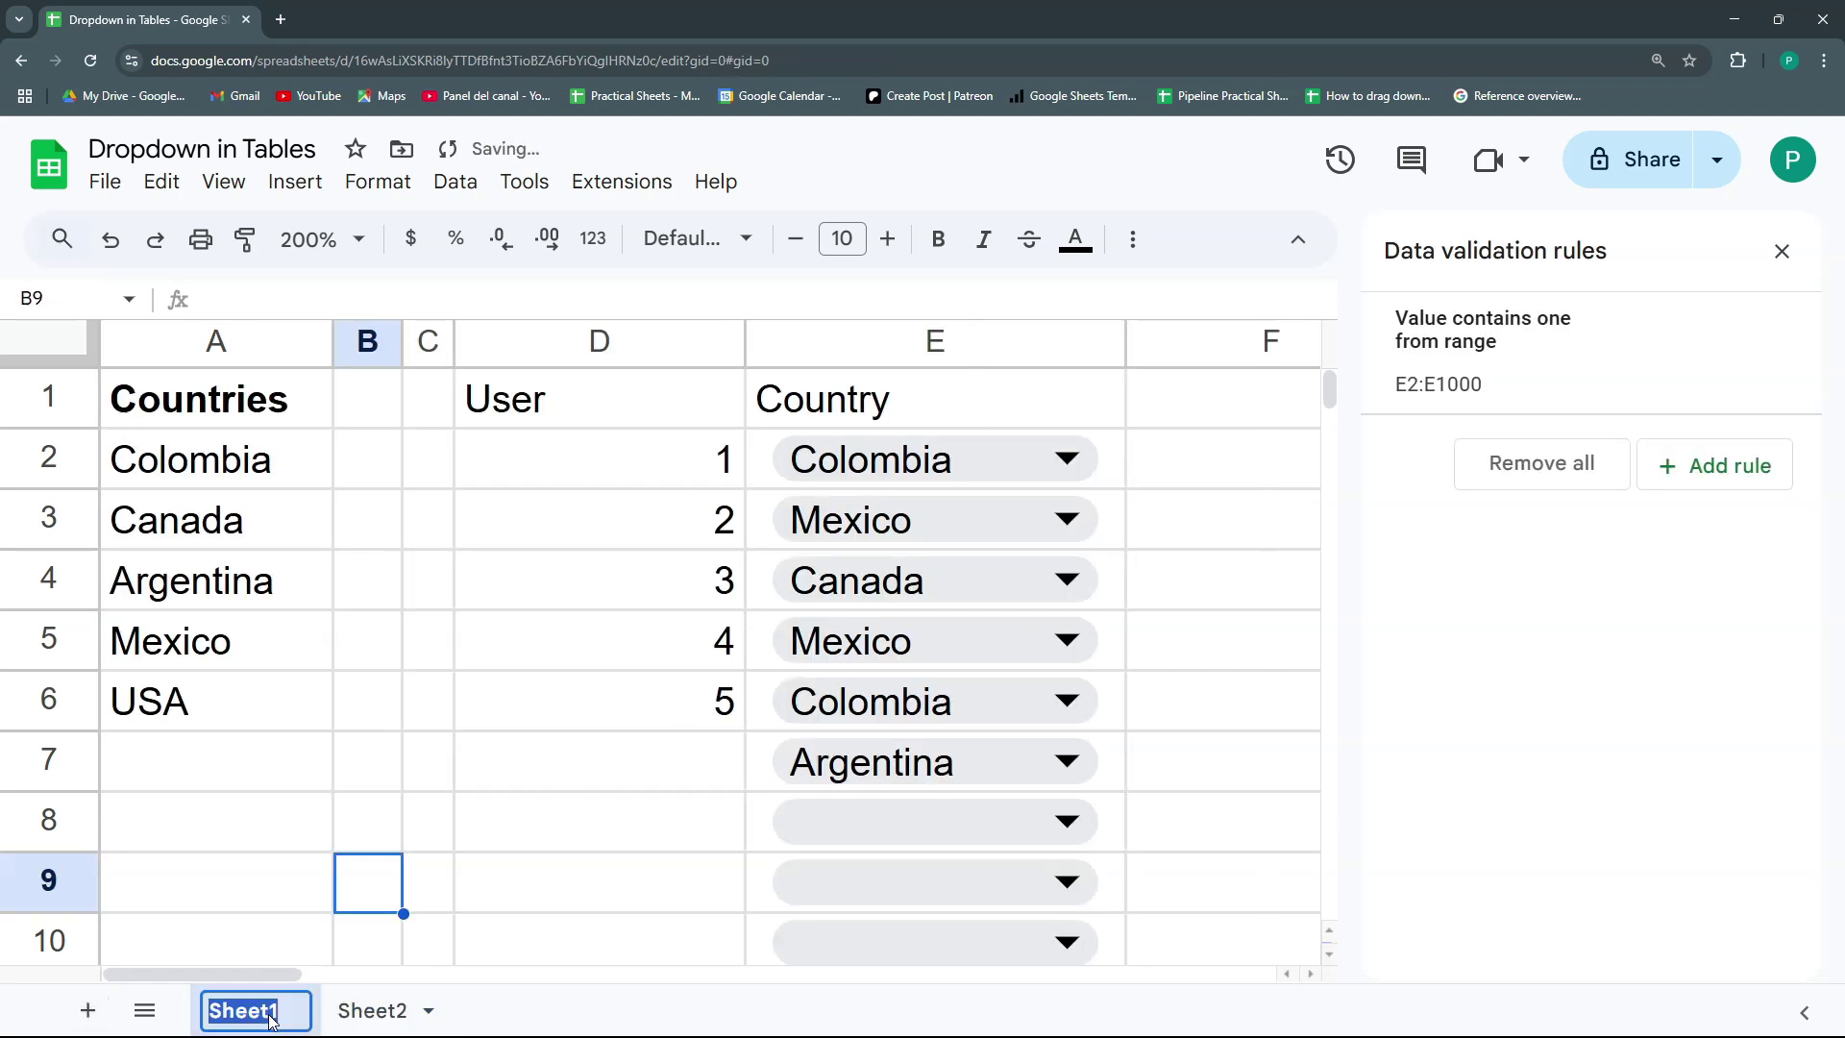
pyautogui.write('Befo')
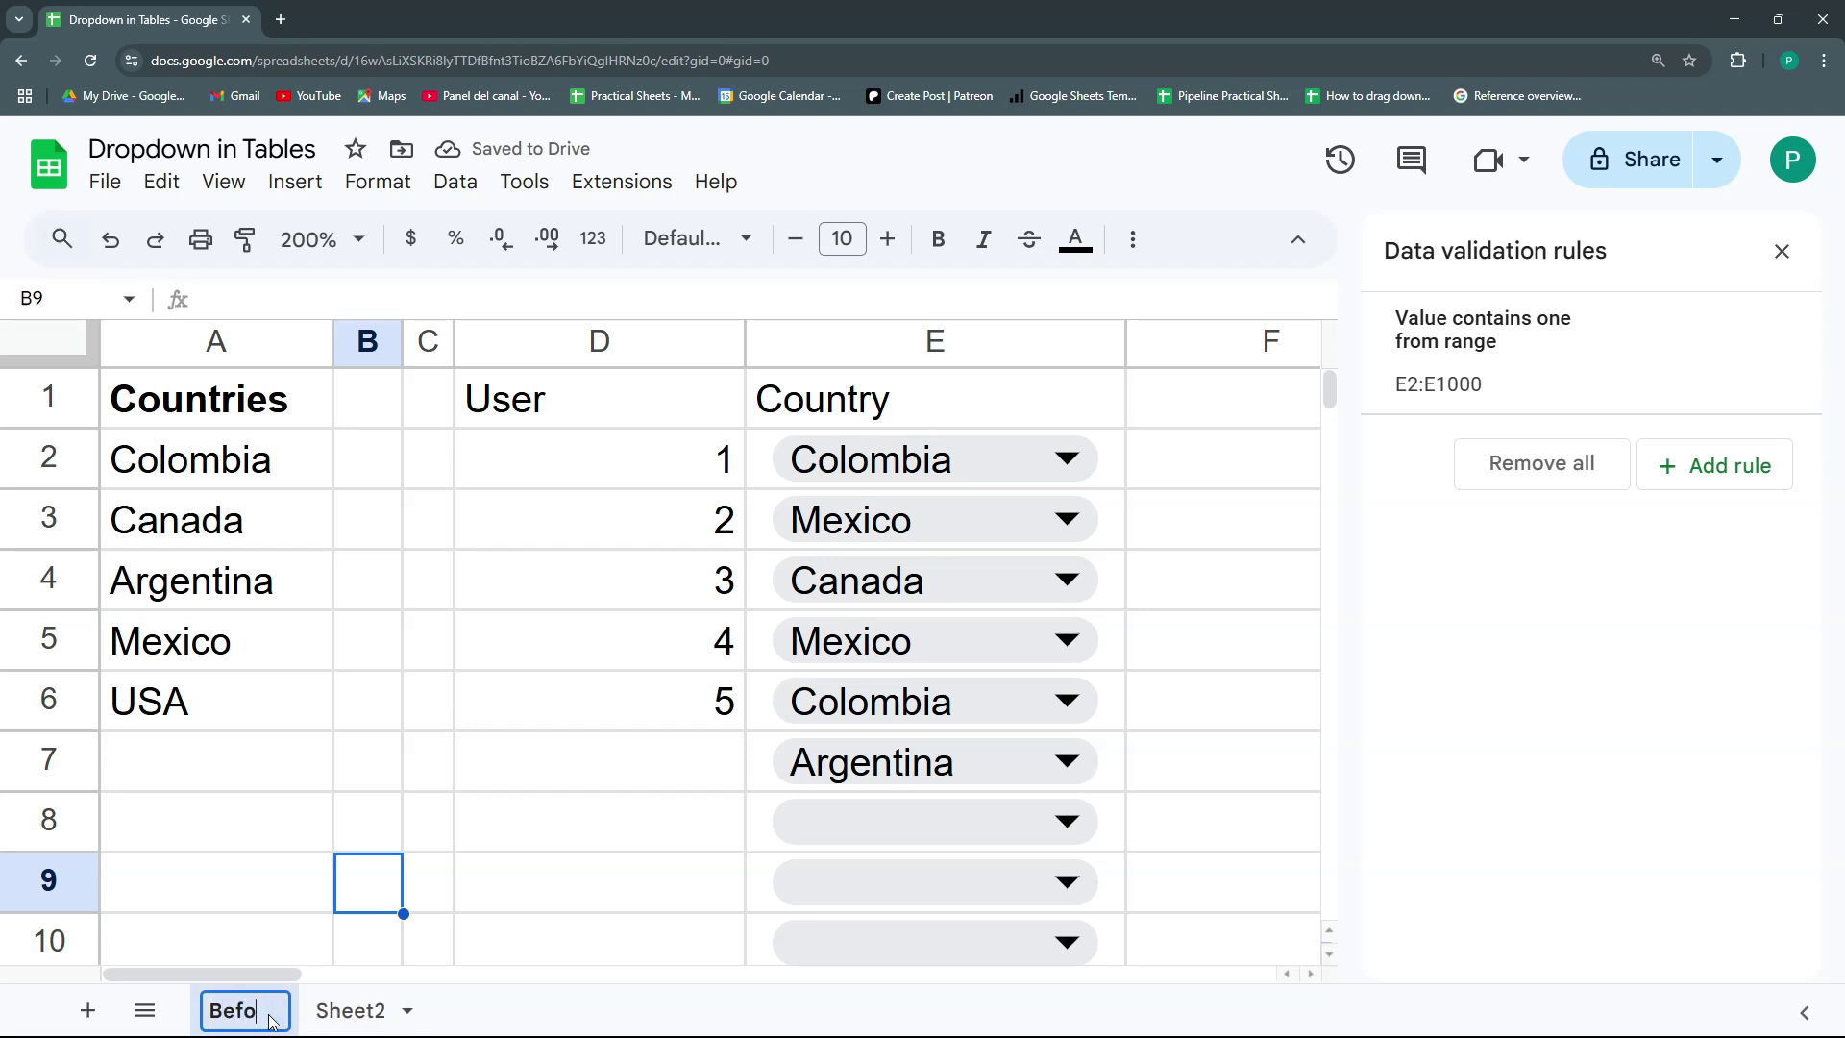
pyautogui.write('re 24')
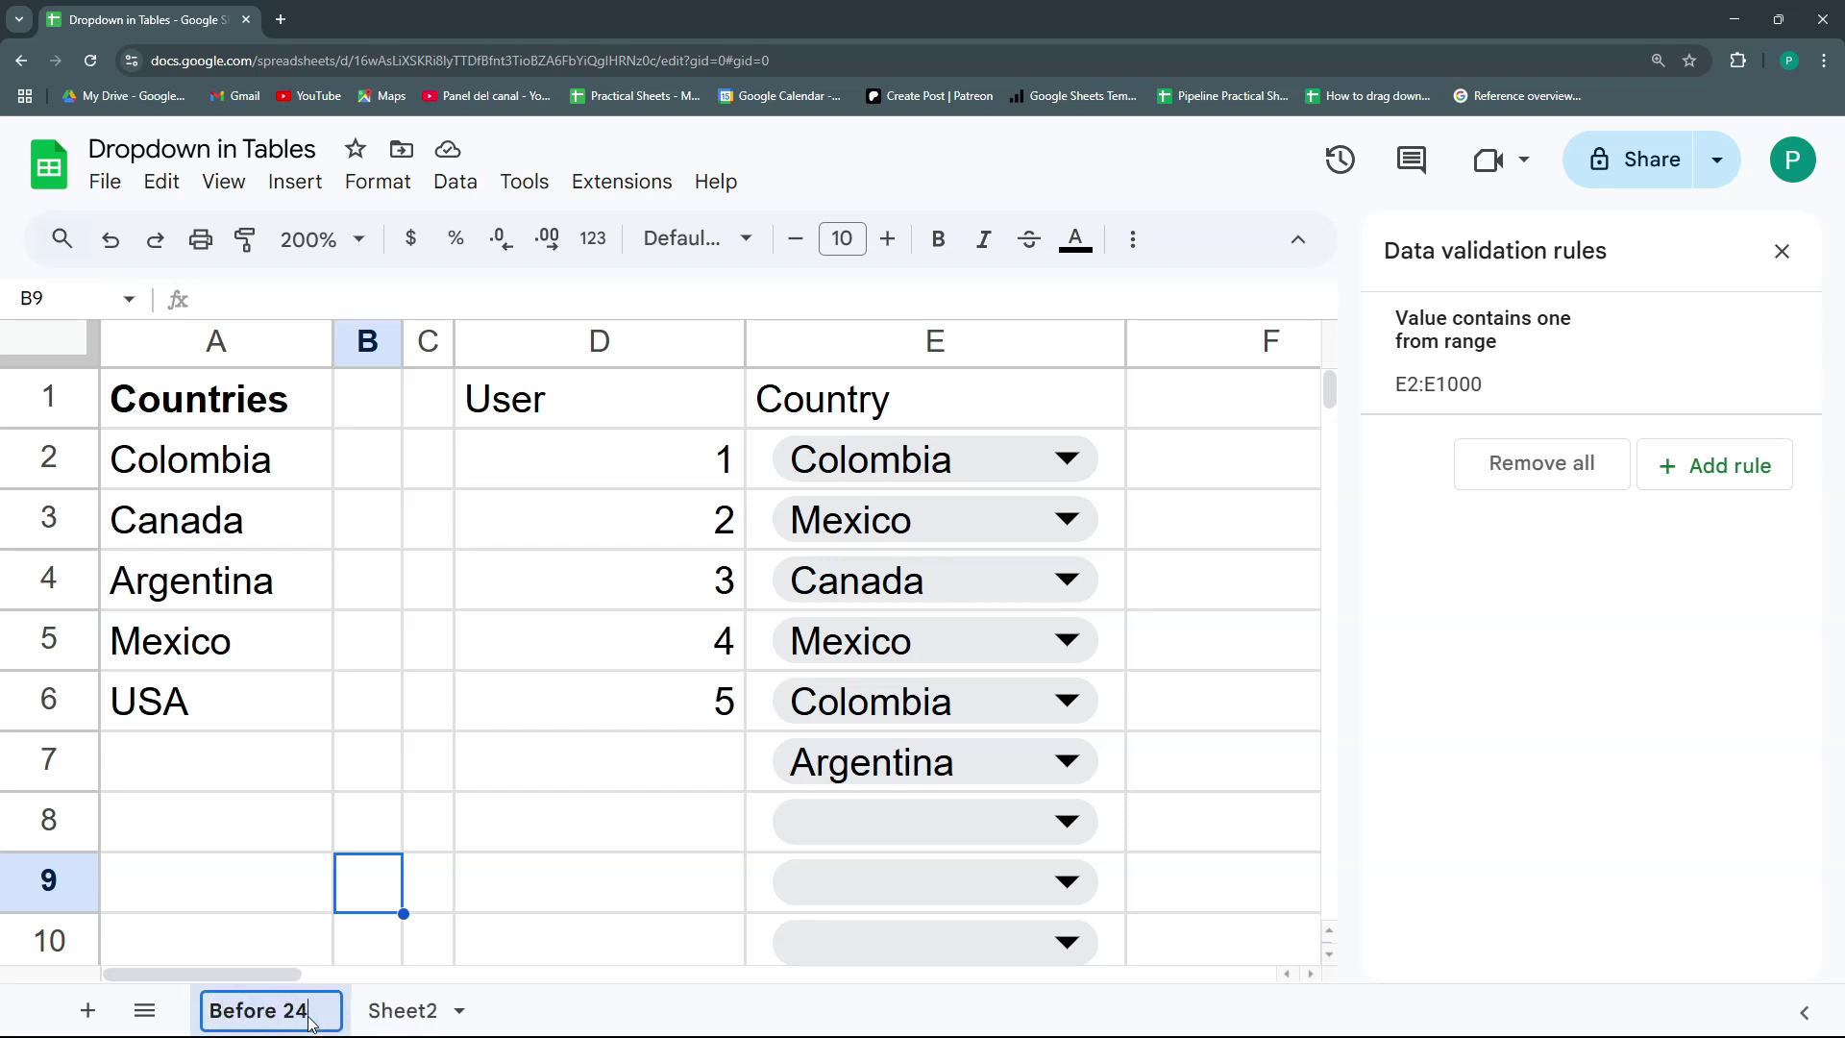
pyautogui.press('BackSpace')
pyautogui.write('3')
pyautogui.doubleClick(404, 1011)
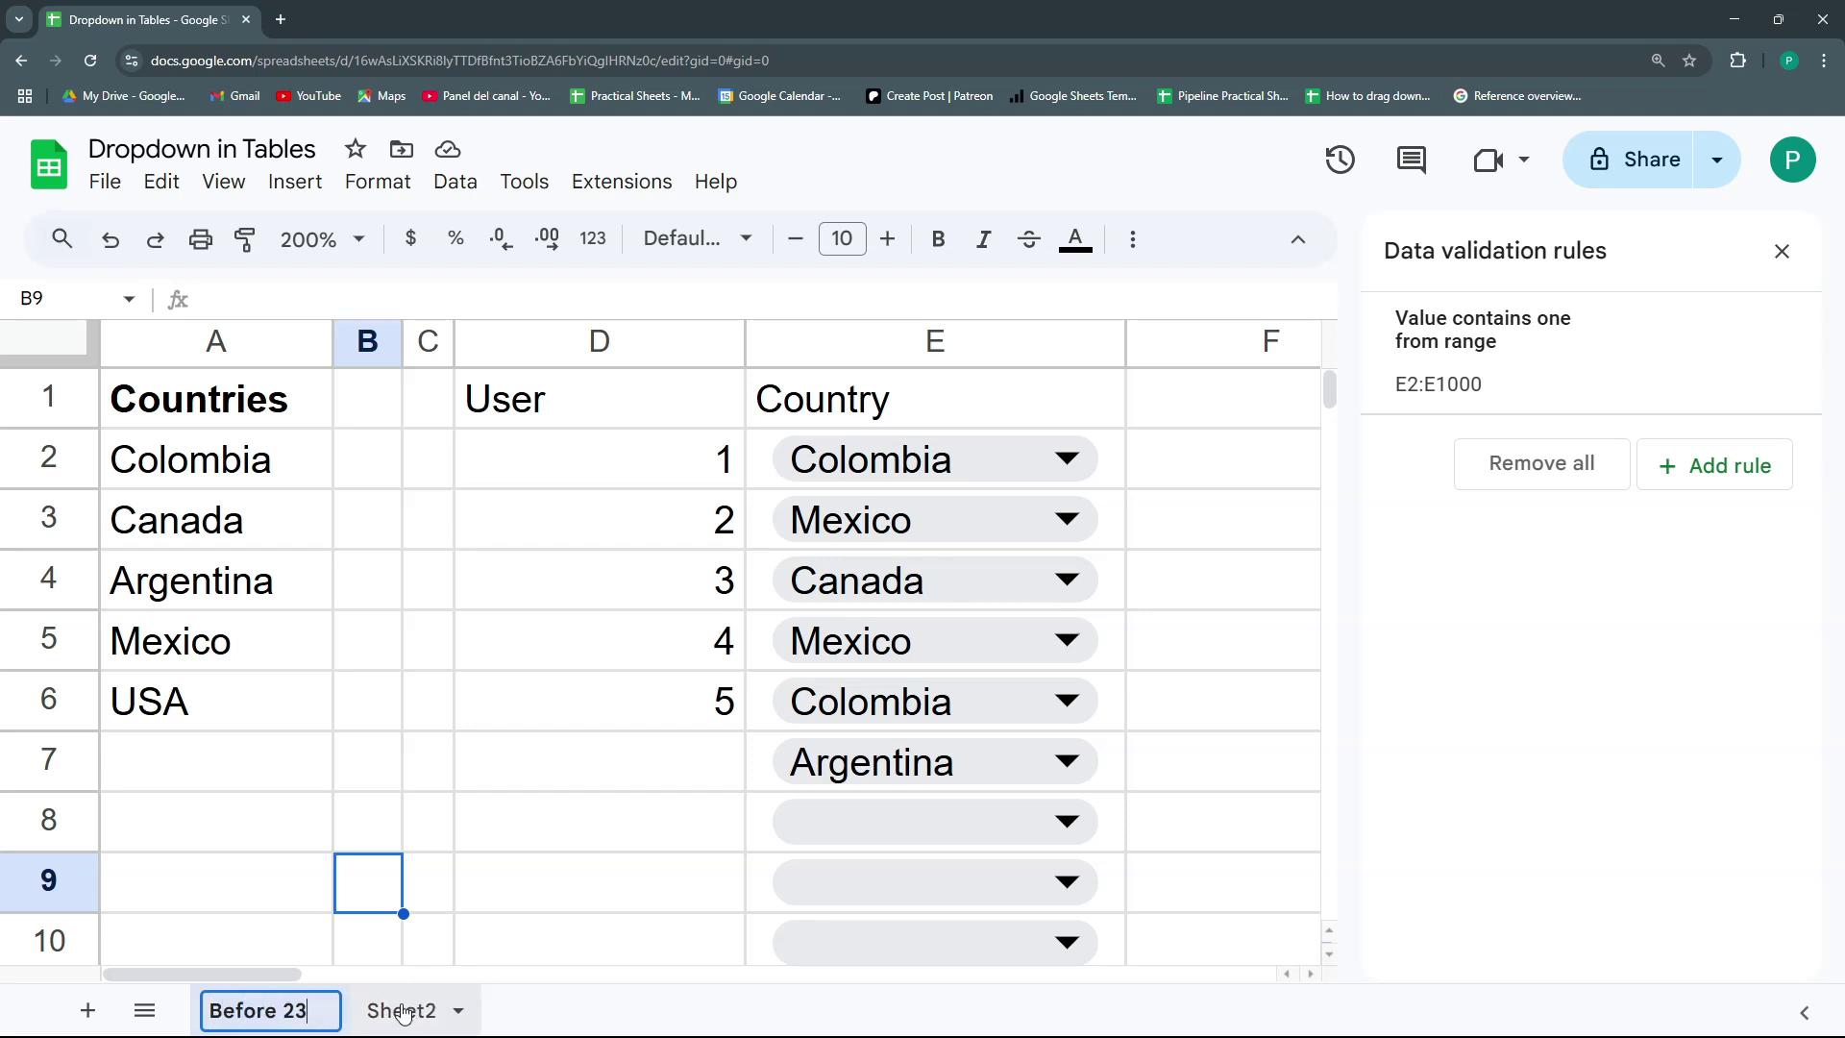
pyautogui.write('After 23')
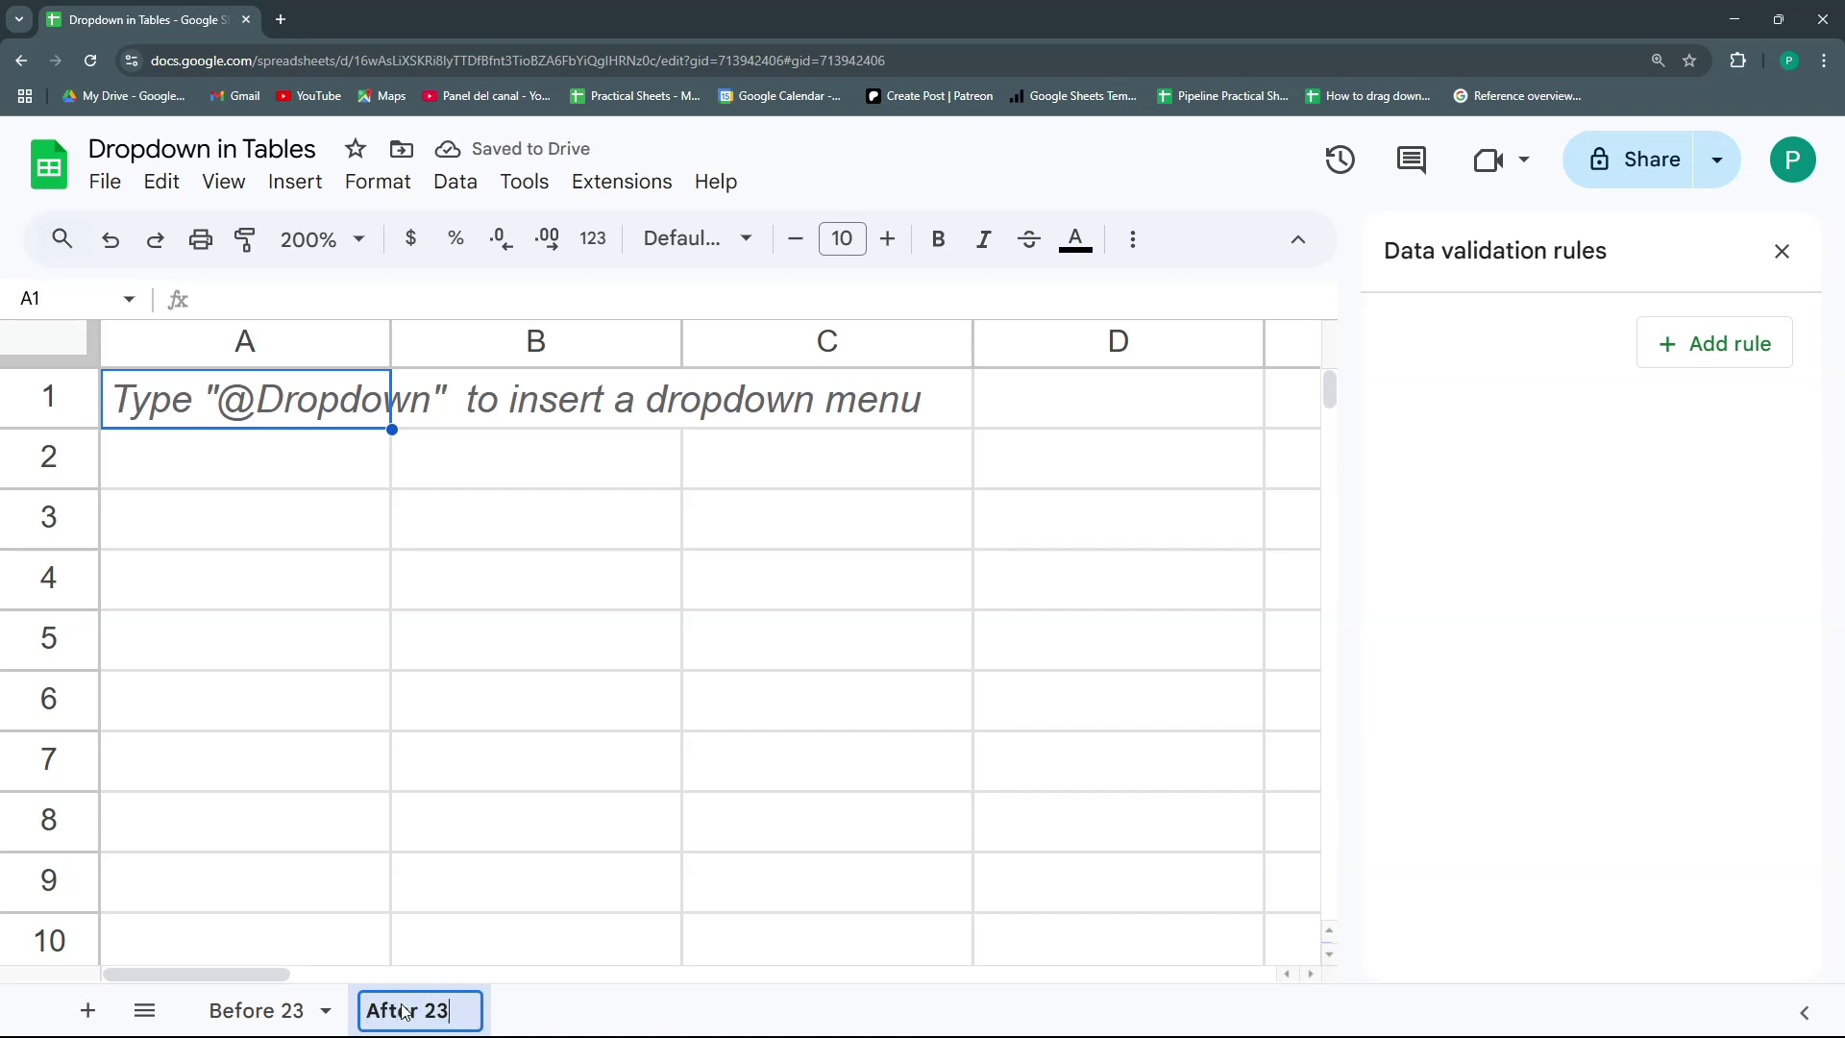
pyautogui.press('Return')
# Step: Copy the User column D1:D6 from Before 23 to A1 of After 23 and enter the header Country in B1
pyautogui.click(256, 1010)
pyautogui.moveTo(596, 399); pyautogui.dragTo(688, 692)
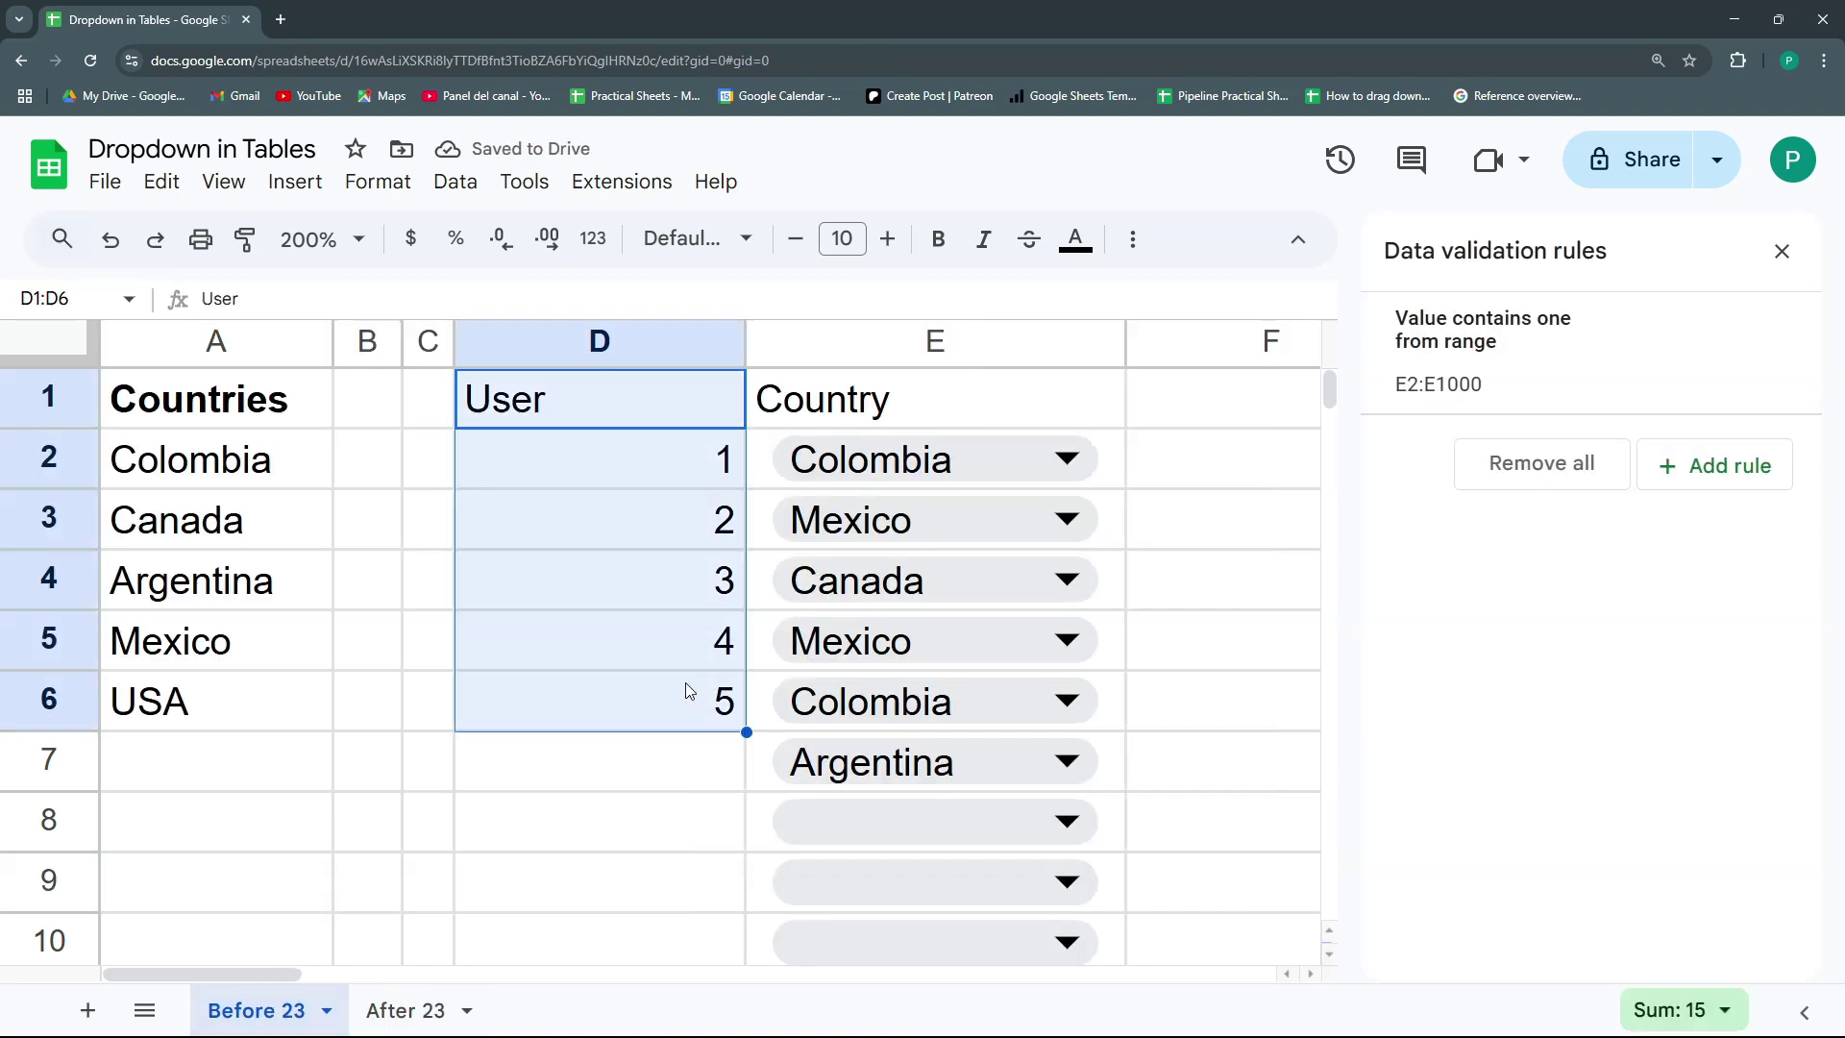
pyautogui.hotkey('ctrl', 'c')
pyautogui.click(406, 1010)
pyautogui.hotkey('ctrl', 'v')
pyautogui.write('Country')
pyautogui.press('Return')
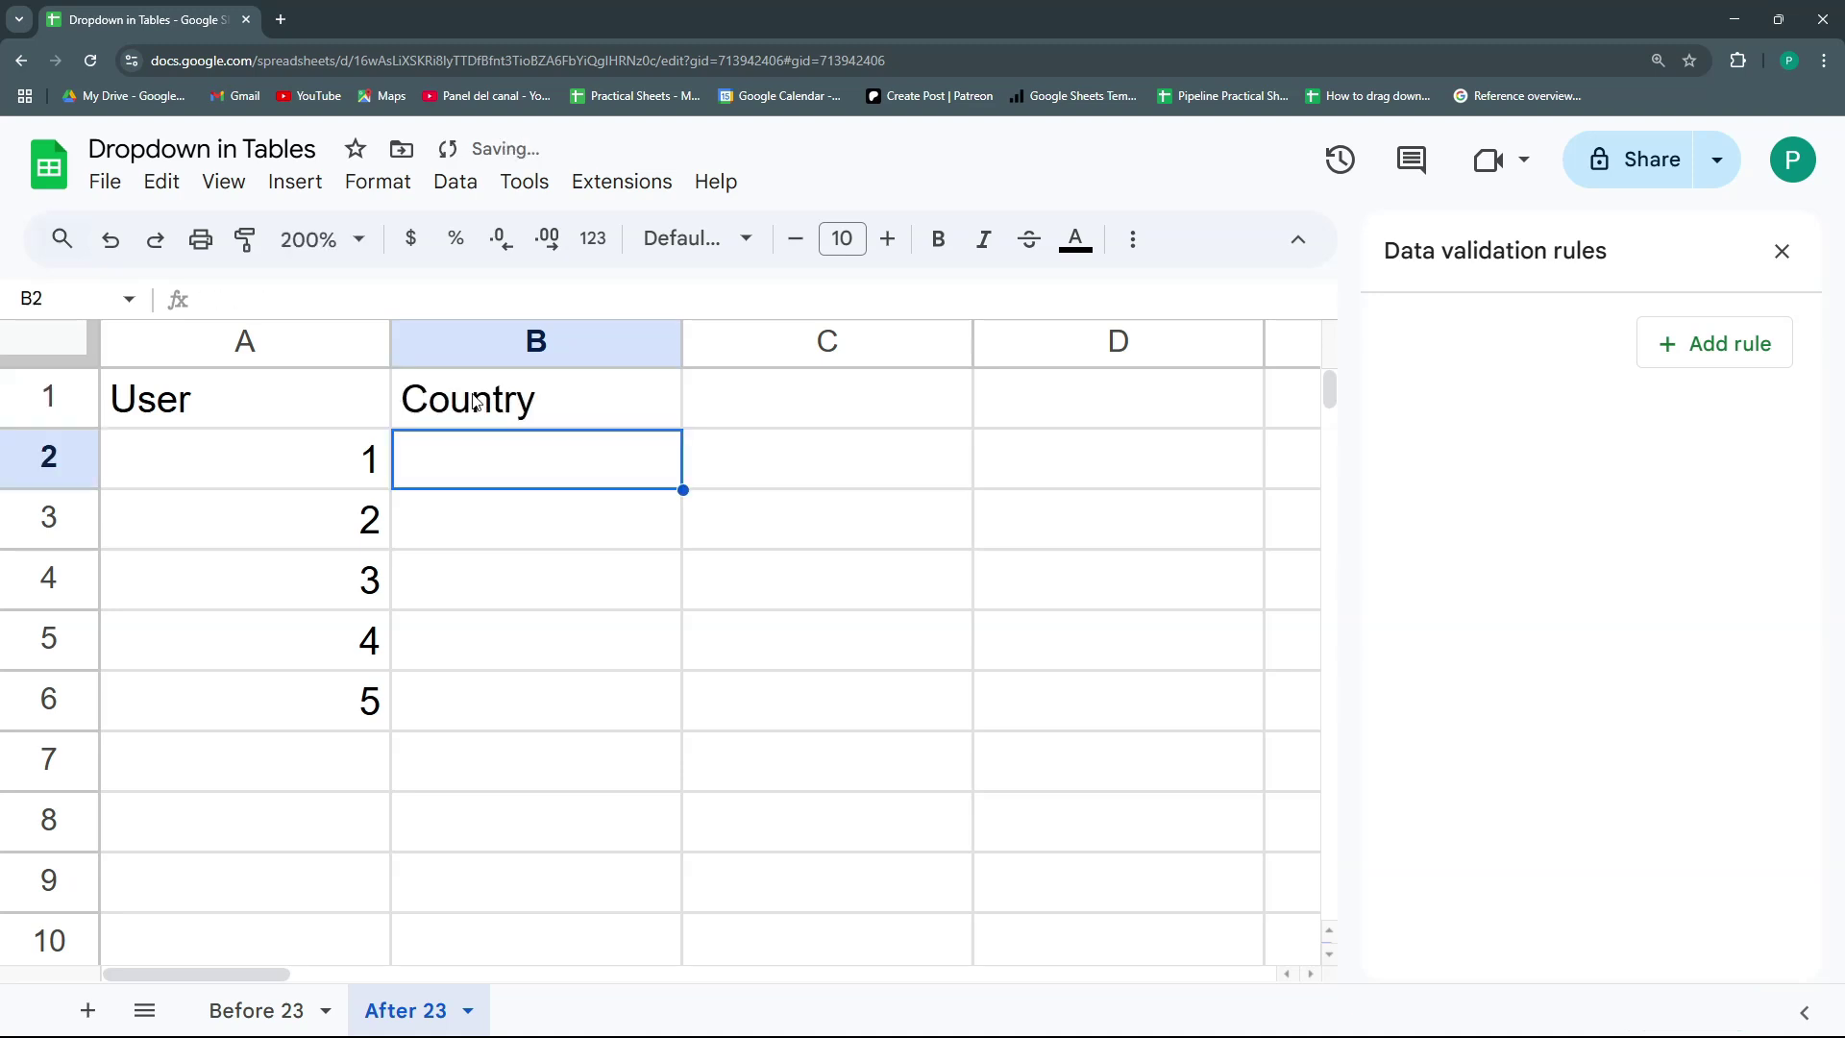
# Step: Copy the countries of users 1 to 5 from Before 23 into B2:B6 of After 23 as plain text
pyautogui.click(256, 1010)
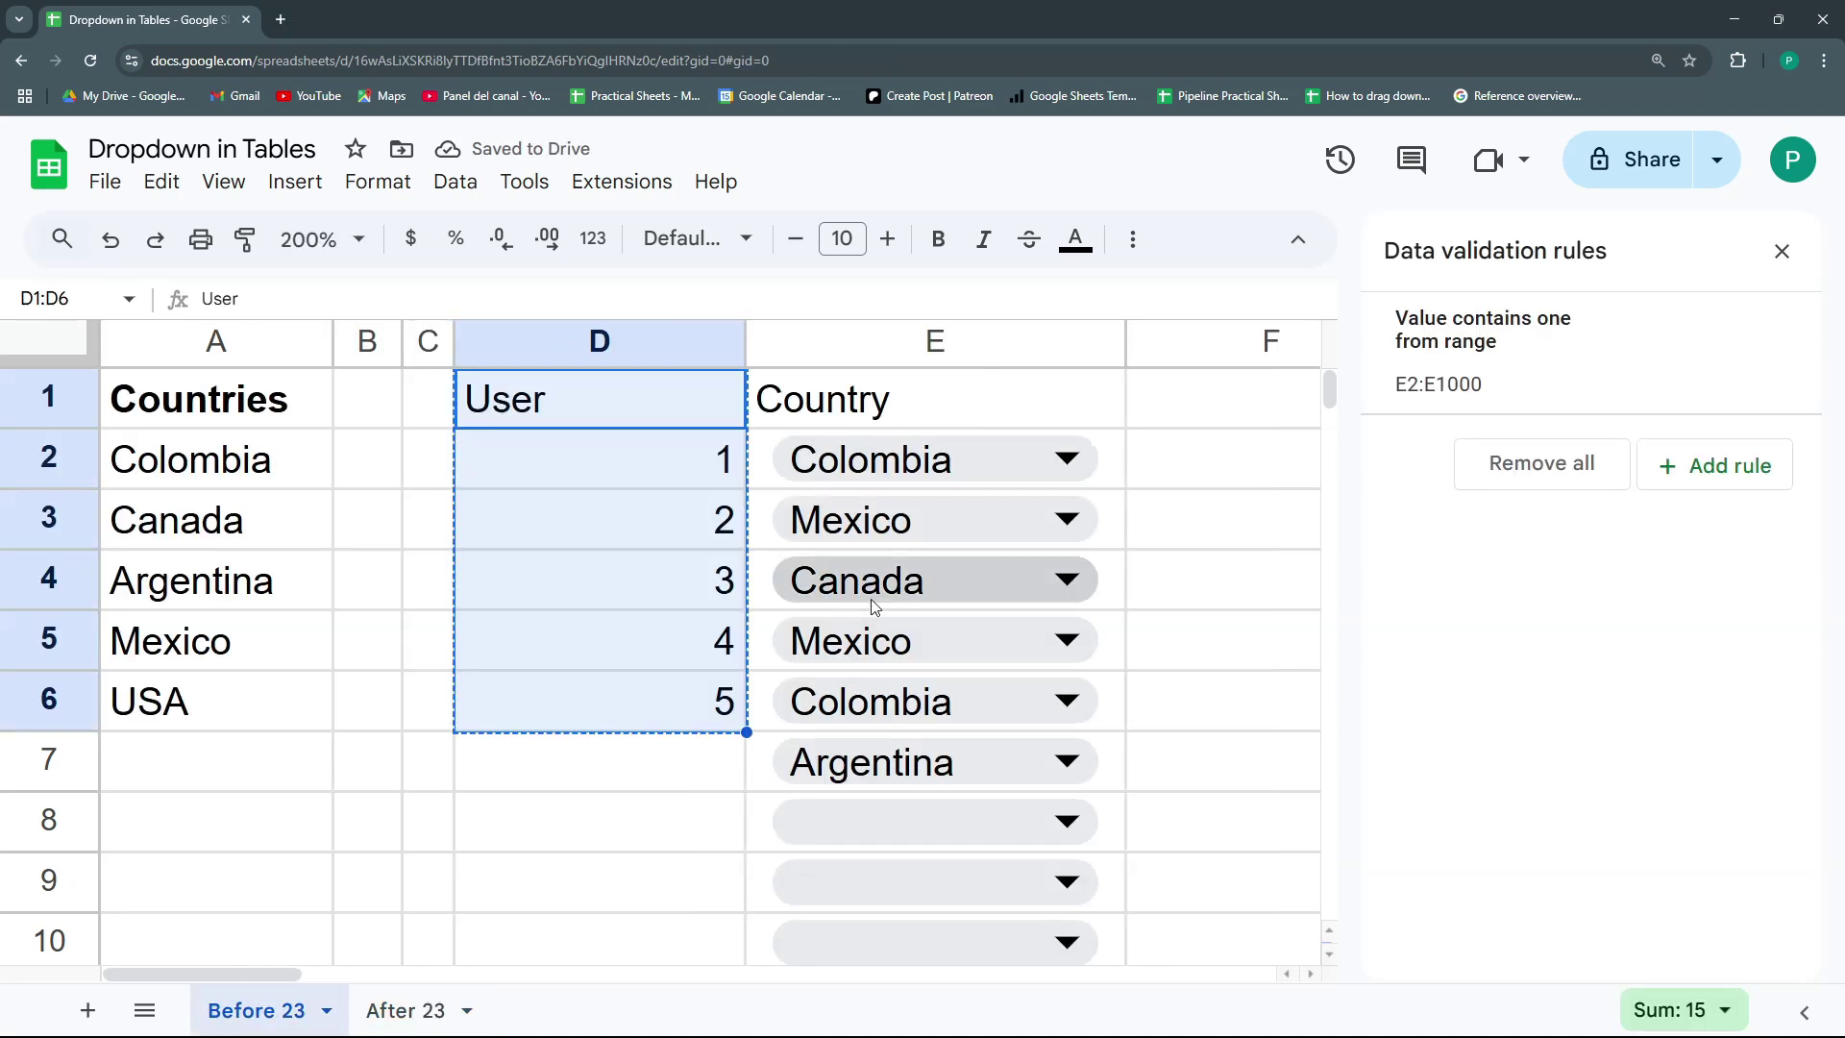
pyautogui.moveTo(1121, 472); pyautogui.dragTo(1114, 702)
pyautogui.click(413, 1010)
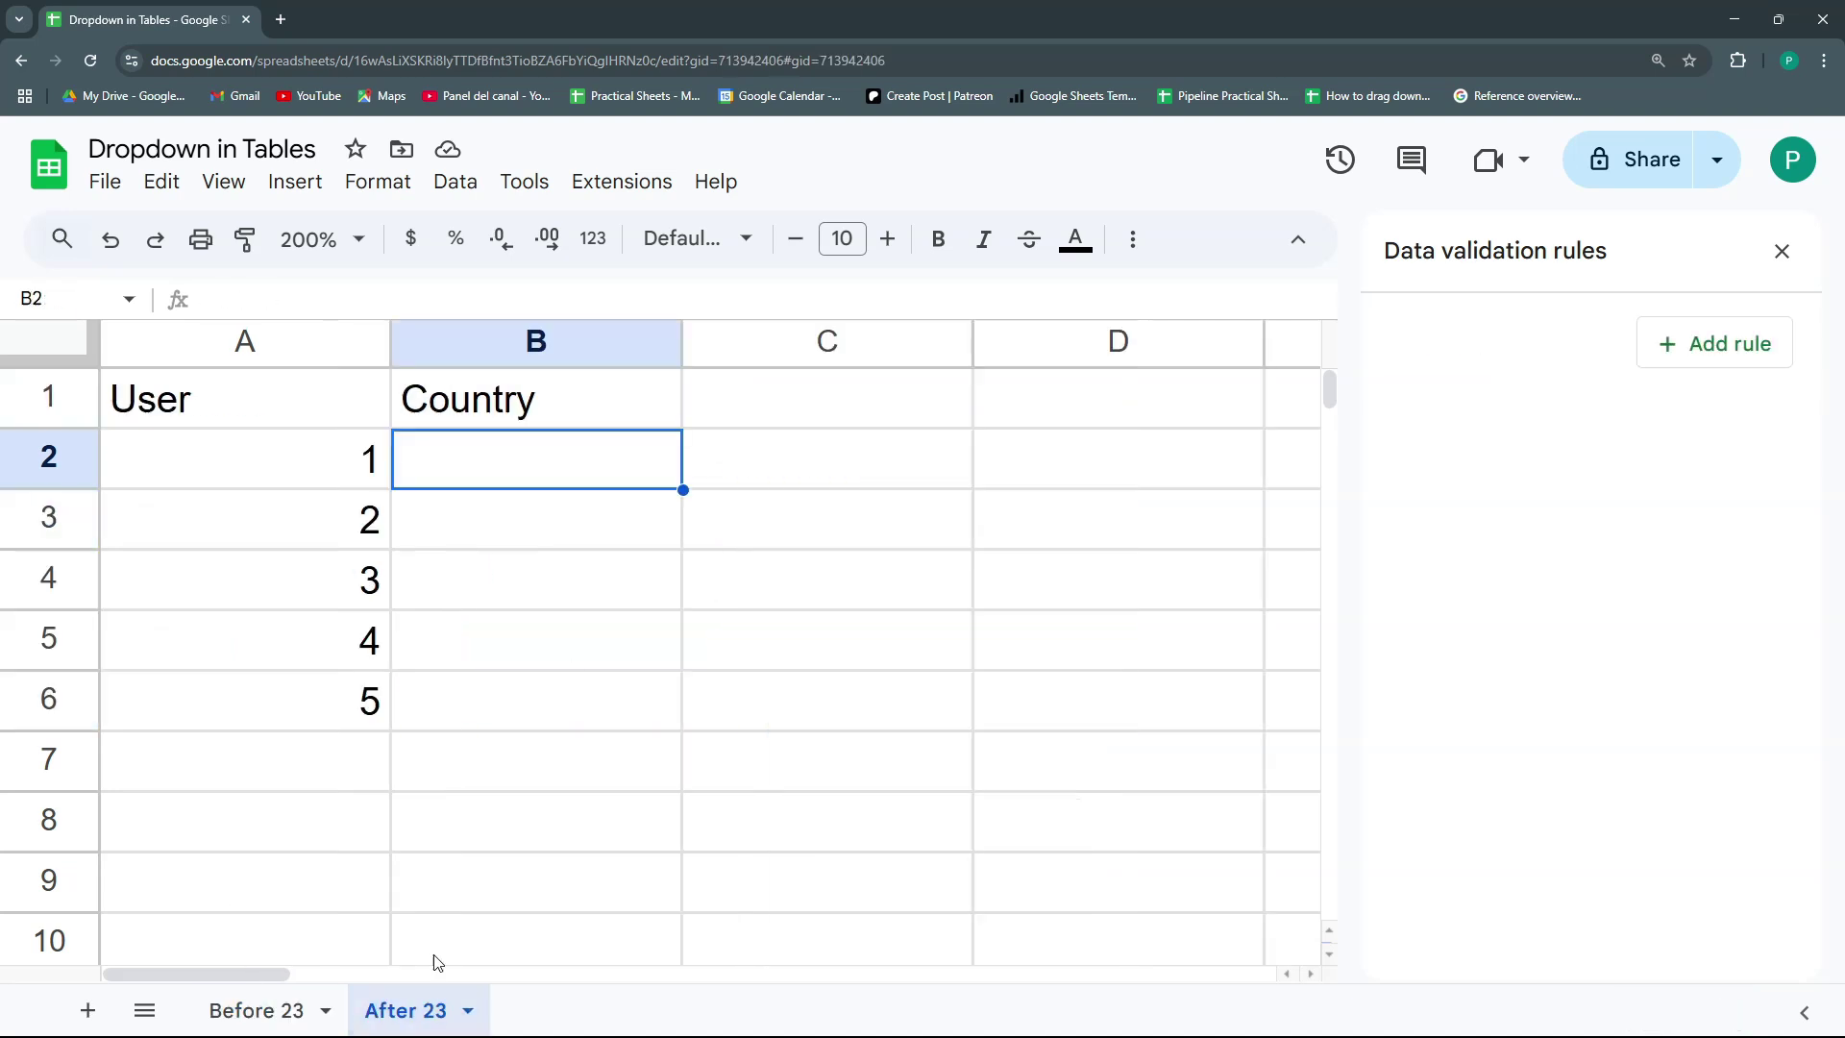
pyautogui.hotkey('ctrl', 'v')
# Step: Convert the User and Country data in A1:B6 of After 23 to a table
pyautogui.click(334, 475)
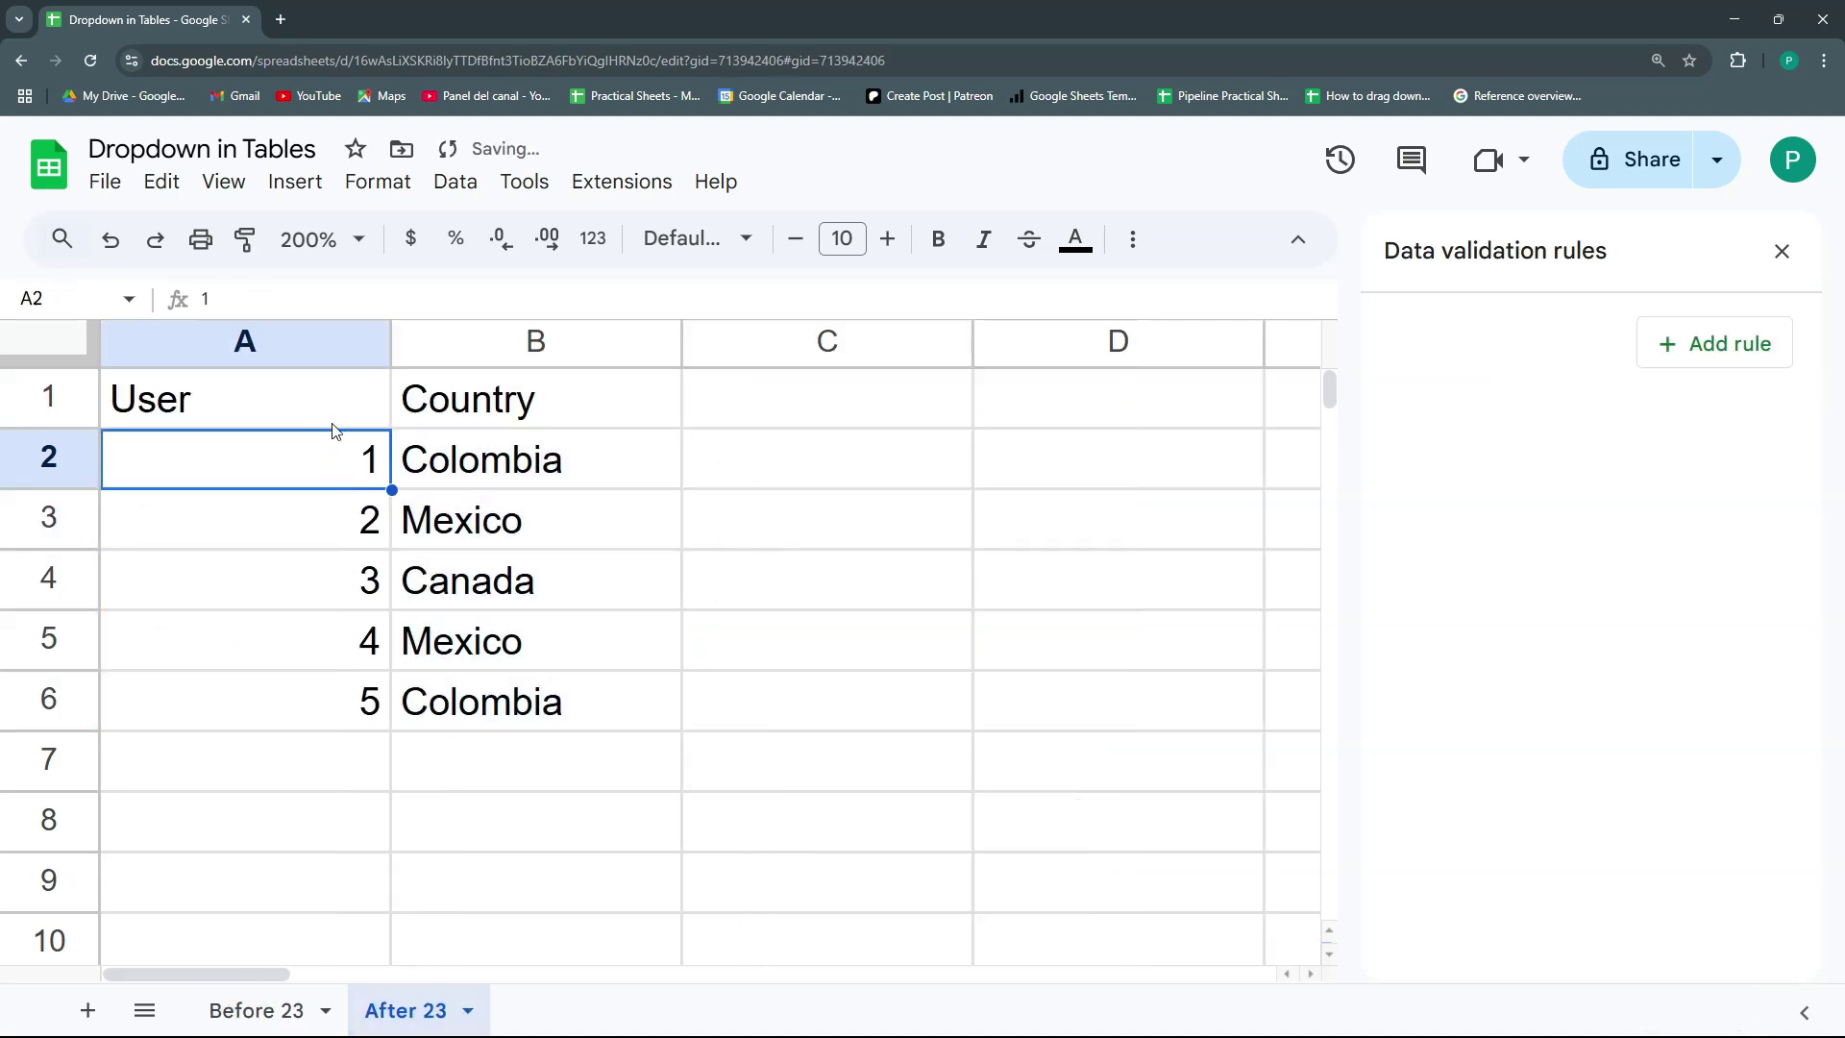
pyautogui.press('Right')
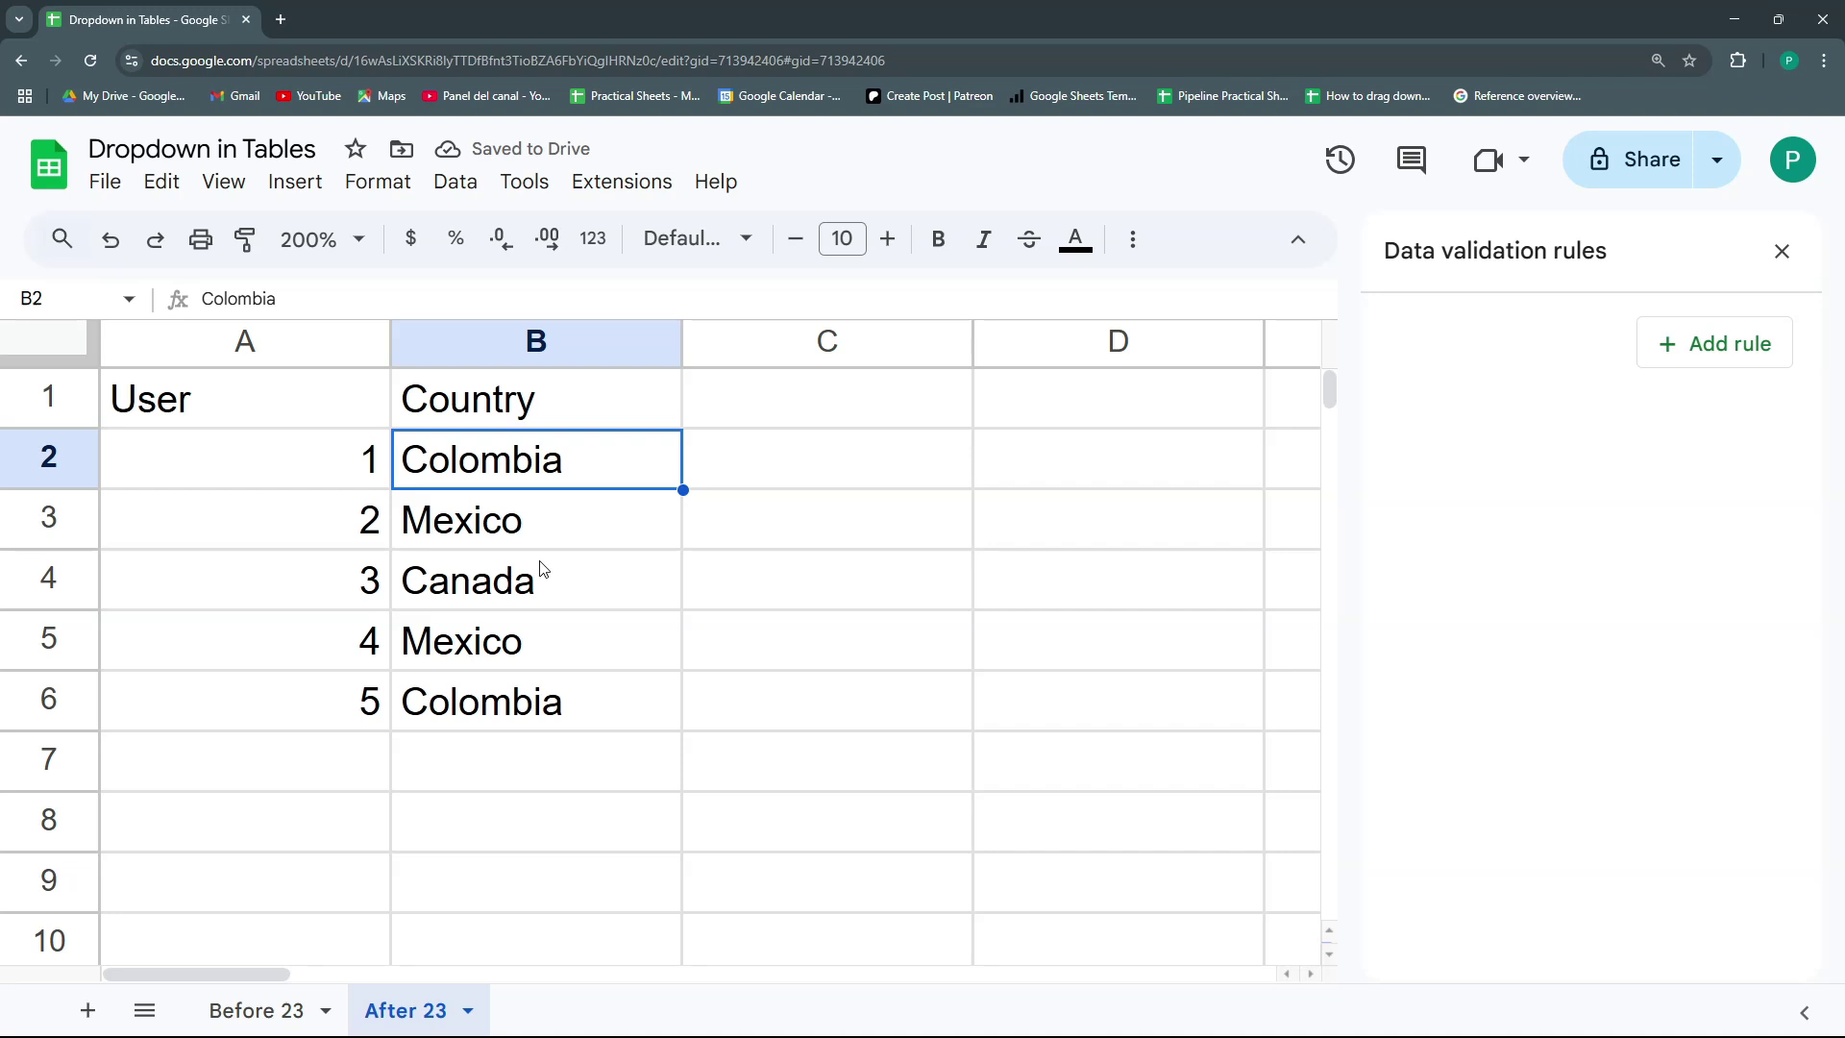
pyautogui.click(380, 183)
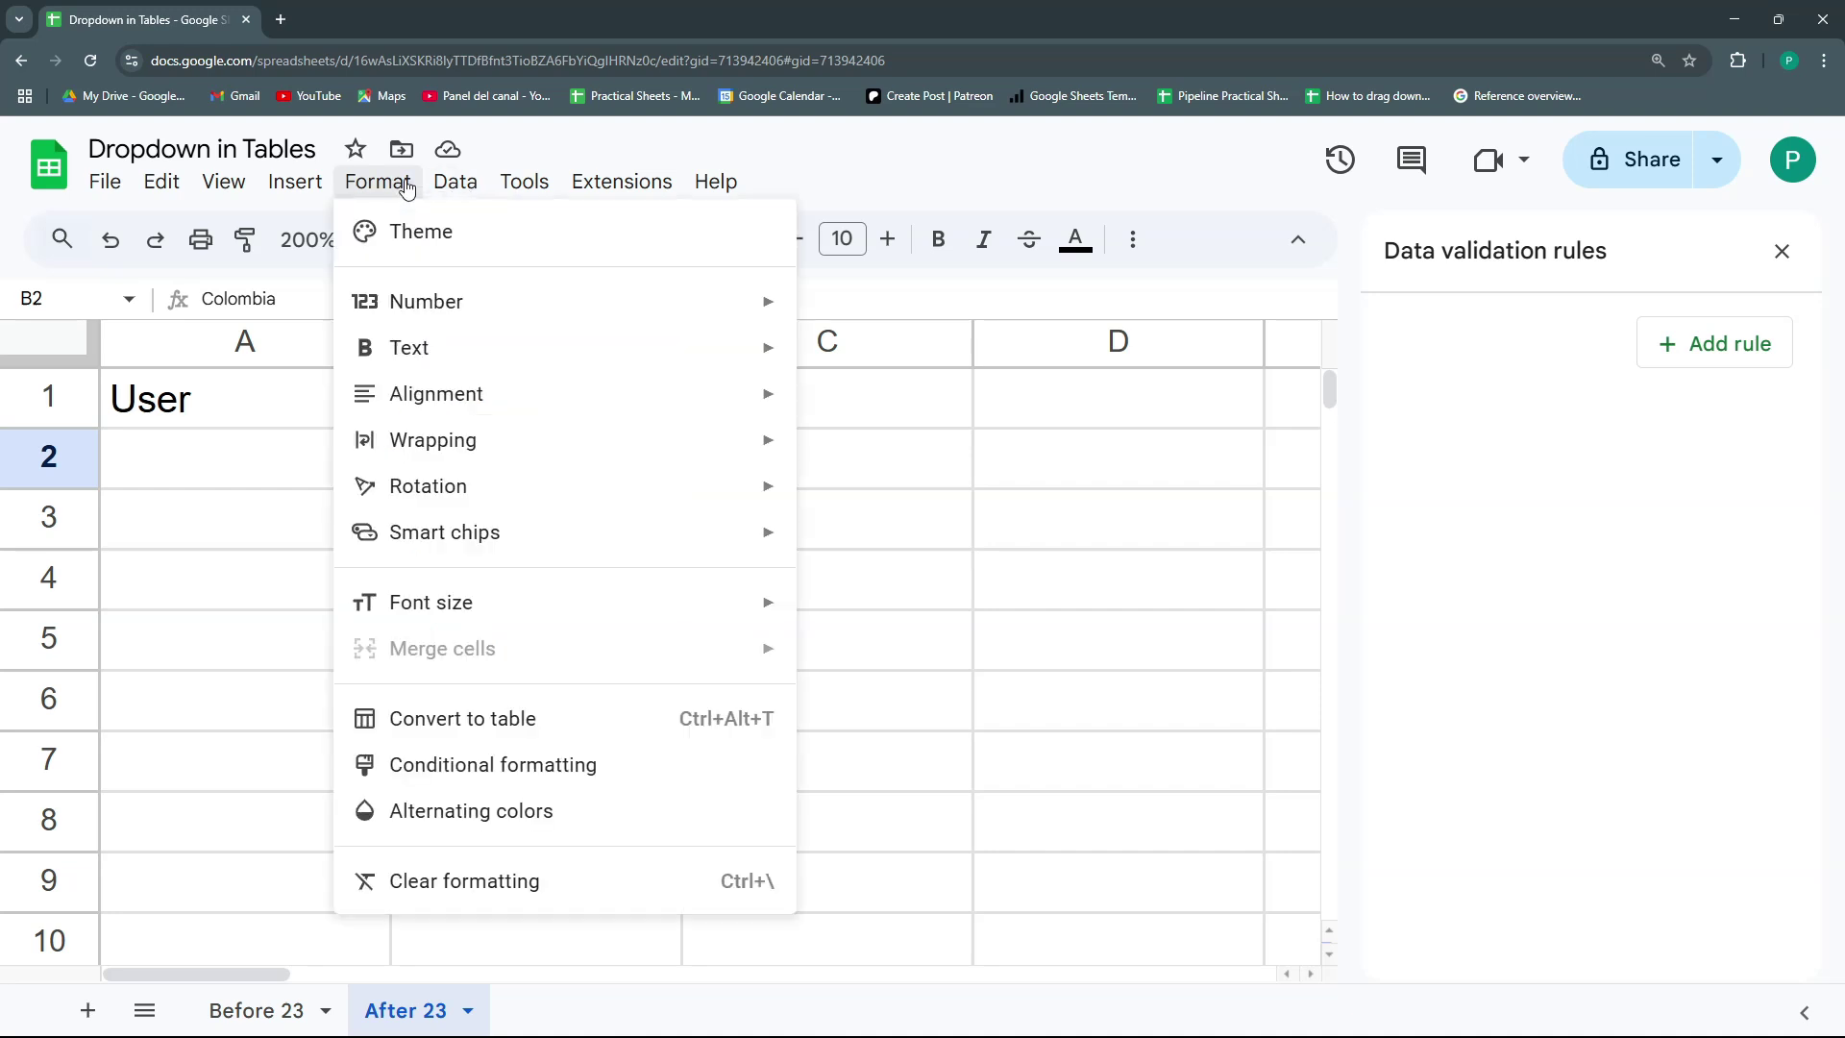
pyautogui.click(534, 719)
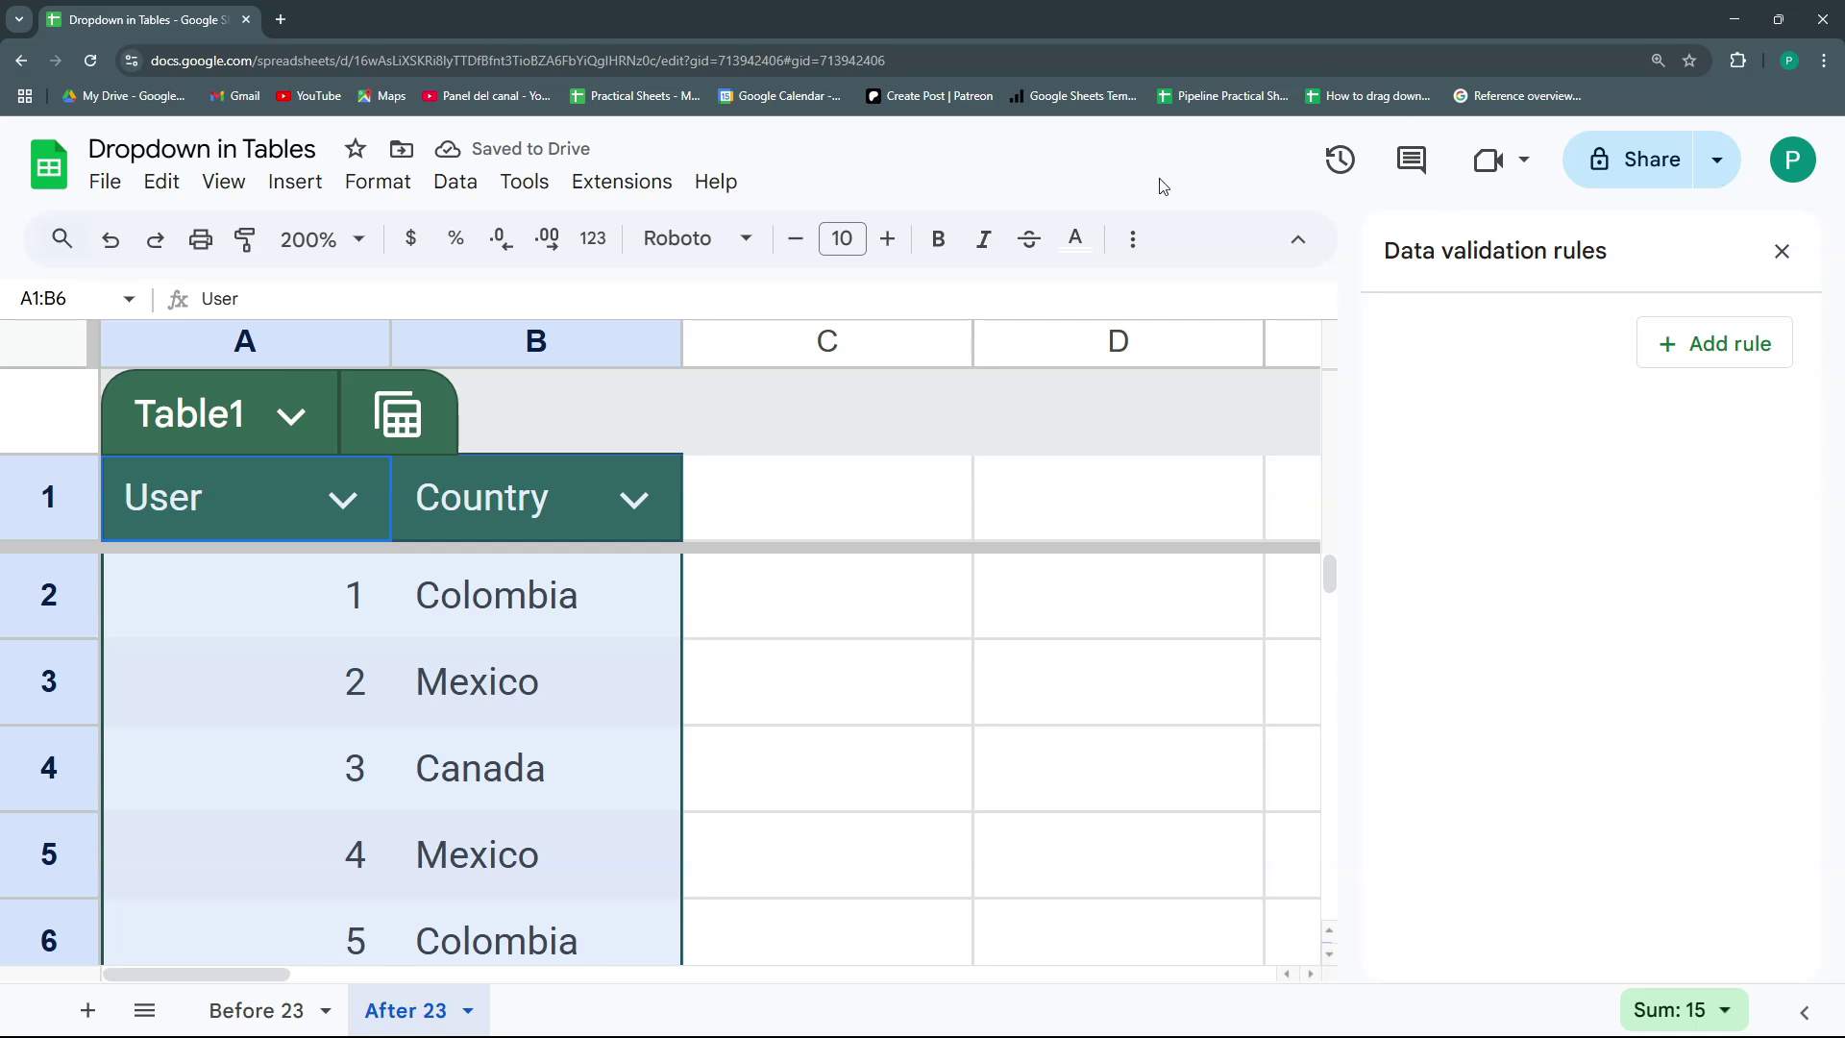
# Step: Enlarge the sheet view by switching to full screen, closing the data validation rules and hiding the menus
pyautogui.press('F11')
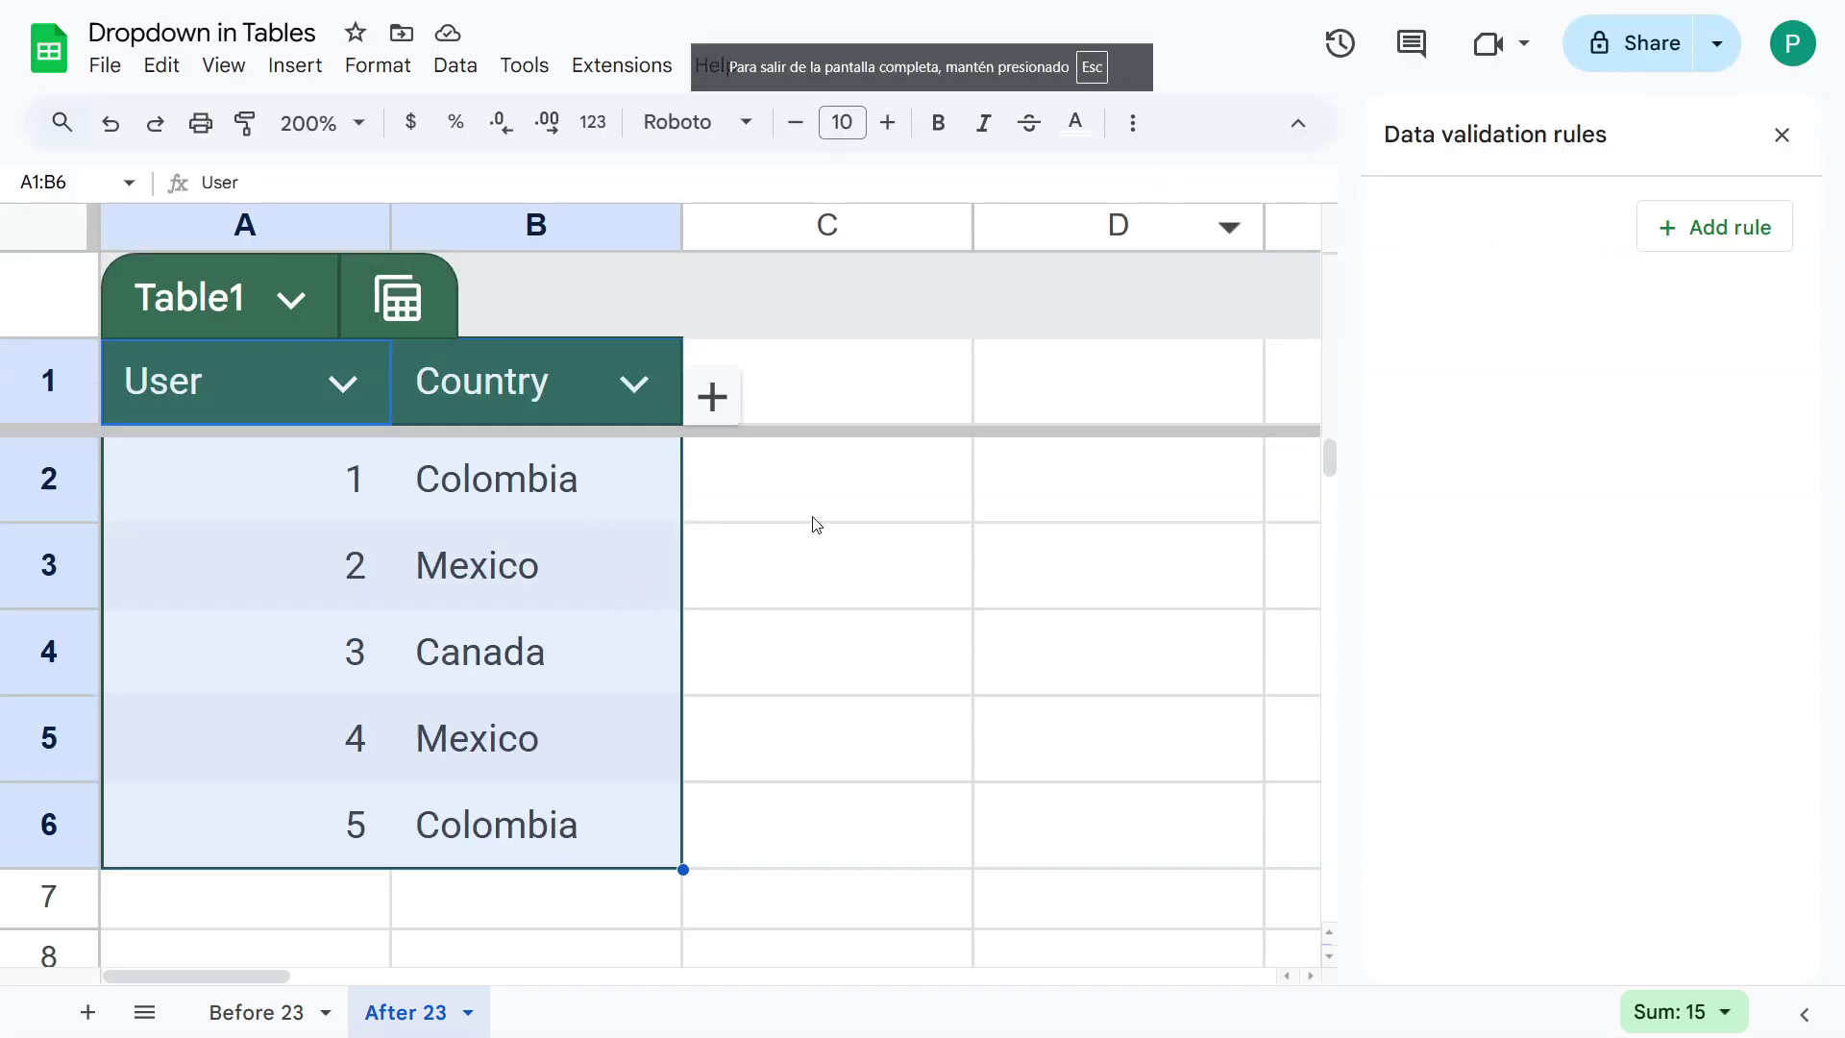
pyautogui.click(1781, 136)
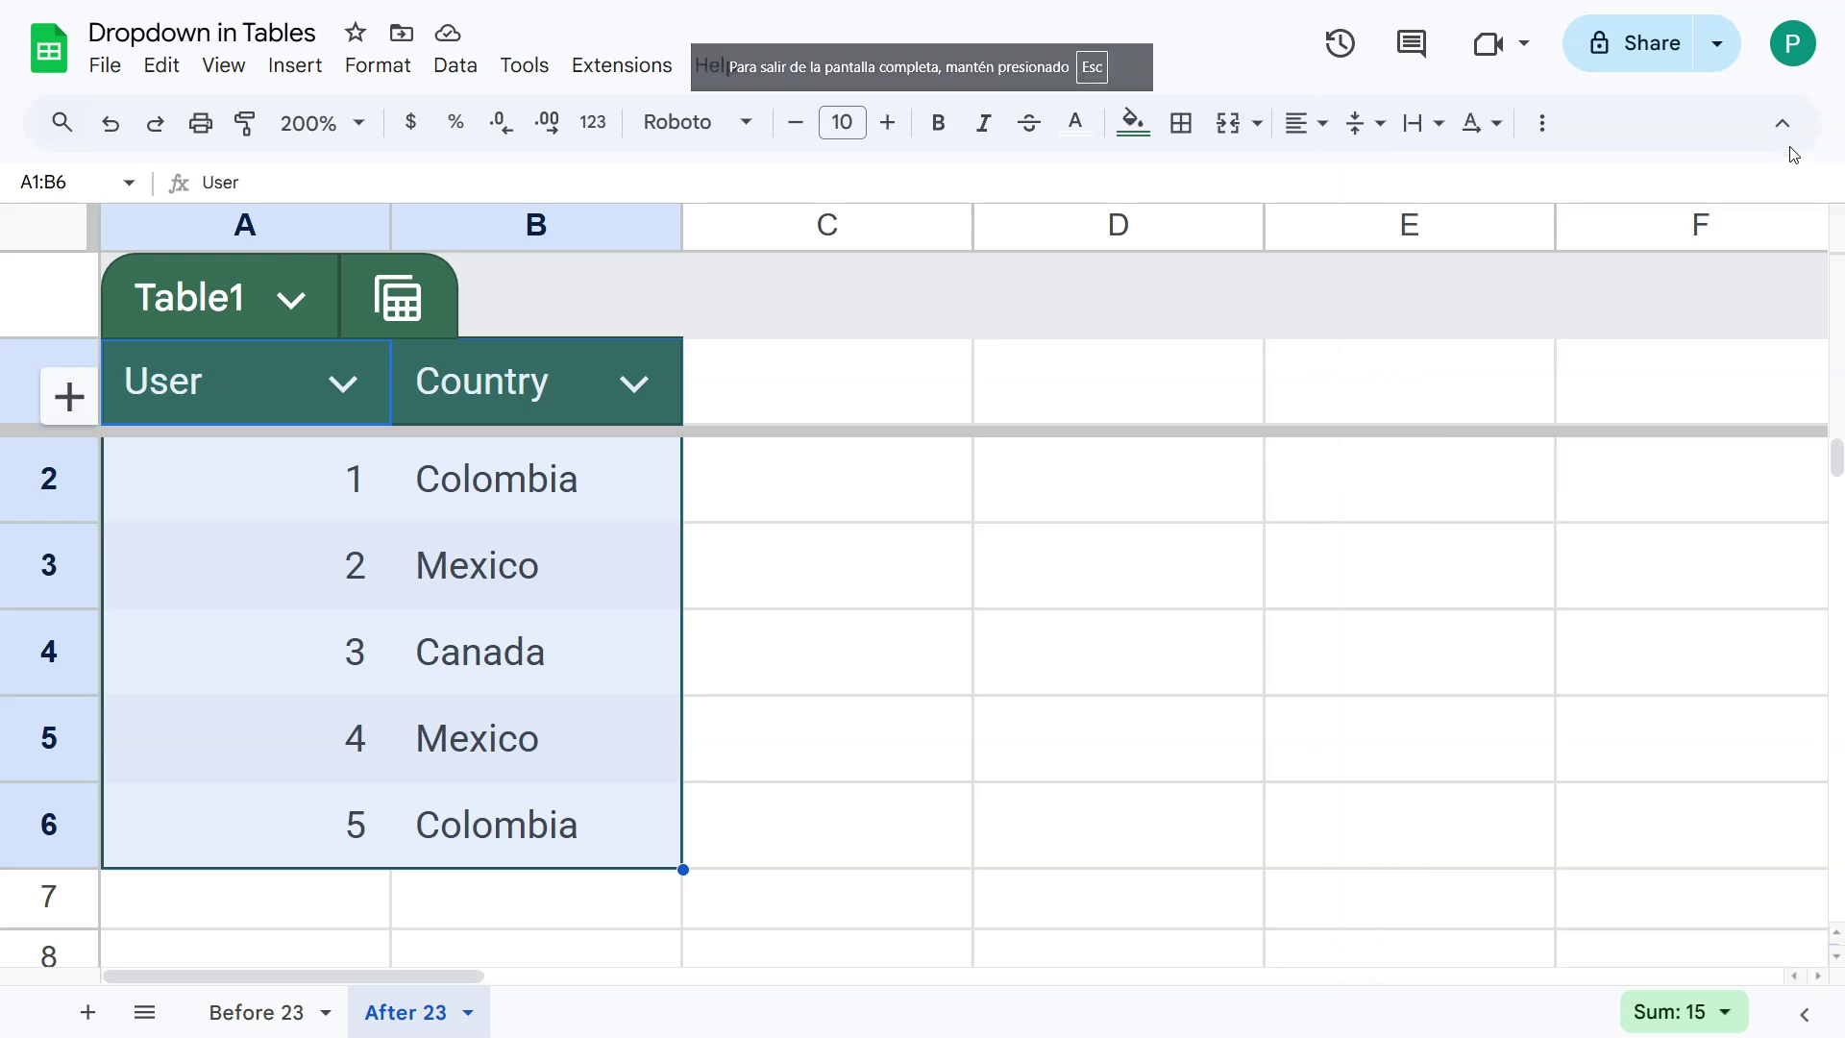
pyautogui.click(1781, 140)
pyautogui.click(896, 471)
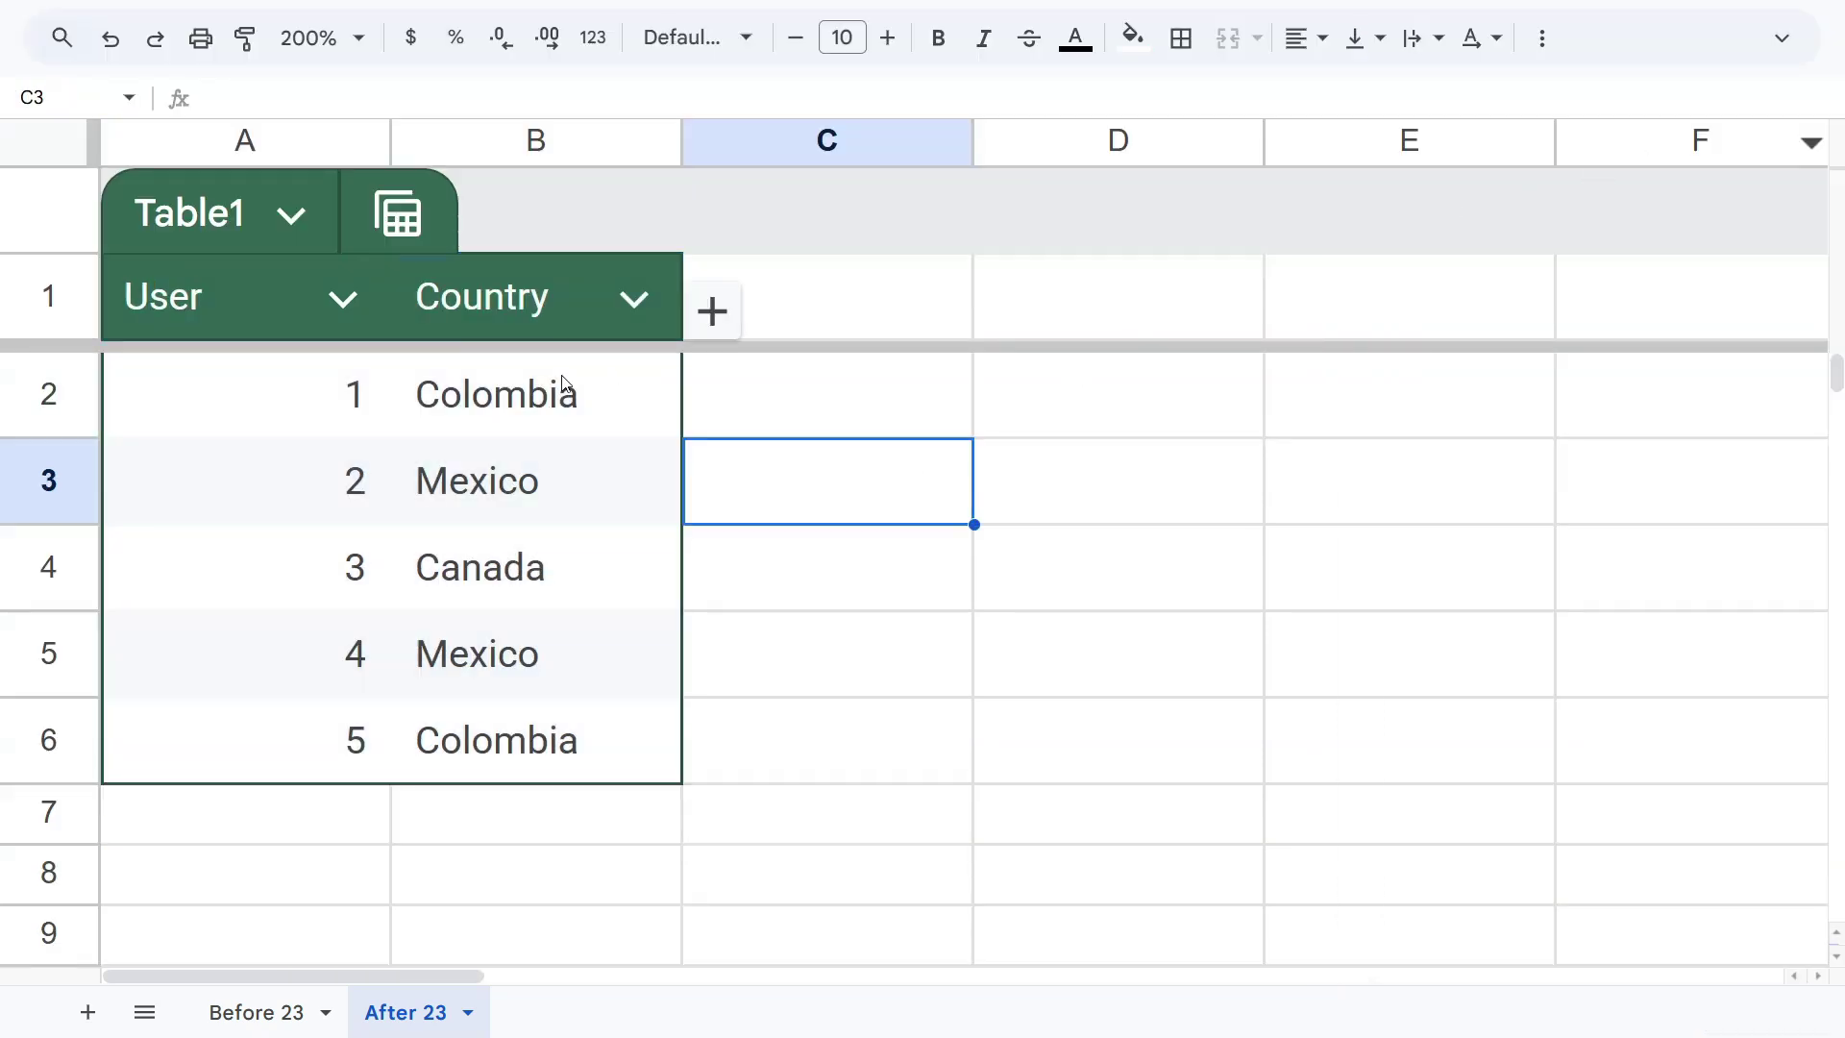
# Step: Set the column type of the Country column in Table1 to Dropdown
pyautogui.moveTo(630, 400); pyautogui.dragTo(630, 728)
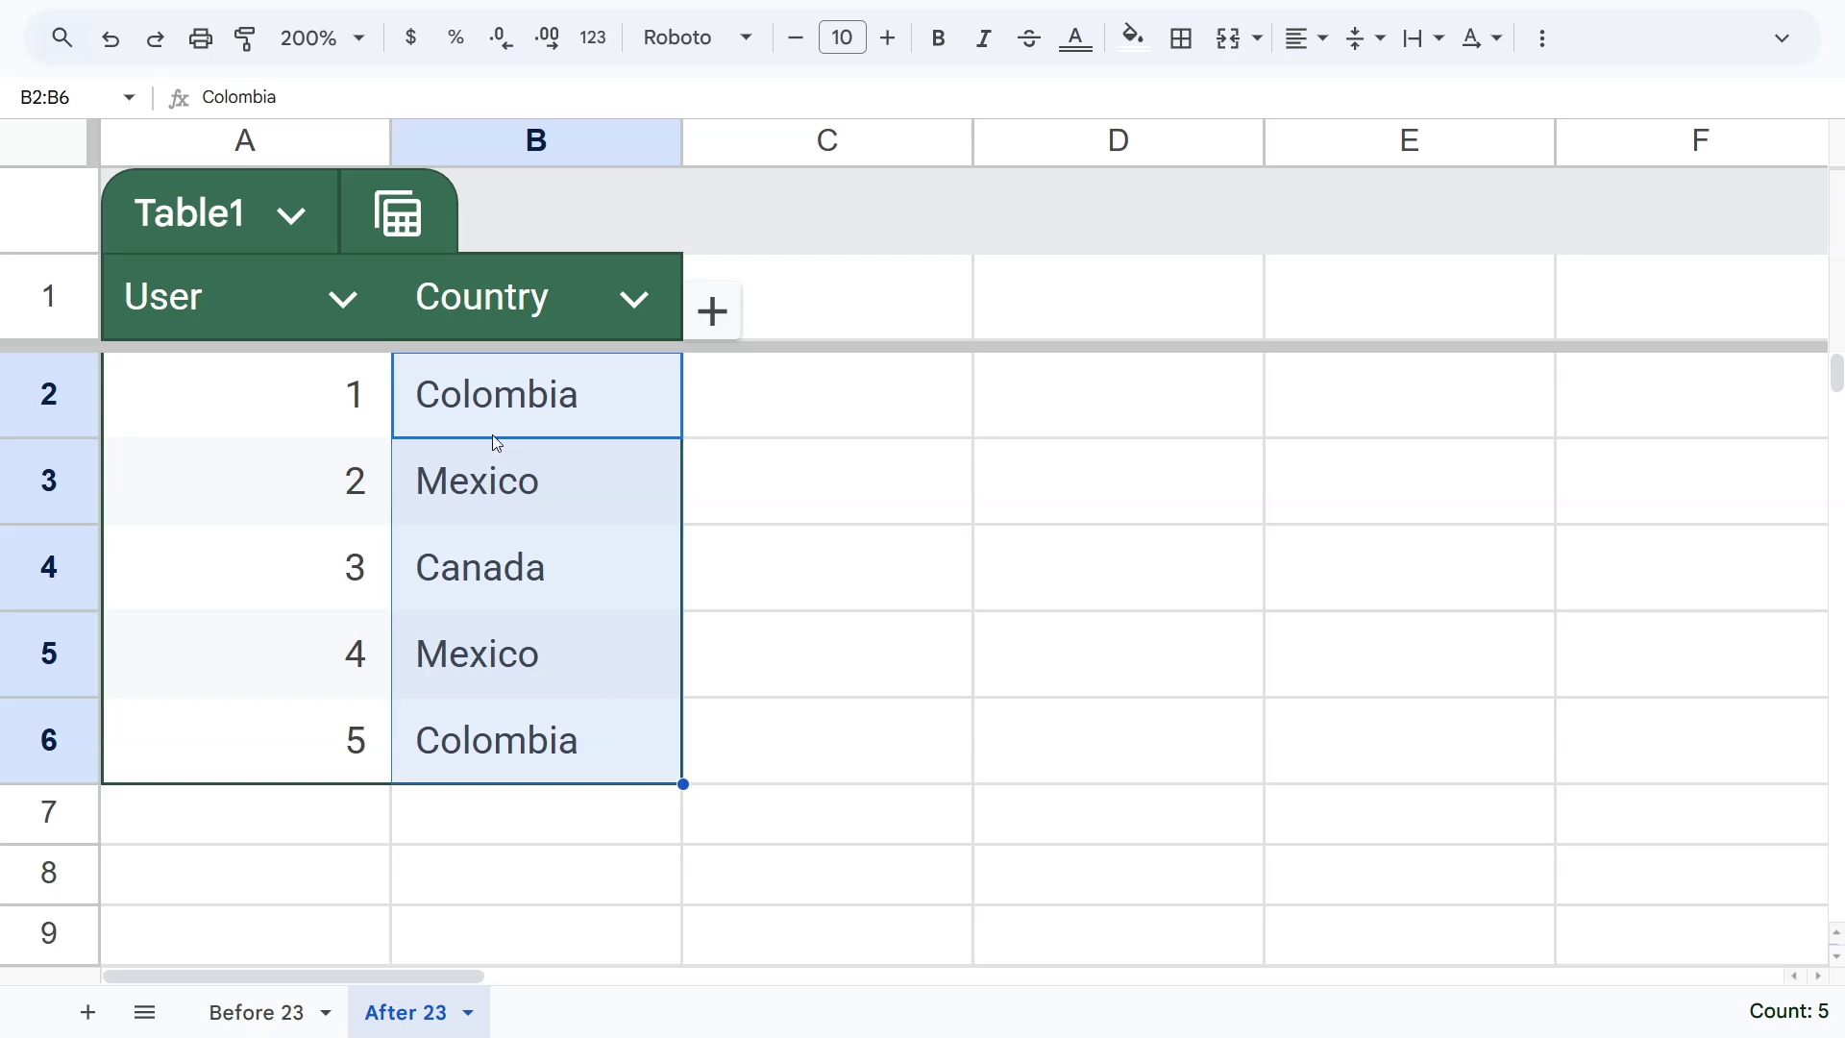
pyautogui.click(634, 315)
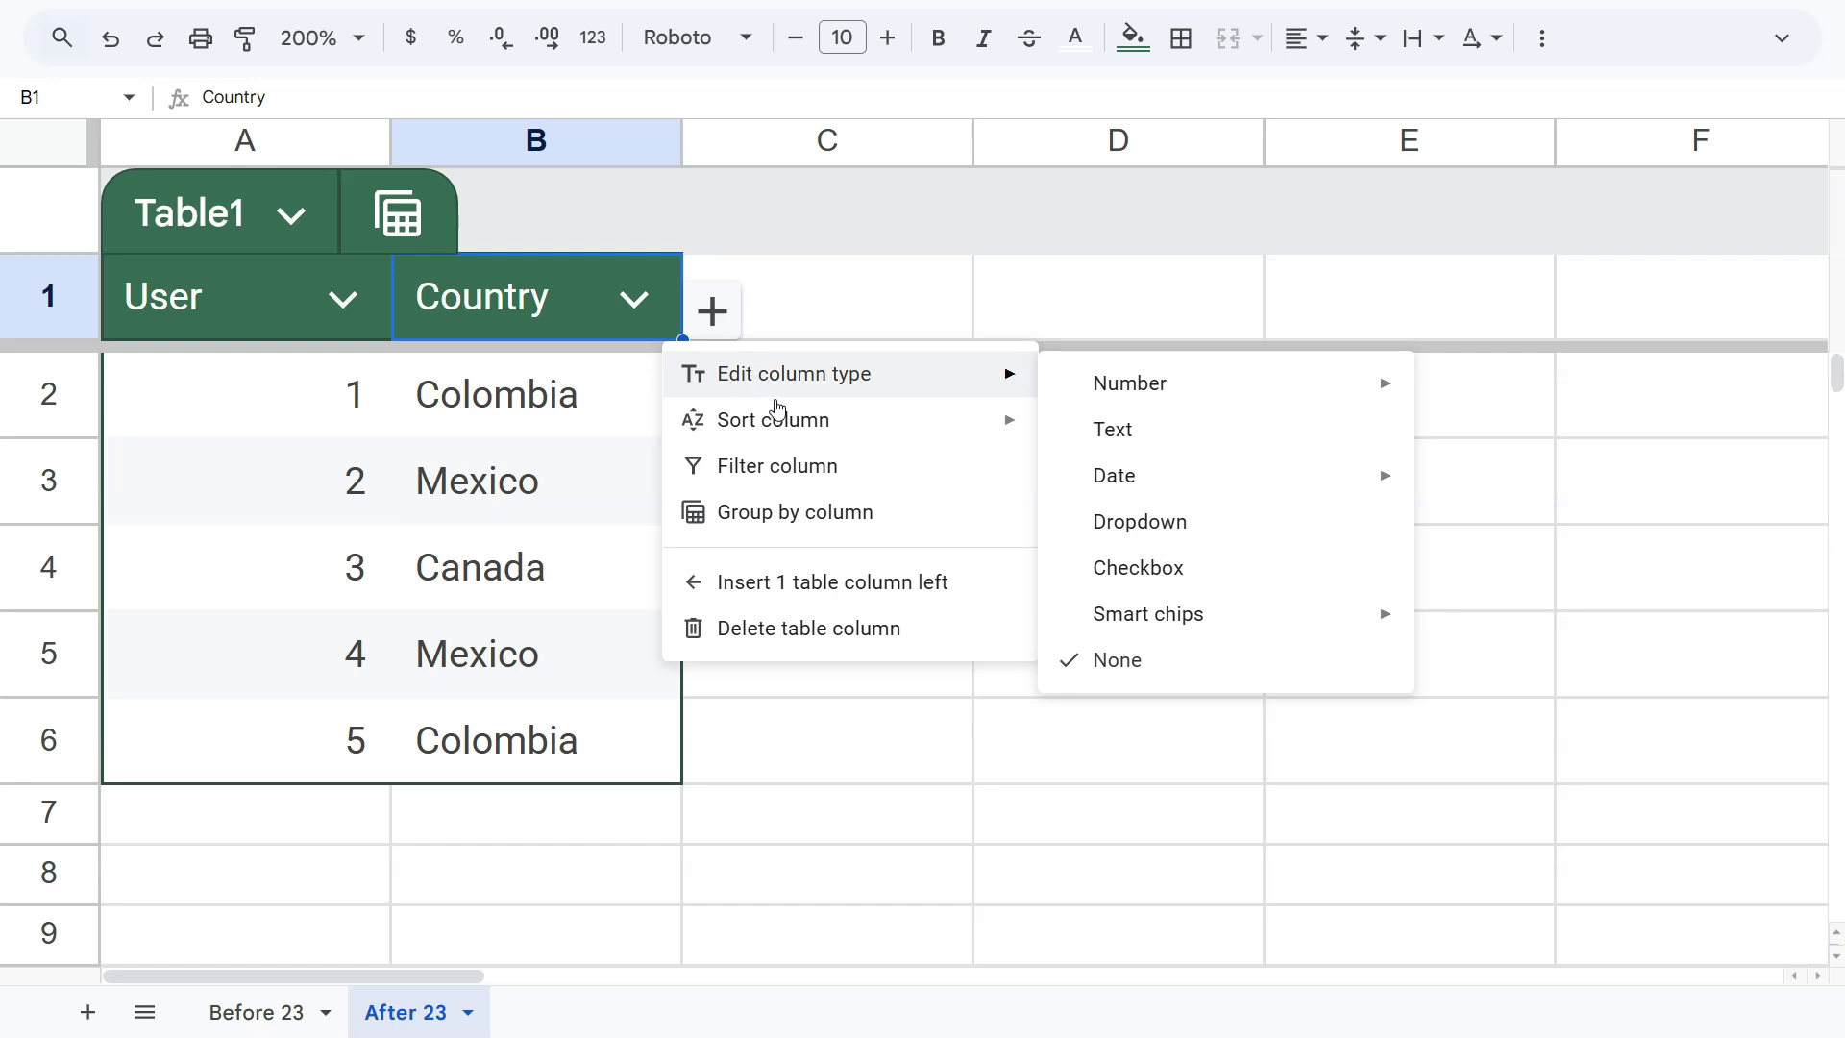
pyautogui.moveTo(790, 397)
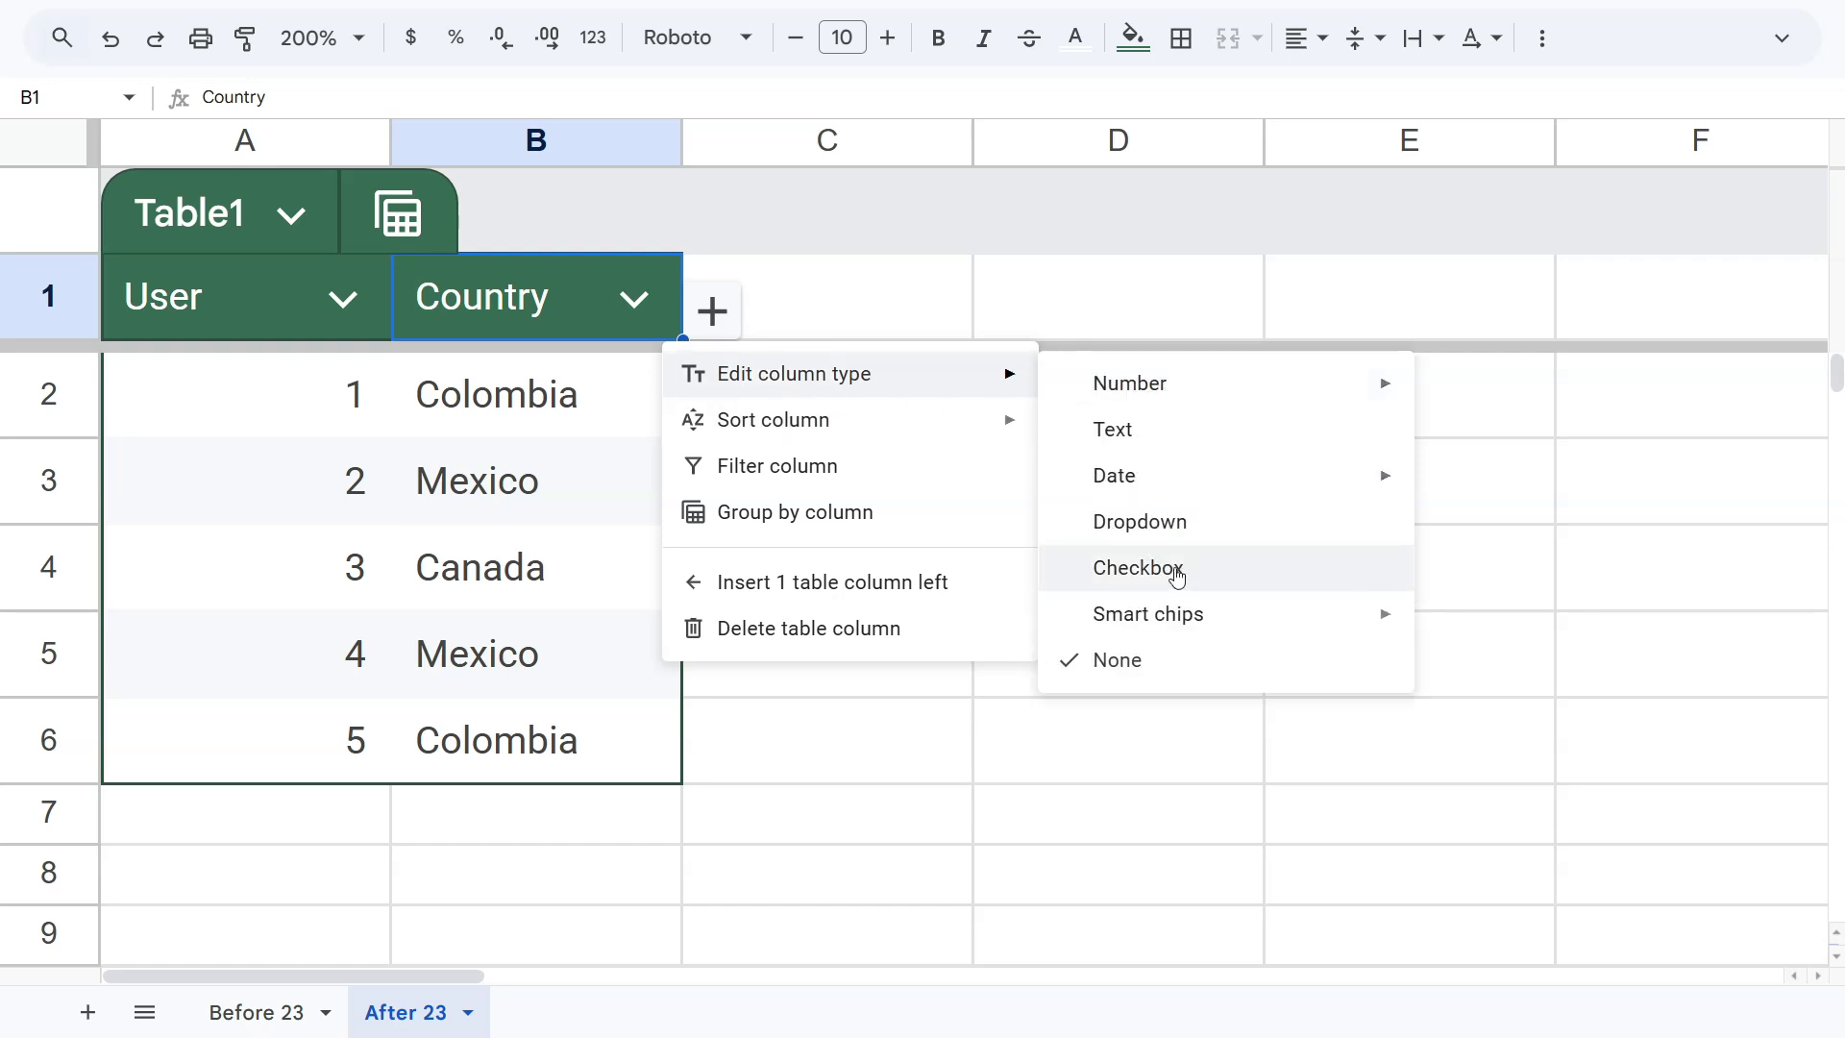
pyautogui.click(1168, 526)
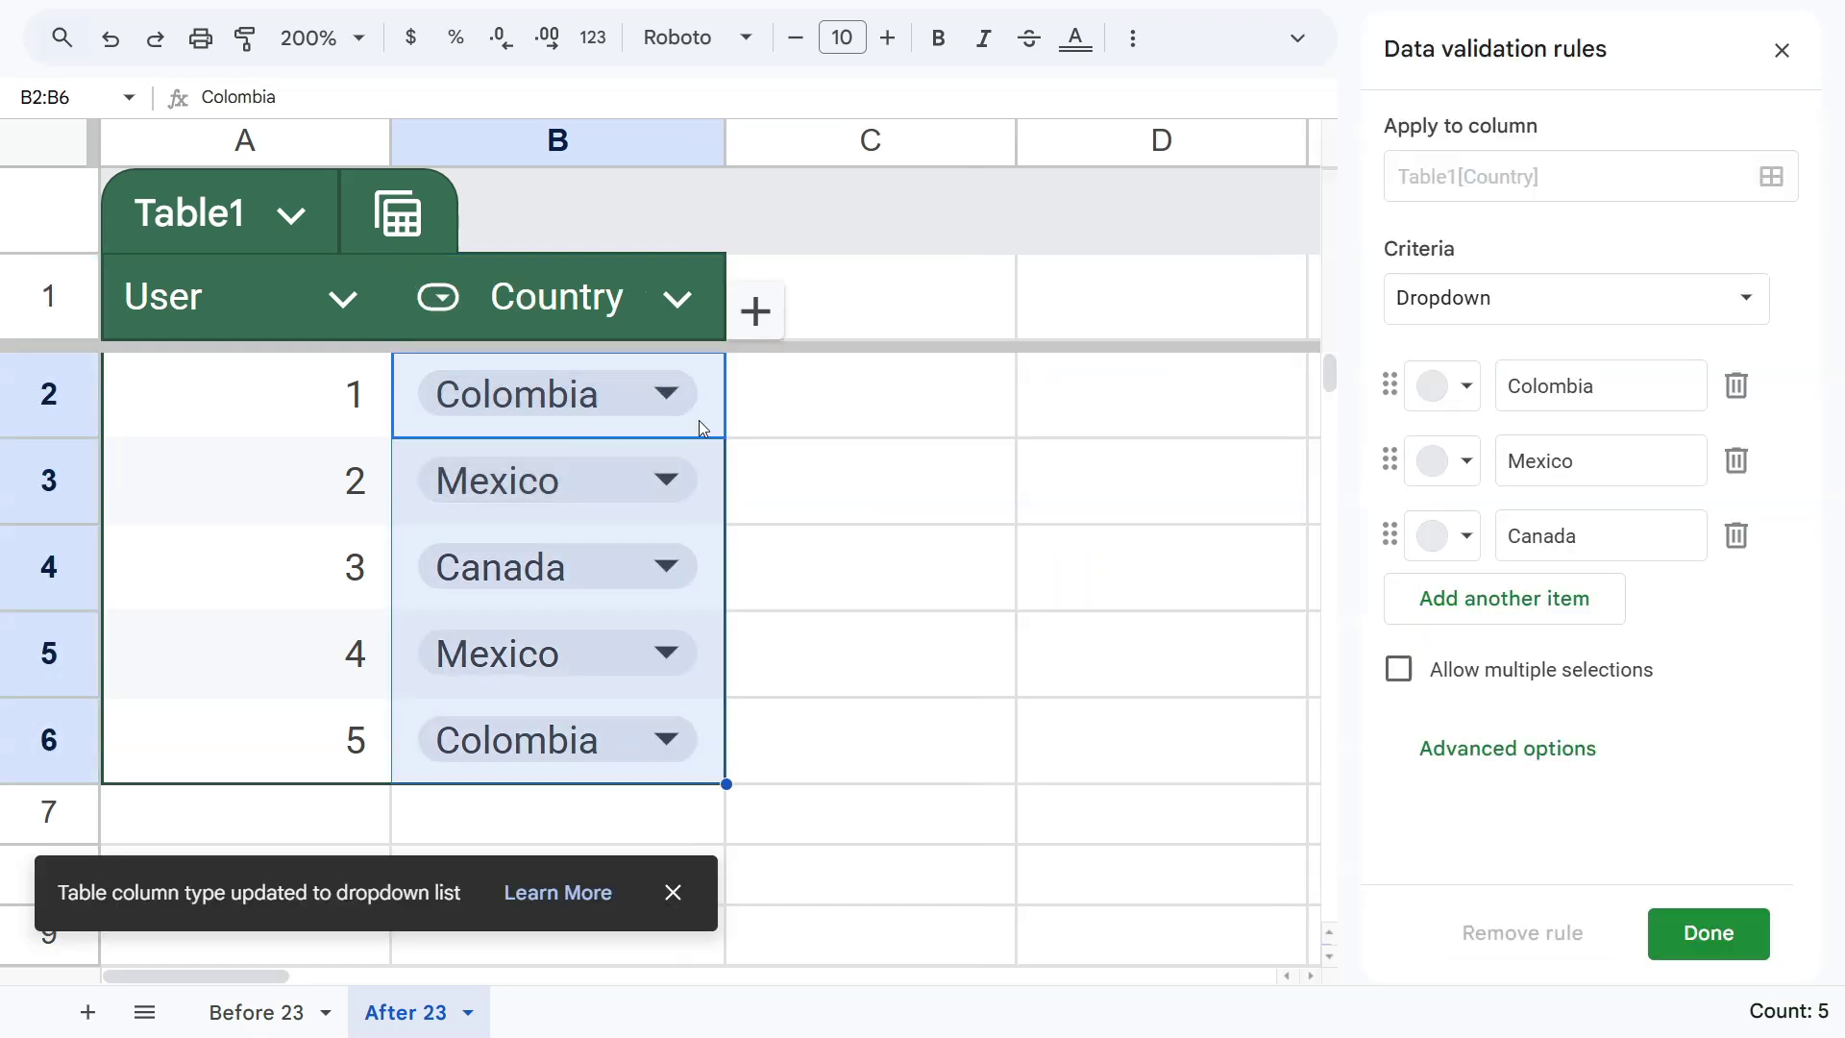
# Step: Compare the Country dropdowns on Before 23 with the dropdown items and cells B2:B6 on After 23
pyautogui.click(279, 1009)
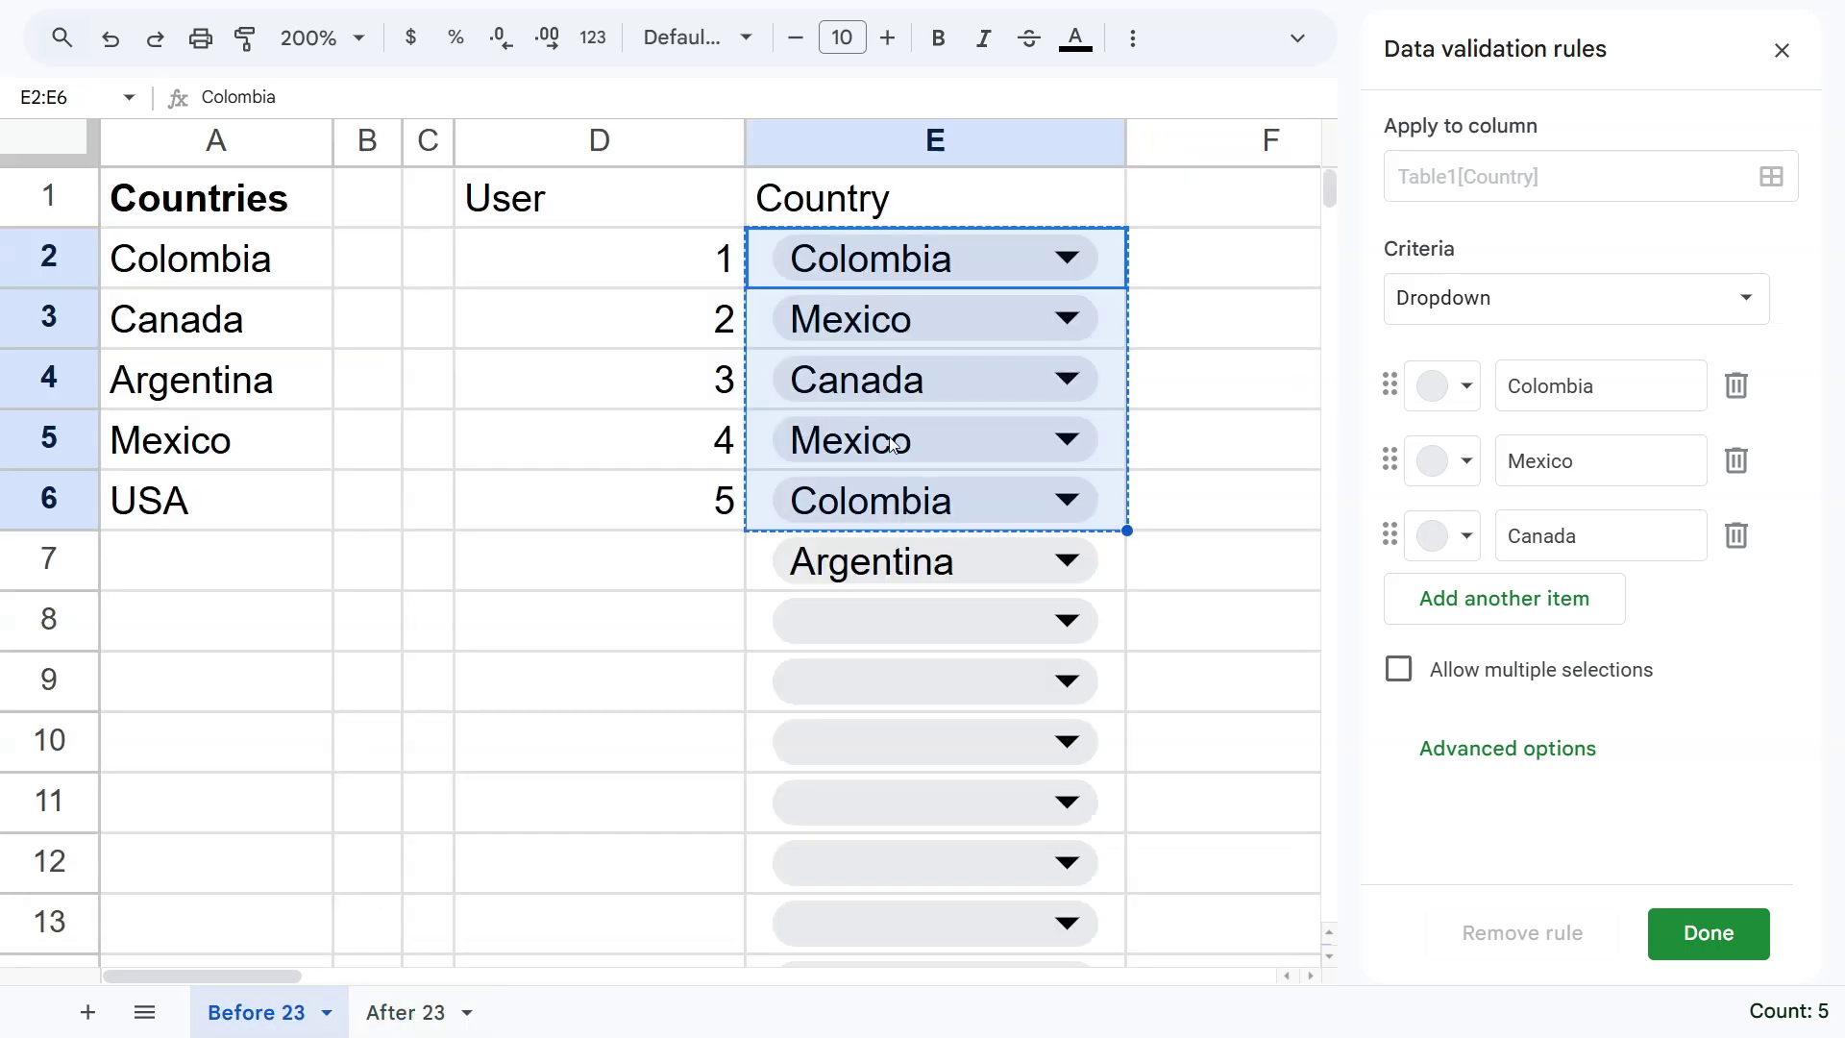
pyautogui.click(420, 1011)
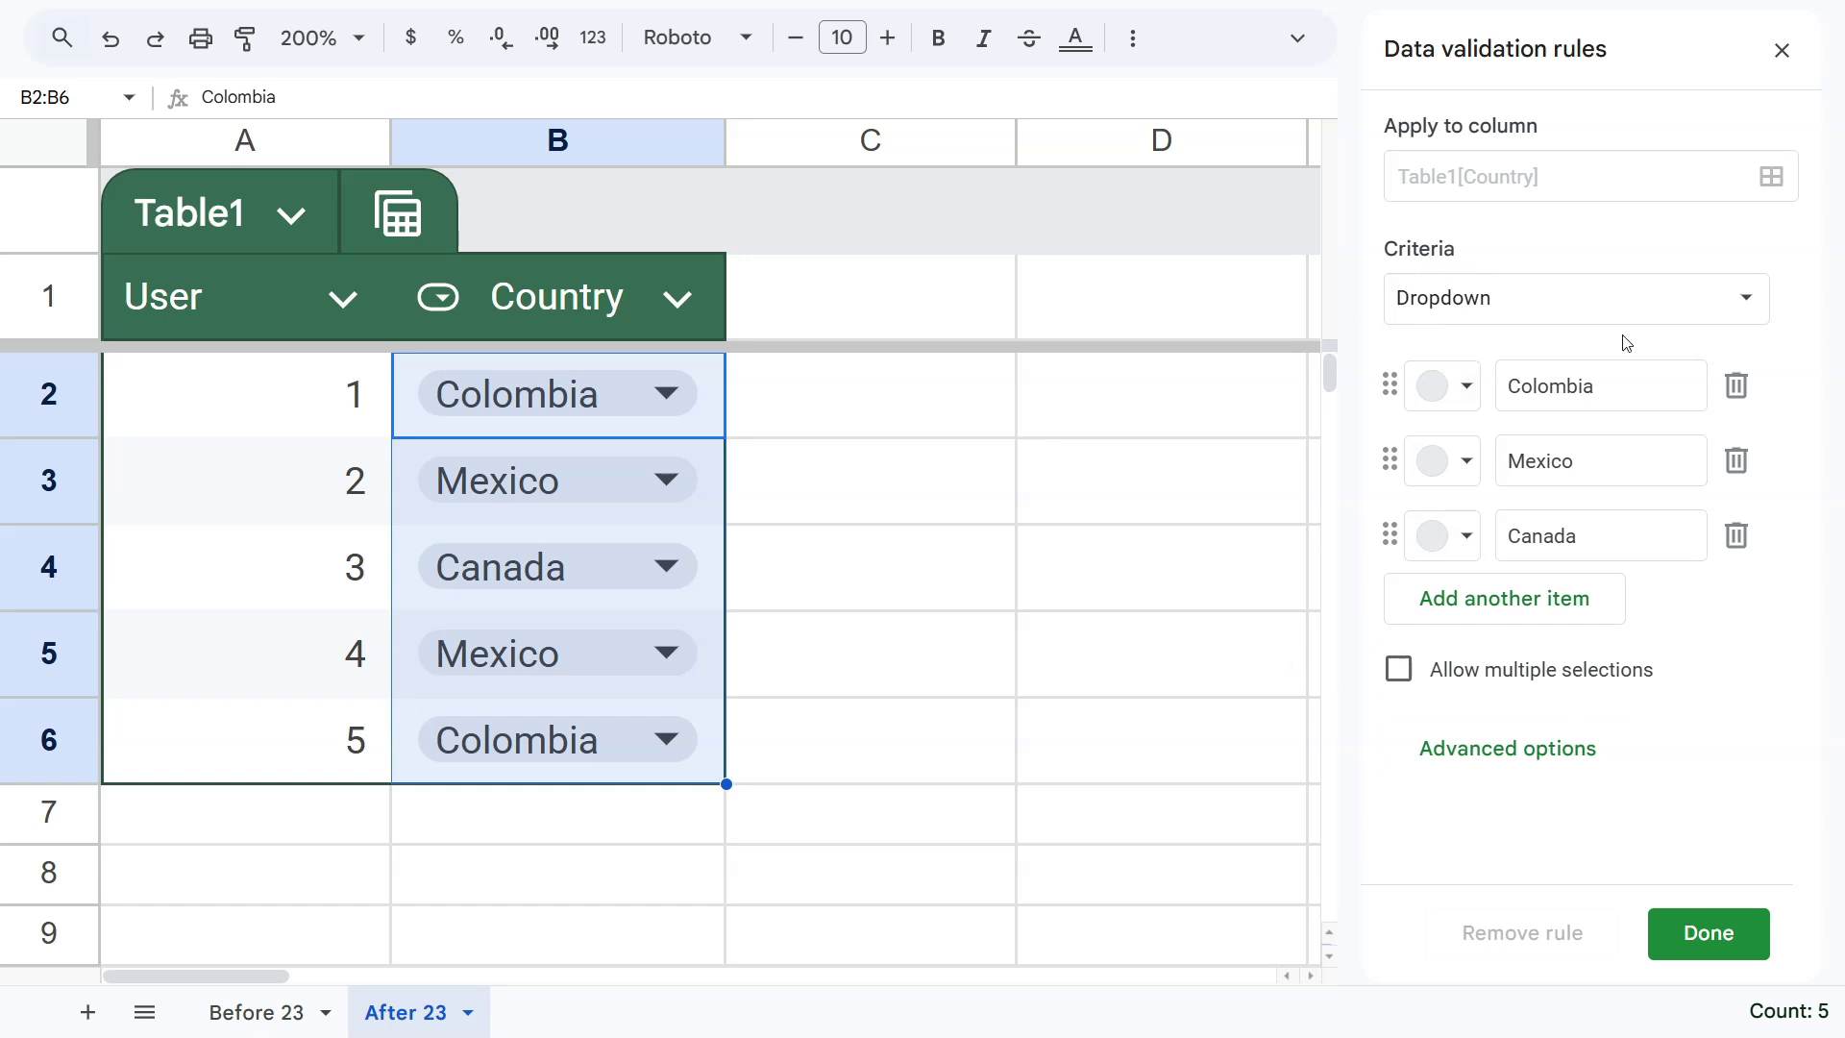
pyautogui.click(676, 405)
pyautogui.click(790, 477)
pyautogui.moveTo(721, 411); pyautogui.dragTo(723, 751)
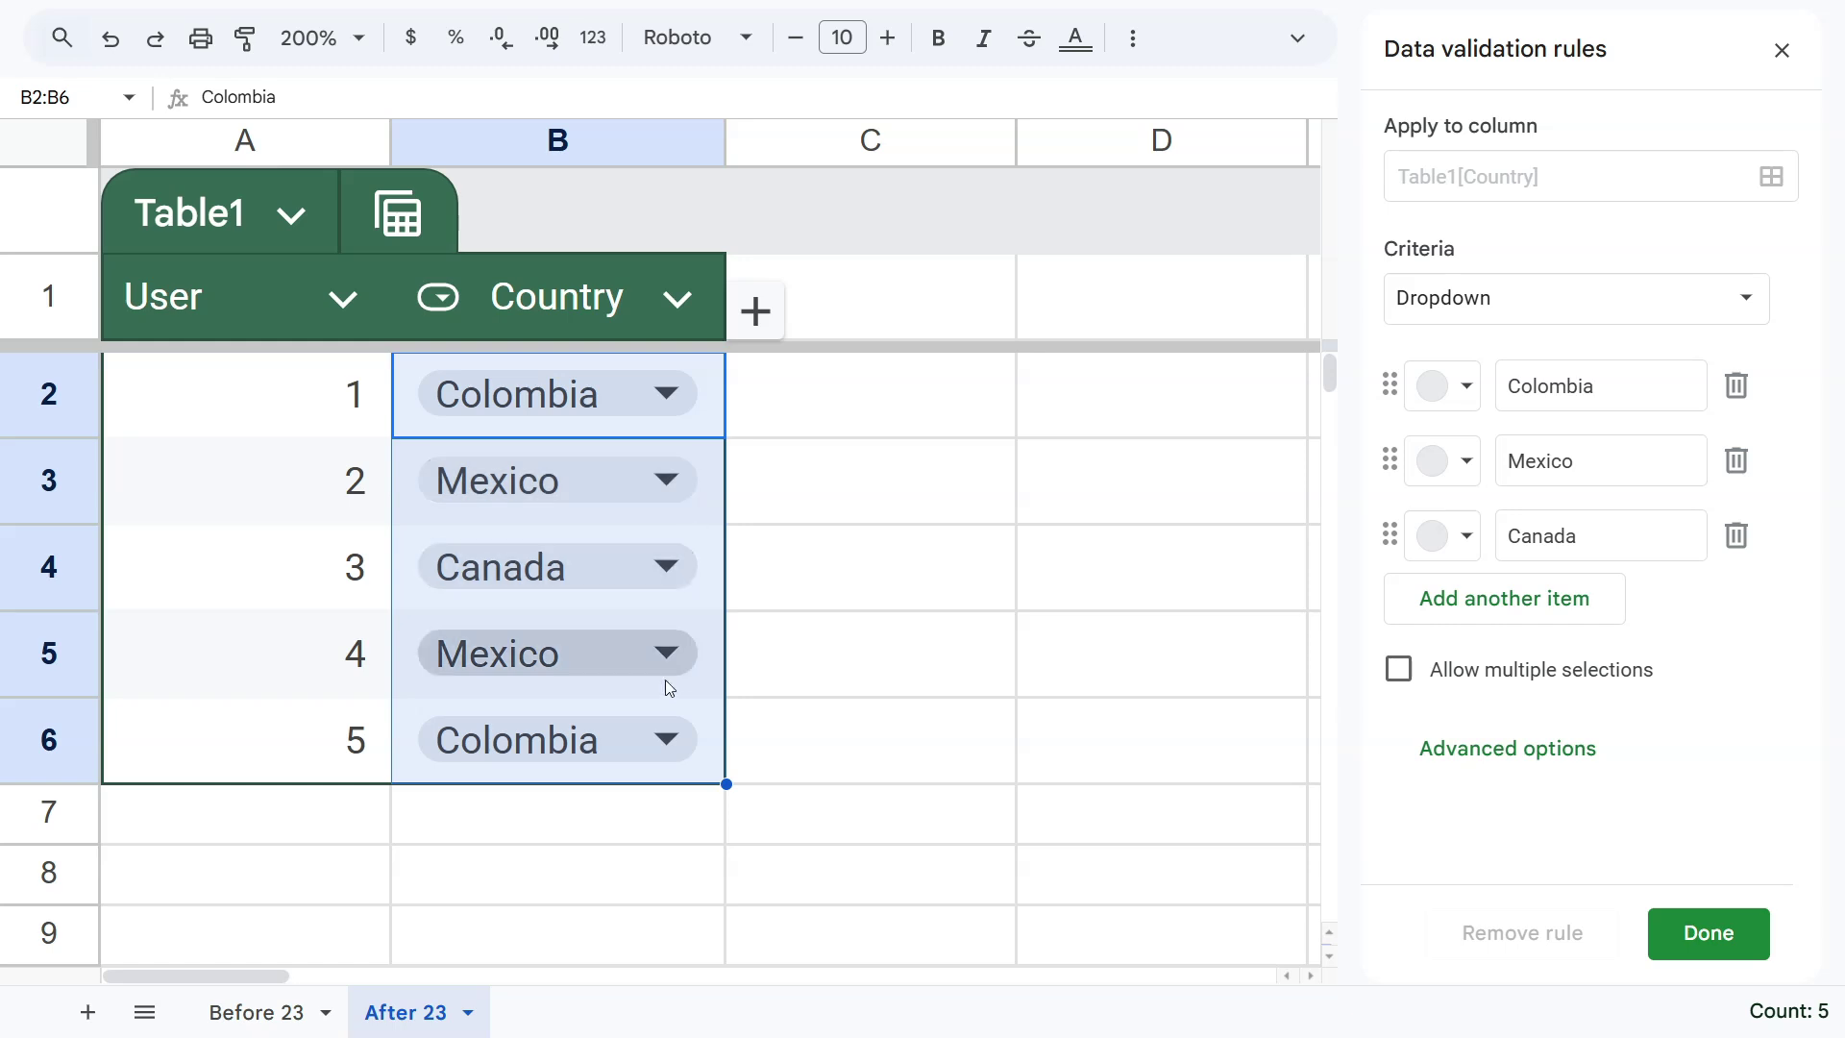
pyautogui.click(717, 688)
# Step: Add user 6 to the table in cell A7 of After 23
pyautogui.click(350, 831)
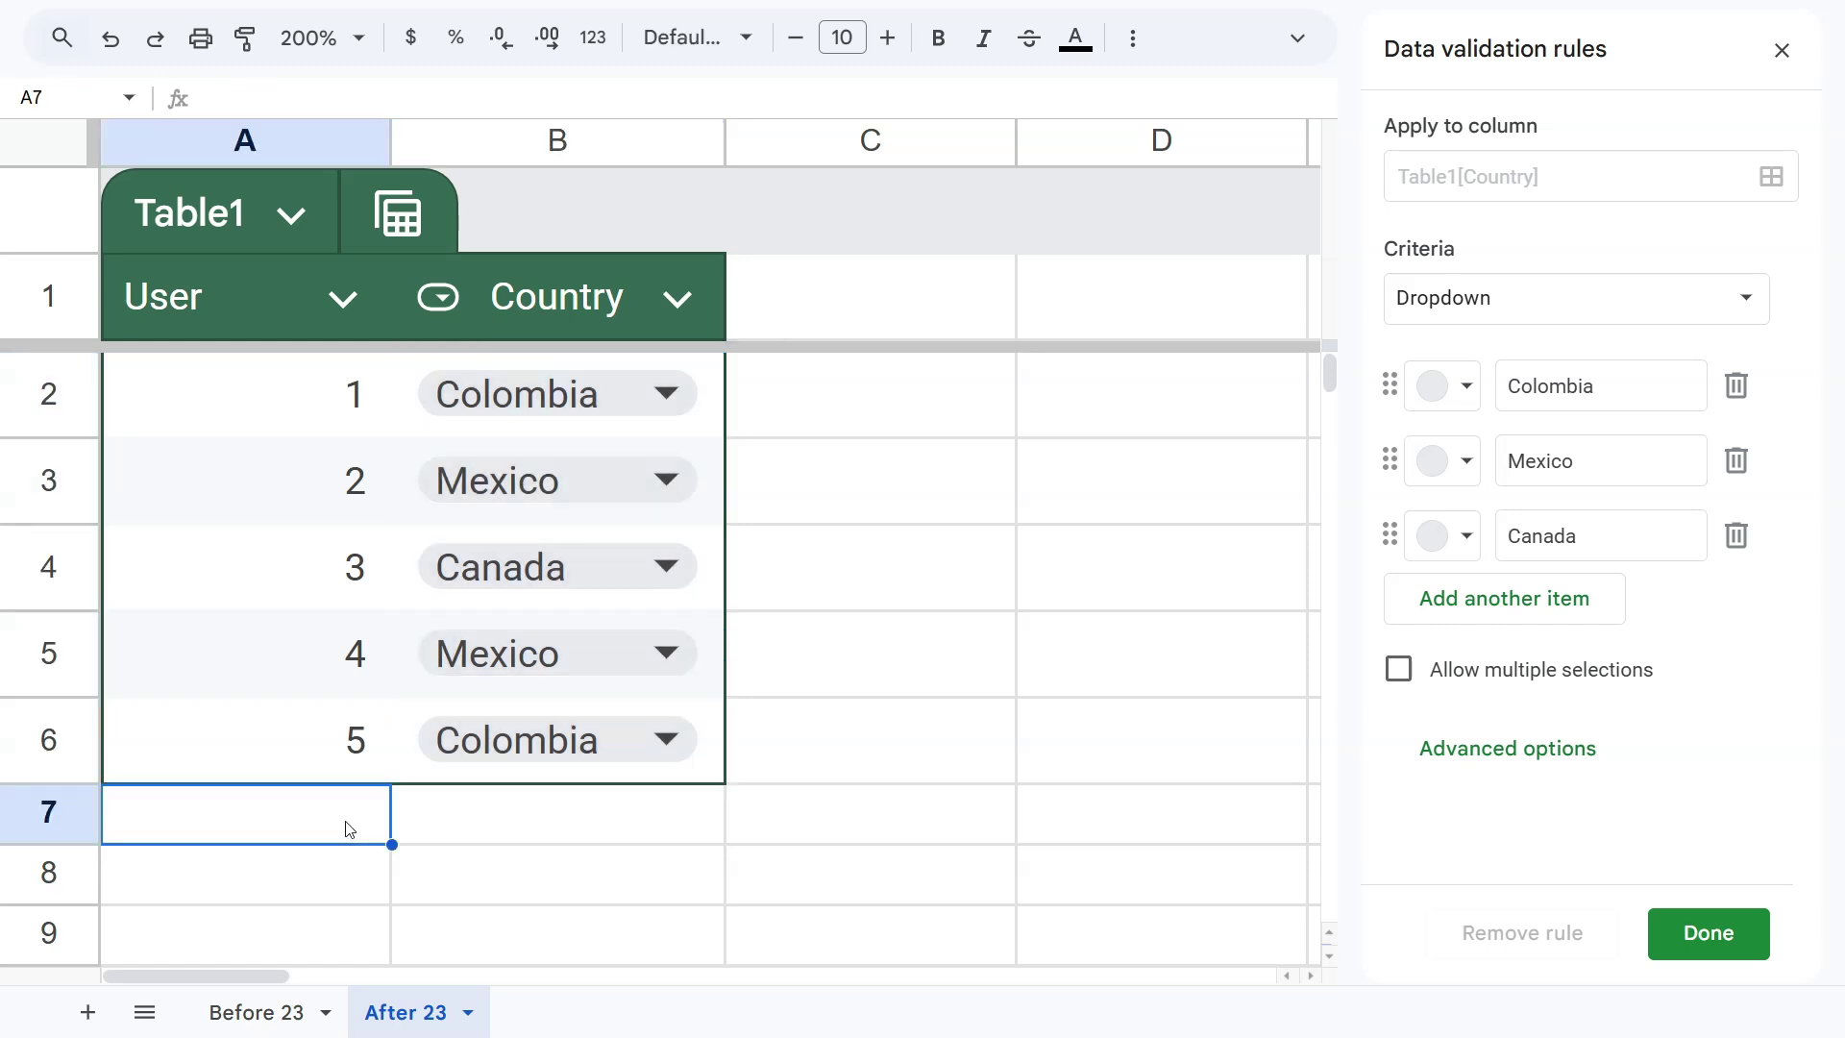
pyautogui.write('6')
pyautogui.press('Return')
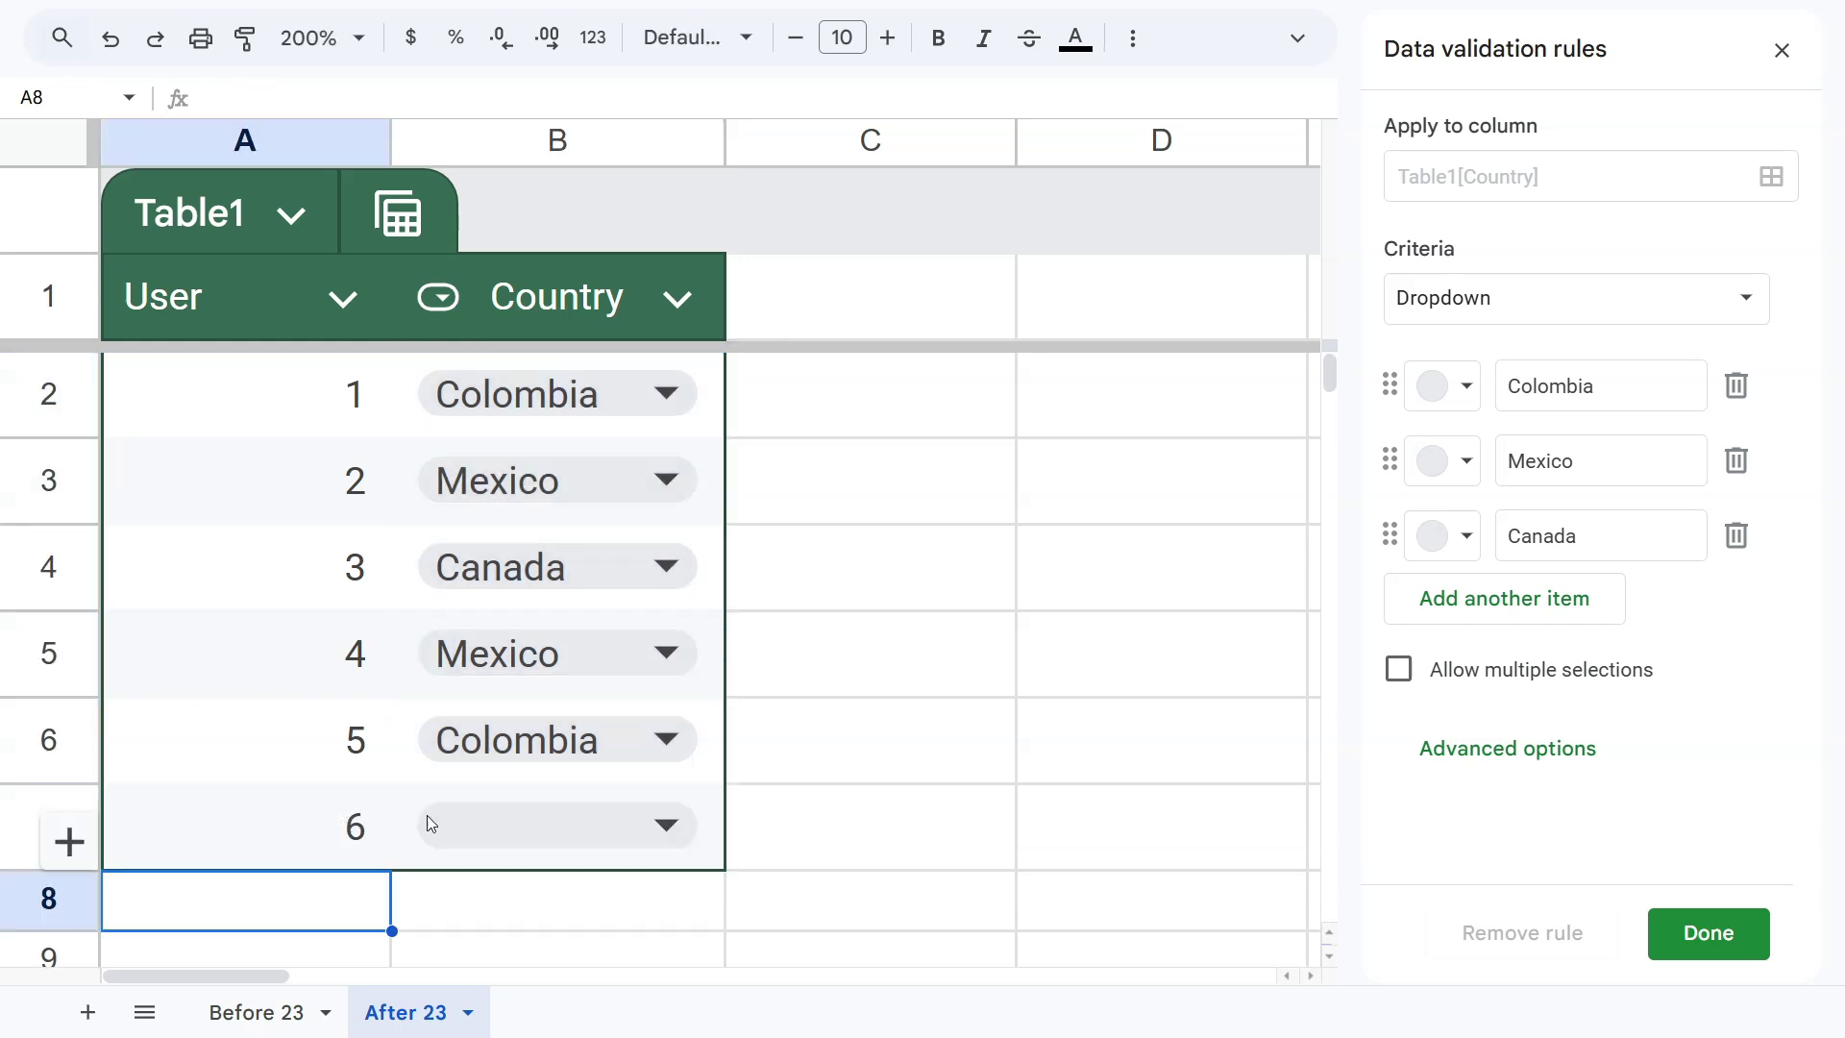
# Step: Enter Argentina as the country of user 6 in B7 and inspect the cell's validation note
pyautogui.click(600, 821)
pyautogui.click(649, 825)
pyautogui.click(803, 840)
pyautogui.click(540, 832)
pyautogui.click(817, 844)
pyautogui.press('Left')
pyautogui.write('Argentina')
pyautogui.press('Return')
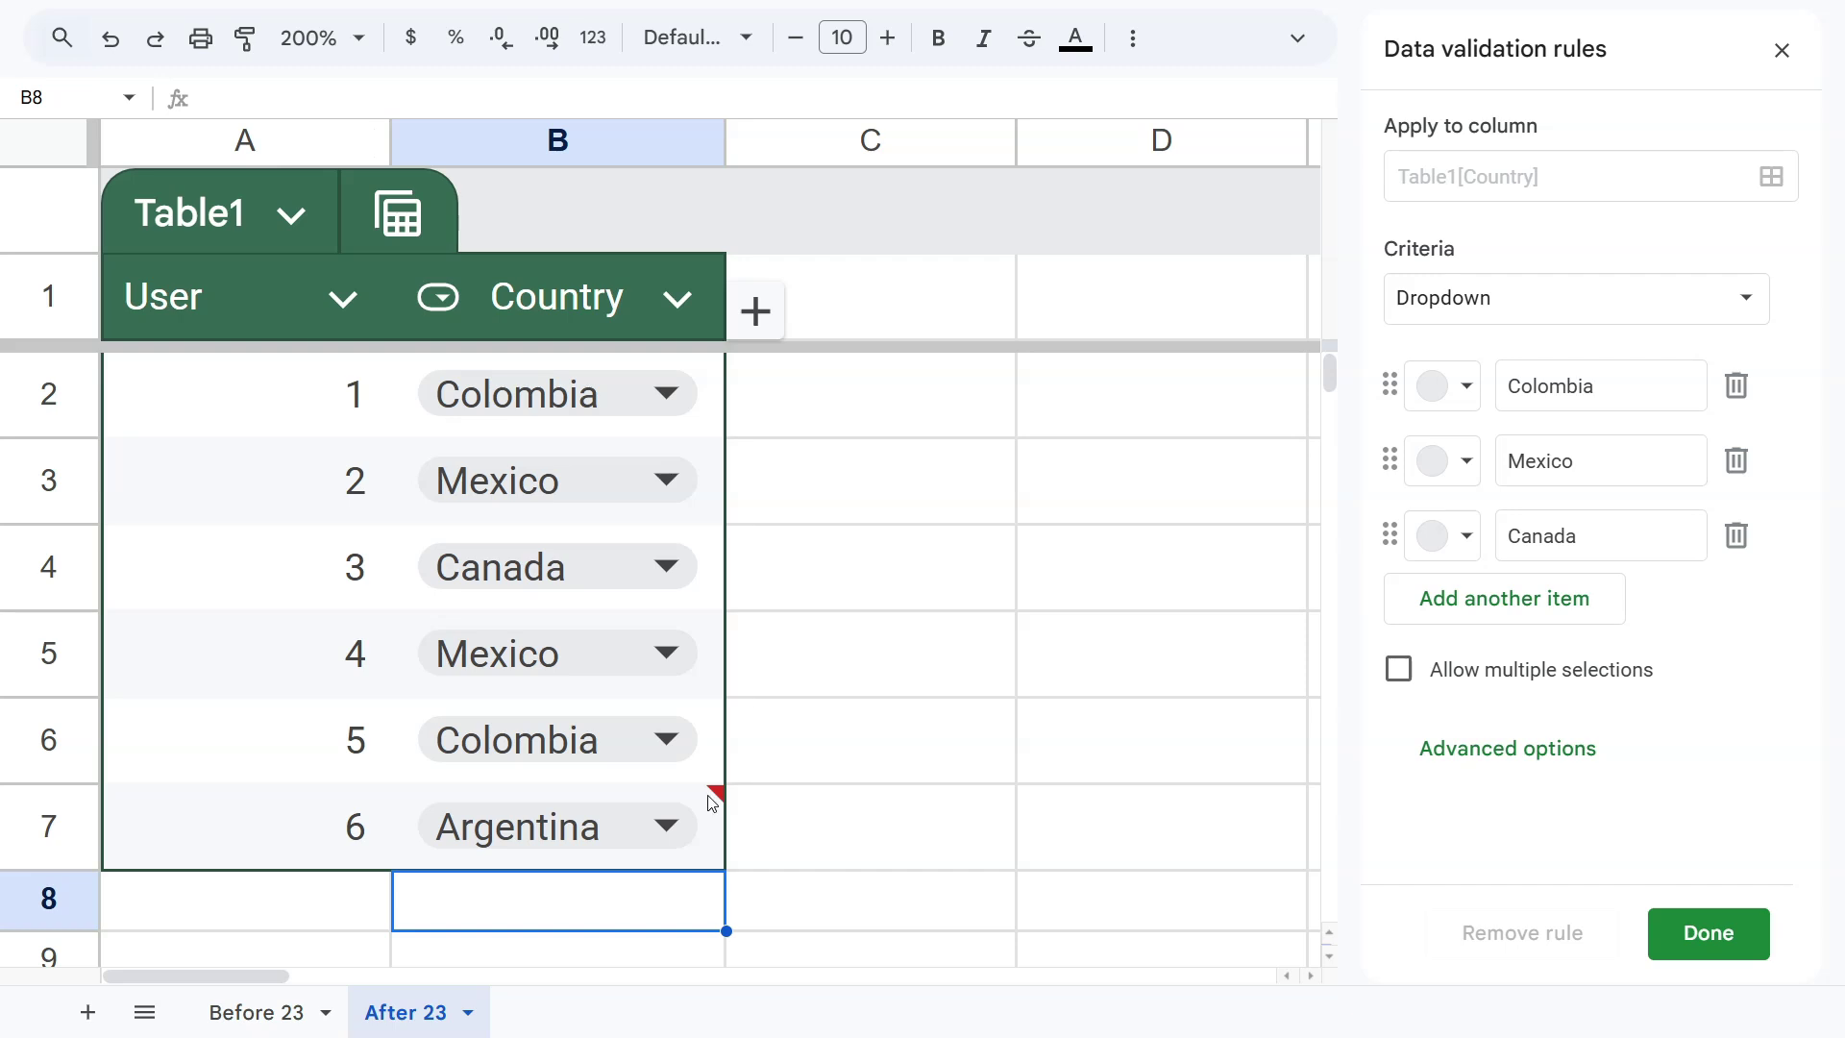
pyautogui.moveTo(710, 802)
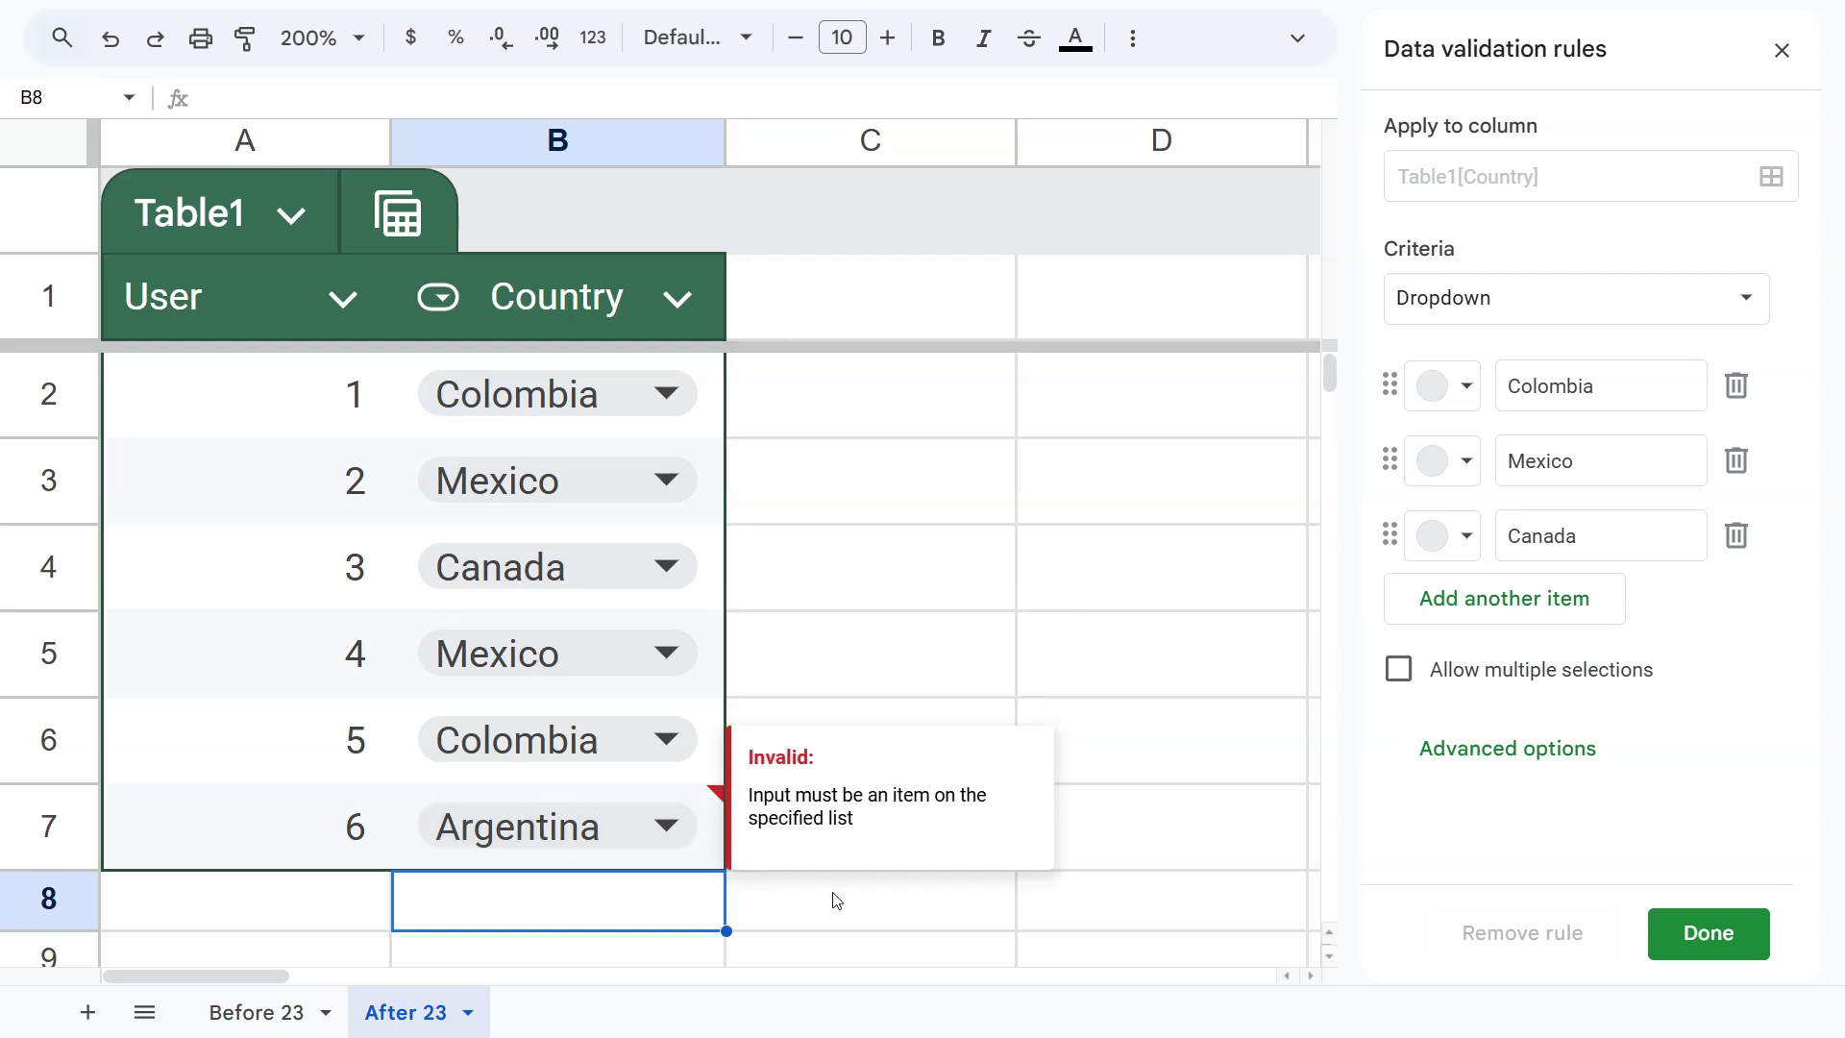
pyautogui.click(853, 914)
pyautogui.moveTo(696, 817)
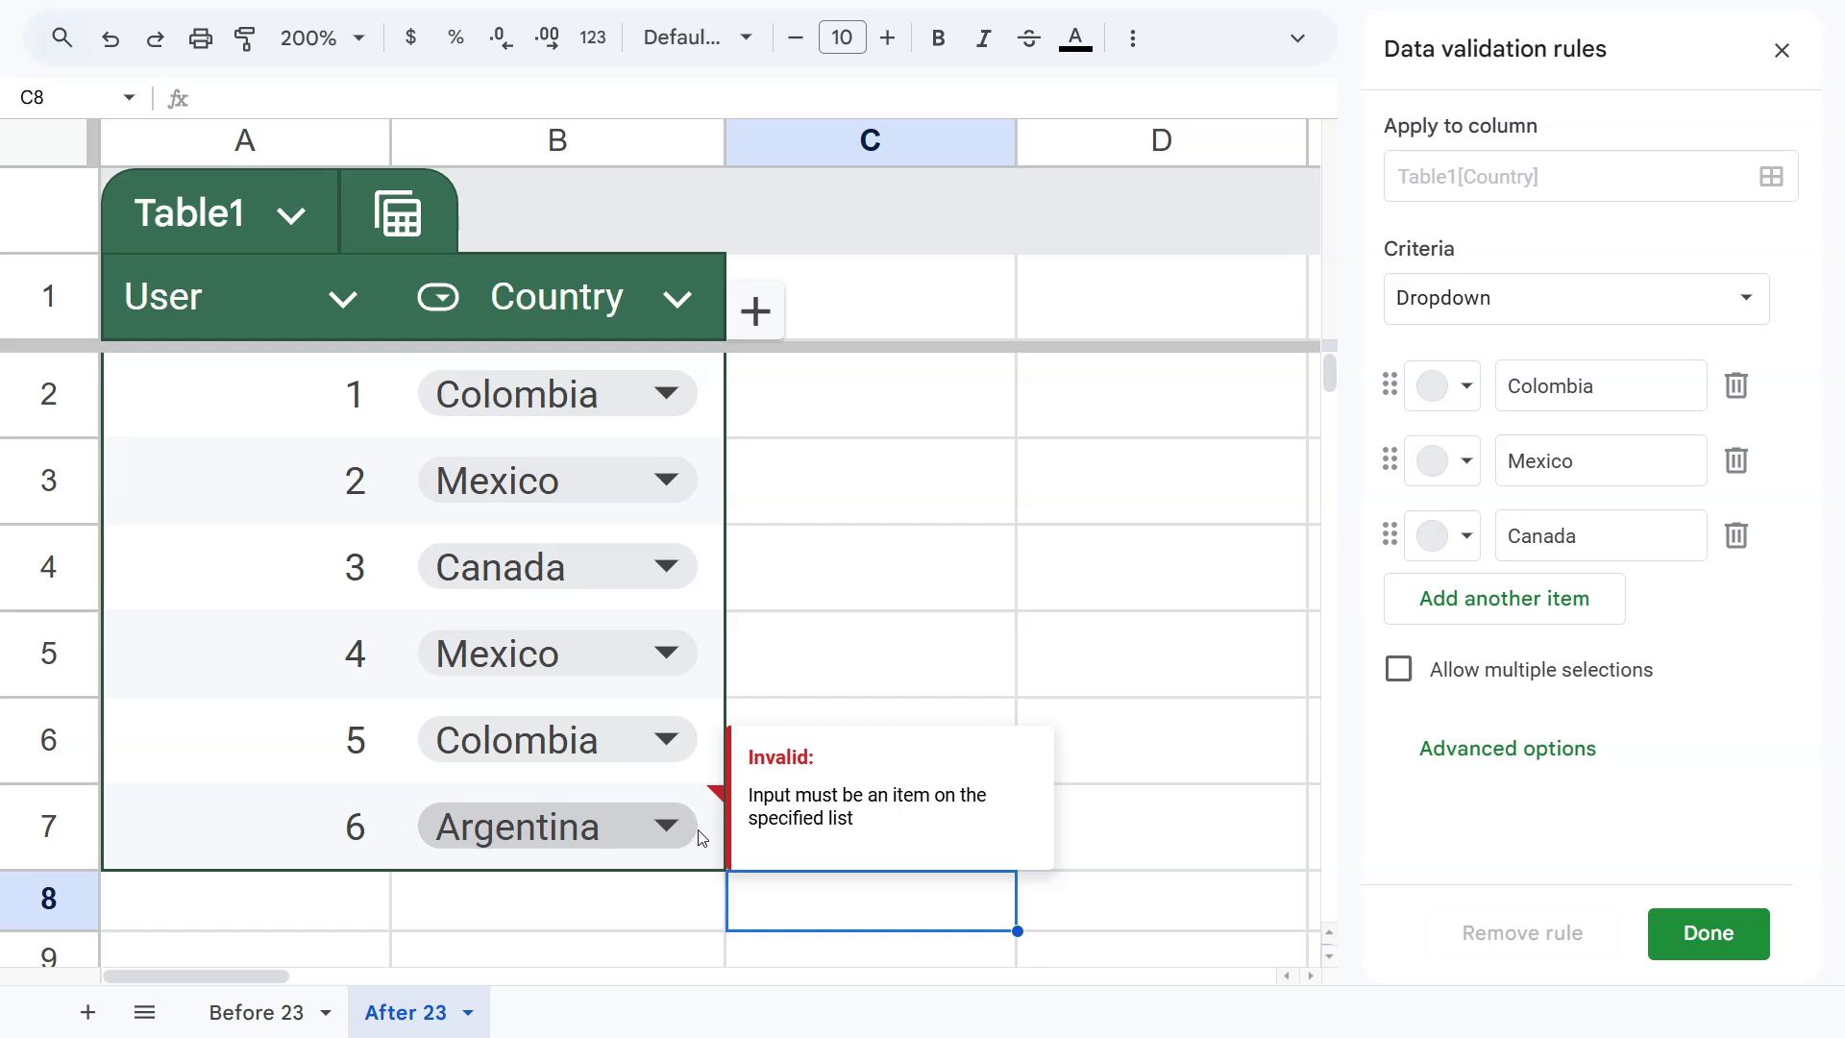
pyautogui.click(705, 840)
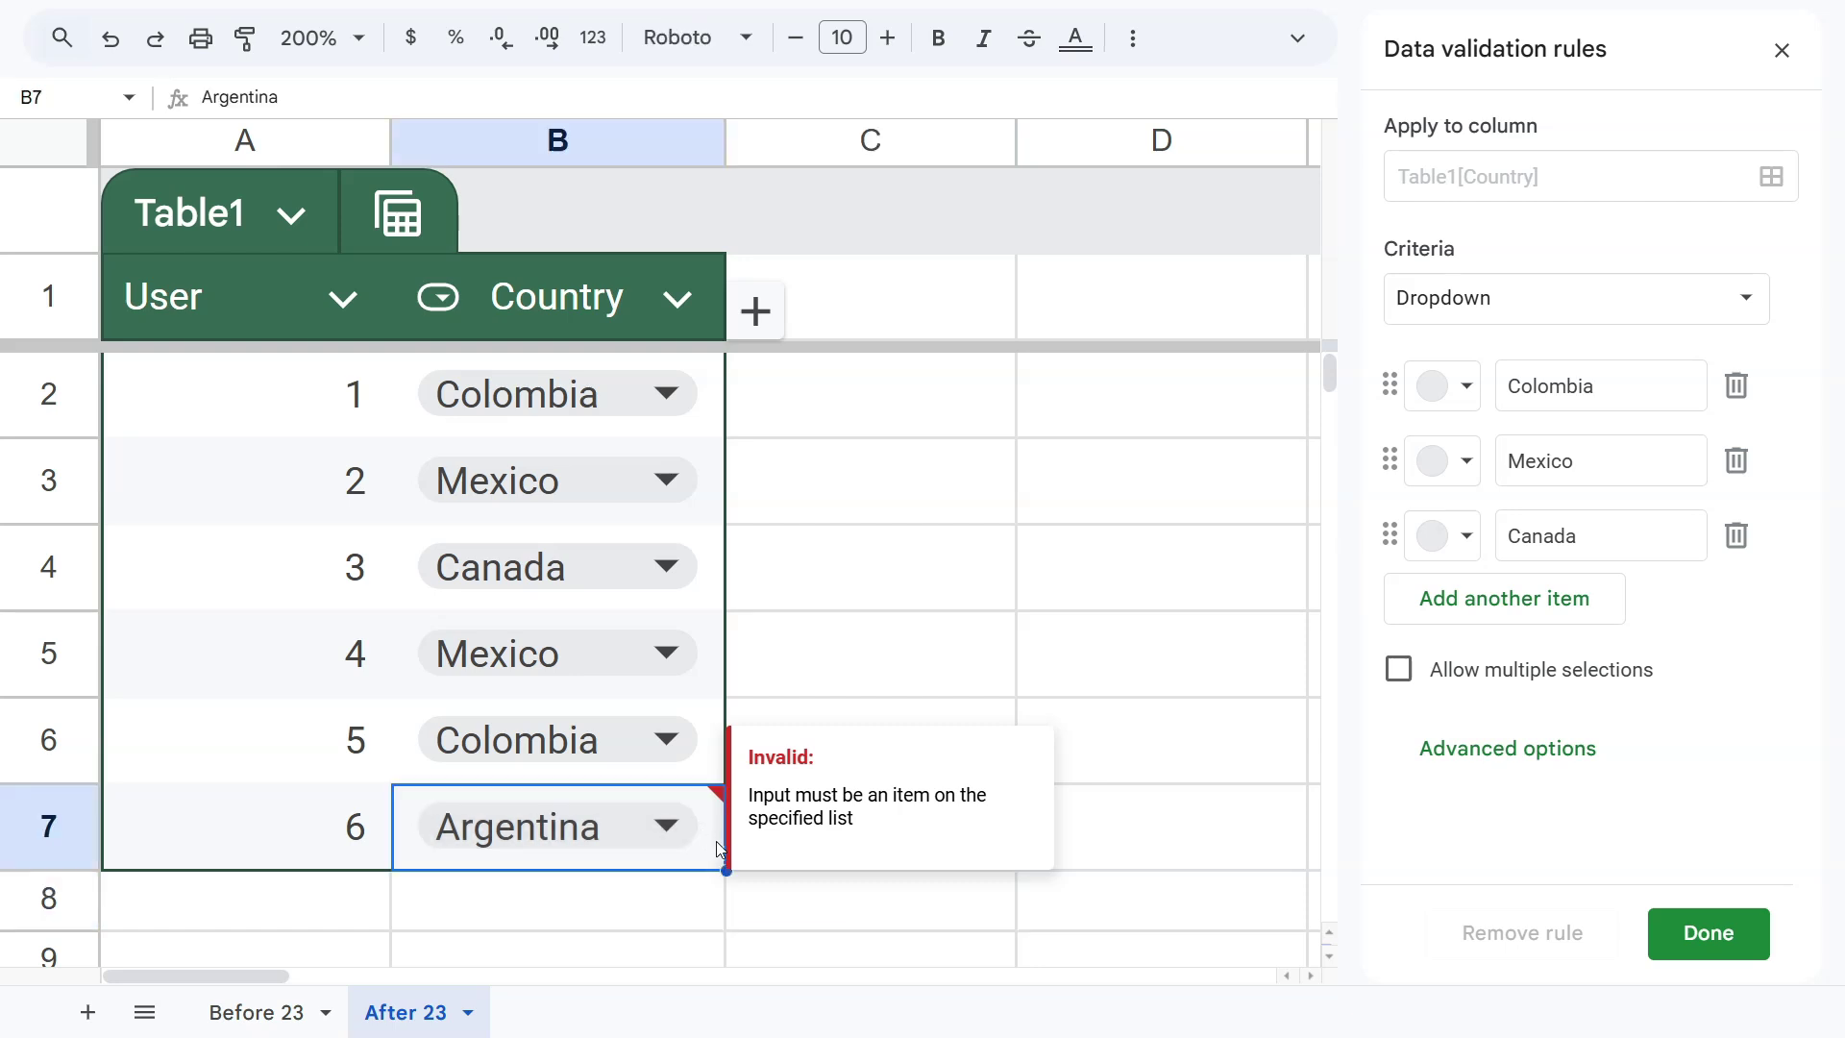
# Step: Add user 7 to the table in A8 and check the country options offered in B8
pyautogui.click(365, 894)
pyautogui.hotkey('ctrl', 'z')
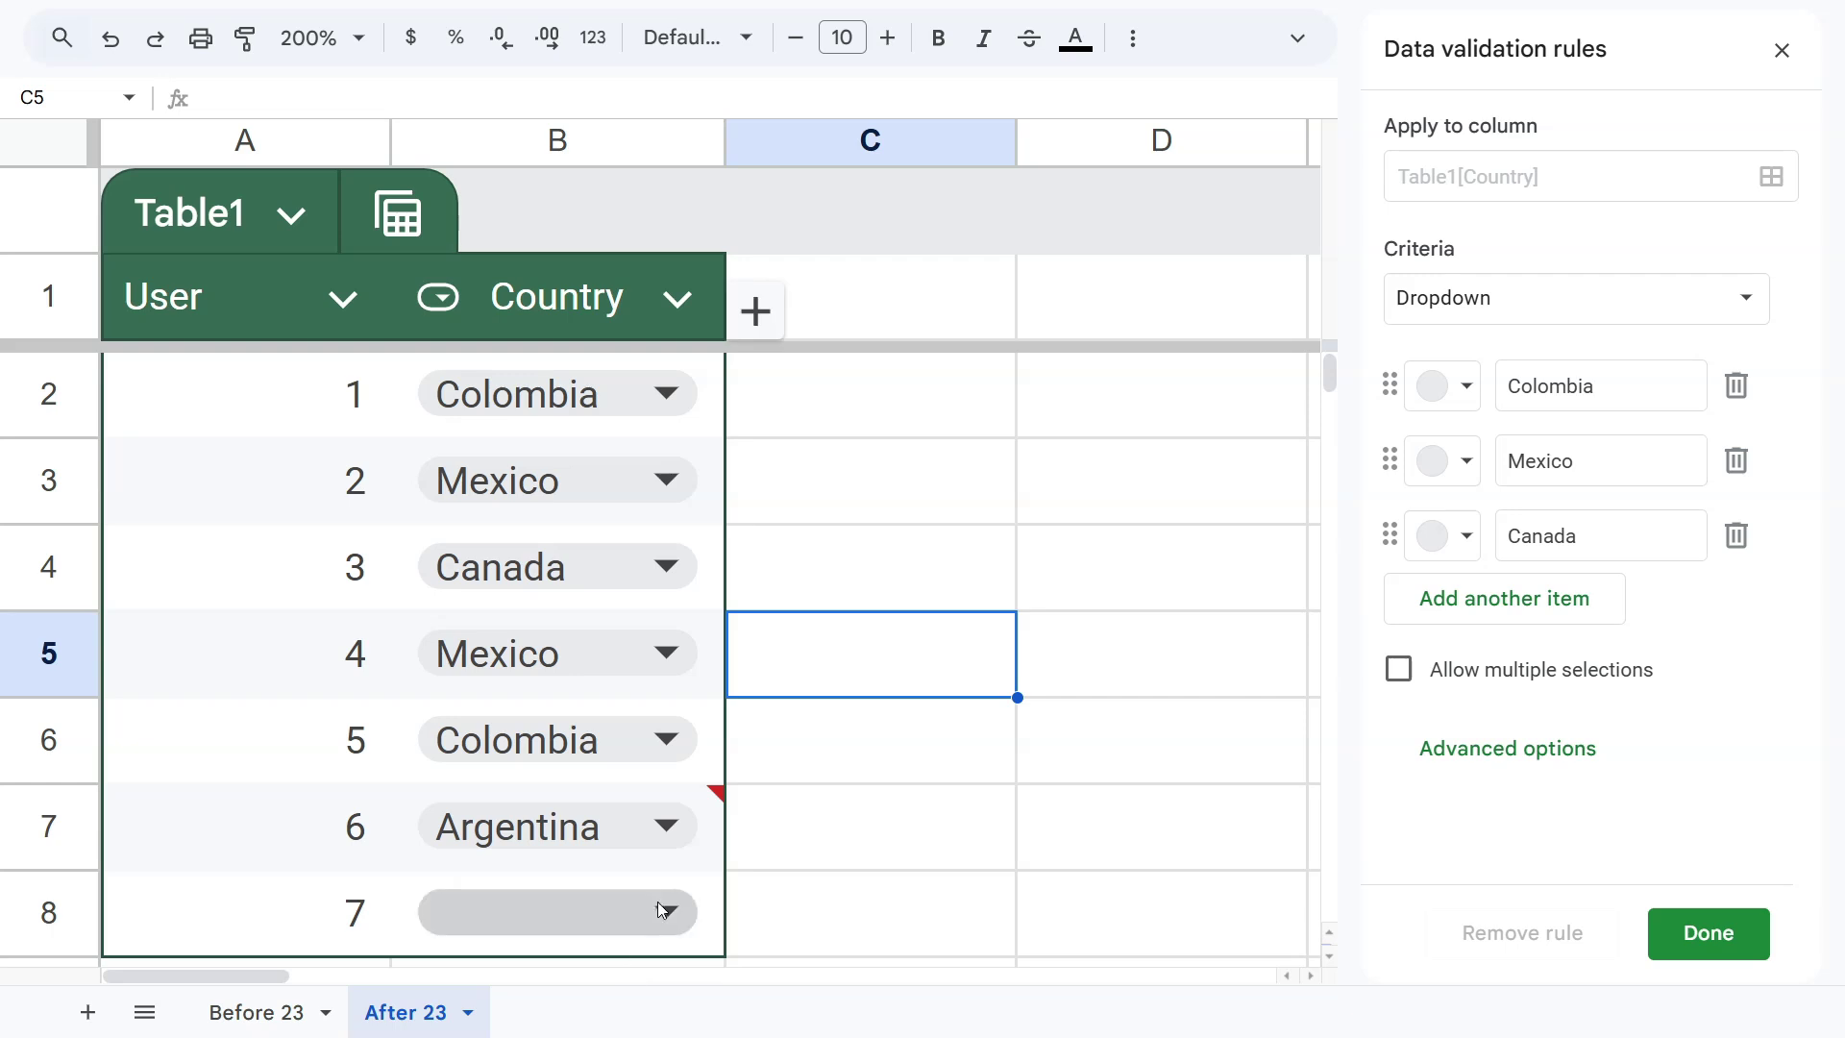
pyautogui.click(662, 910)
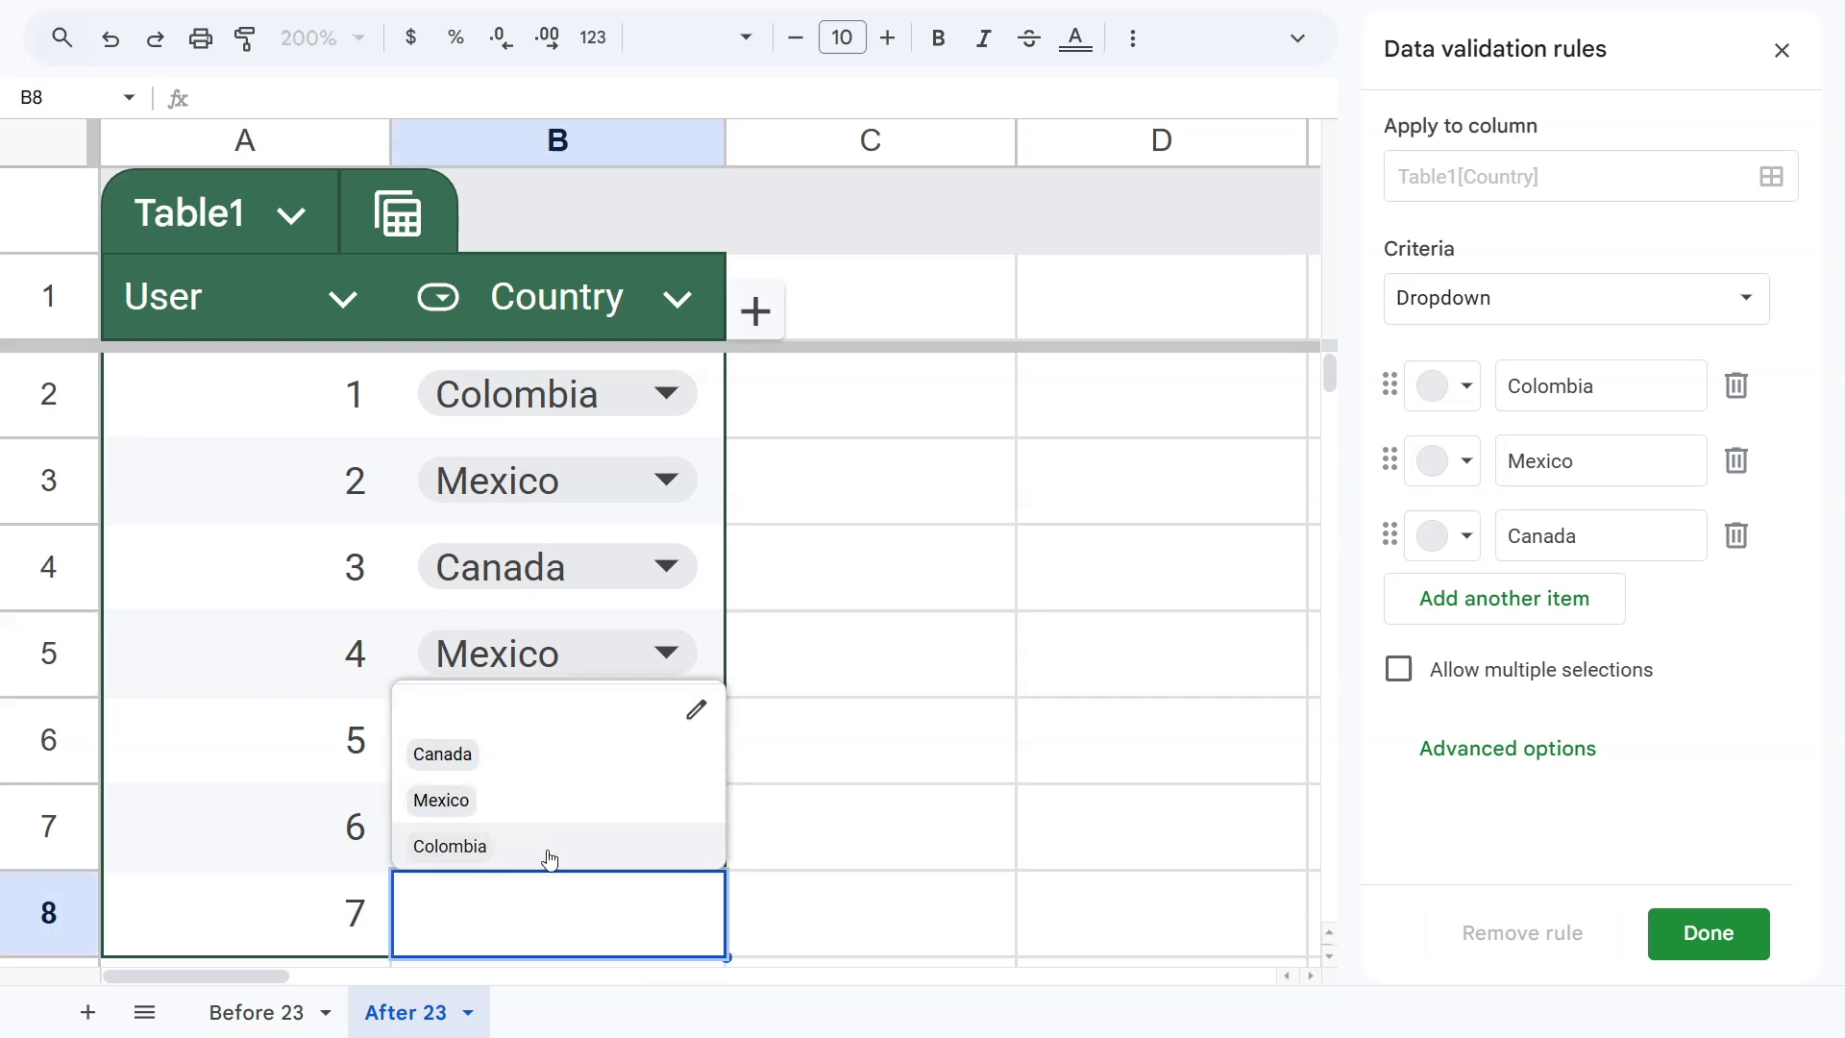
pyautogui.click(911, 836)
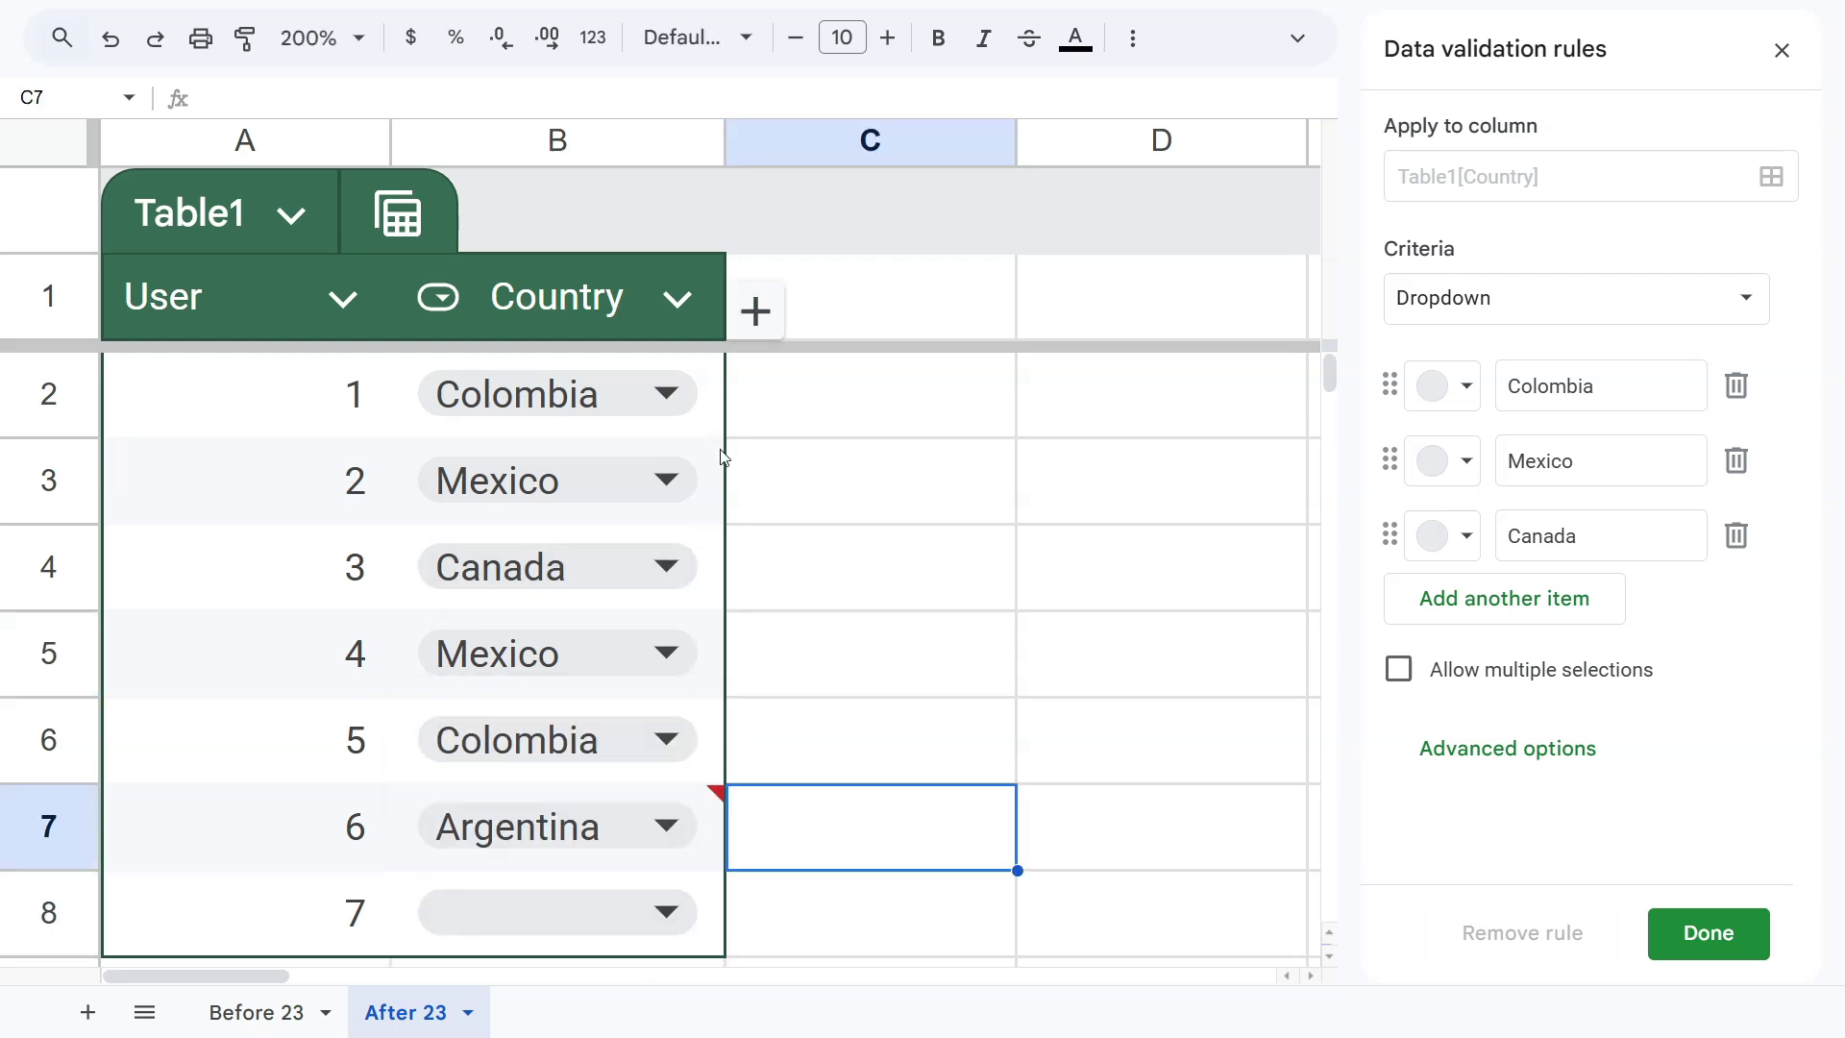
# Step: Rebuild the Country column's dropdown items by setting its column type to None and back to Dropdown
pyautogui.click(678, 309)
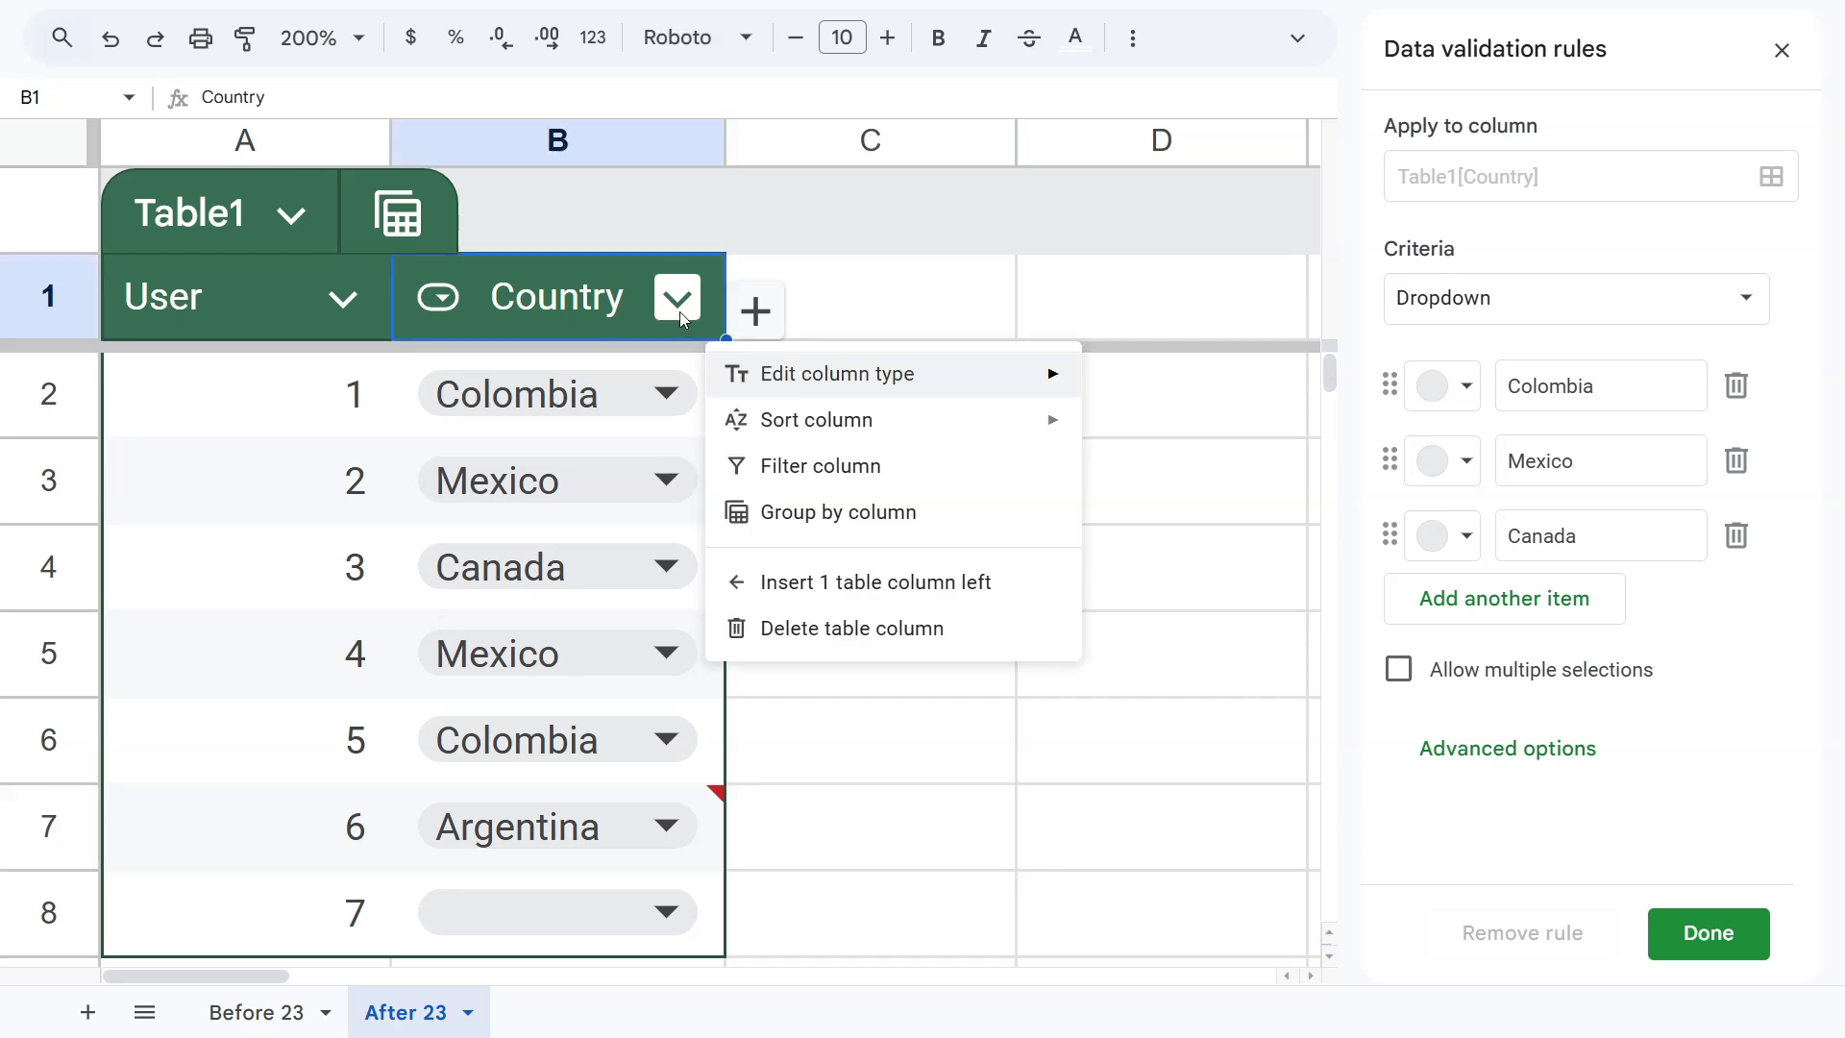
pyautogui.moveTo(807, 389)
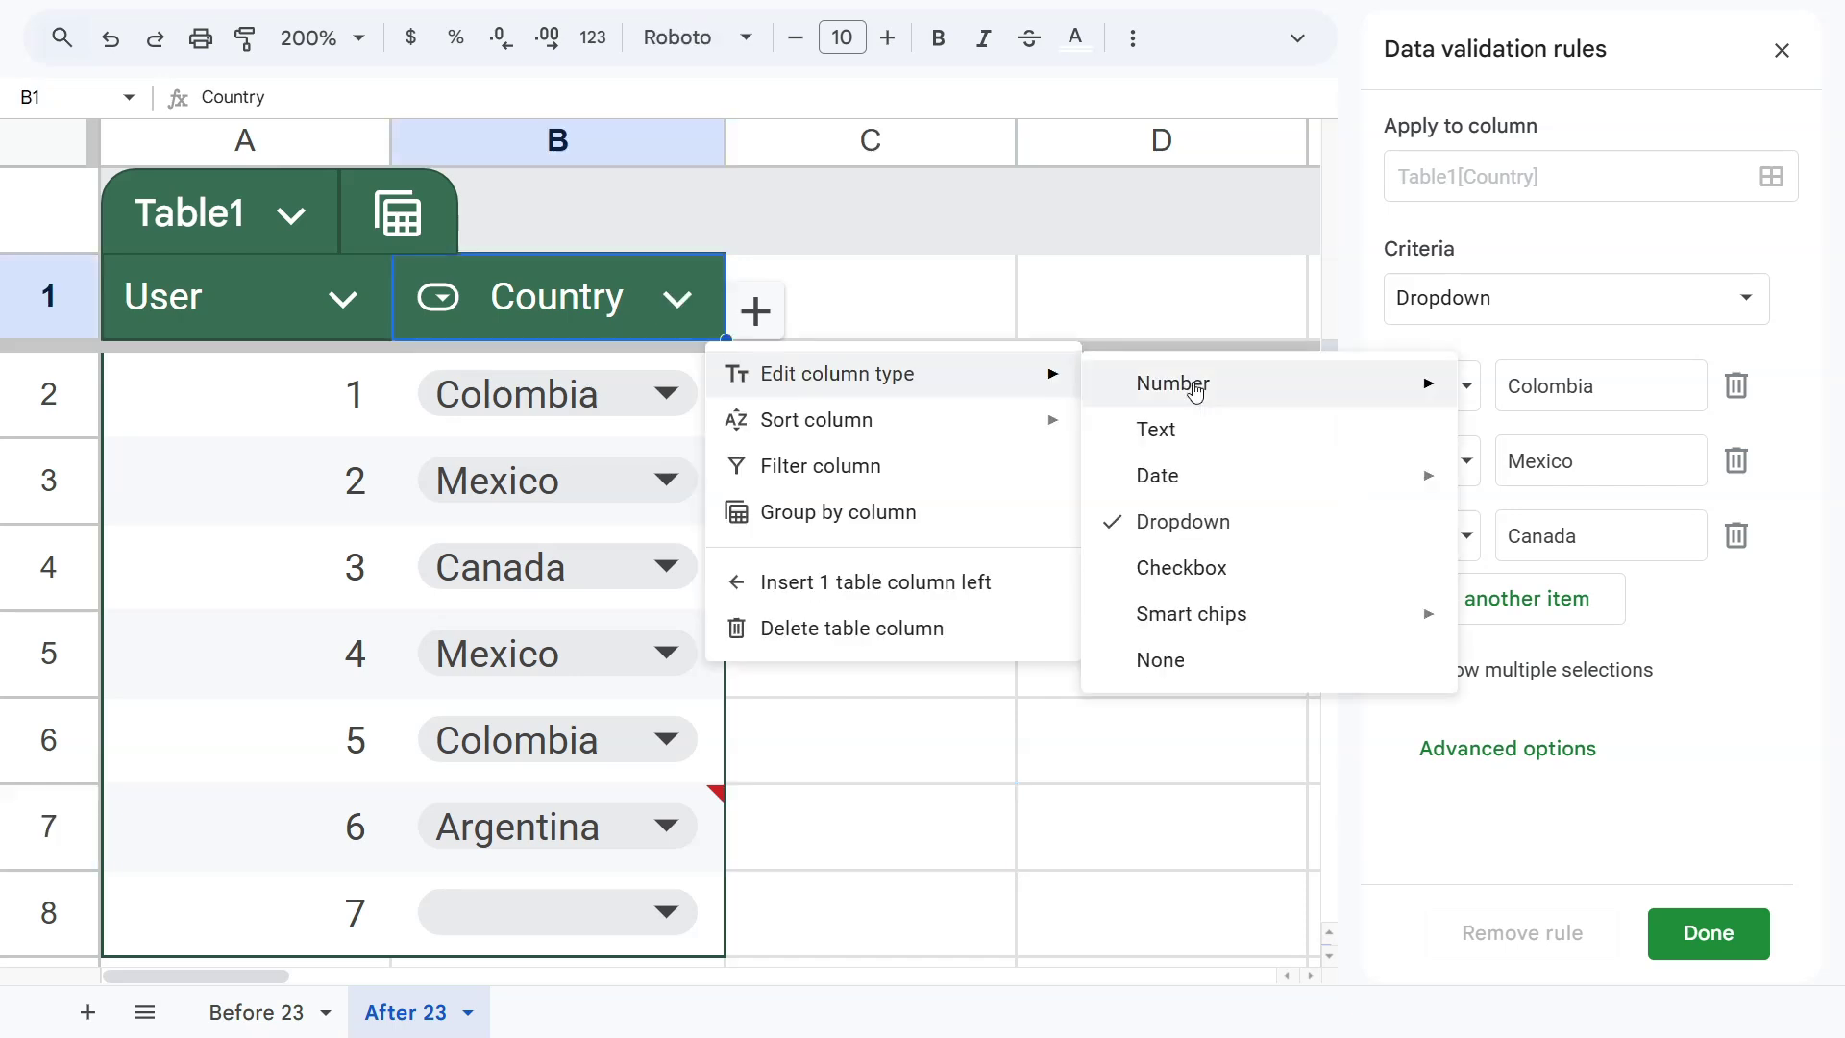
pyautogui.click(1186, 663)
pyautogui.click(679, 311)
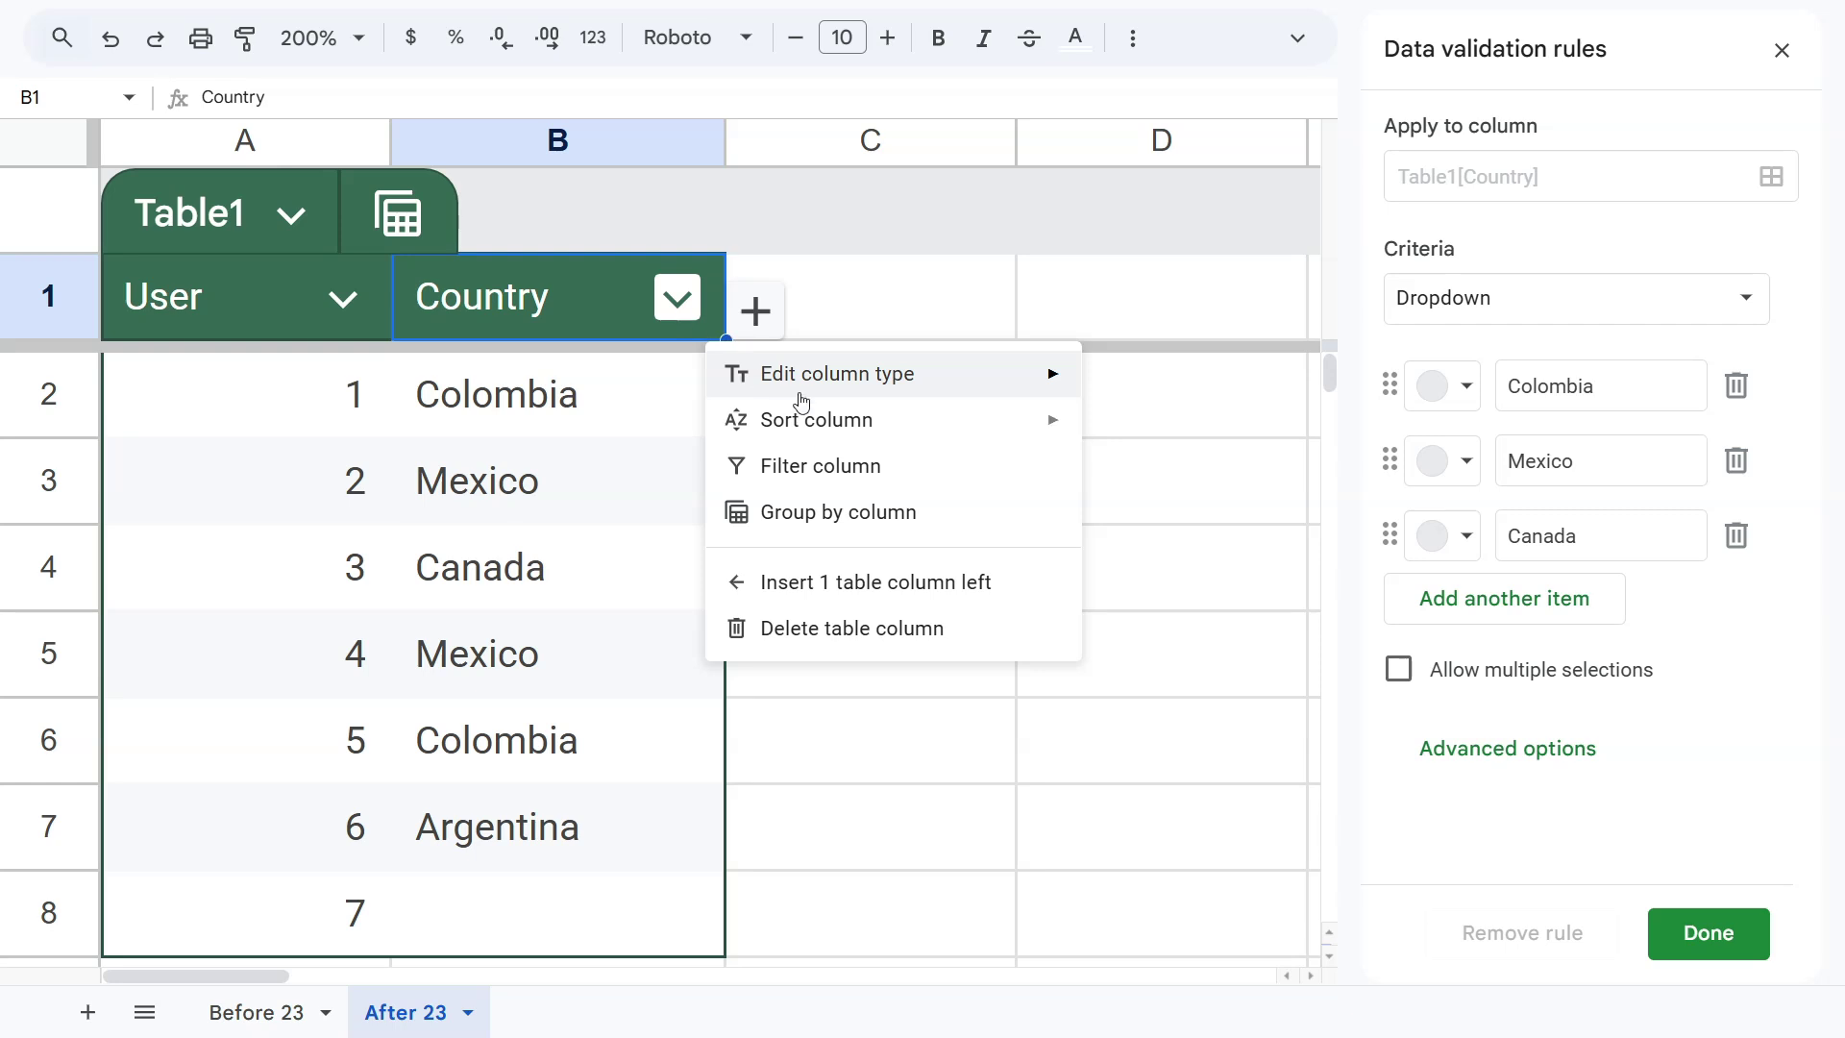
pyautogui.moveTo(799, 396)
pyautogui.click(1201, 538)
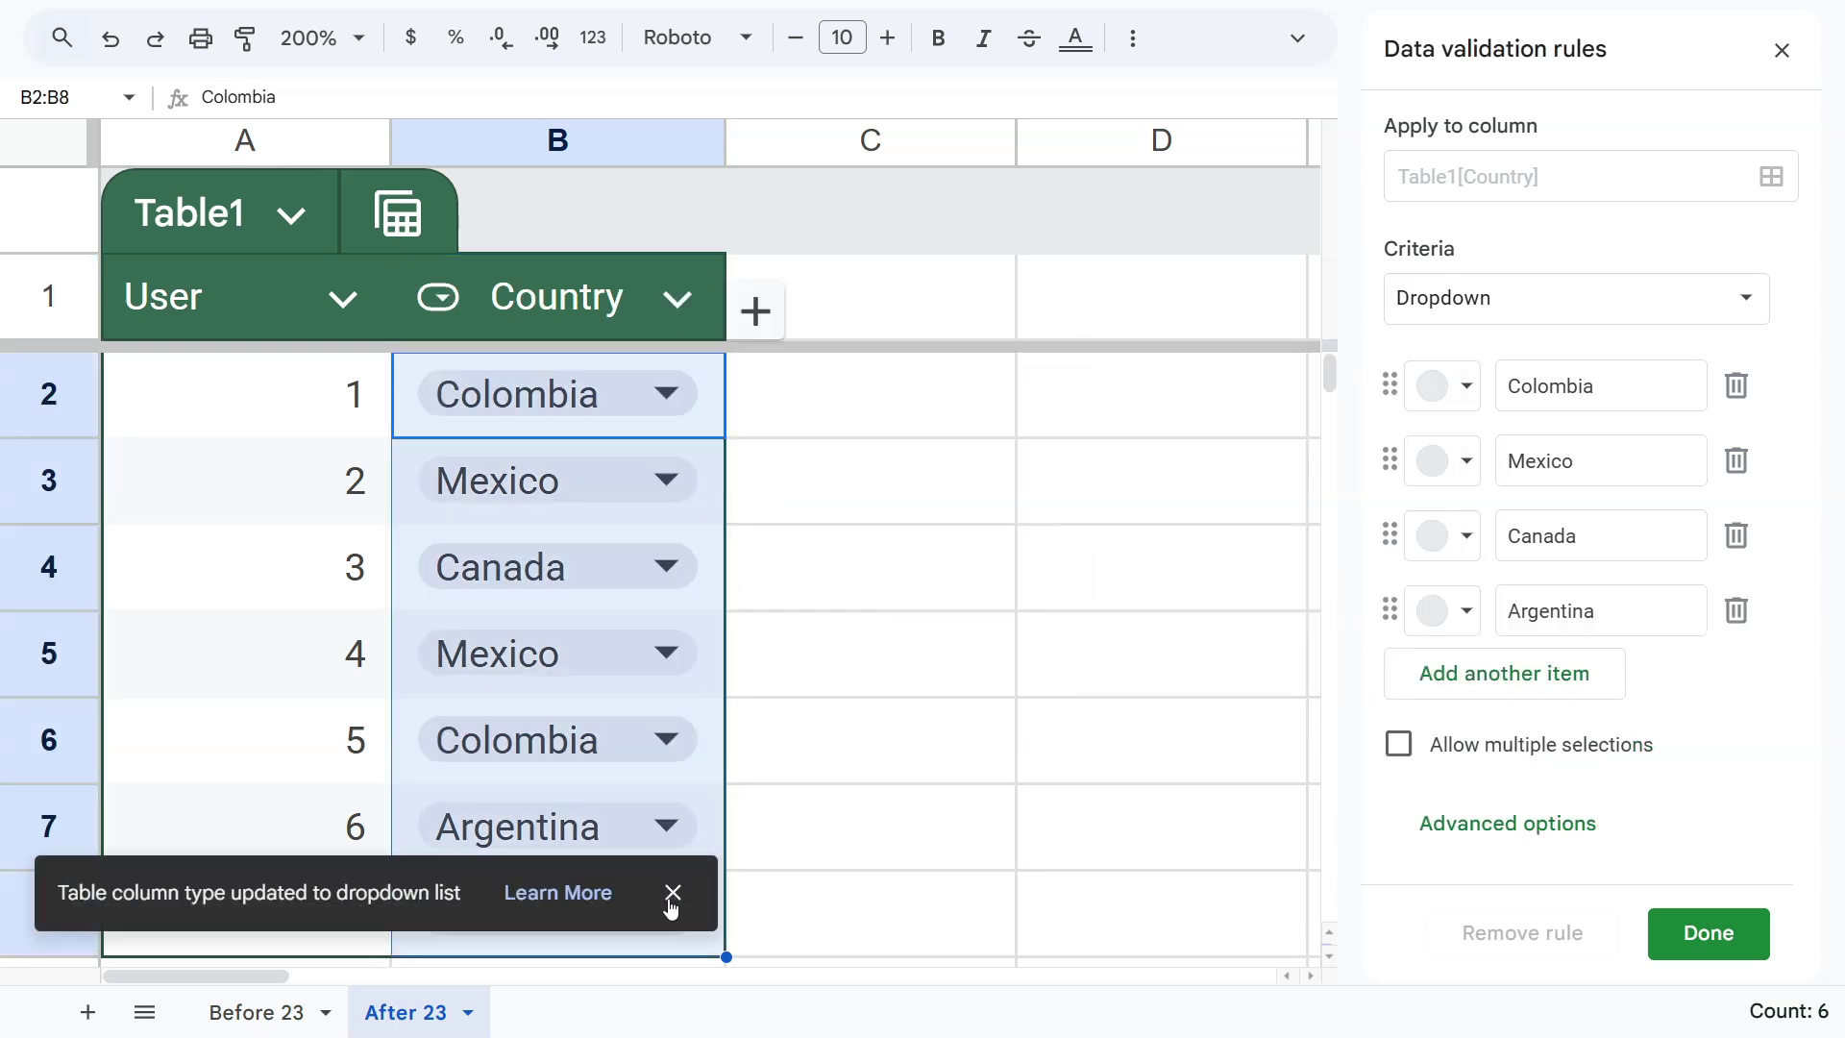
# Step: Check the country options offered in B7 and dismiss the column type notification
pyautogui.click(666, 826)
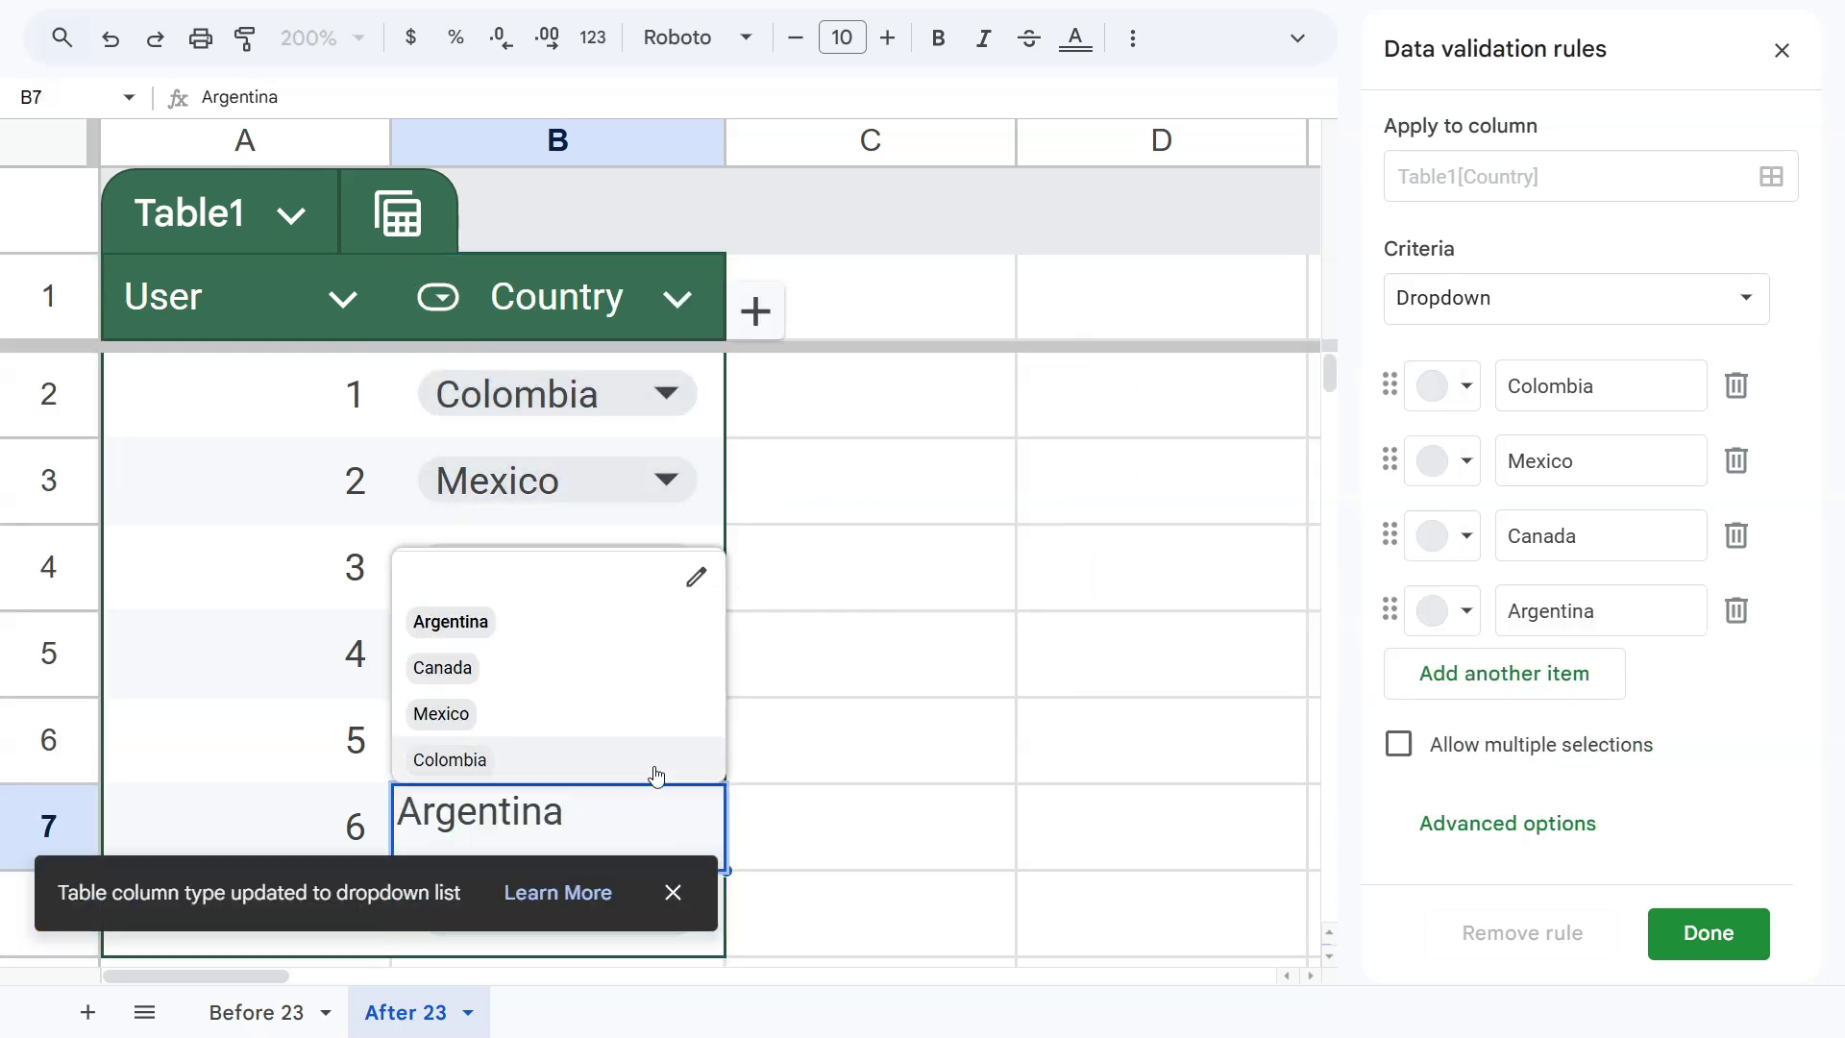
pyautogui.click(788, 726)
pyautogui.click(828, 652)
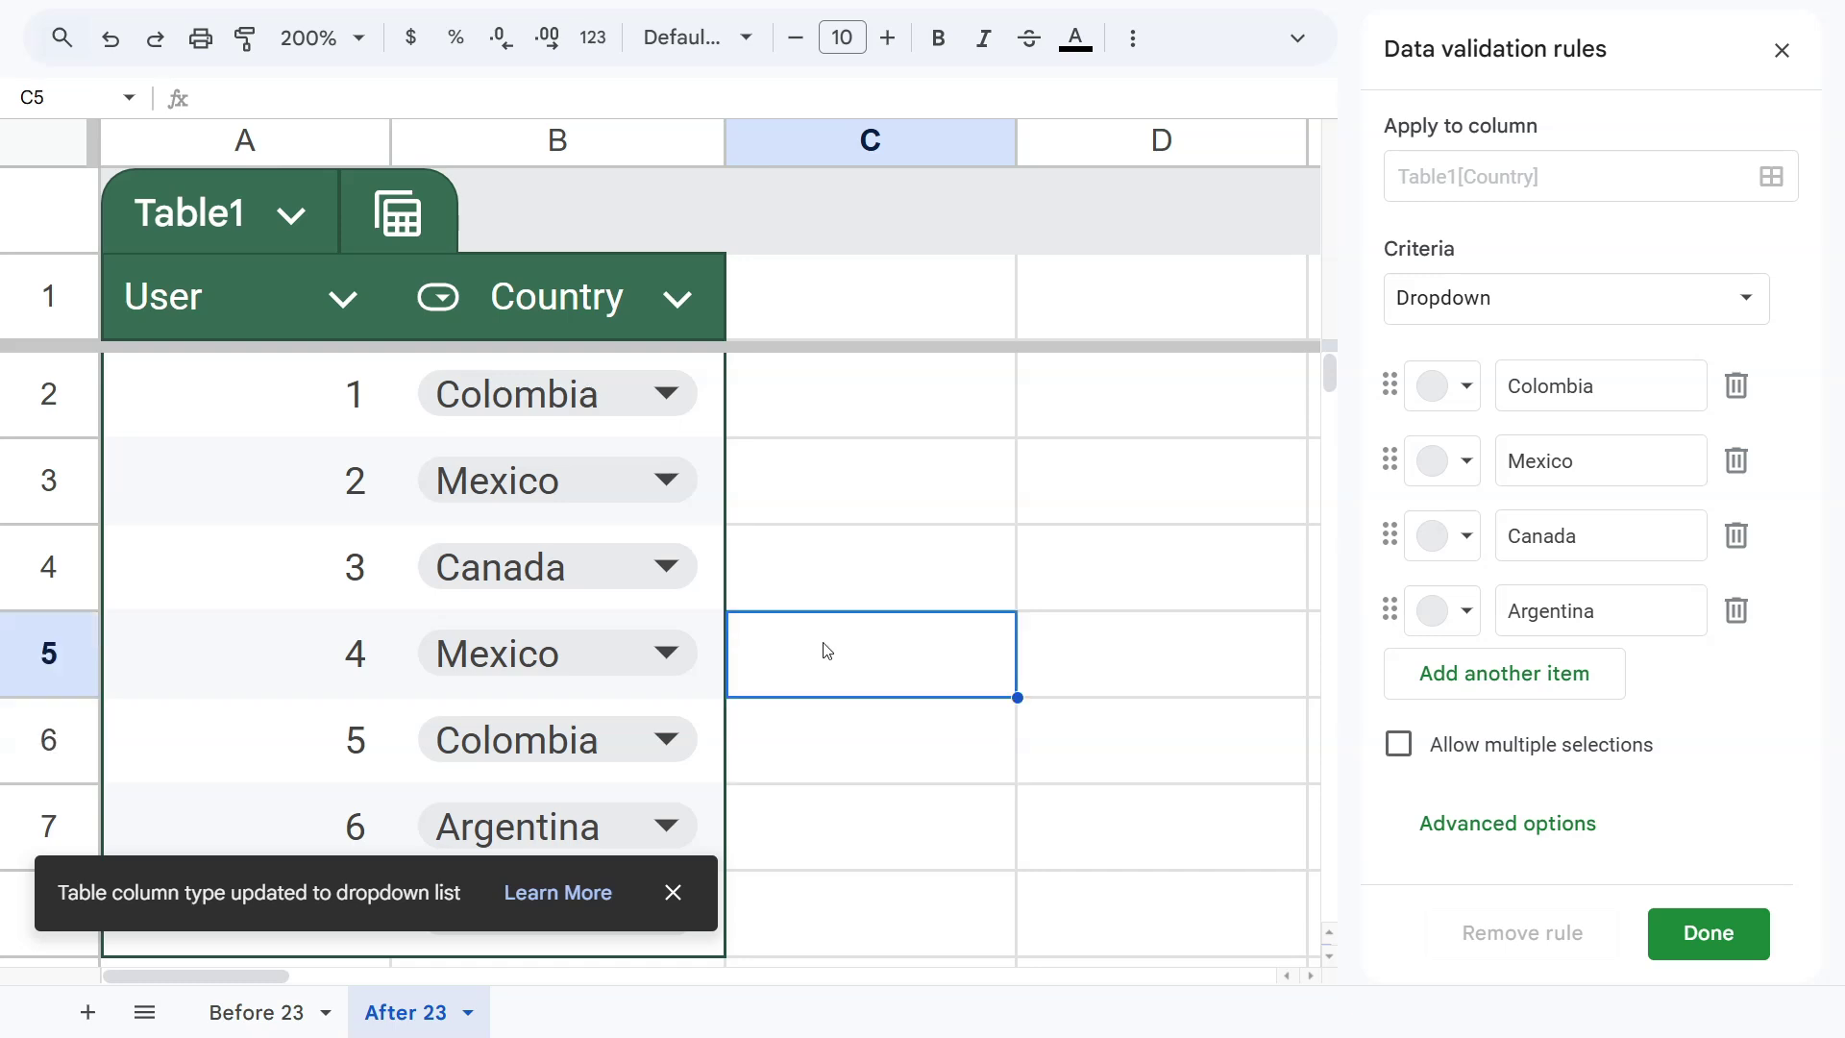
pyautogui.click(888, 538)
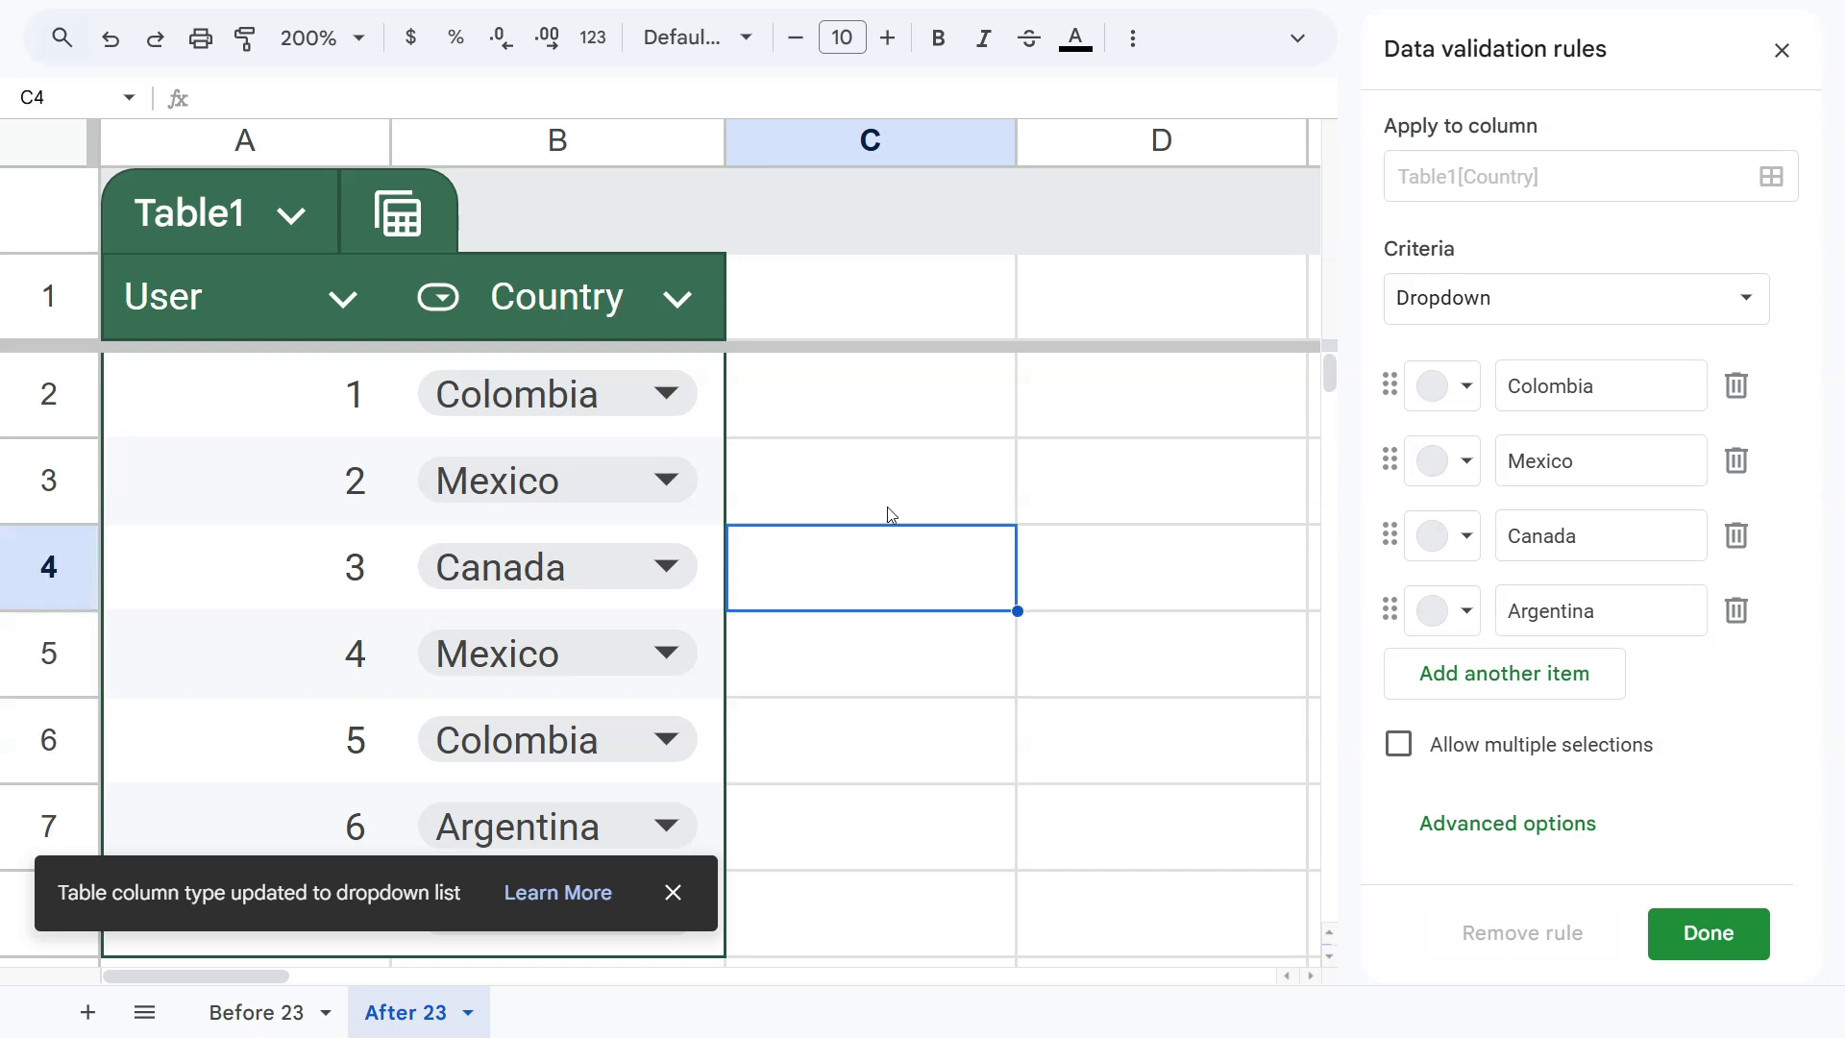
pyautogui.click(673, 892)
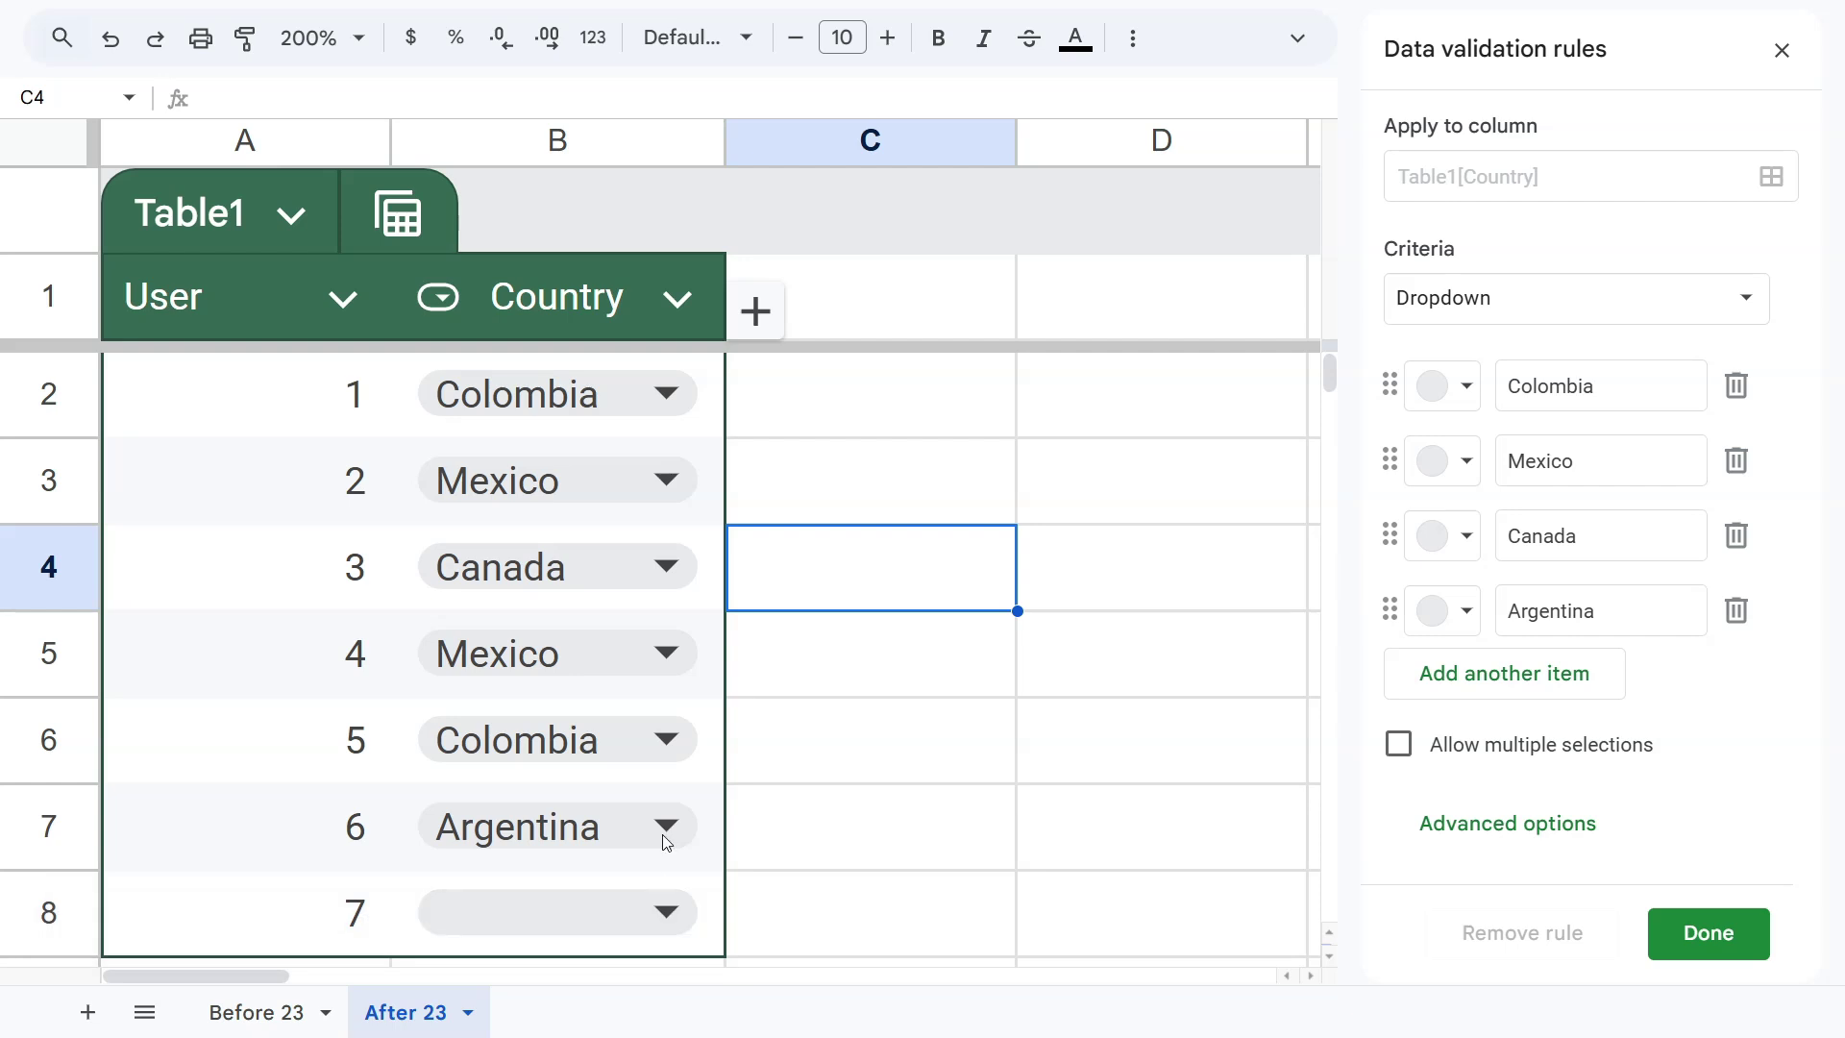
# Step: Narrow columns C and D of After 23 and copy the Countries list A1:A6 from Before 23 to E1
pyautogui.click(1098, 325)
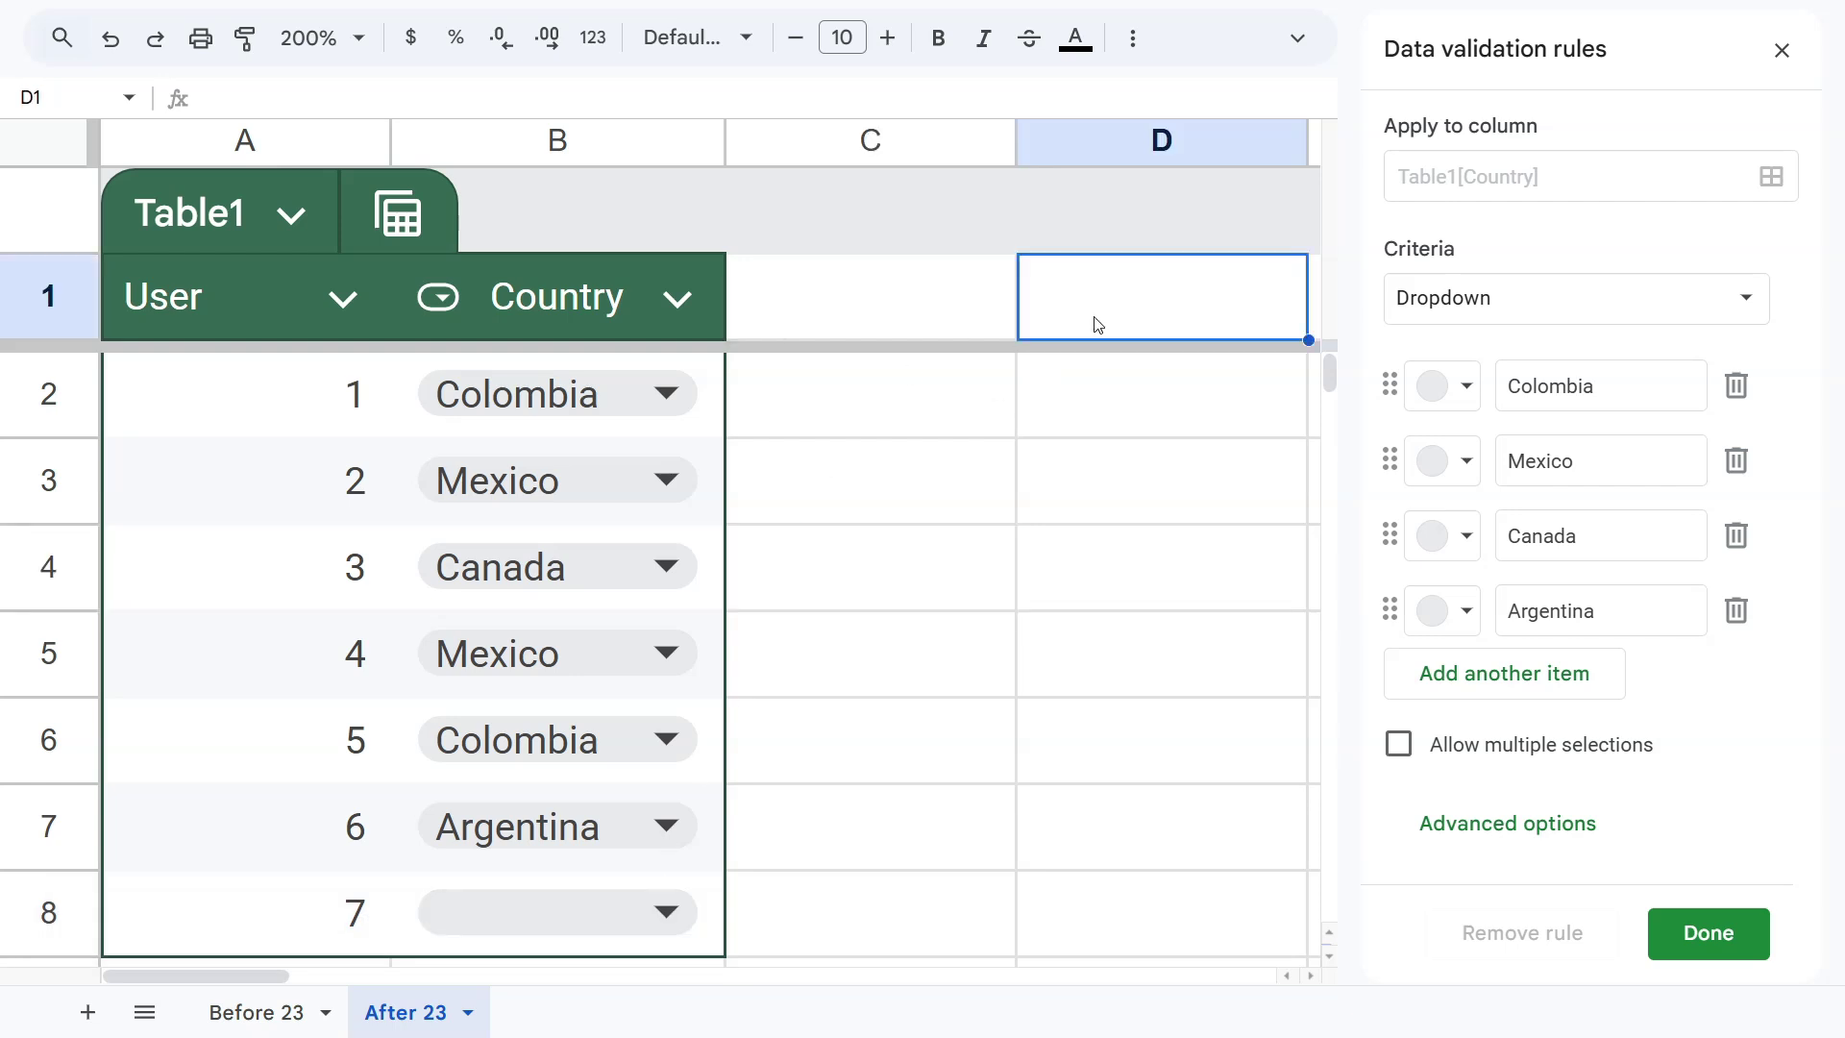
pyautogui.moveTo(1017, 140); pyautogui.dragTo(803, 140)
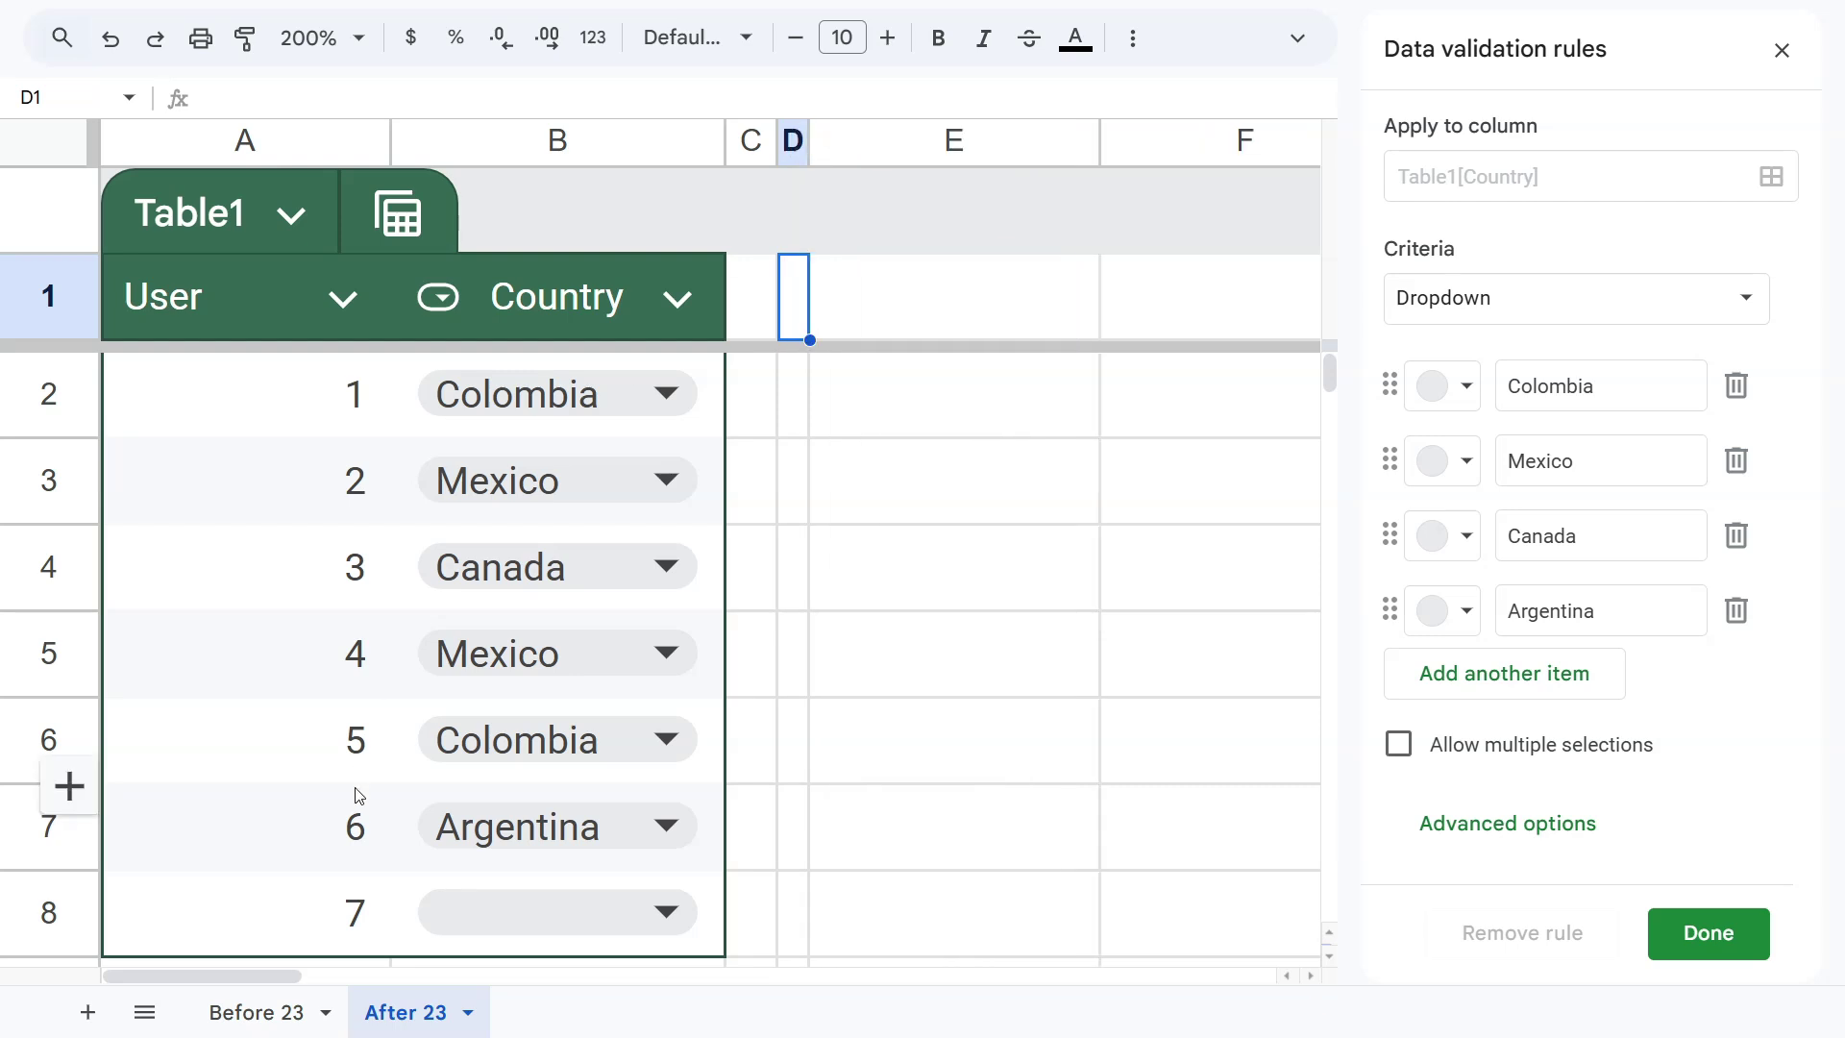
pyautogui.click(256, 1012)
pyautogui.moveTo(247, 220); pyautogui.dragTo(247, 493)
pyautogui.hotkey('ctrl', 'c')
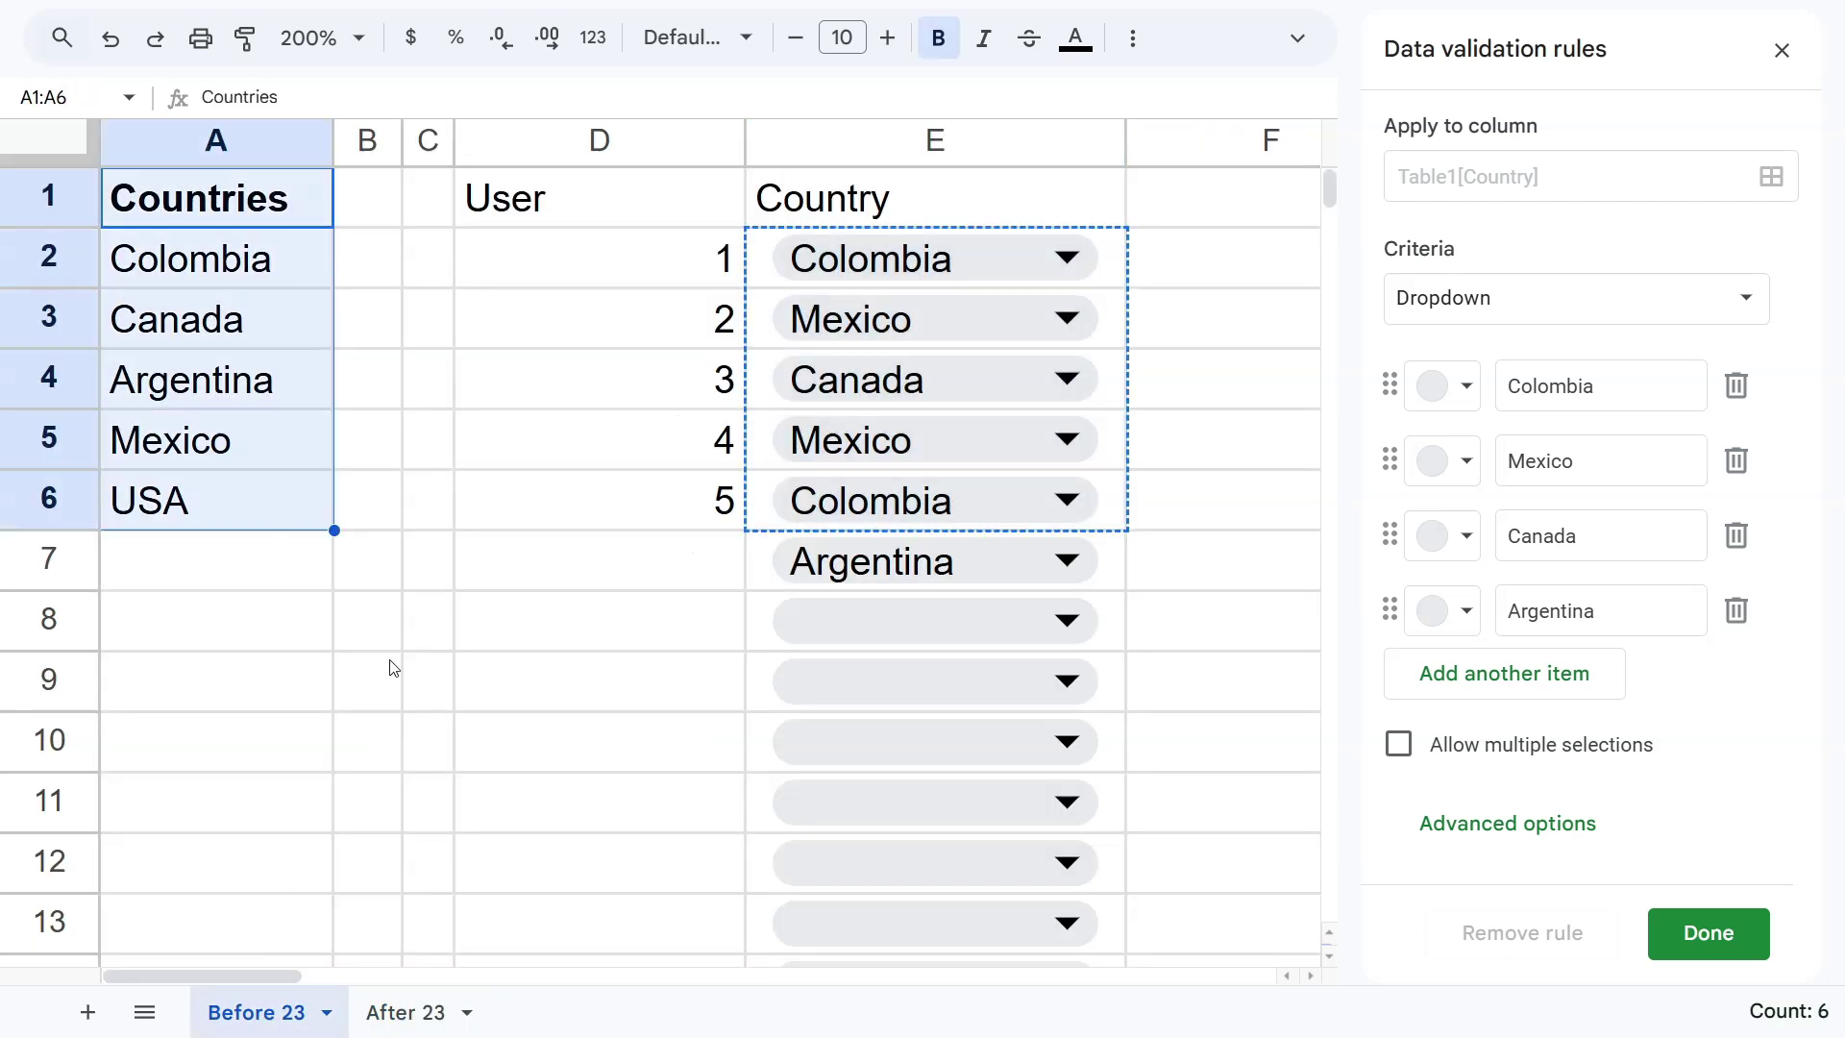
pyautogui.click(405, 1009)
pyautogui.click(950, 283)
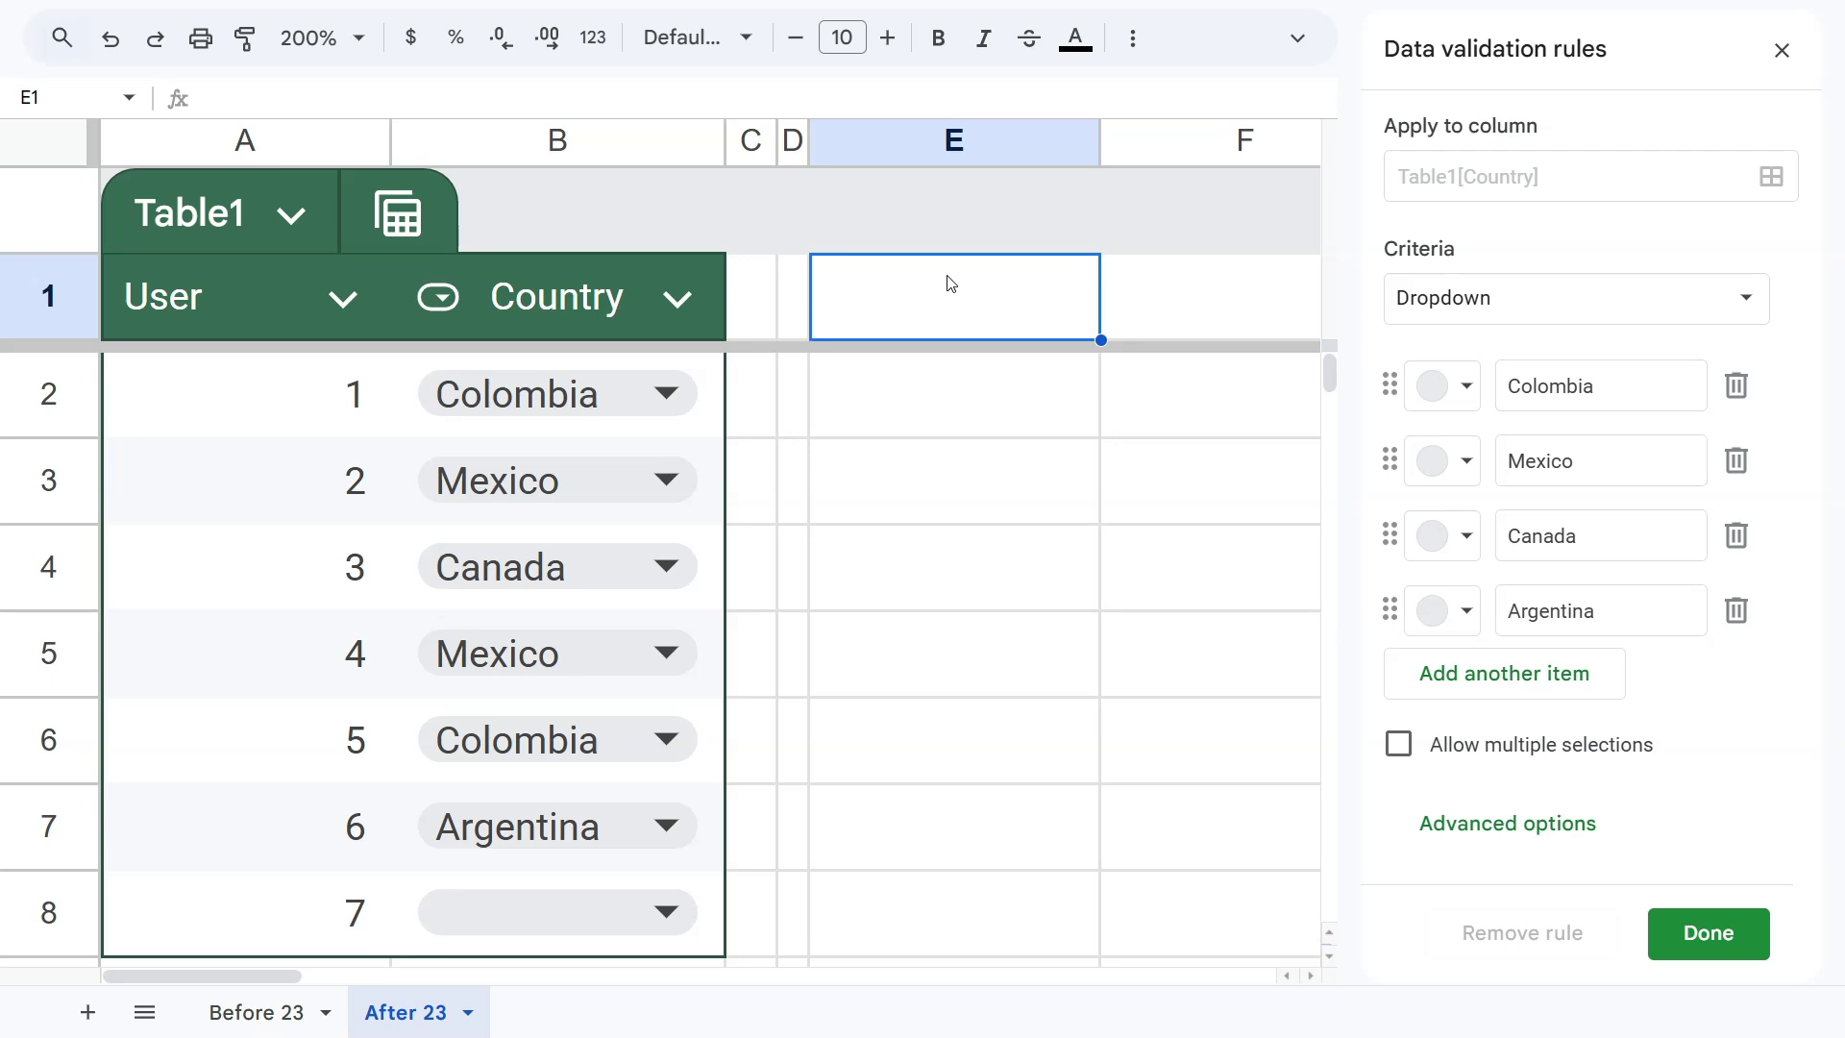
pyautogui.hotkey('ctrl', 'v')
pyautogui.click(959, 410)
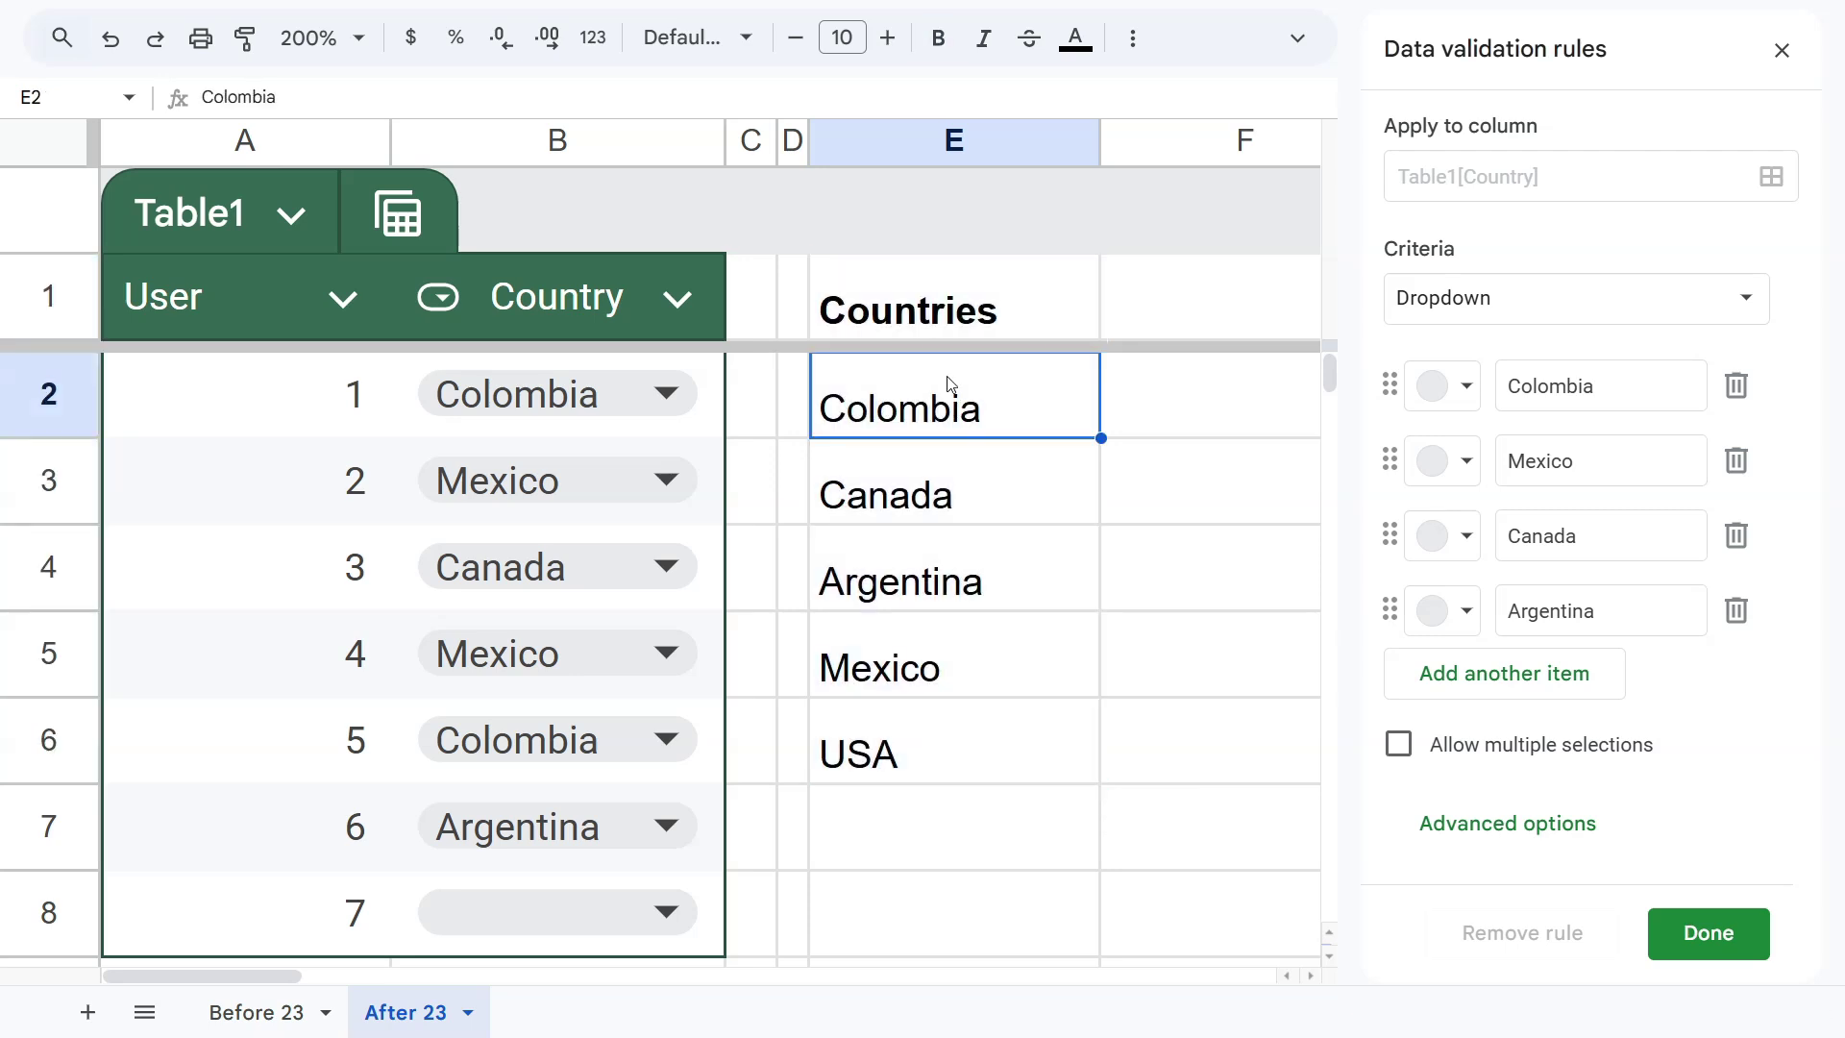
# Step: Close the data validation rules to widen the view of the table and the Countries list
pyautogui.click(716, 390)
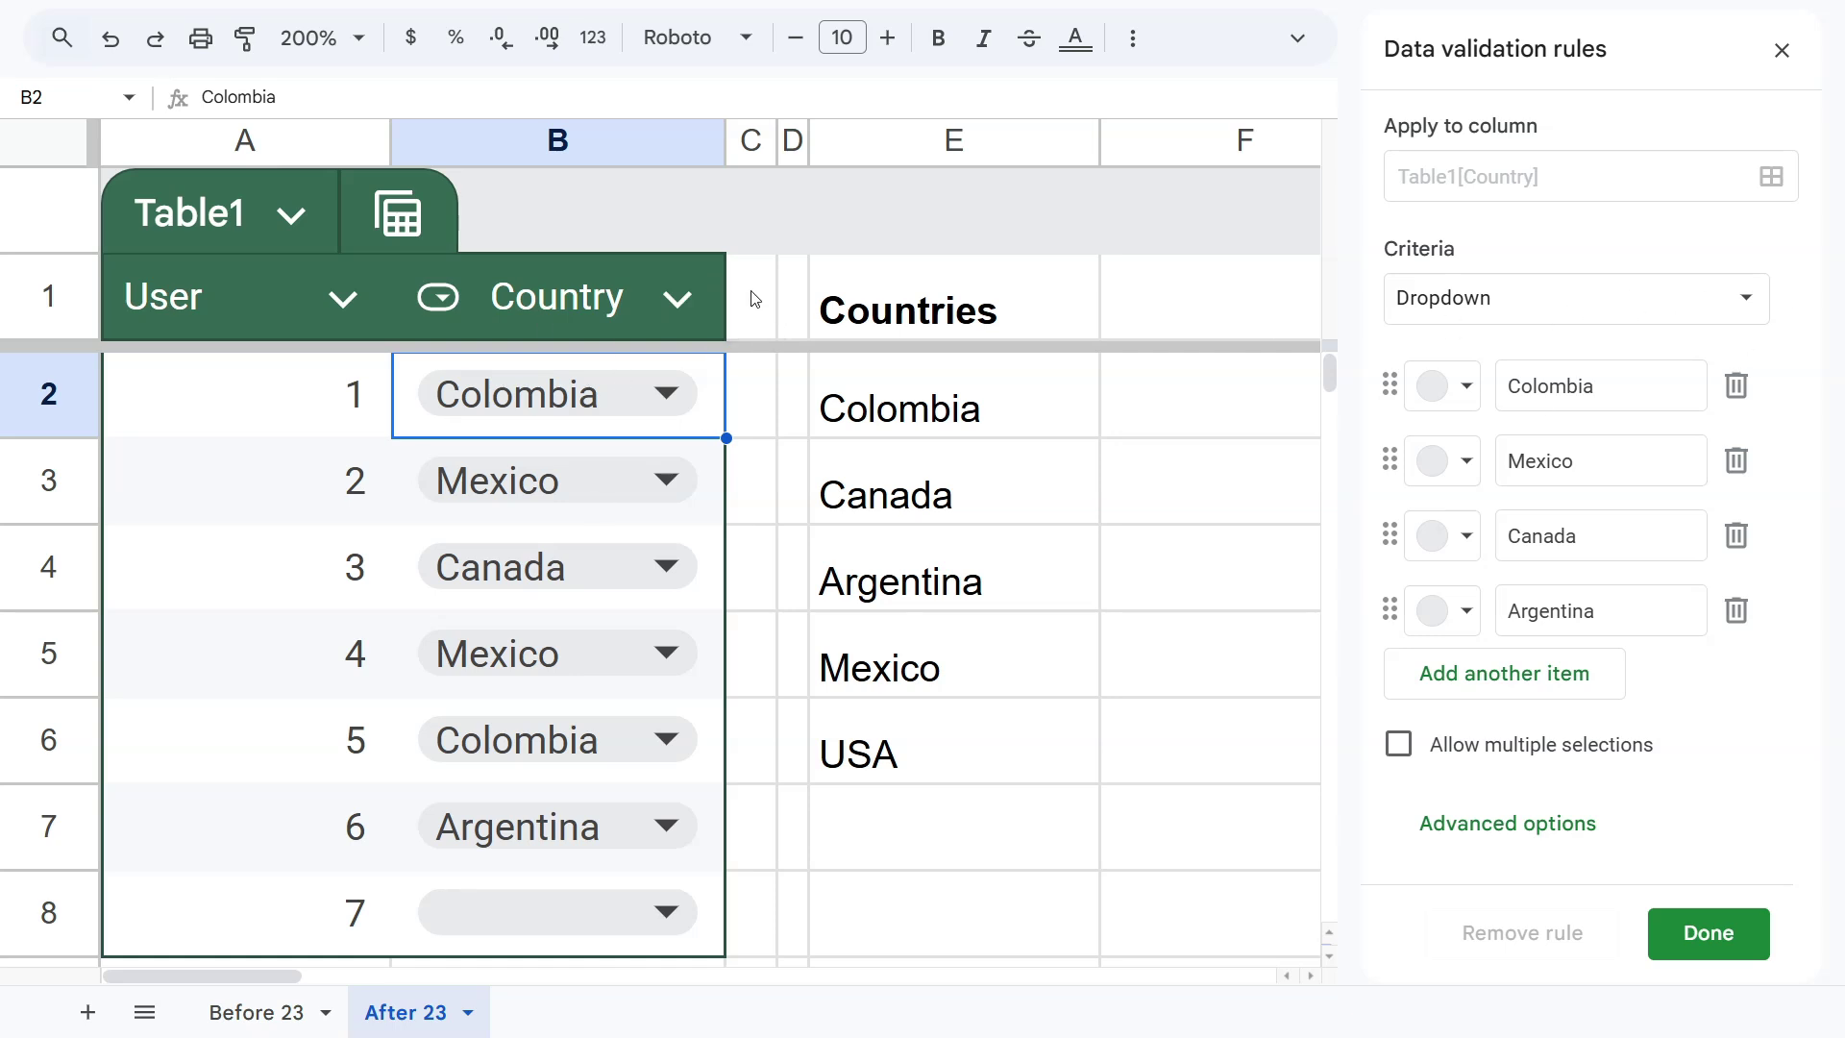
pyautogui.click(1781, 50)
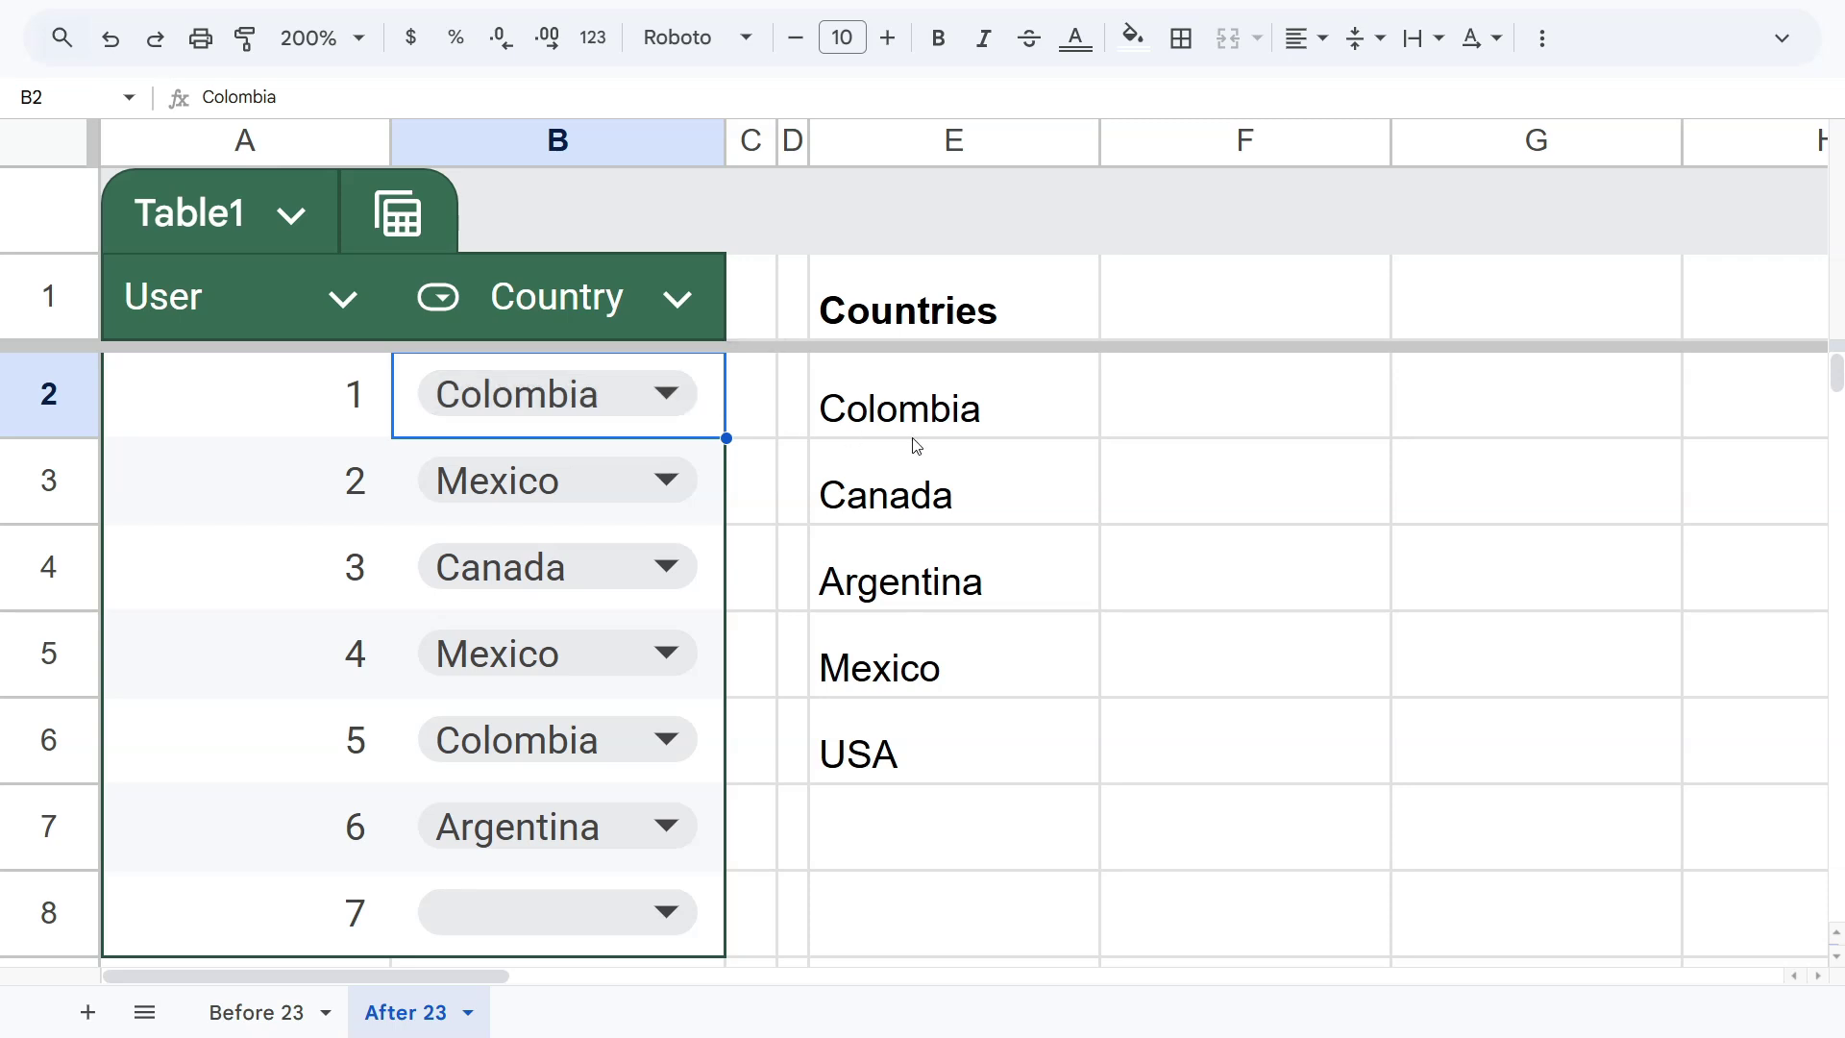
pyautogui.click(1086, 508)
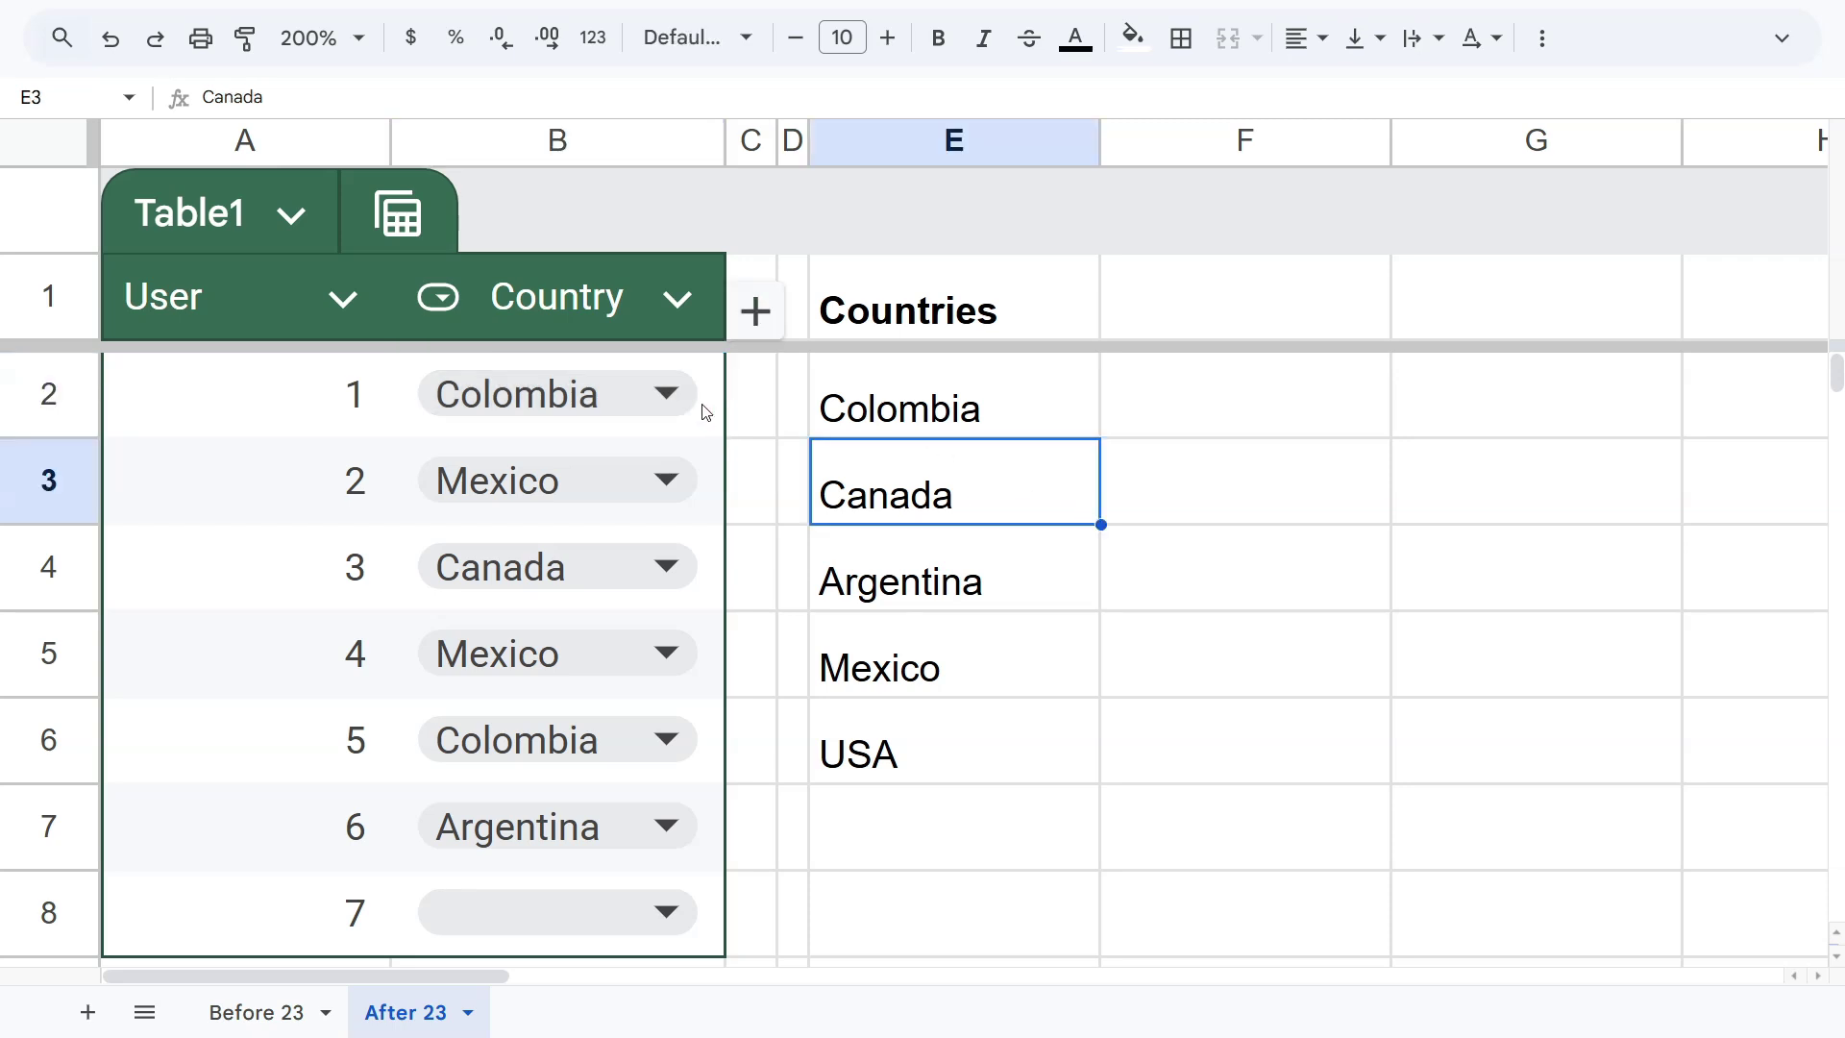
# Step: Review the dropdown validation settings of the table's Country column and close them
pyautogui.click(677, 309)
pyautogui.moveTo(812, 385)
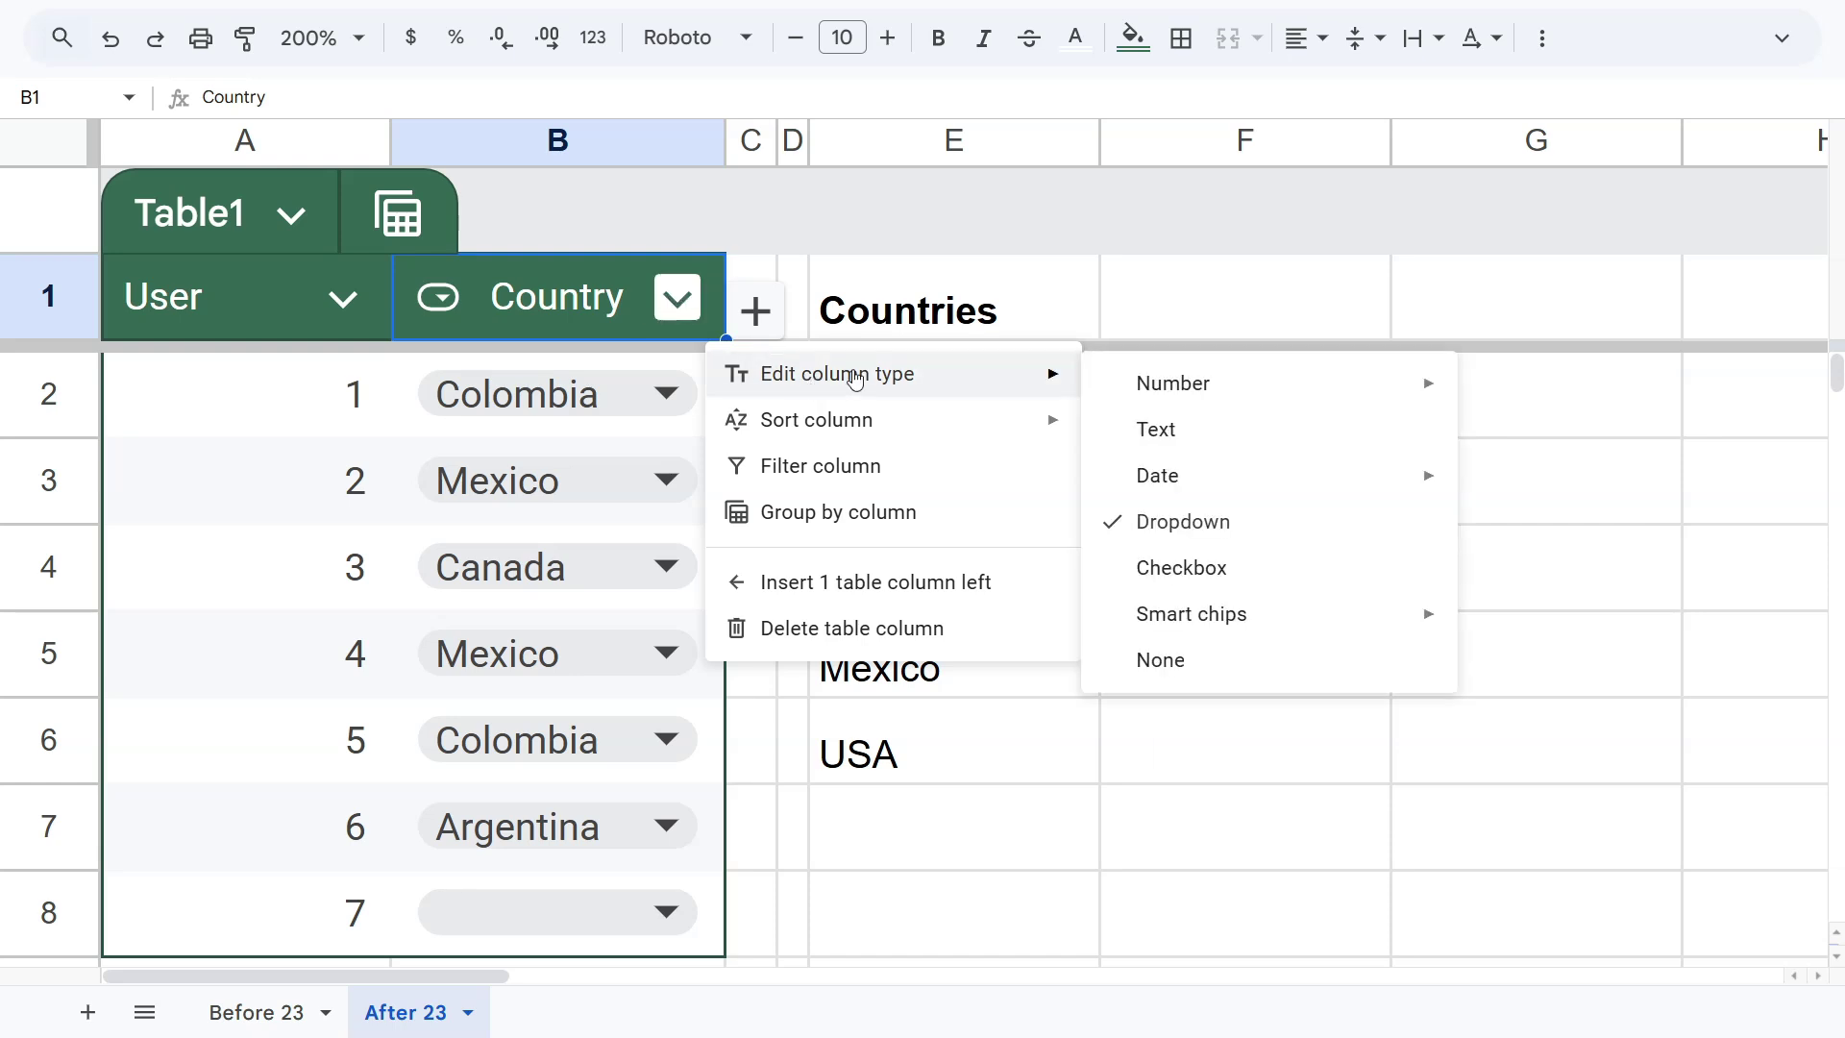
pyautogui.click(1190, 520)
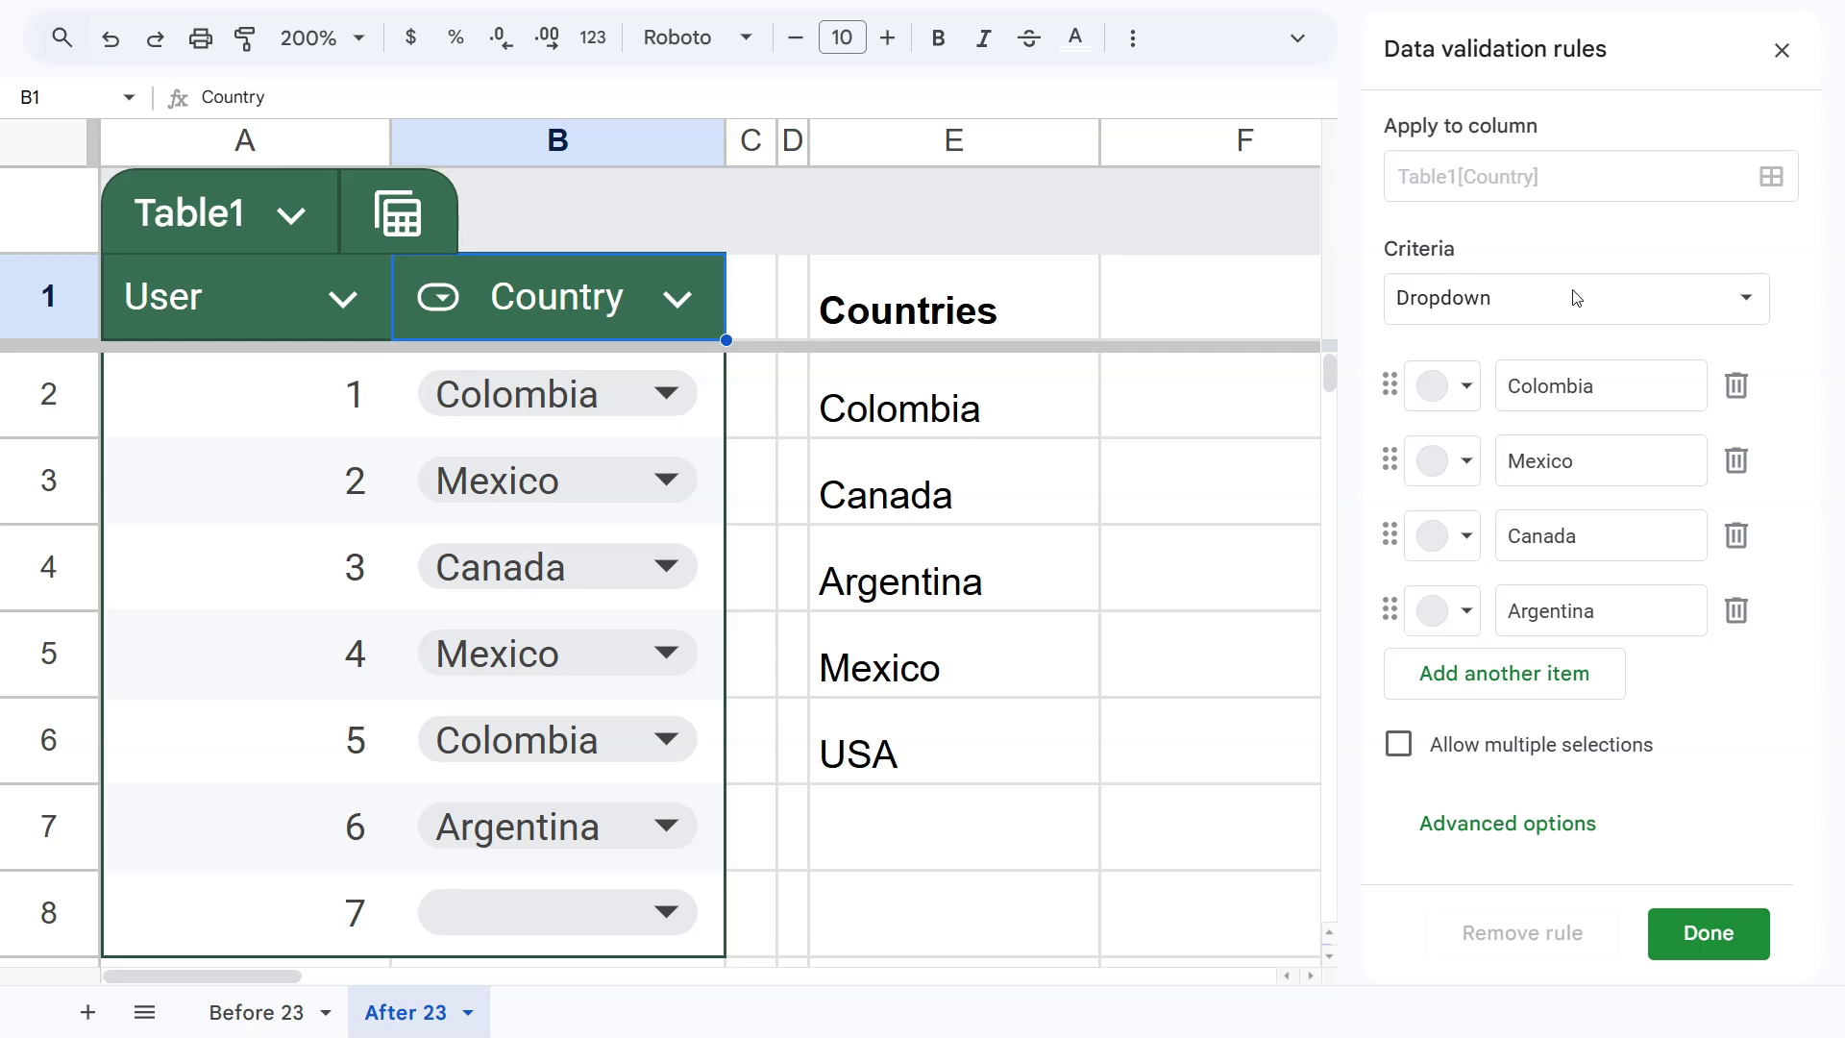
pyautogui.click(1781, 50)
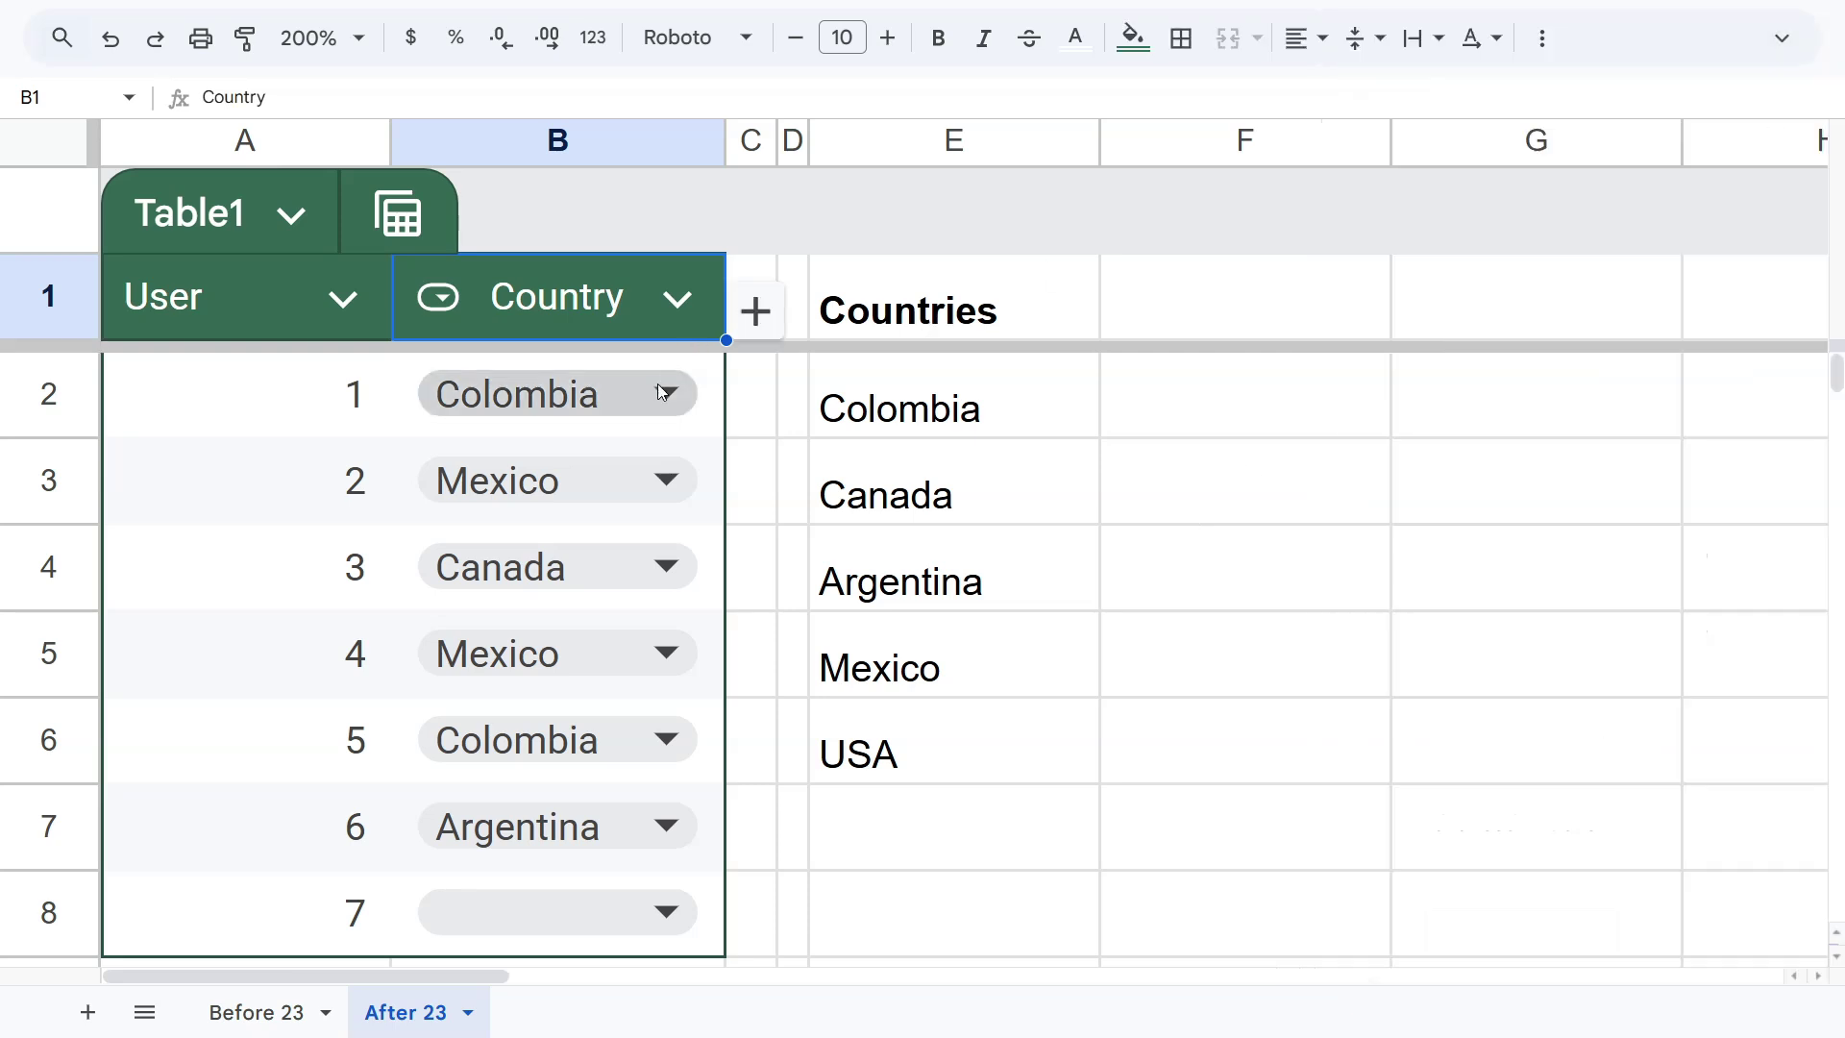
# Step: Open the data validation rules of the table's Country column from the dropdown in B3
pyautogui.click(666, 482)
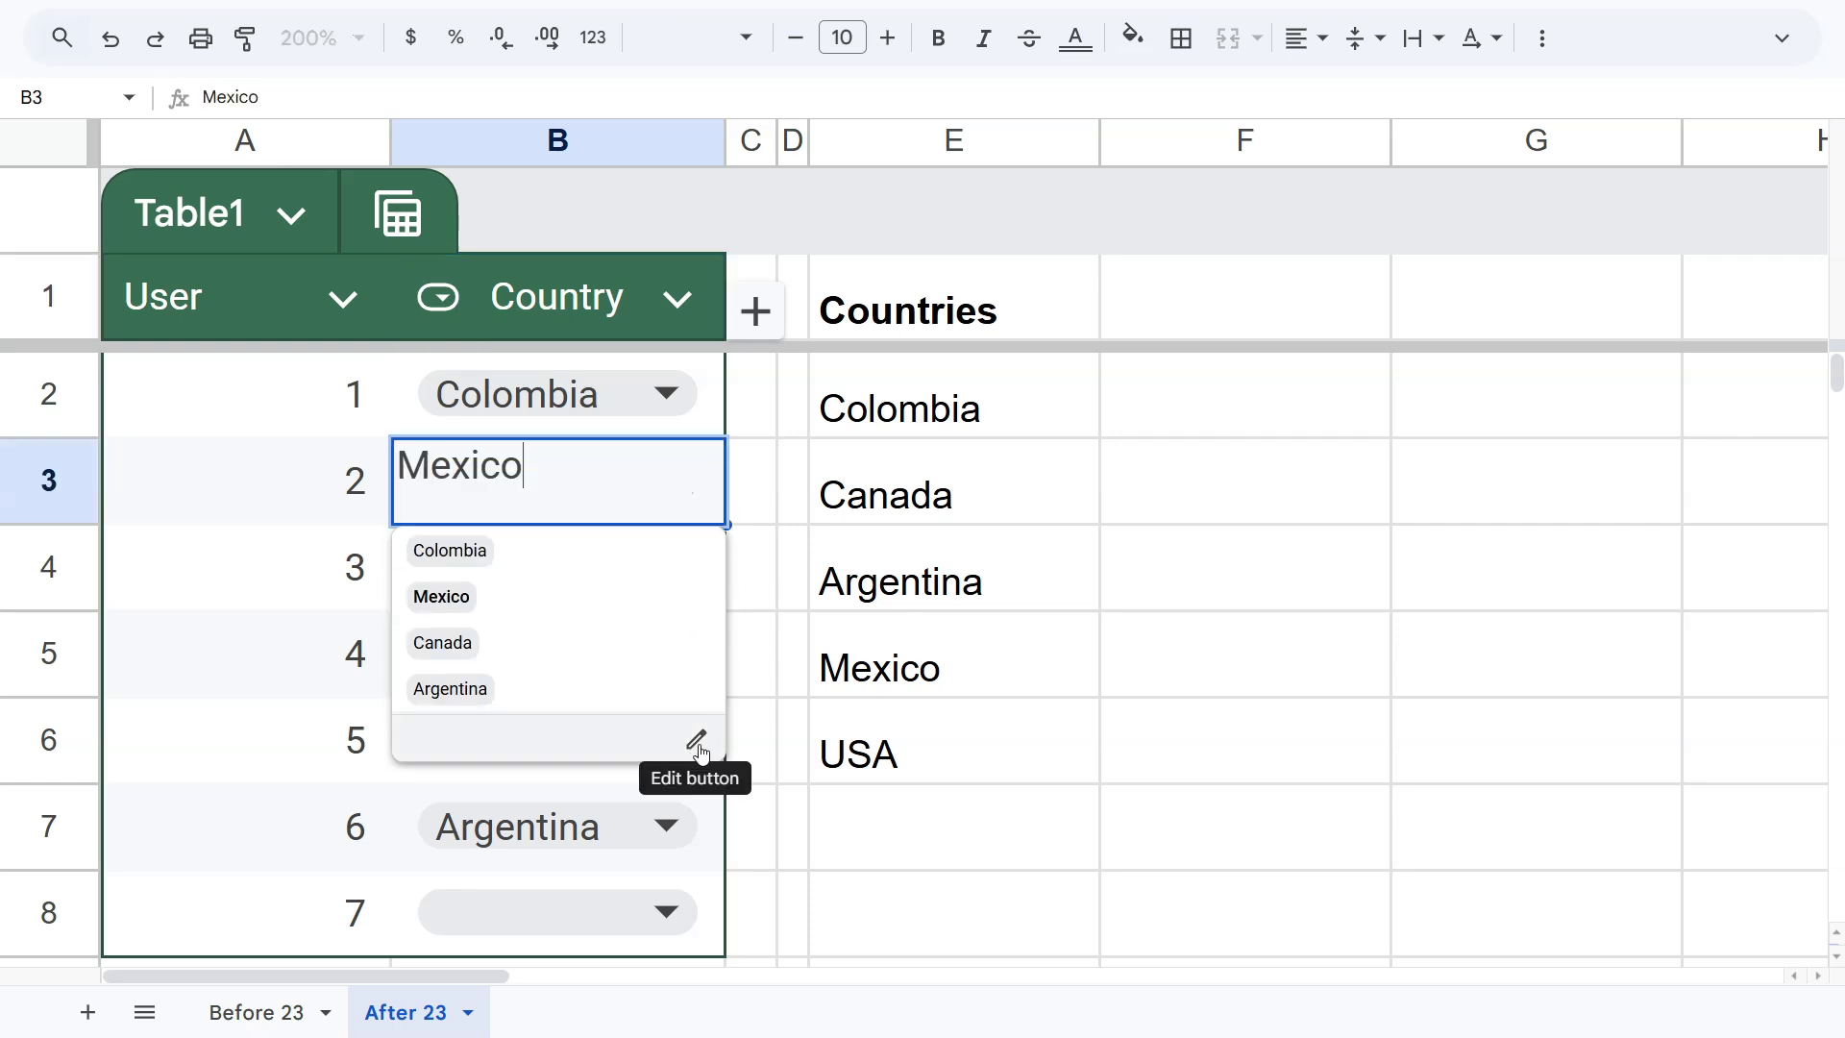
pyautogui.click(699, 753)
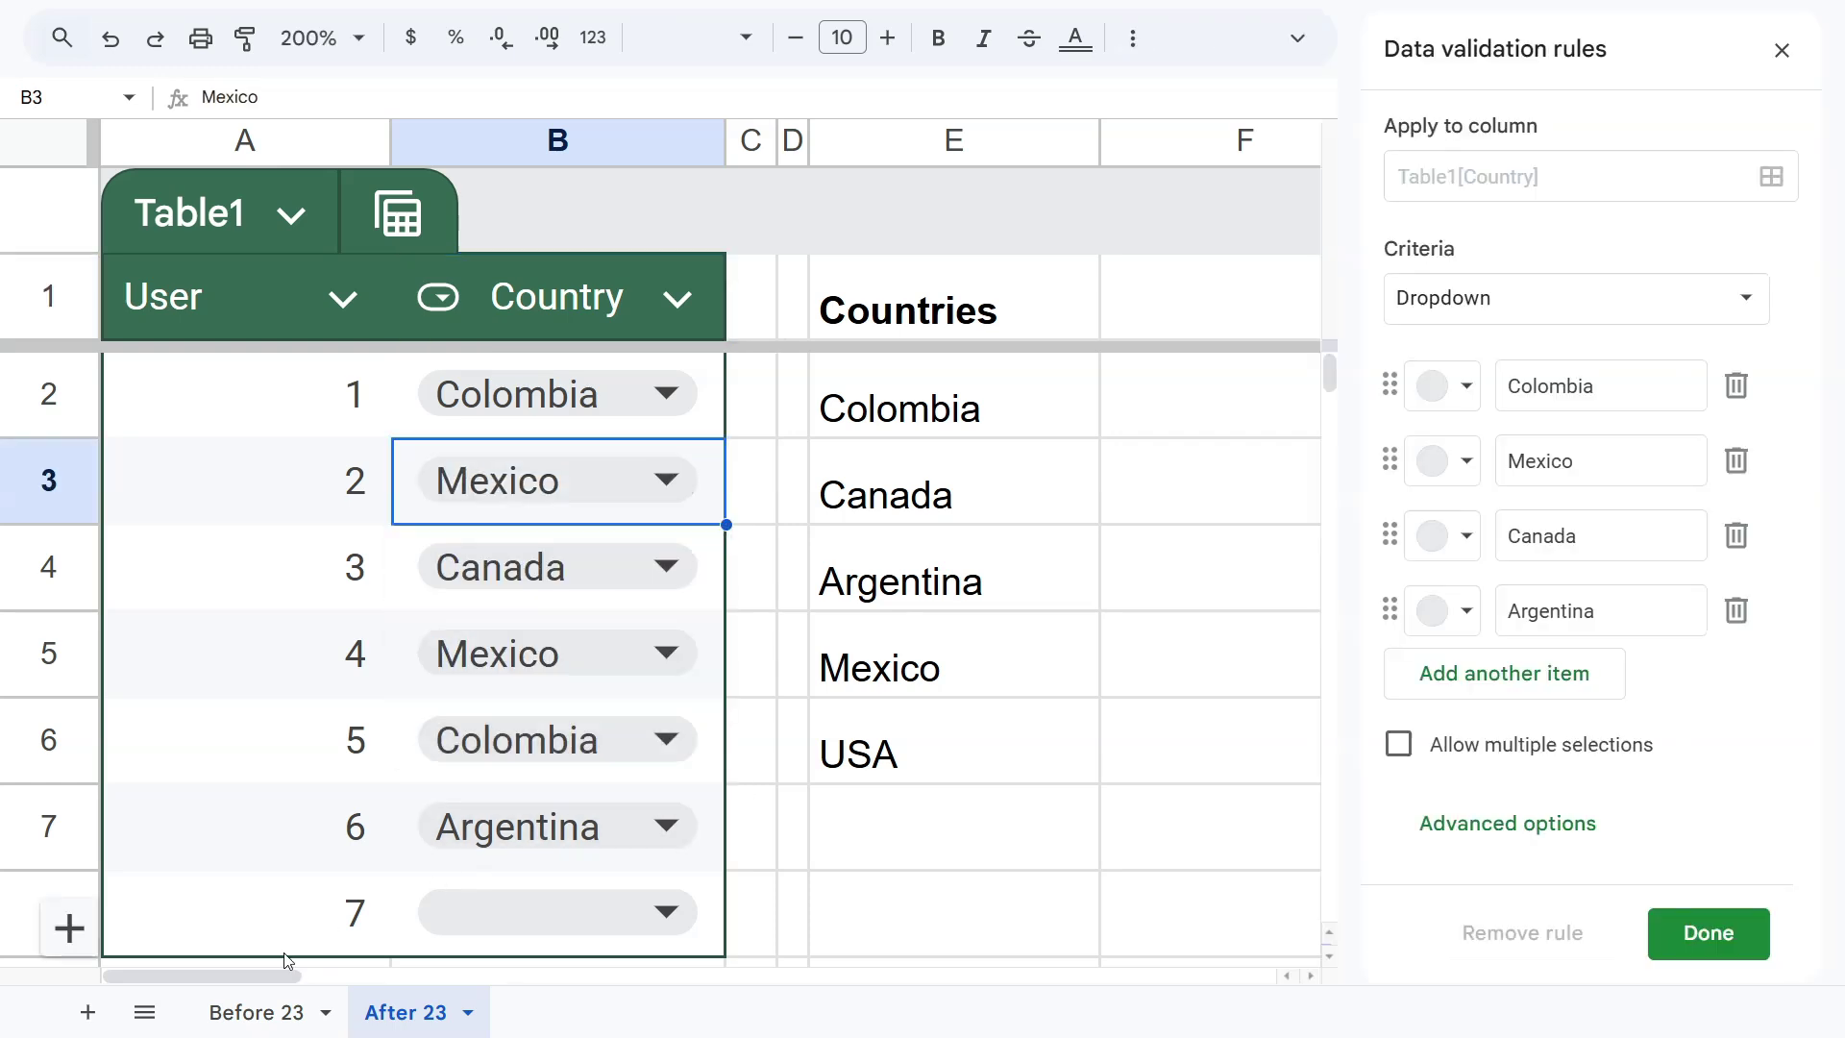
# Step: Fit the width of the User column D on the Before 23 sheet to its contents
pyautogui.click(256, 1012)
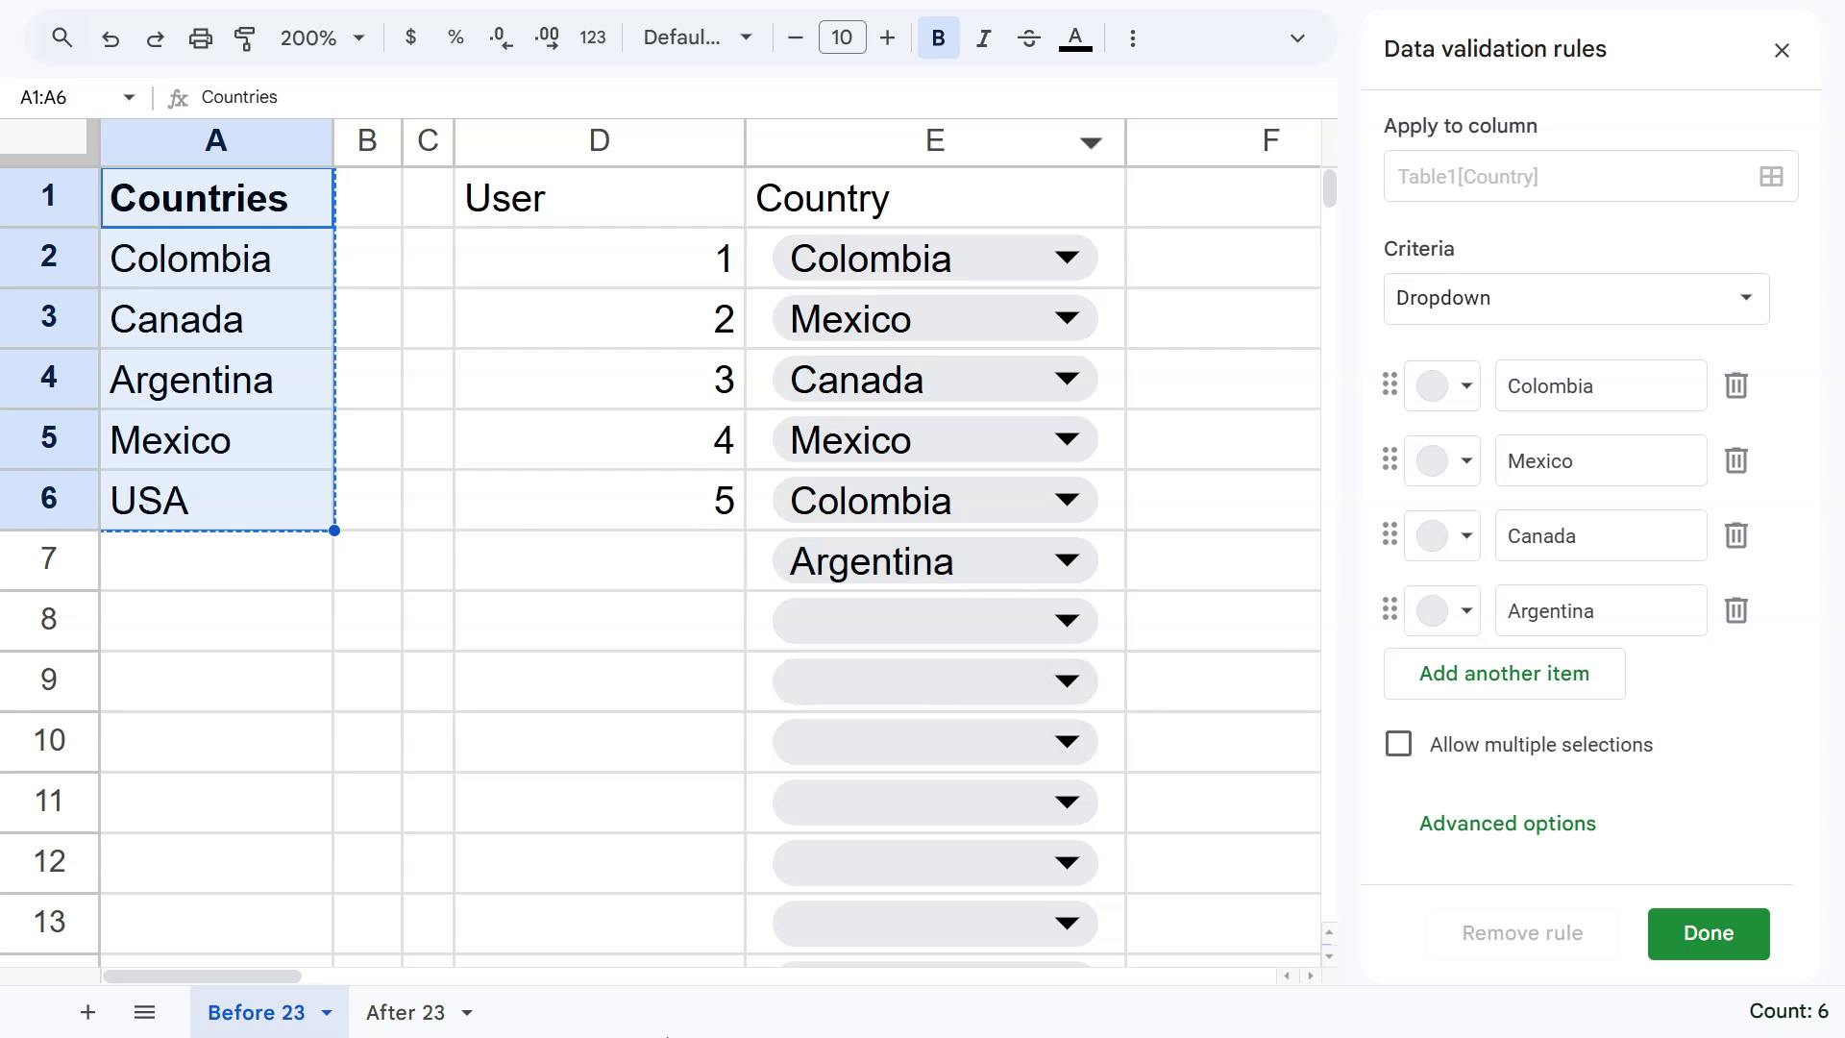
pyautogui.click(735, 140)
pyautogui.doubleClick(745, 141)
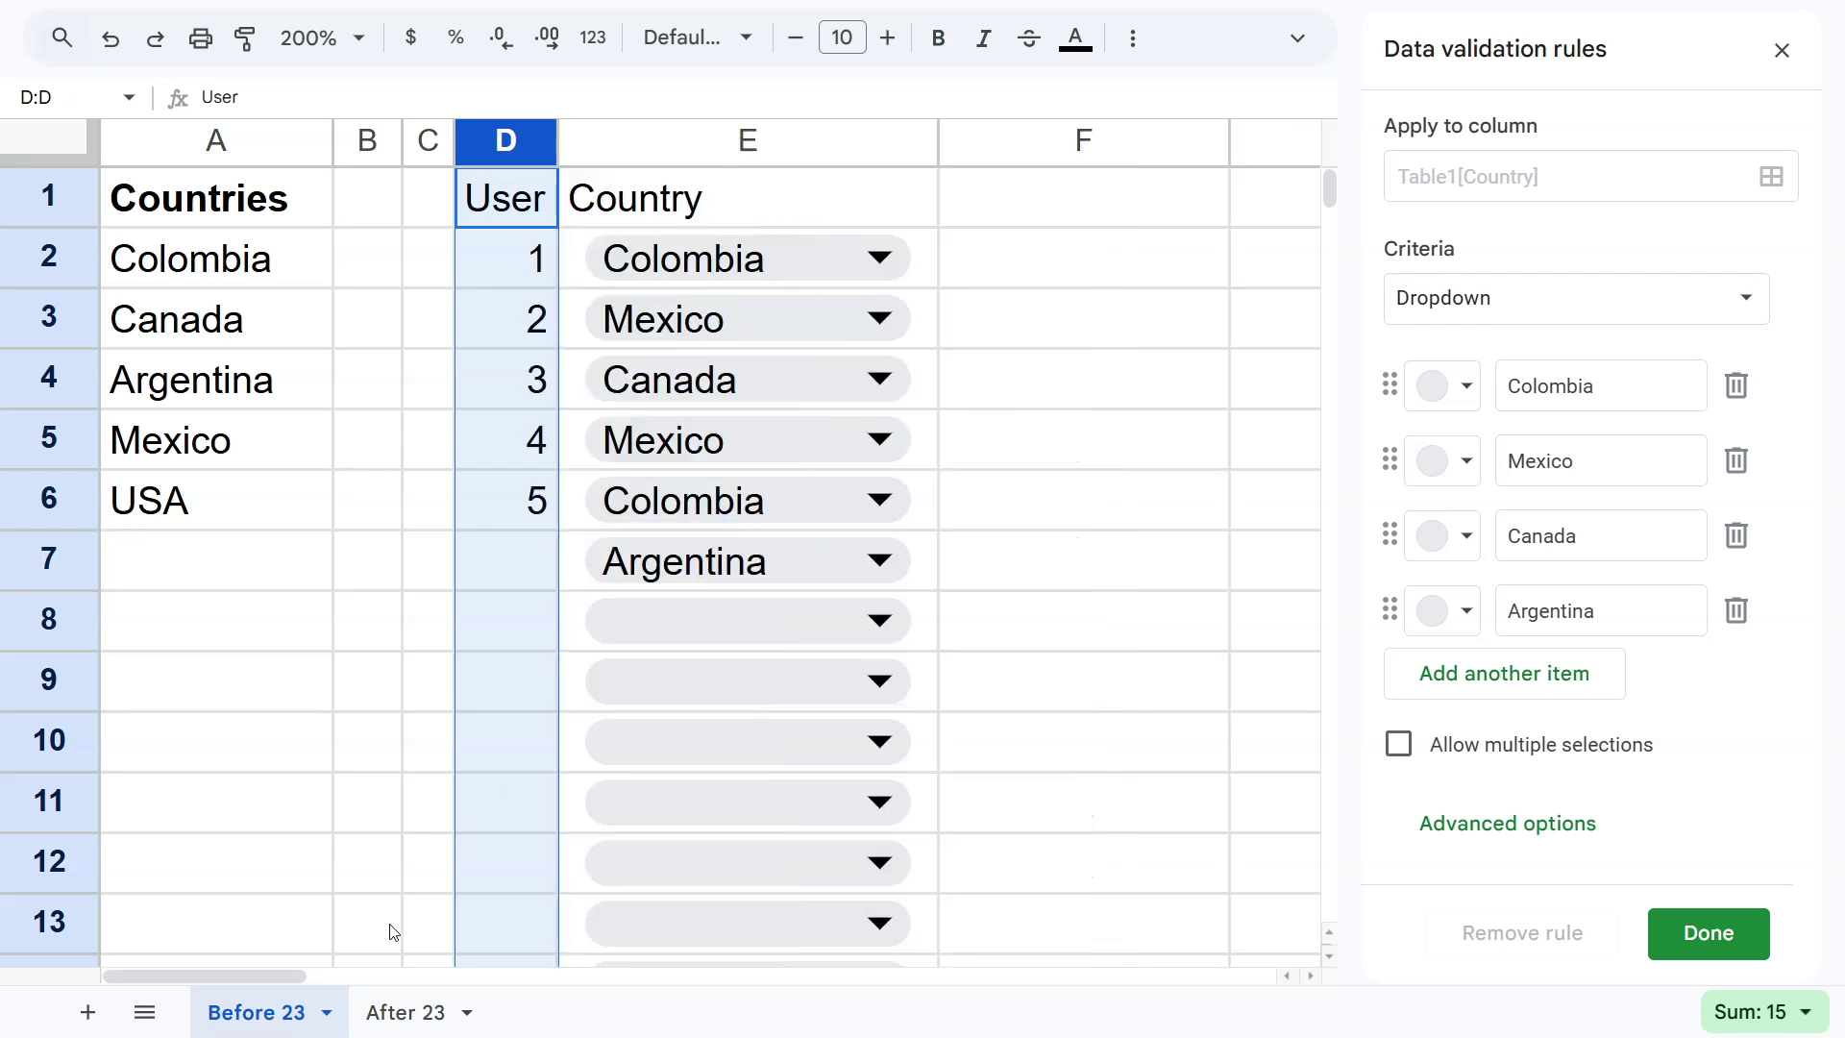
# Step: Compare the table's dropdown rule in After 23 with the rule for E2 in Before 23, and close the rules
pyautogui.click(404, 1012)
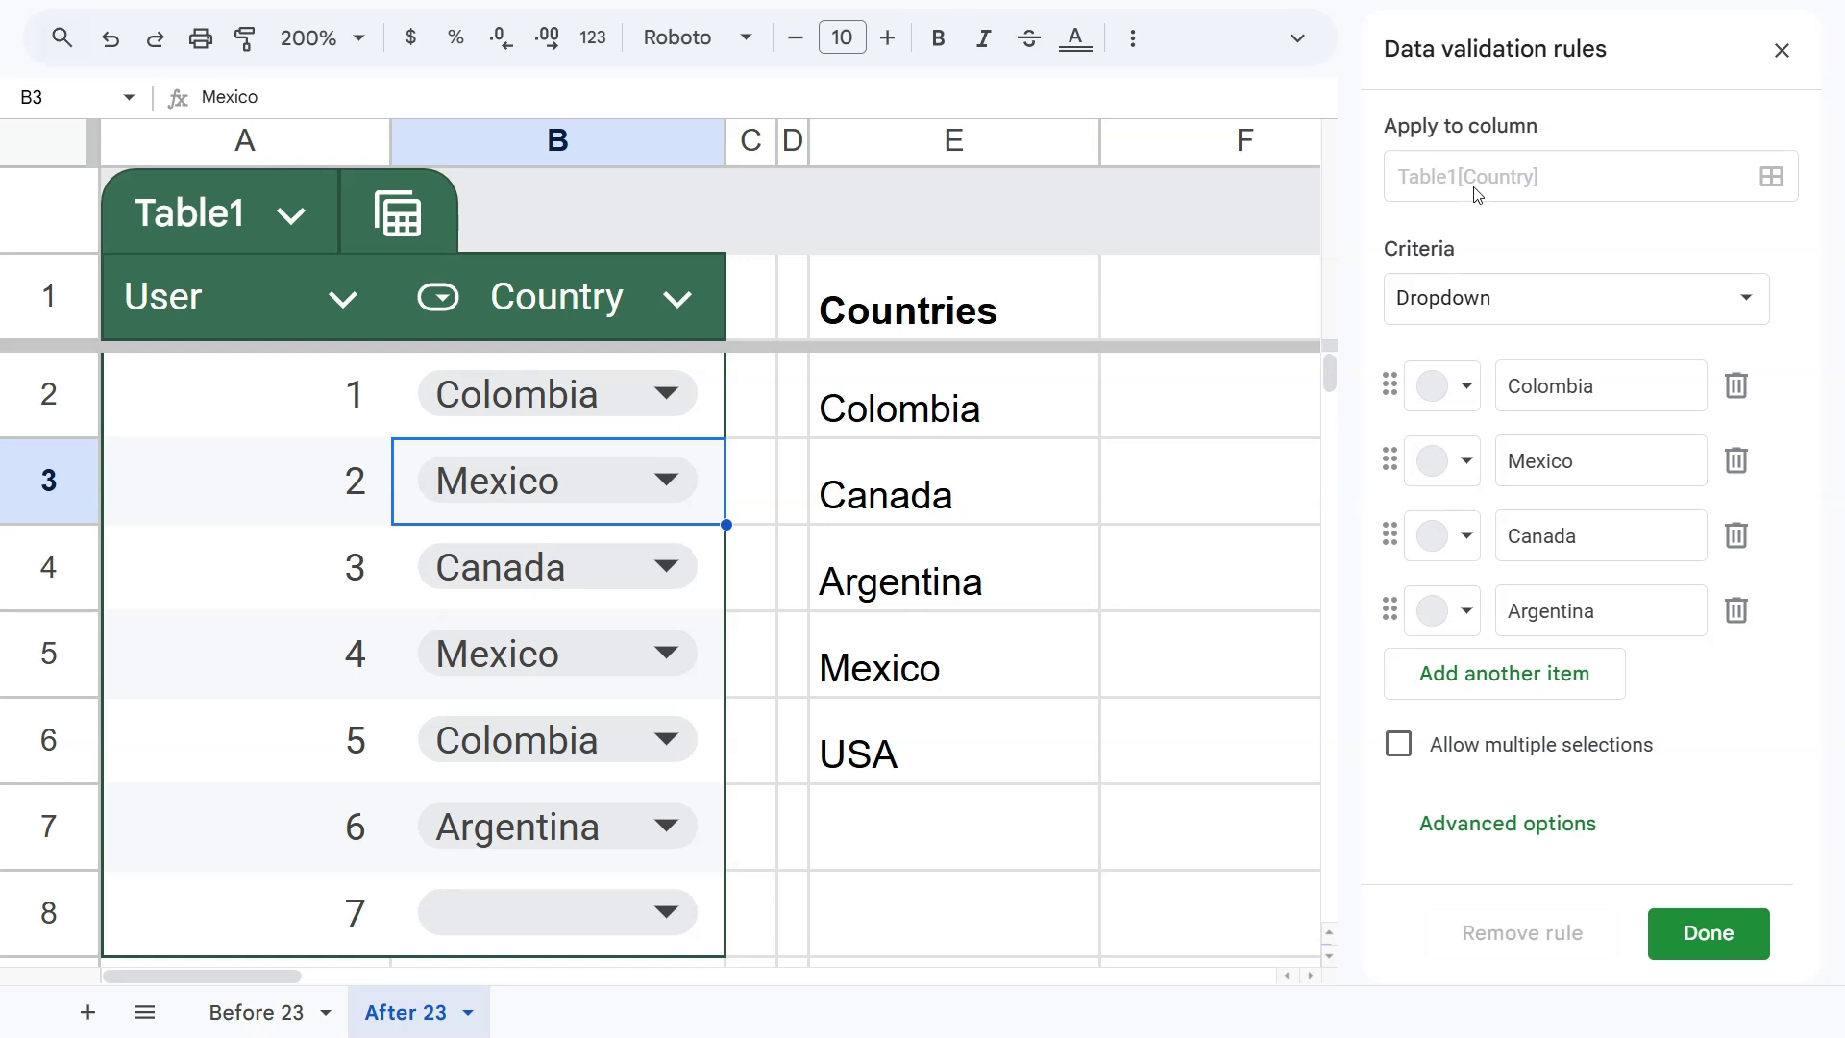
pyautogui.click(256, 1012)
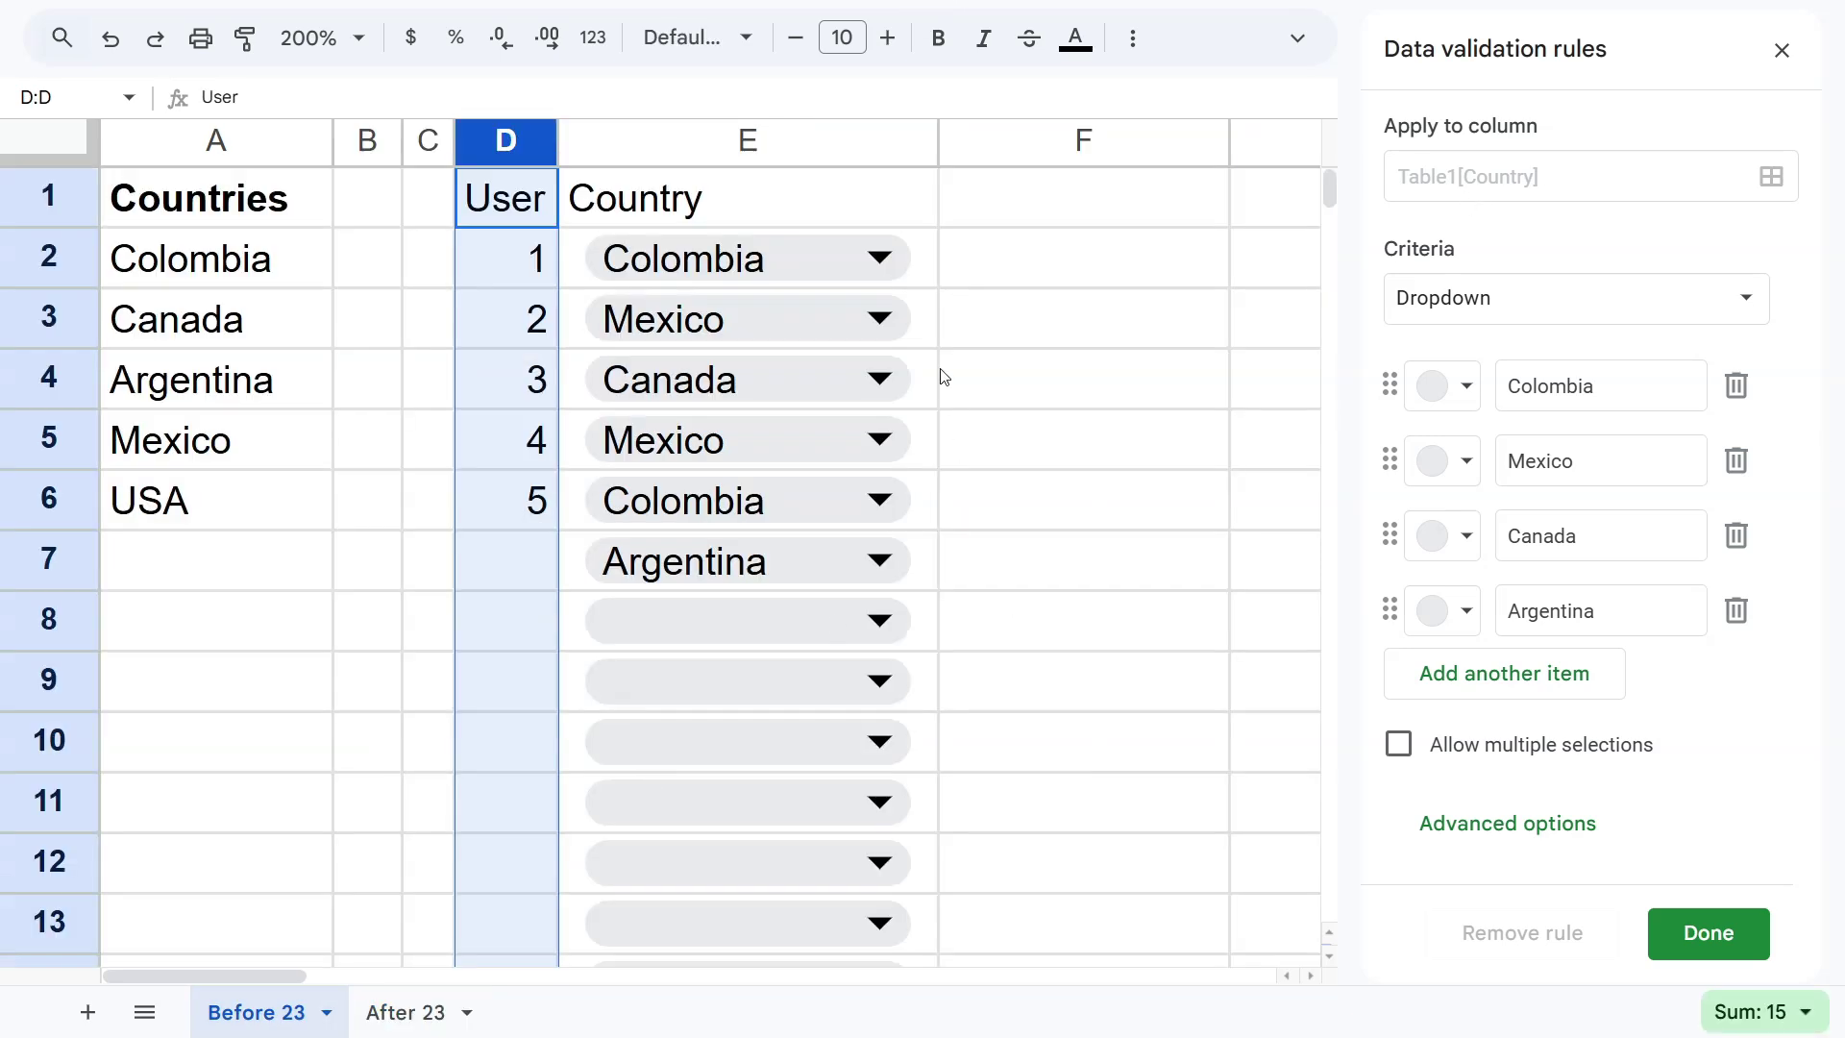
pyautogui.click(907, 263)
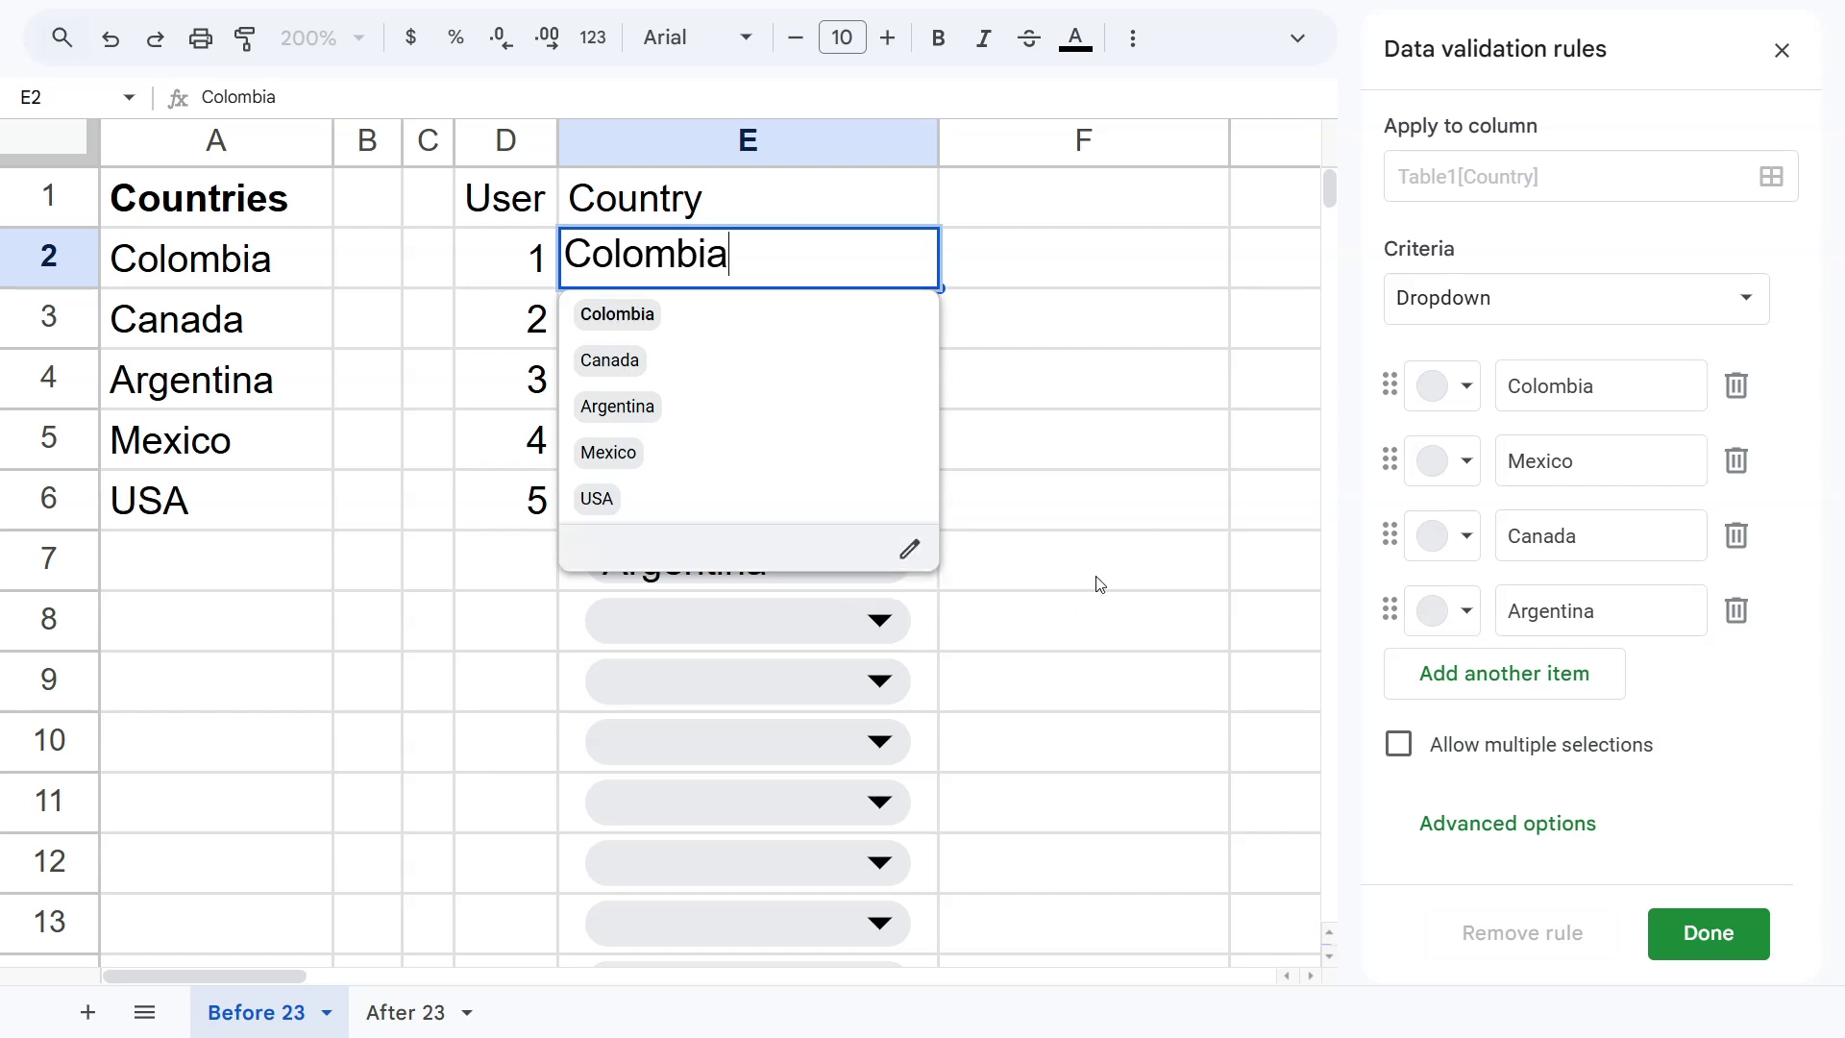
pyautogui.click(911, 550)
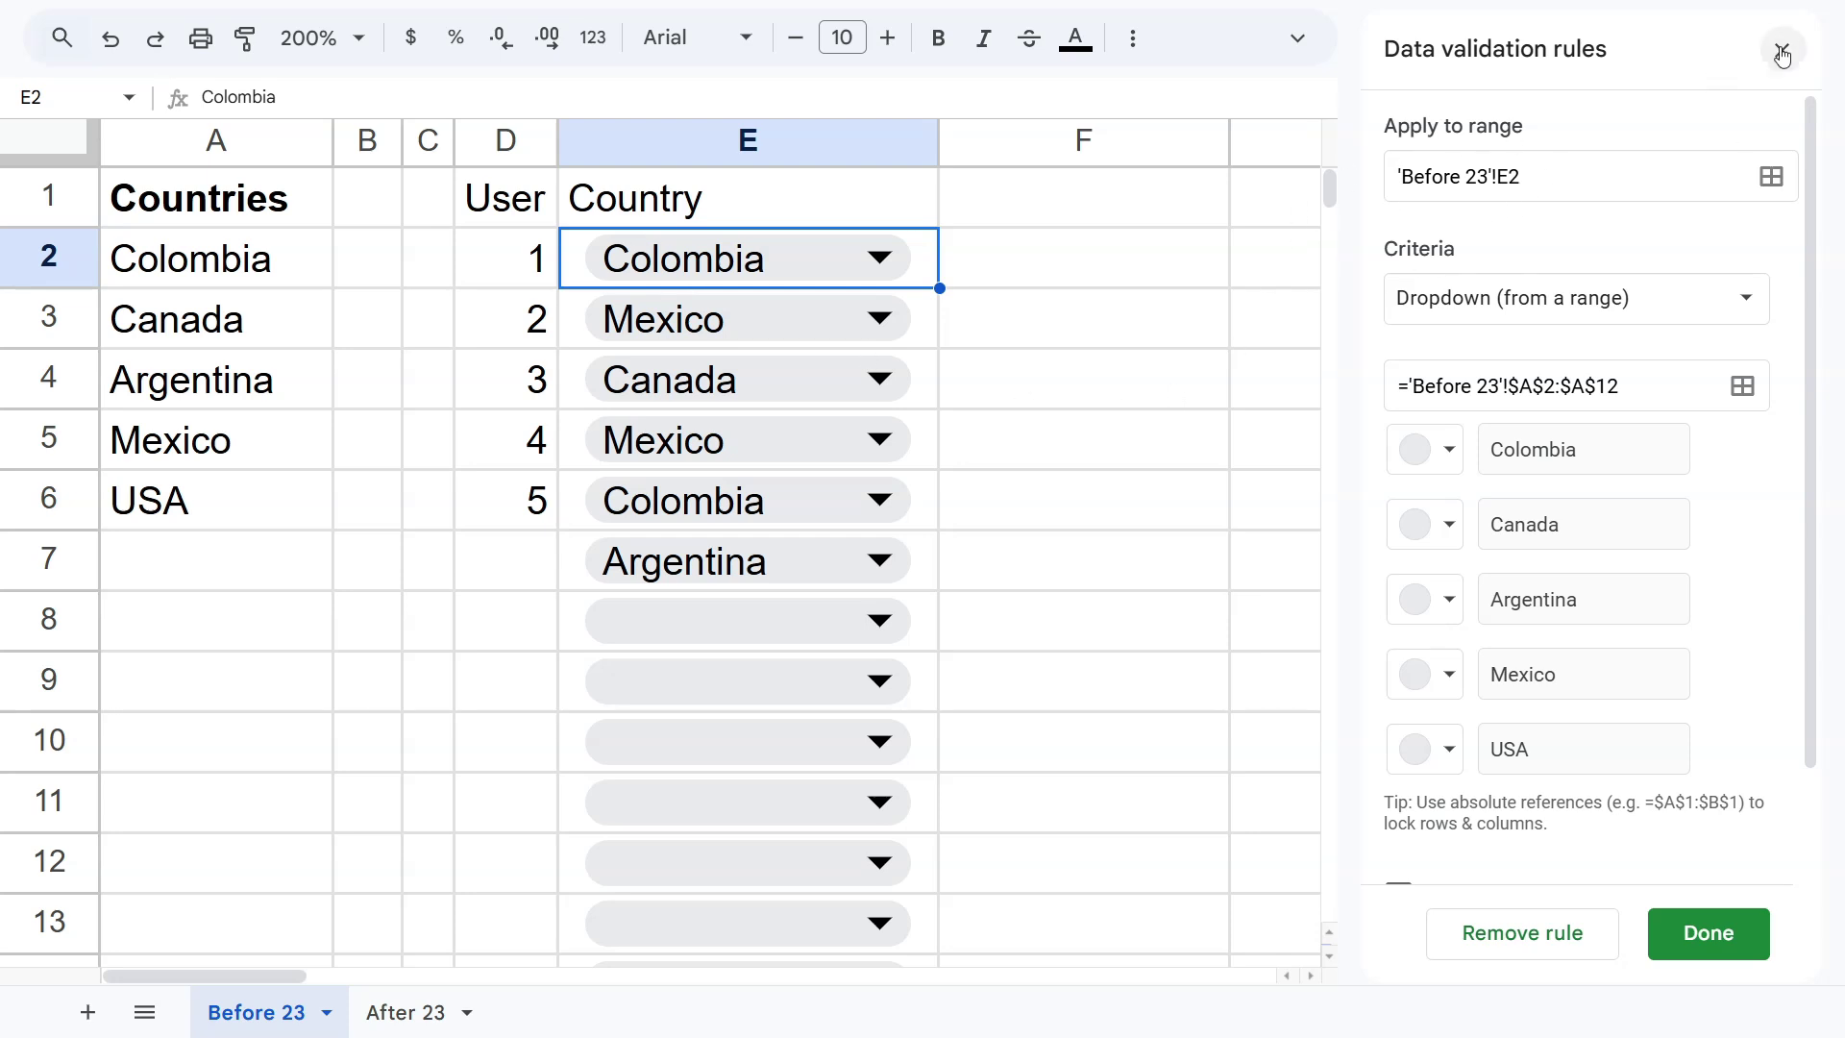
pyautogui.click(1781, 50)
# Step: On After 23, set the Country column's validation criteria to Dropdown (from a range) with 'After 23'!E2:E8 as source
pyautogui.click(396, 1012)
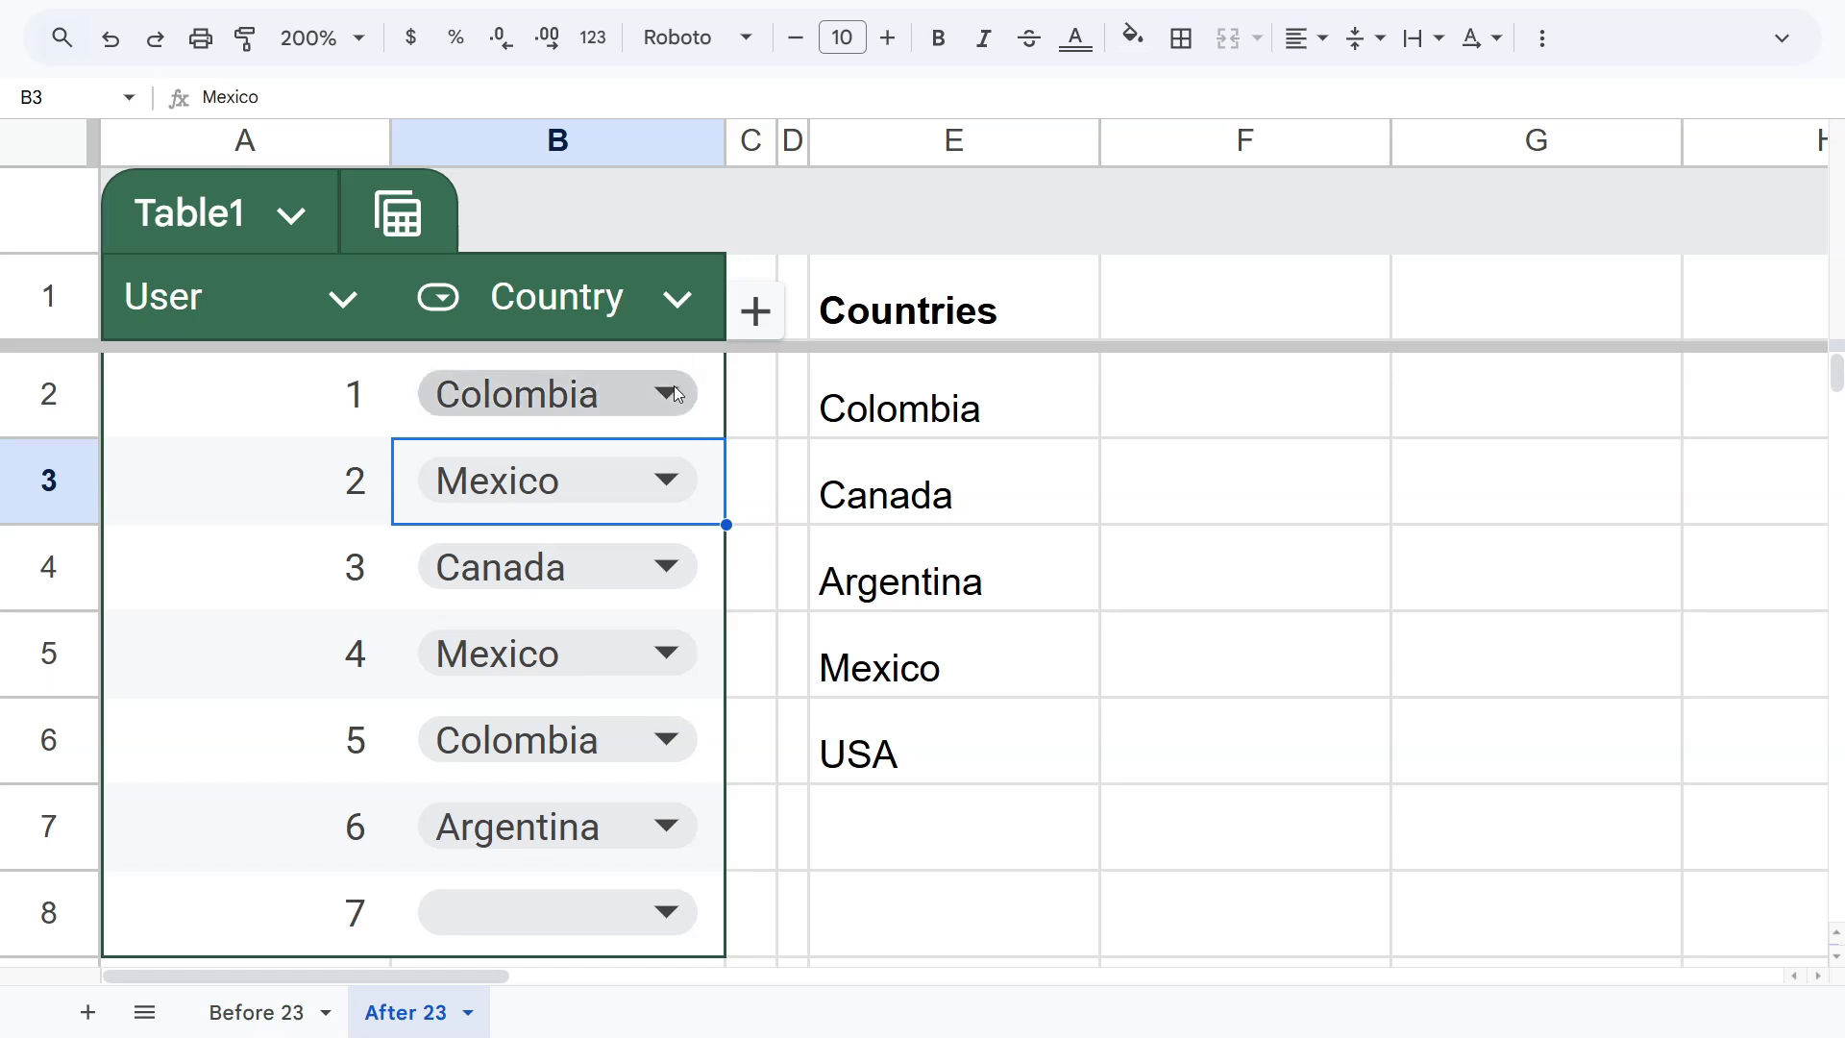
pyautogui.click(677, 300)
pyautogui.click(674, 742)
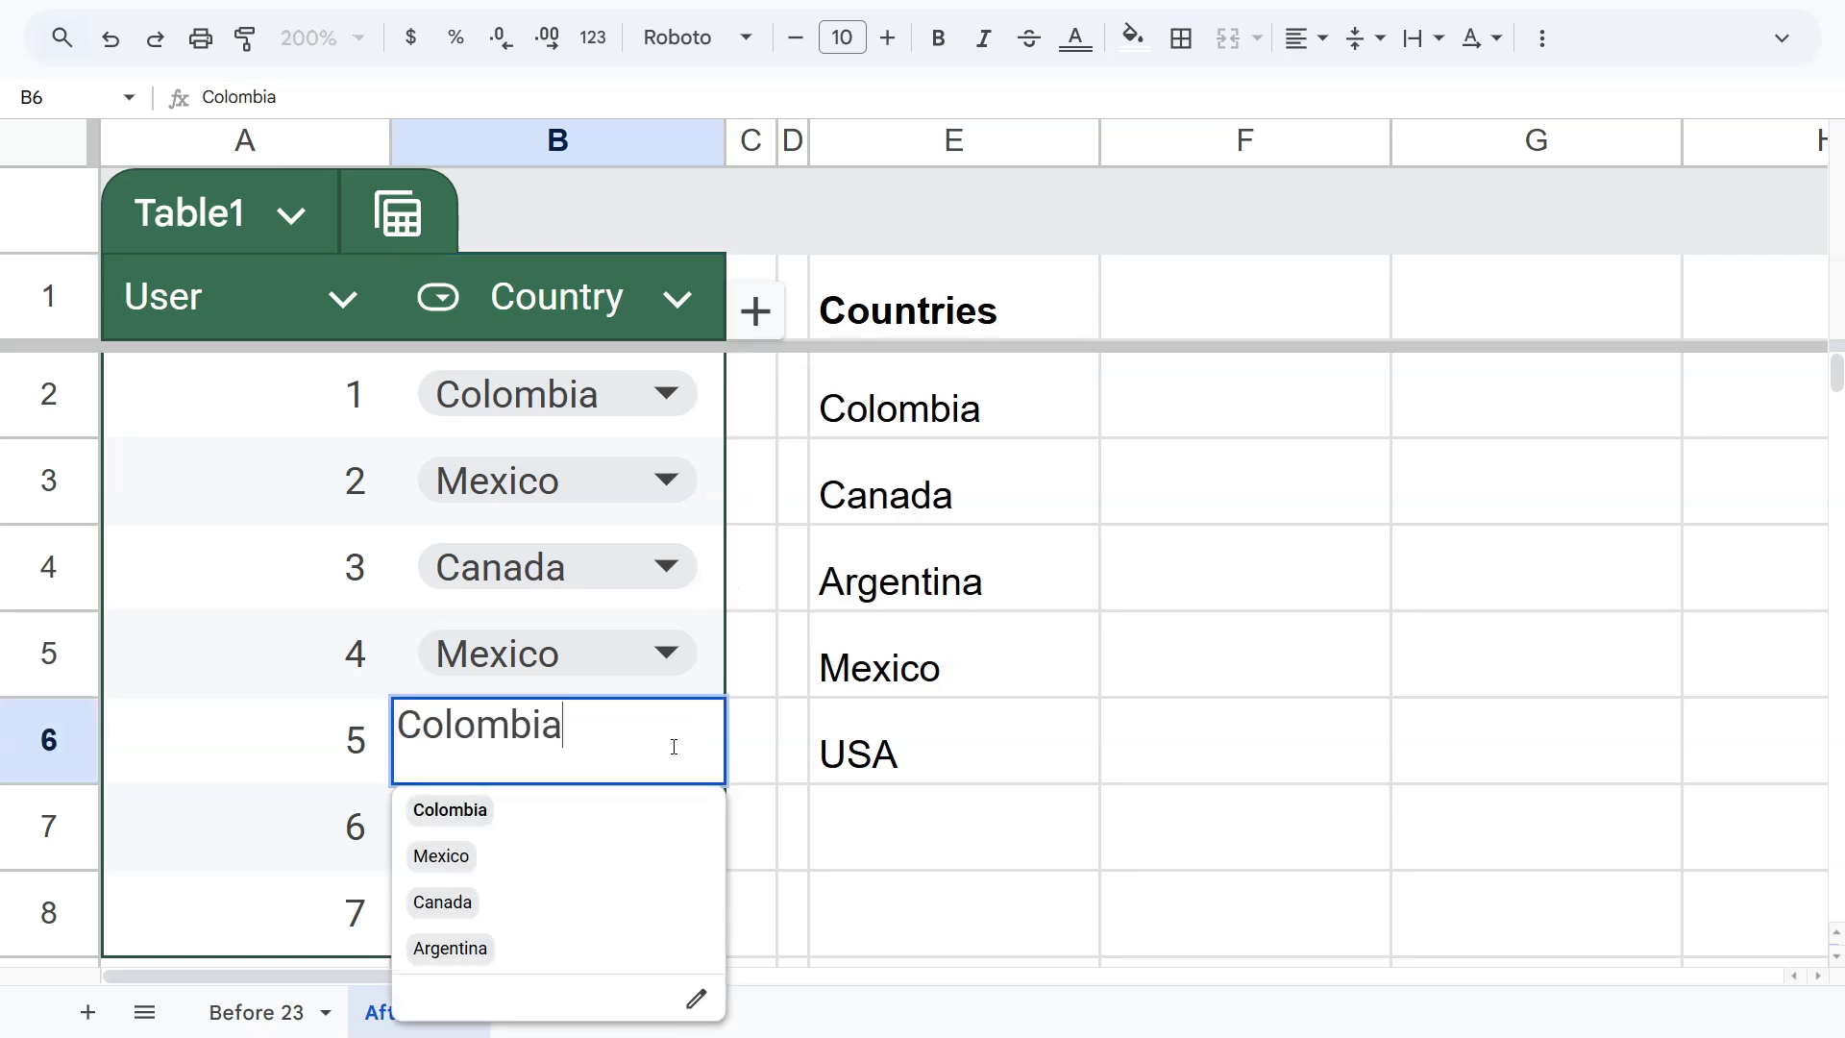
pyautogui.click(698, 1000)
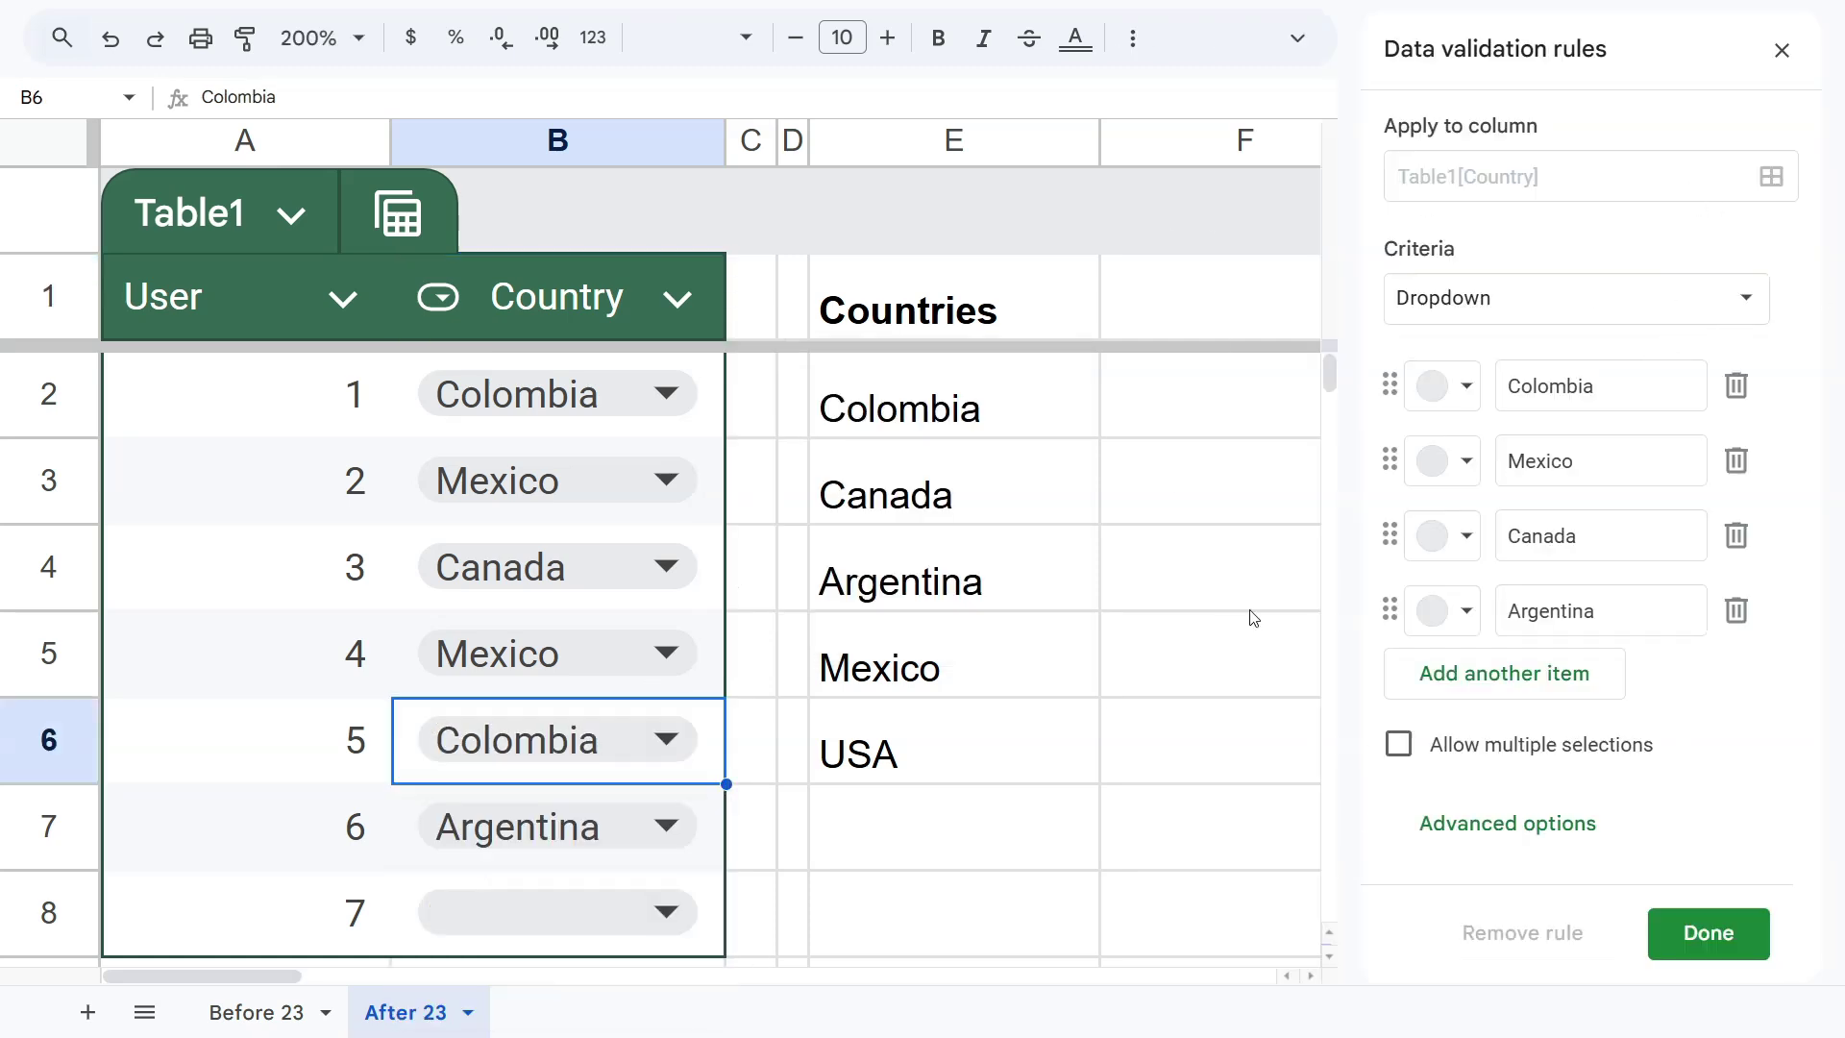
pyautogui.click(1551, 298)
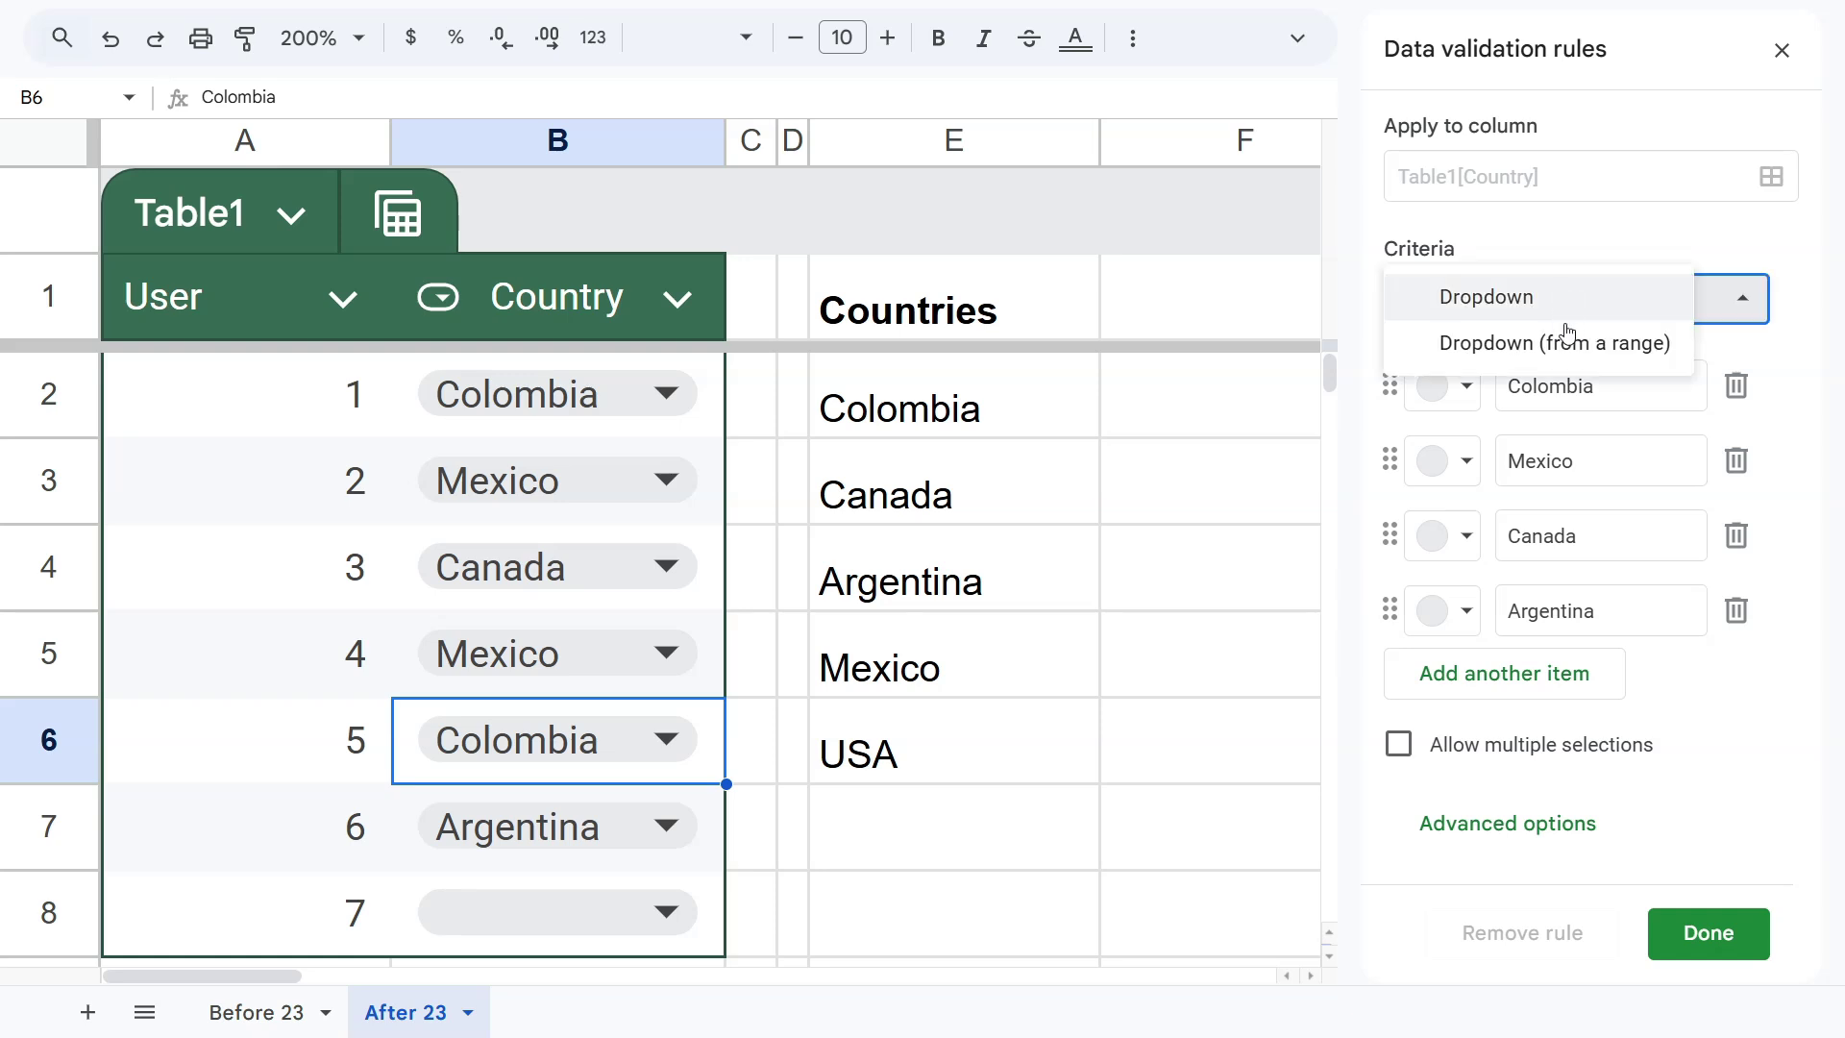
pyautogui.click(1566, 338)
pyautogui.click(1742, 385)
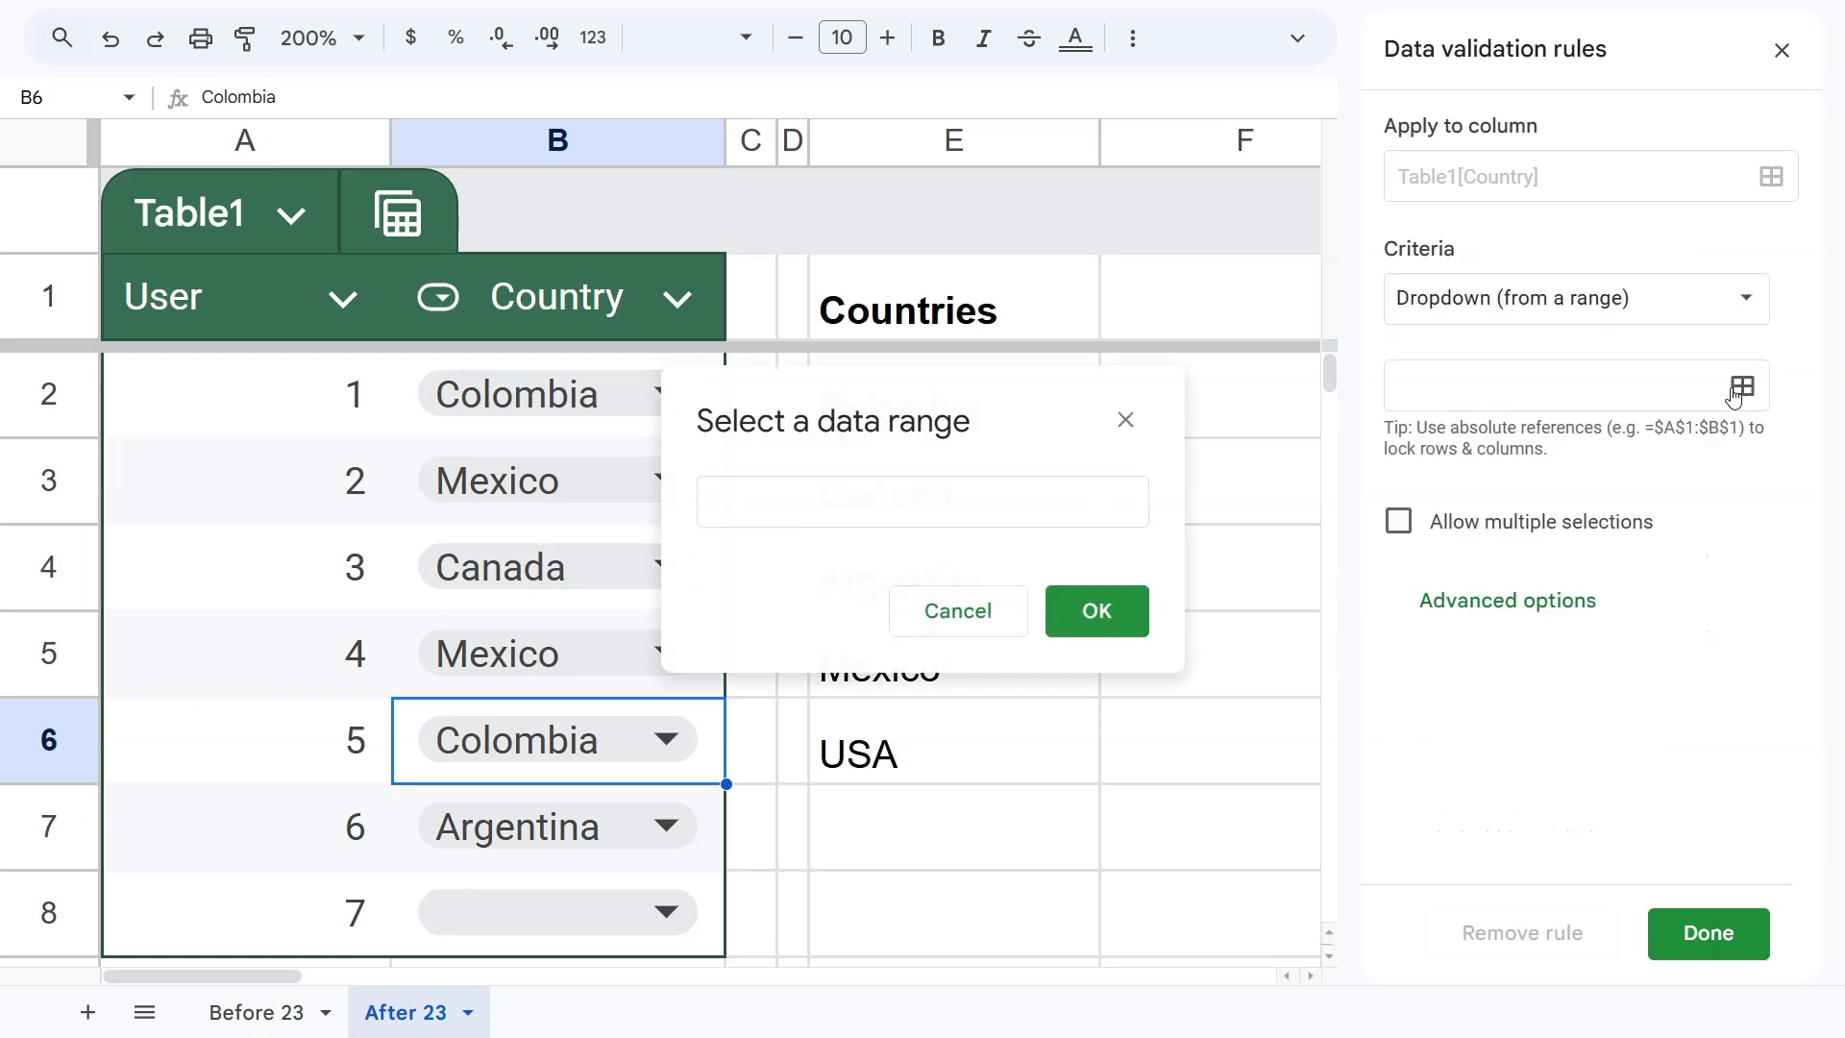
pyautogui.moveTo(980, 411); pyautogui.dragTo(932, 899)
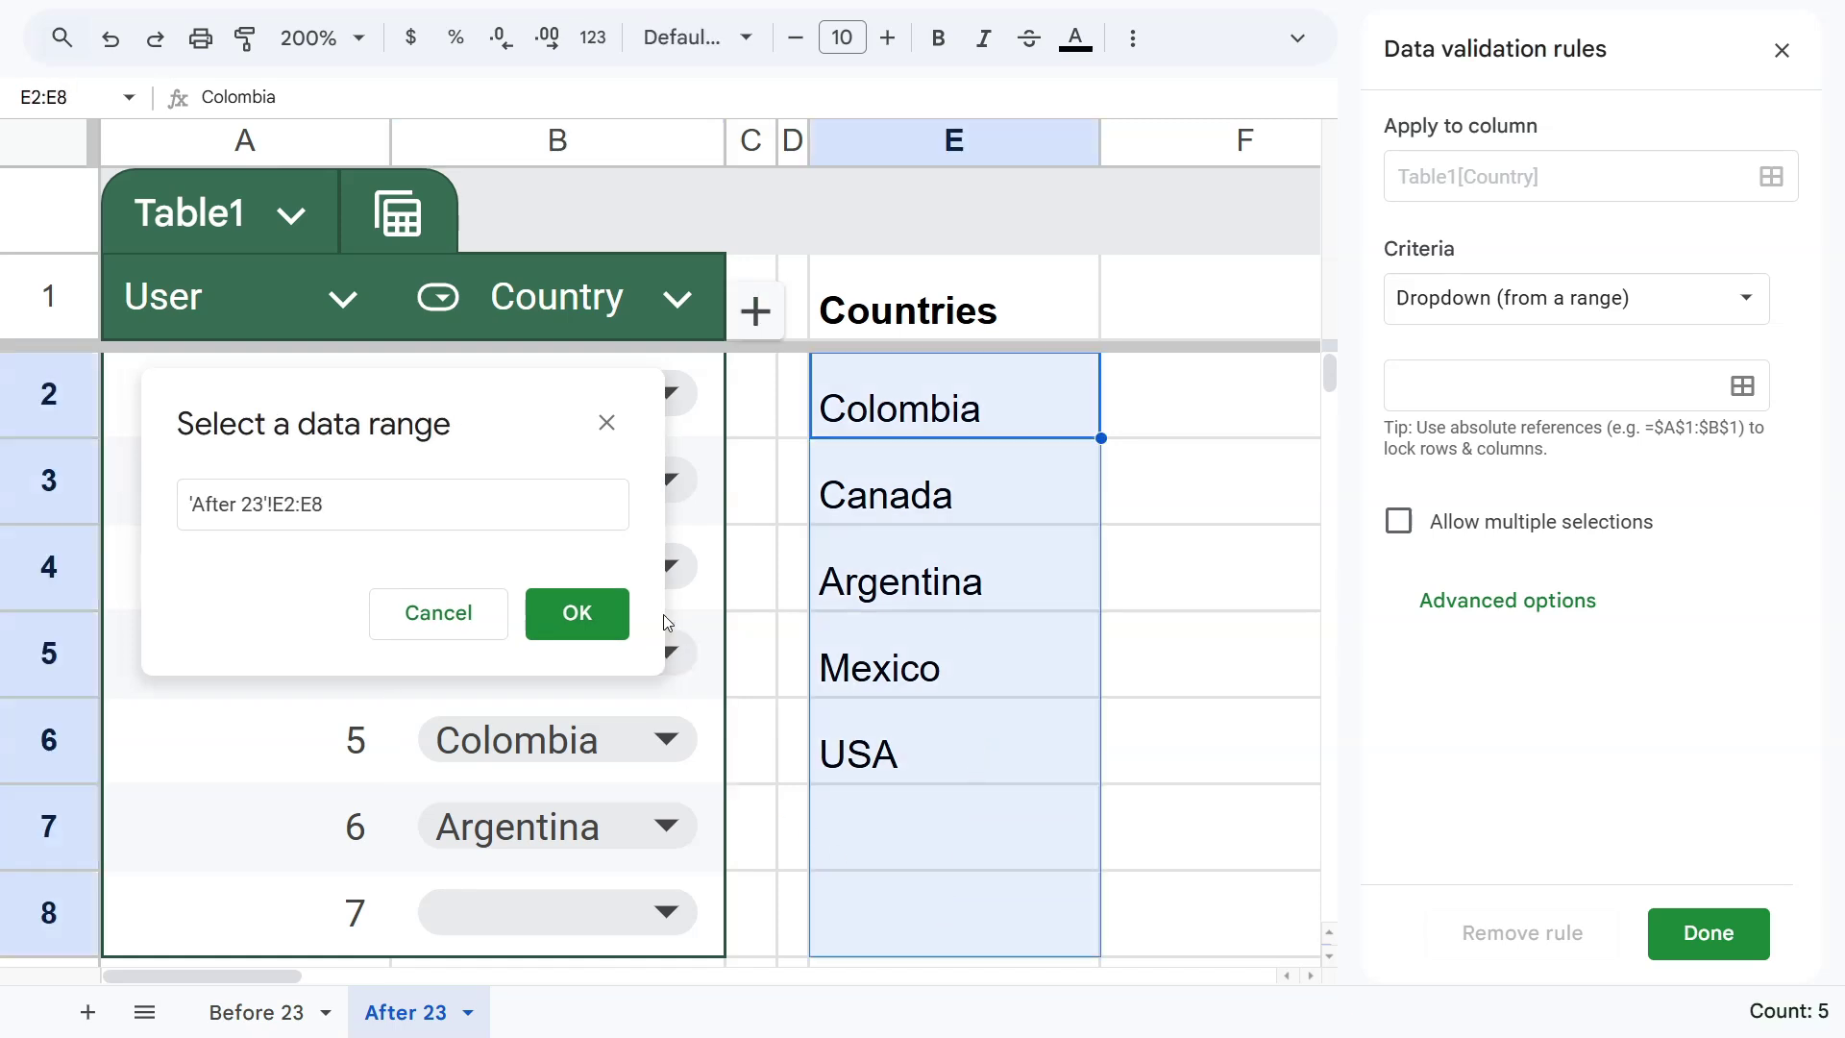
pyautogui.click(615, 612)
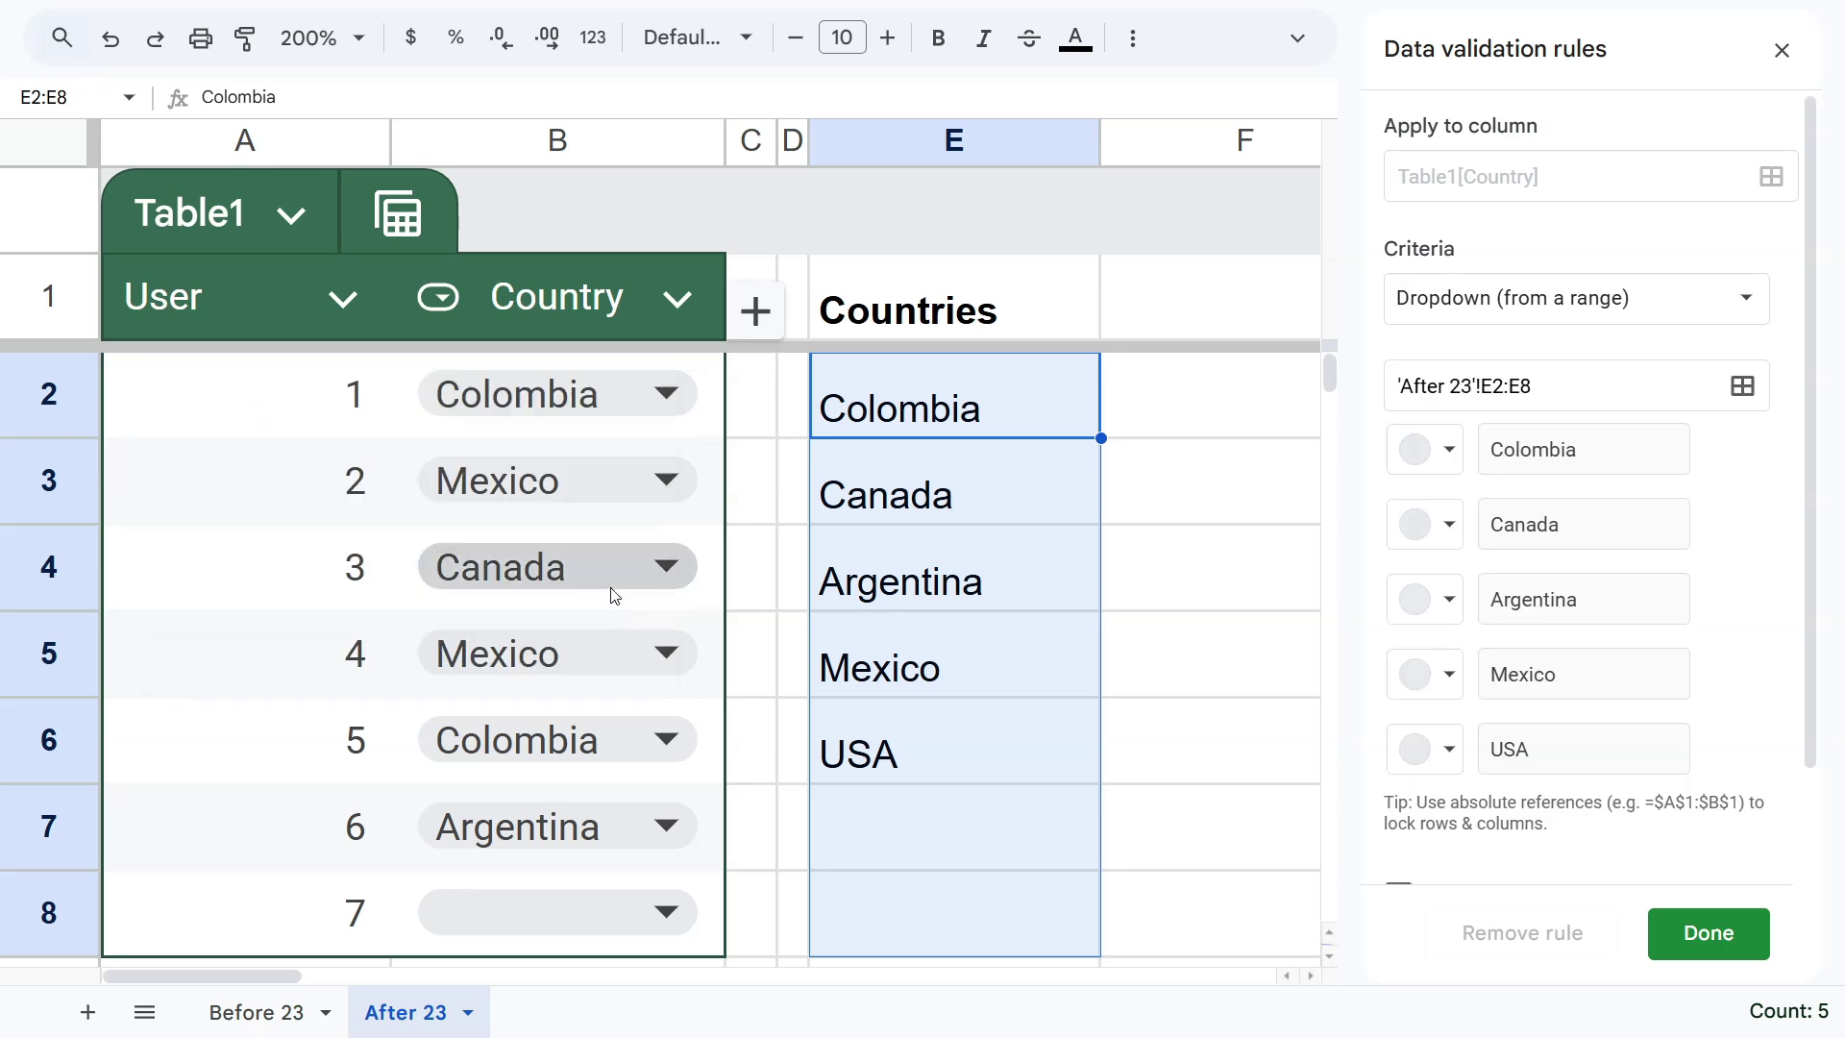
# Step: Save the Country column's range-based rule and check the options offered in B2
pyautogui.click(663, 394)
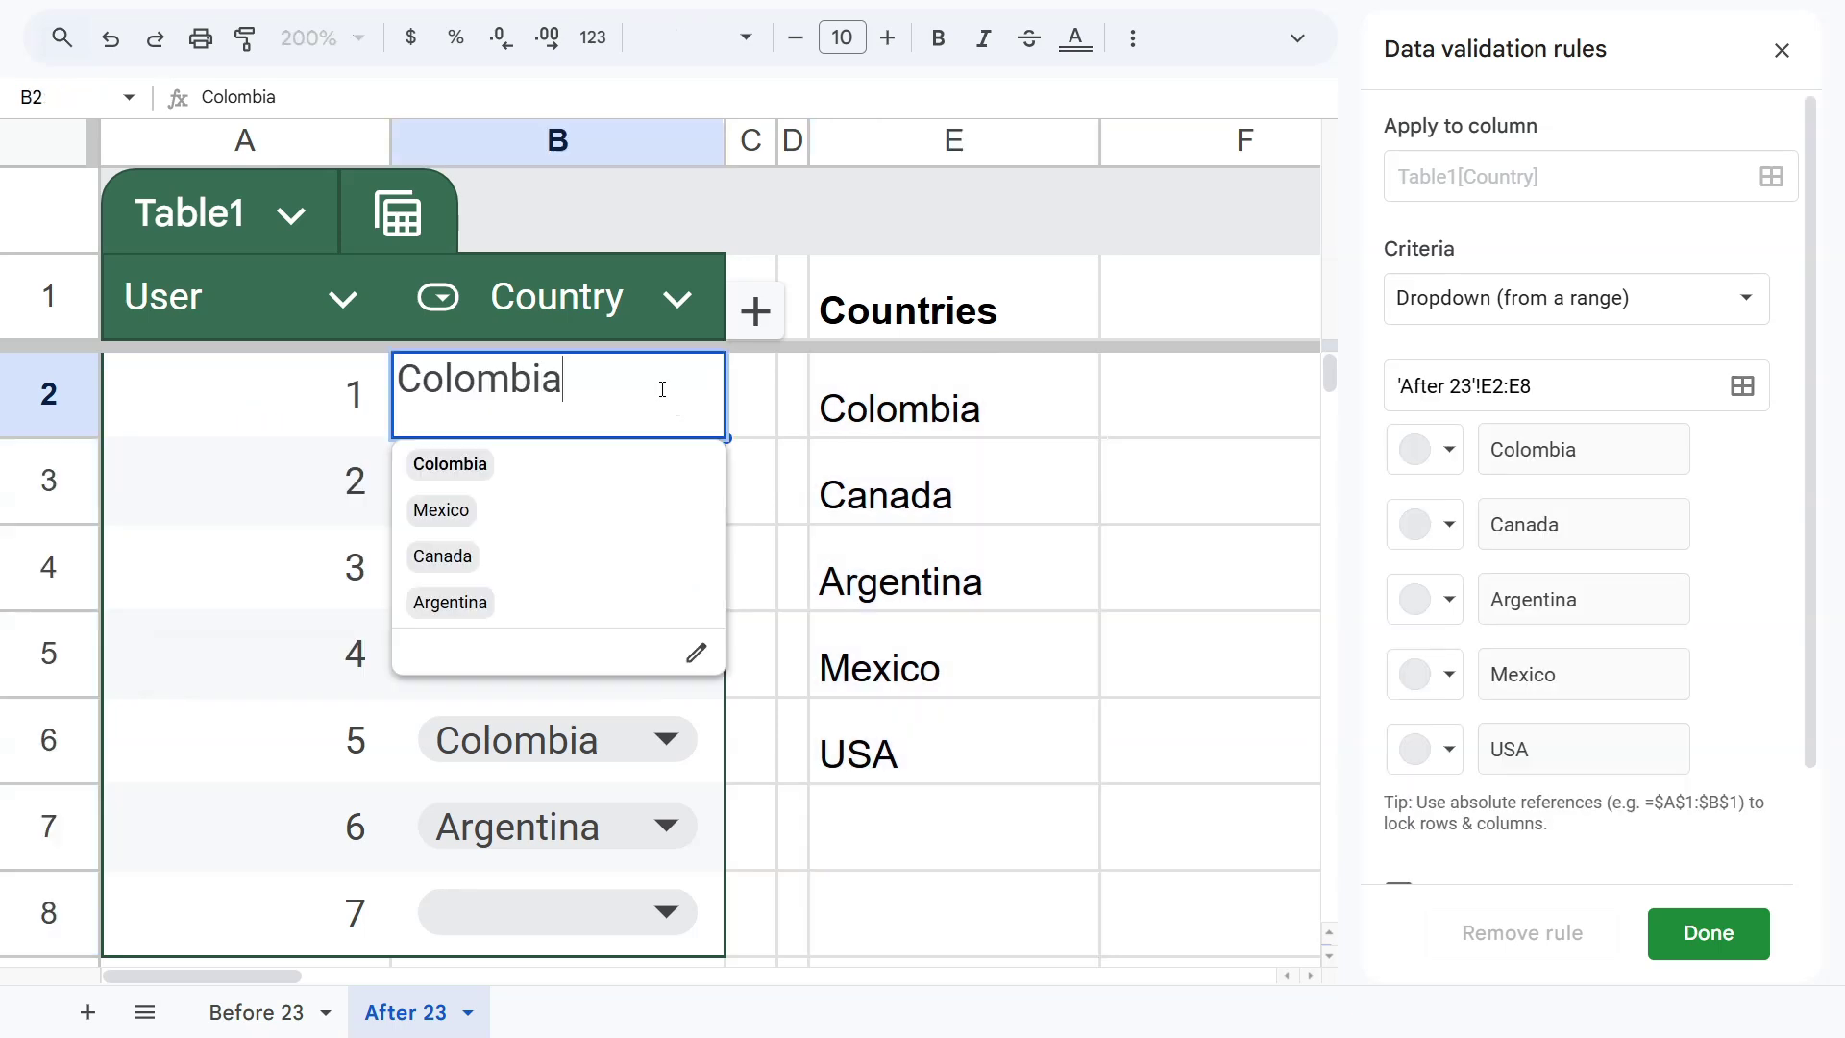
pyautogui.click(1013, 512)
pyautogui.click(1707, 930)
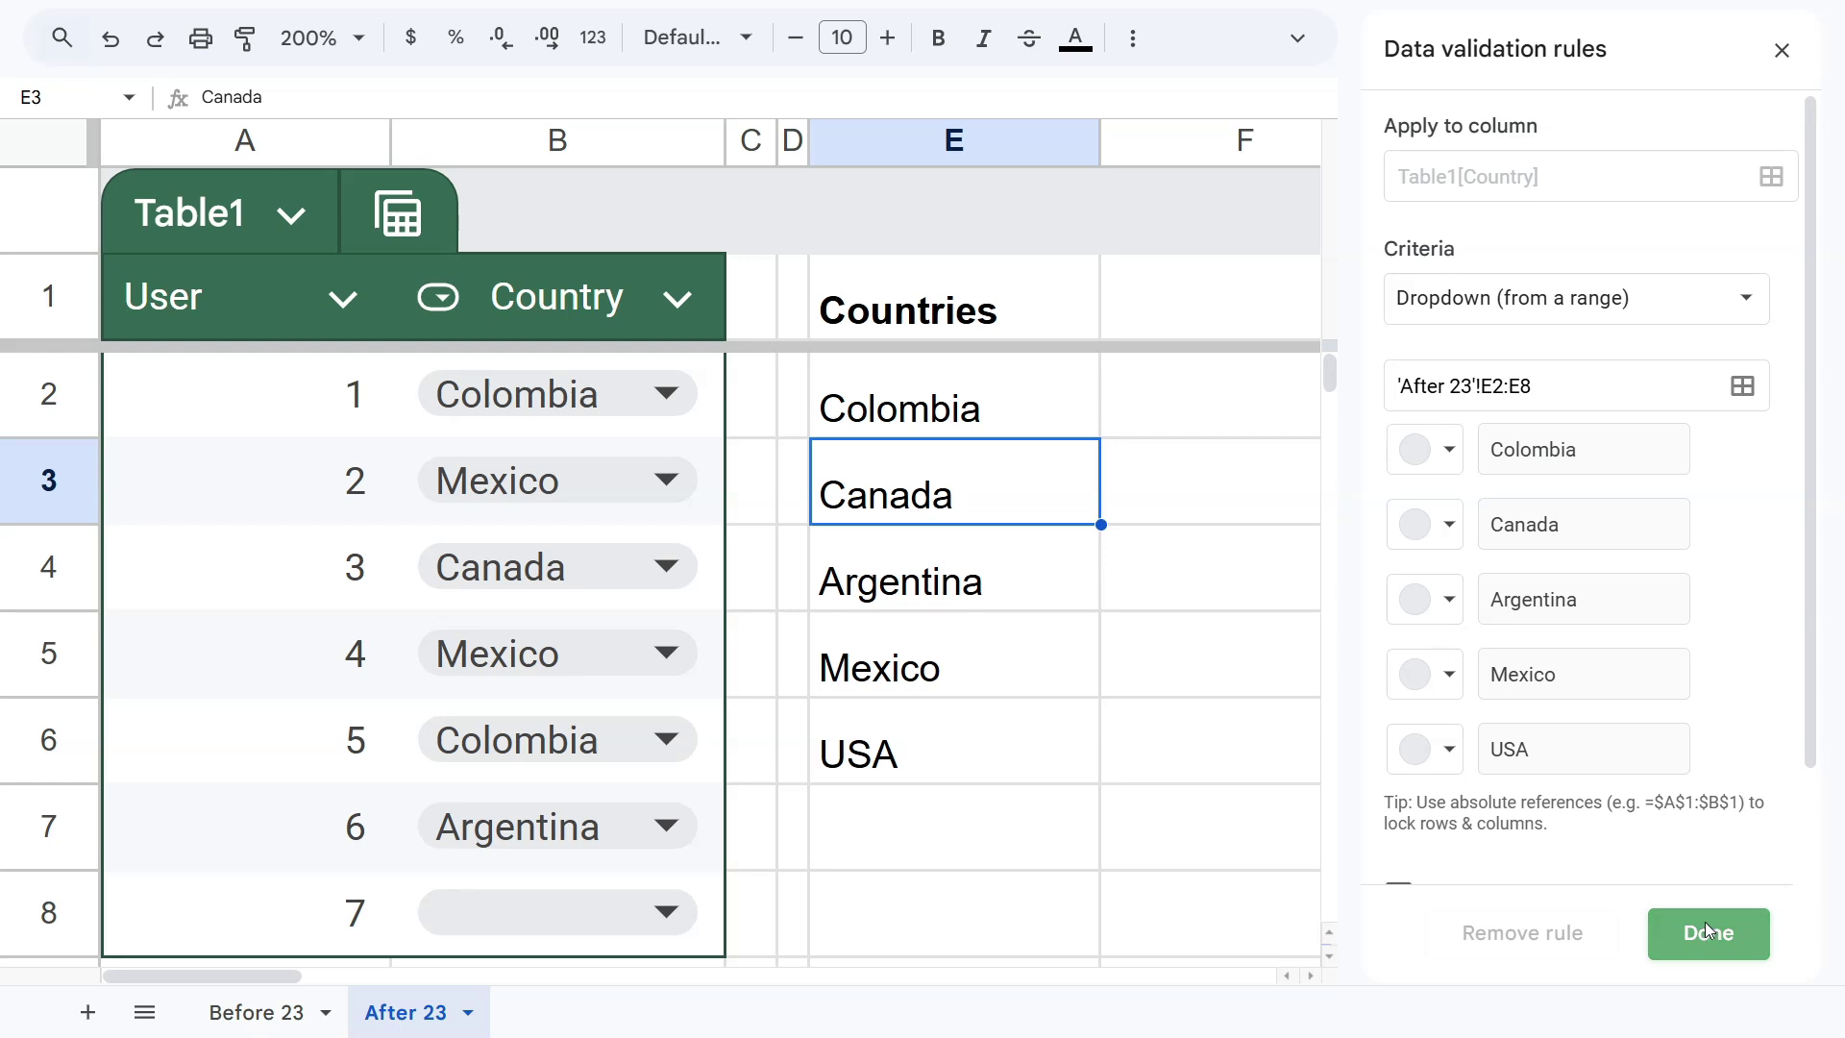
pyautogui.click(681, 396)
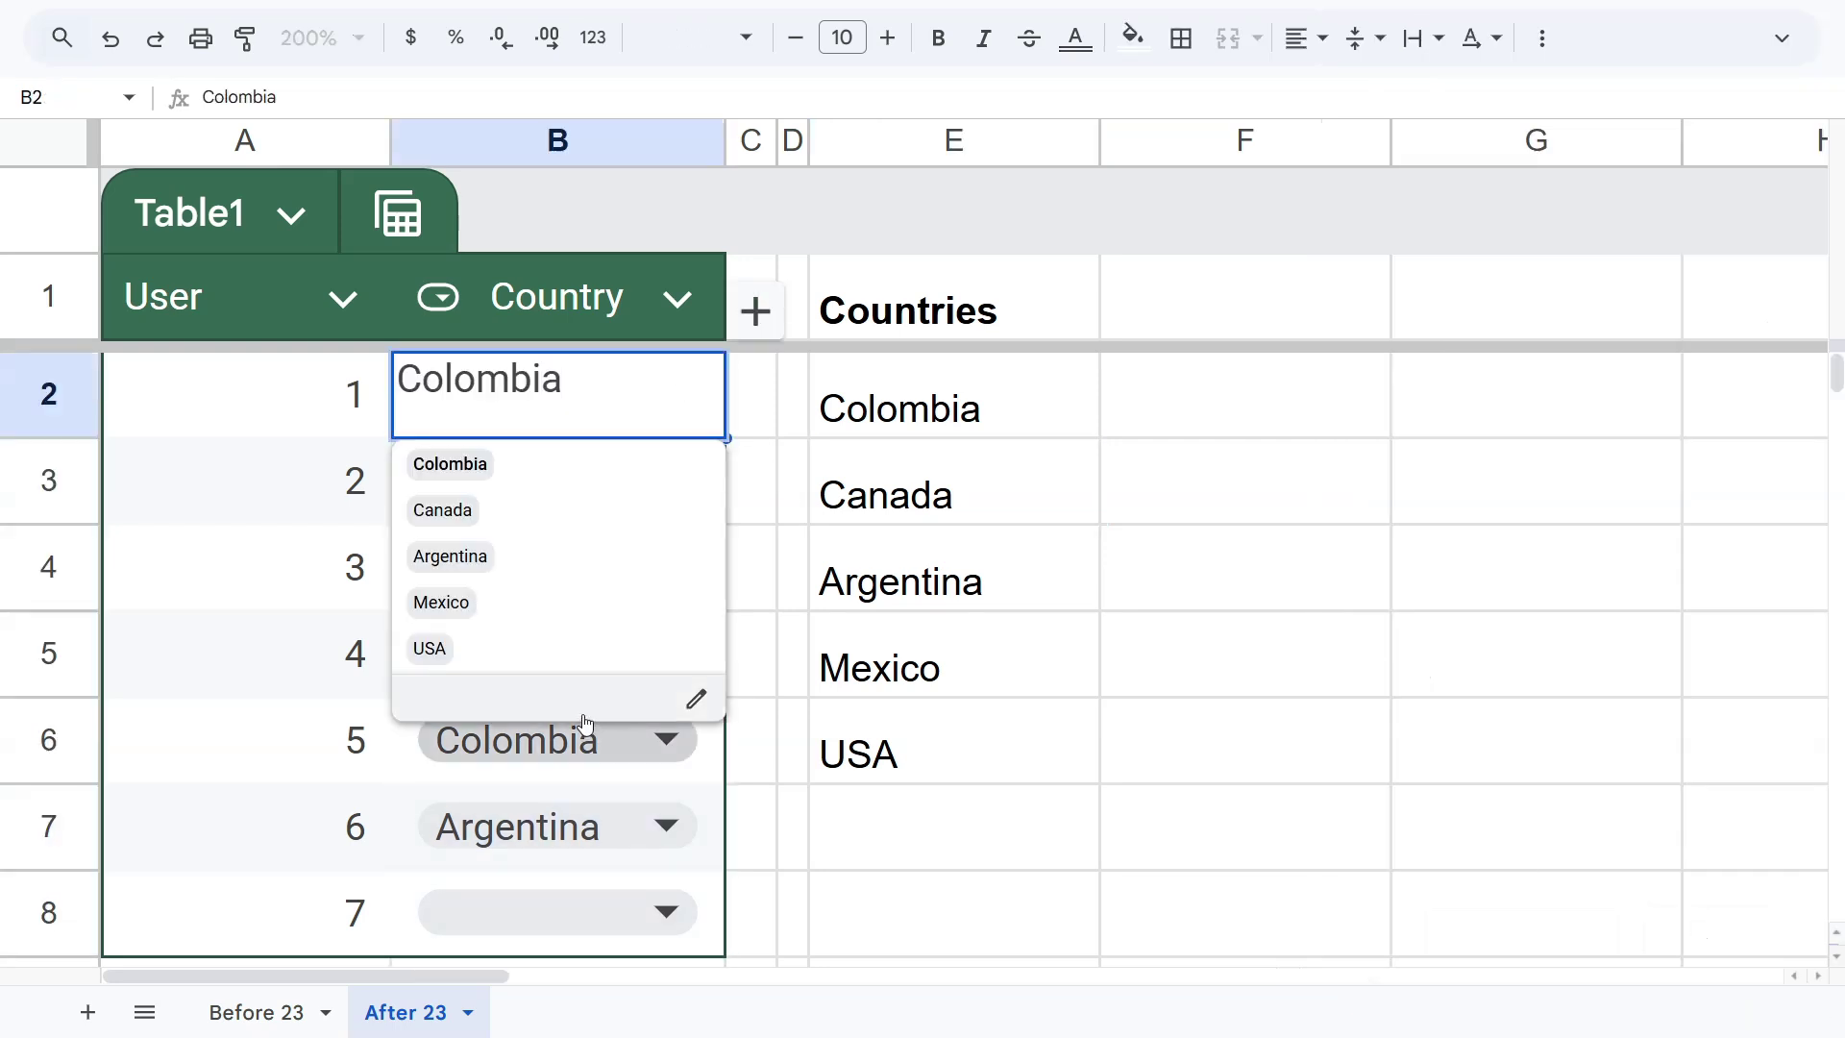
pyautogui.click(852, 898)
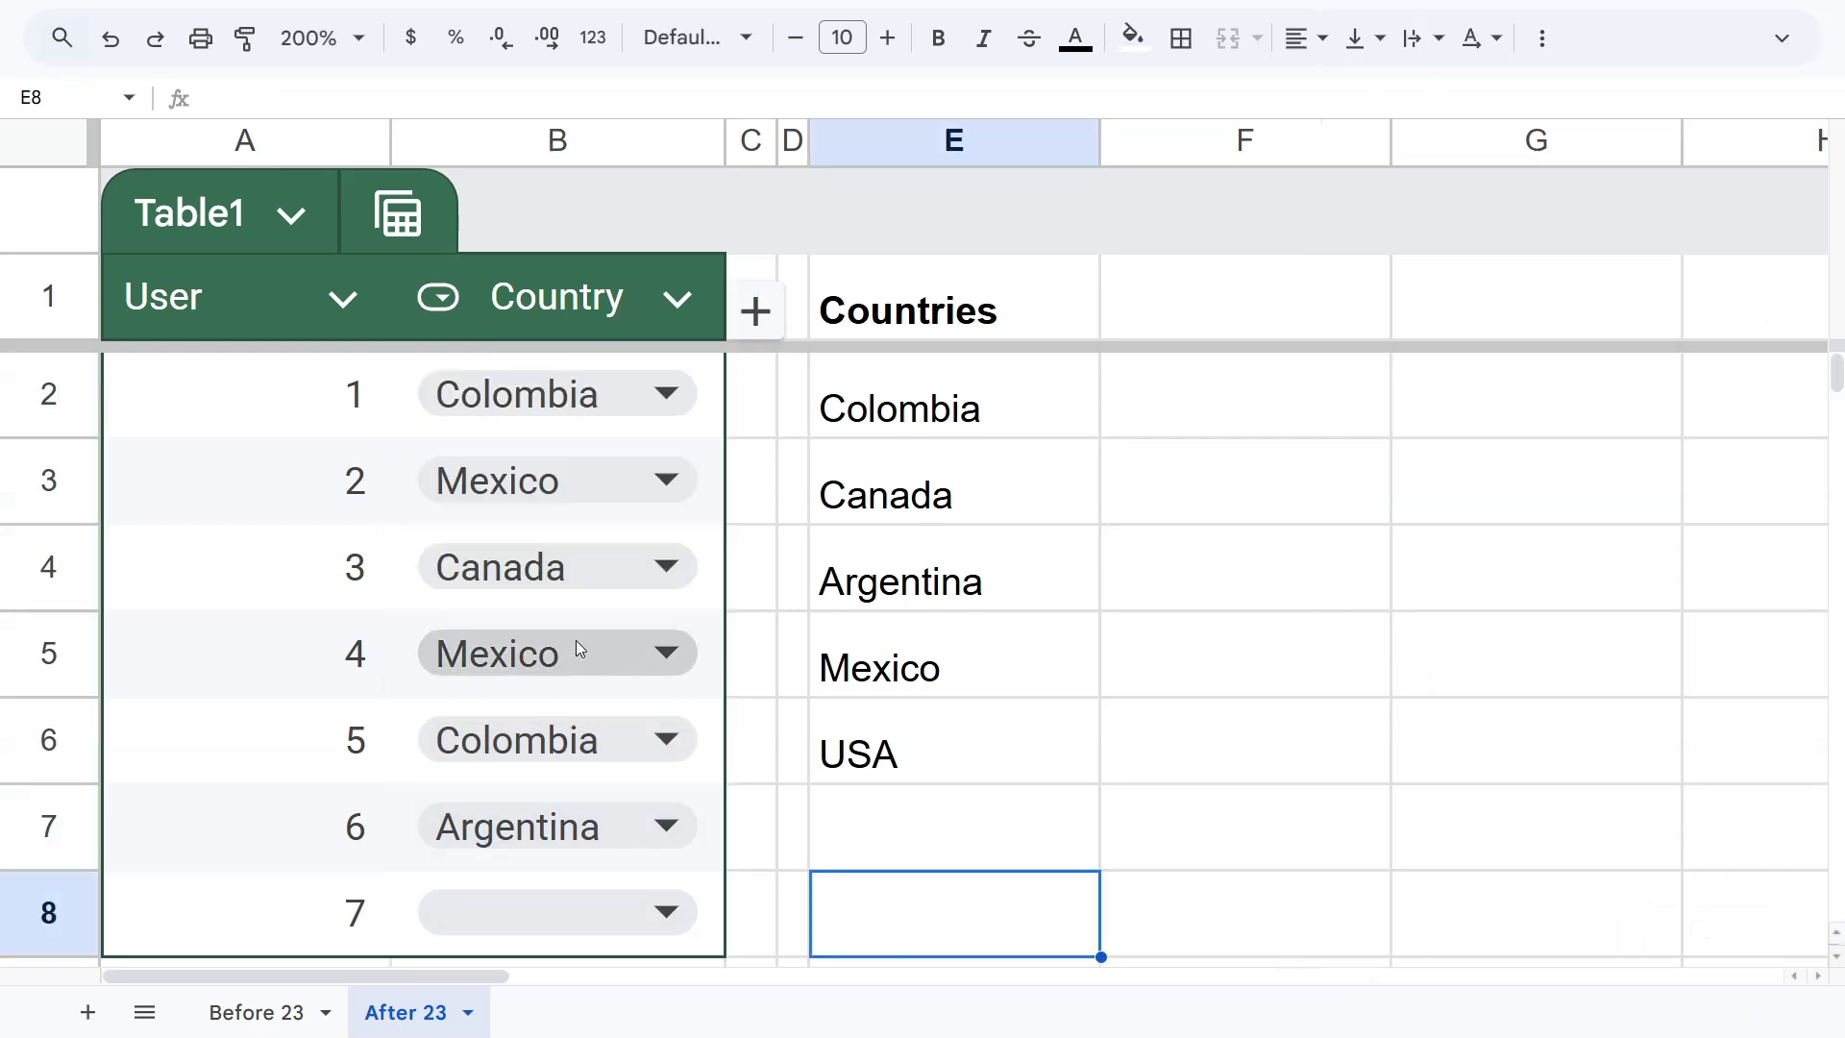
# Step: Add user 8 in A9 directly below the table and check the country options in B9
pyautogui.scroll(-2, 550, 655)
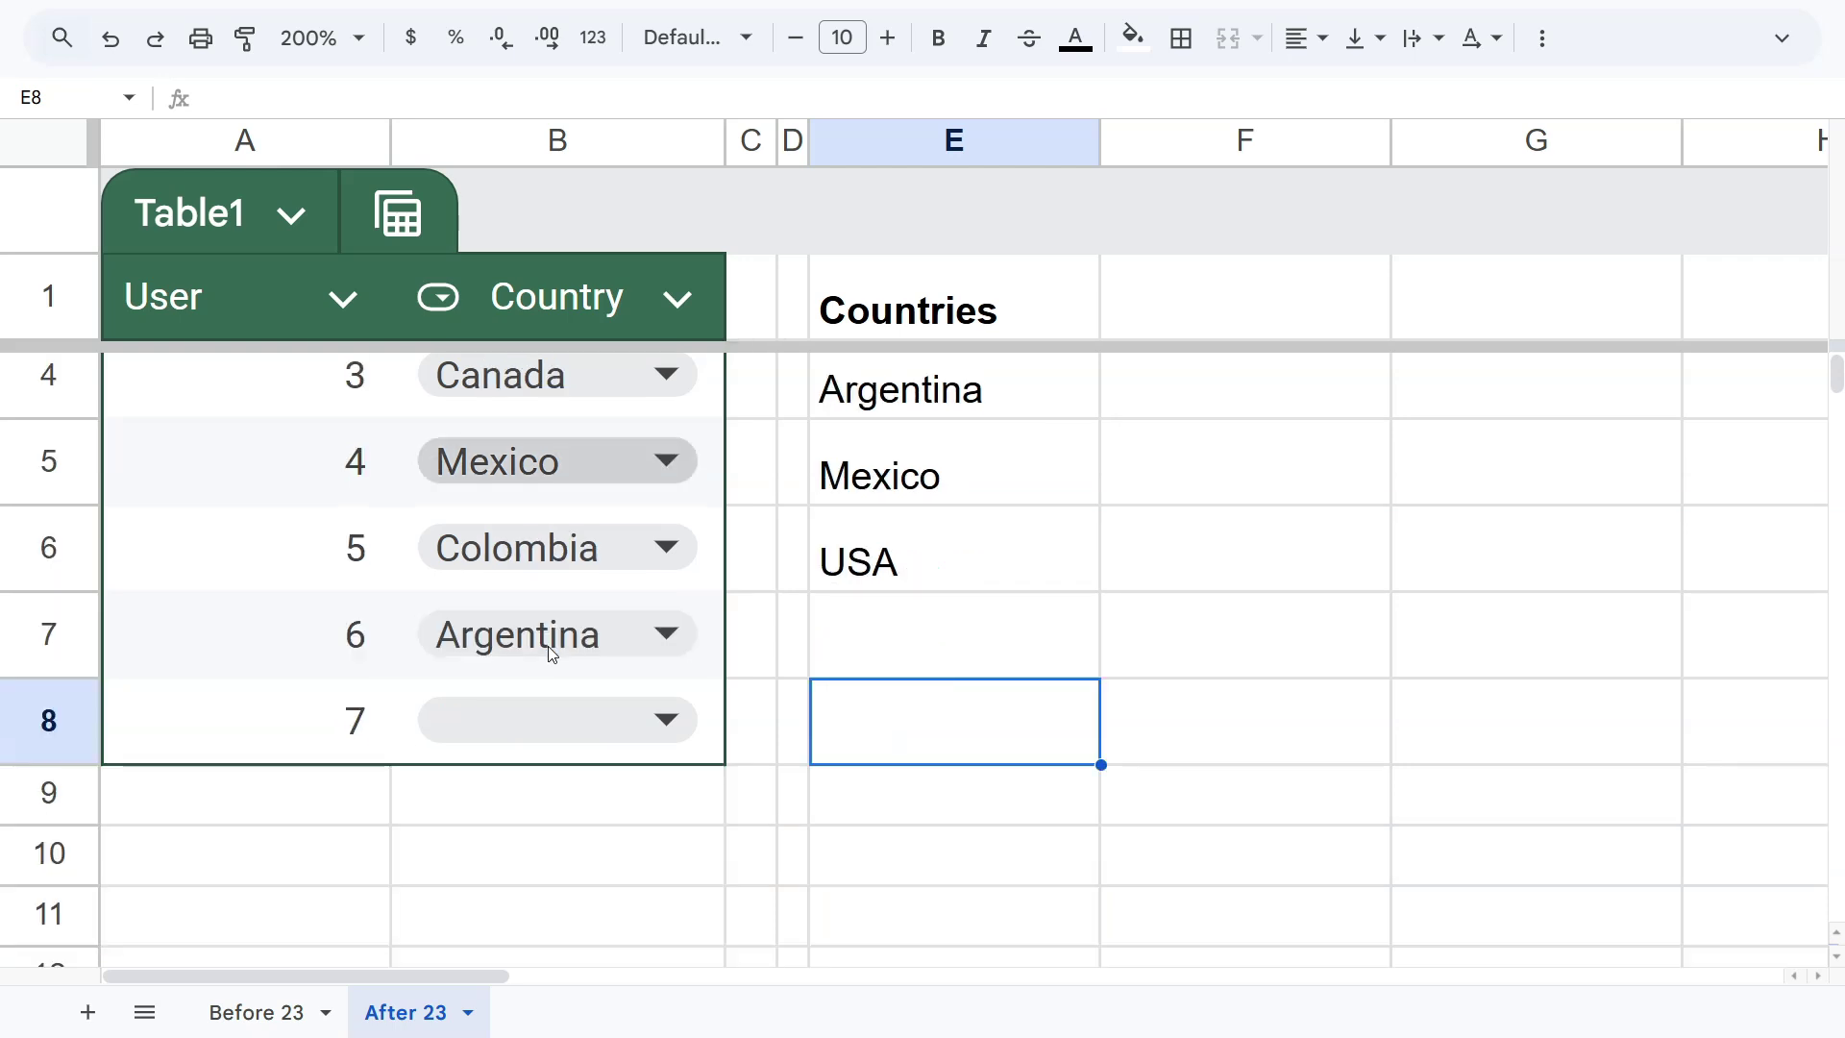
pyautogui.click(330, 806)
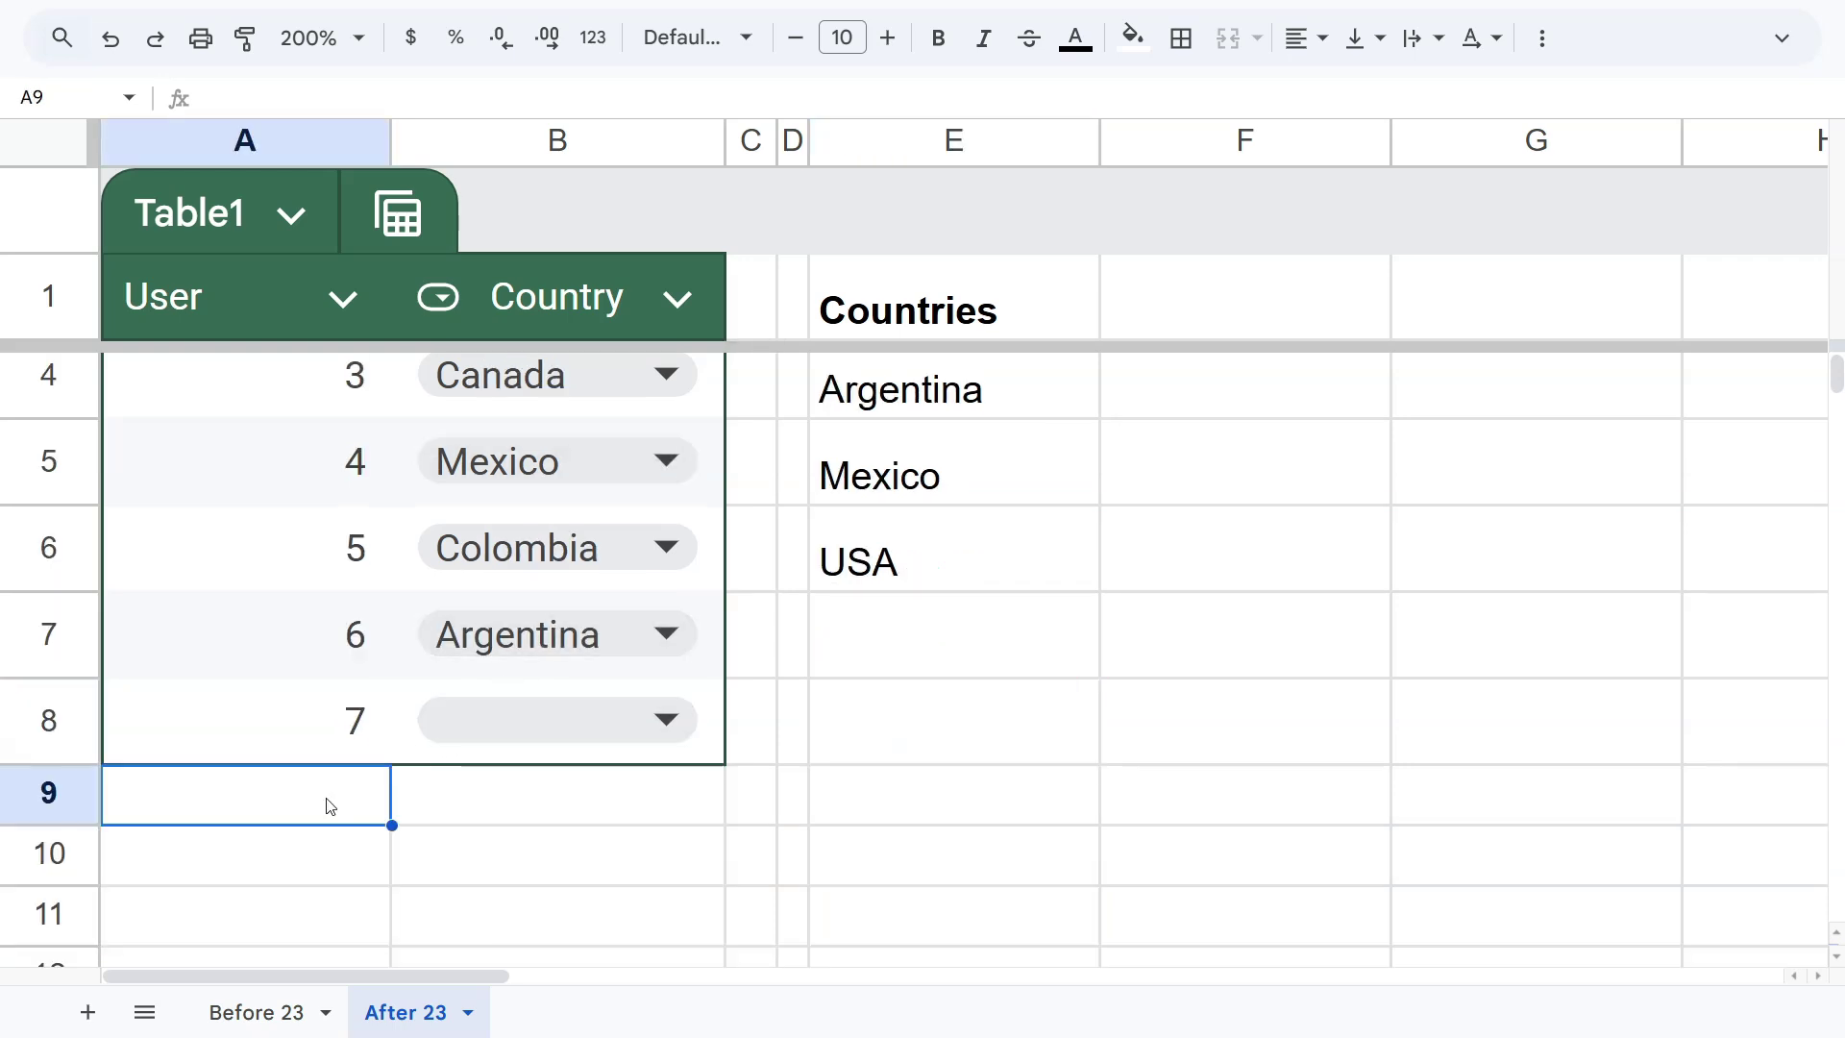
pyautogui.write('8')
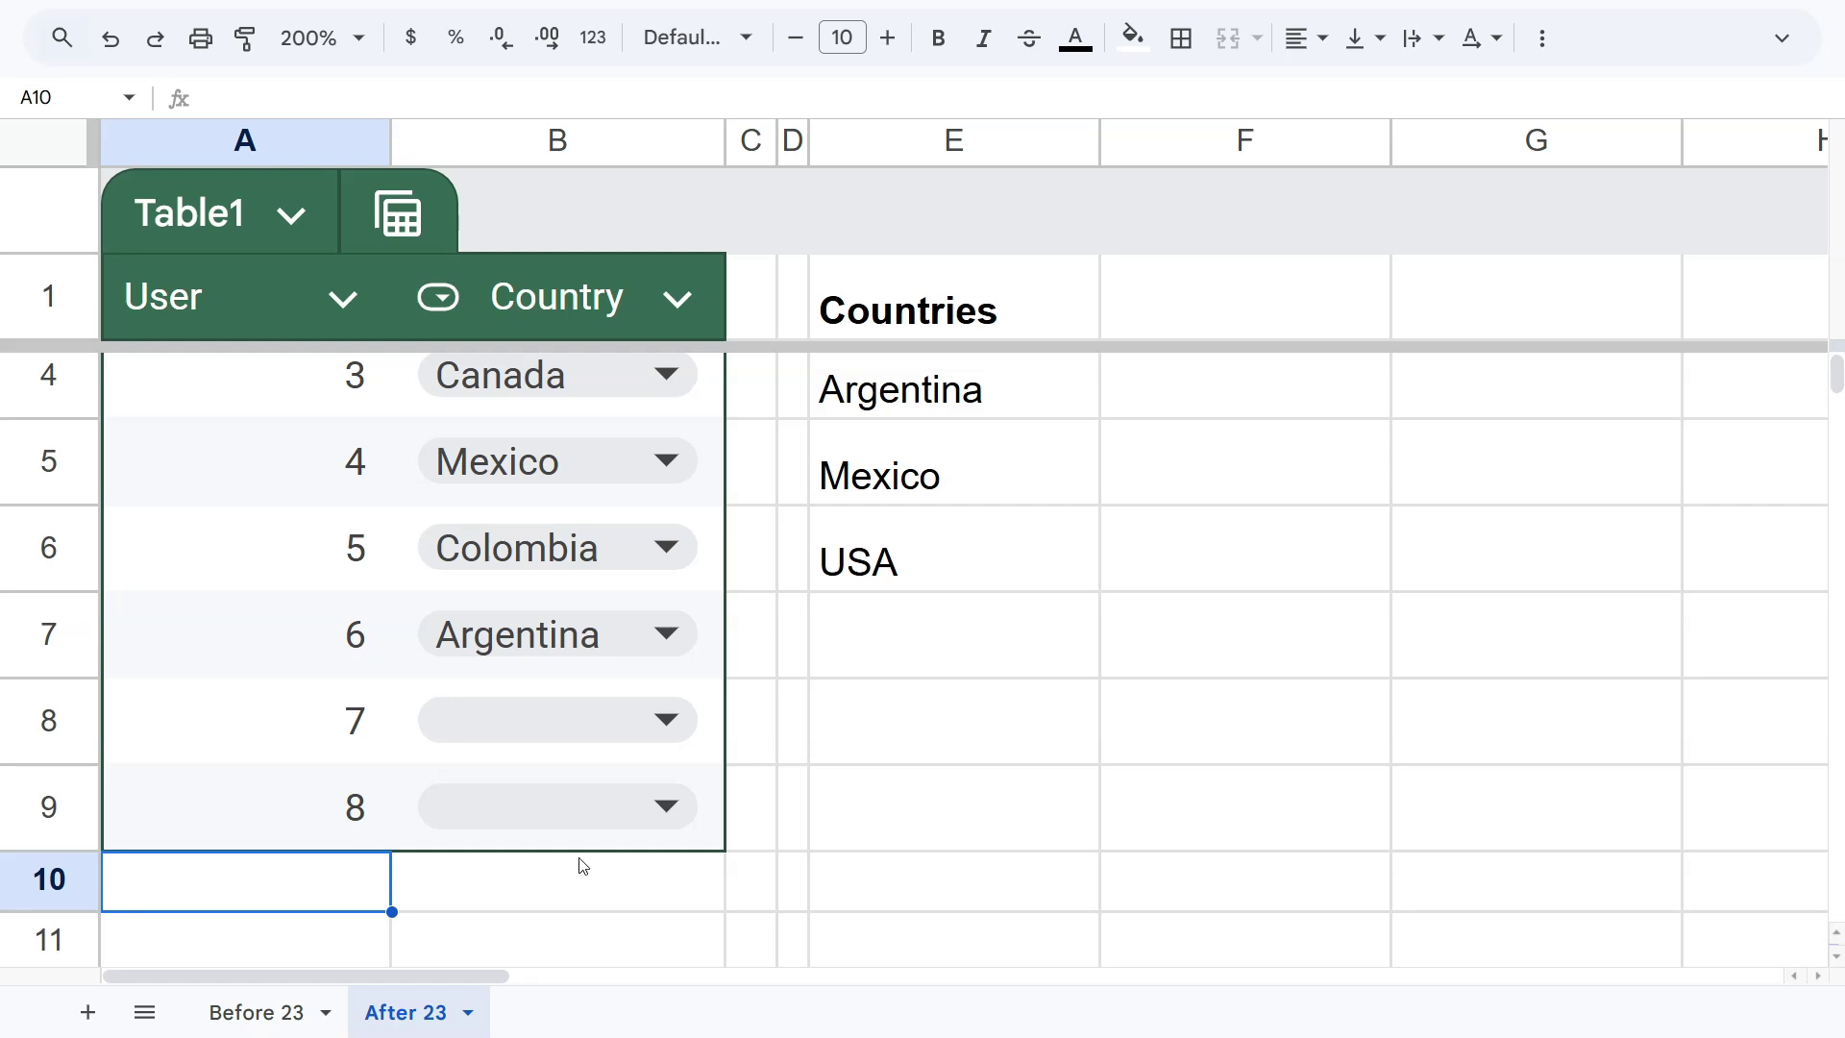
pyautogui.click(576, 815)
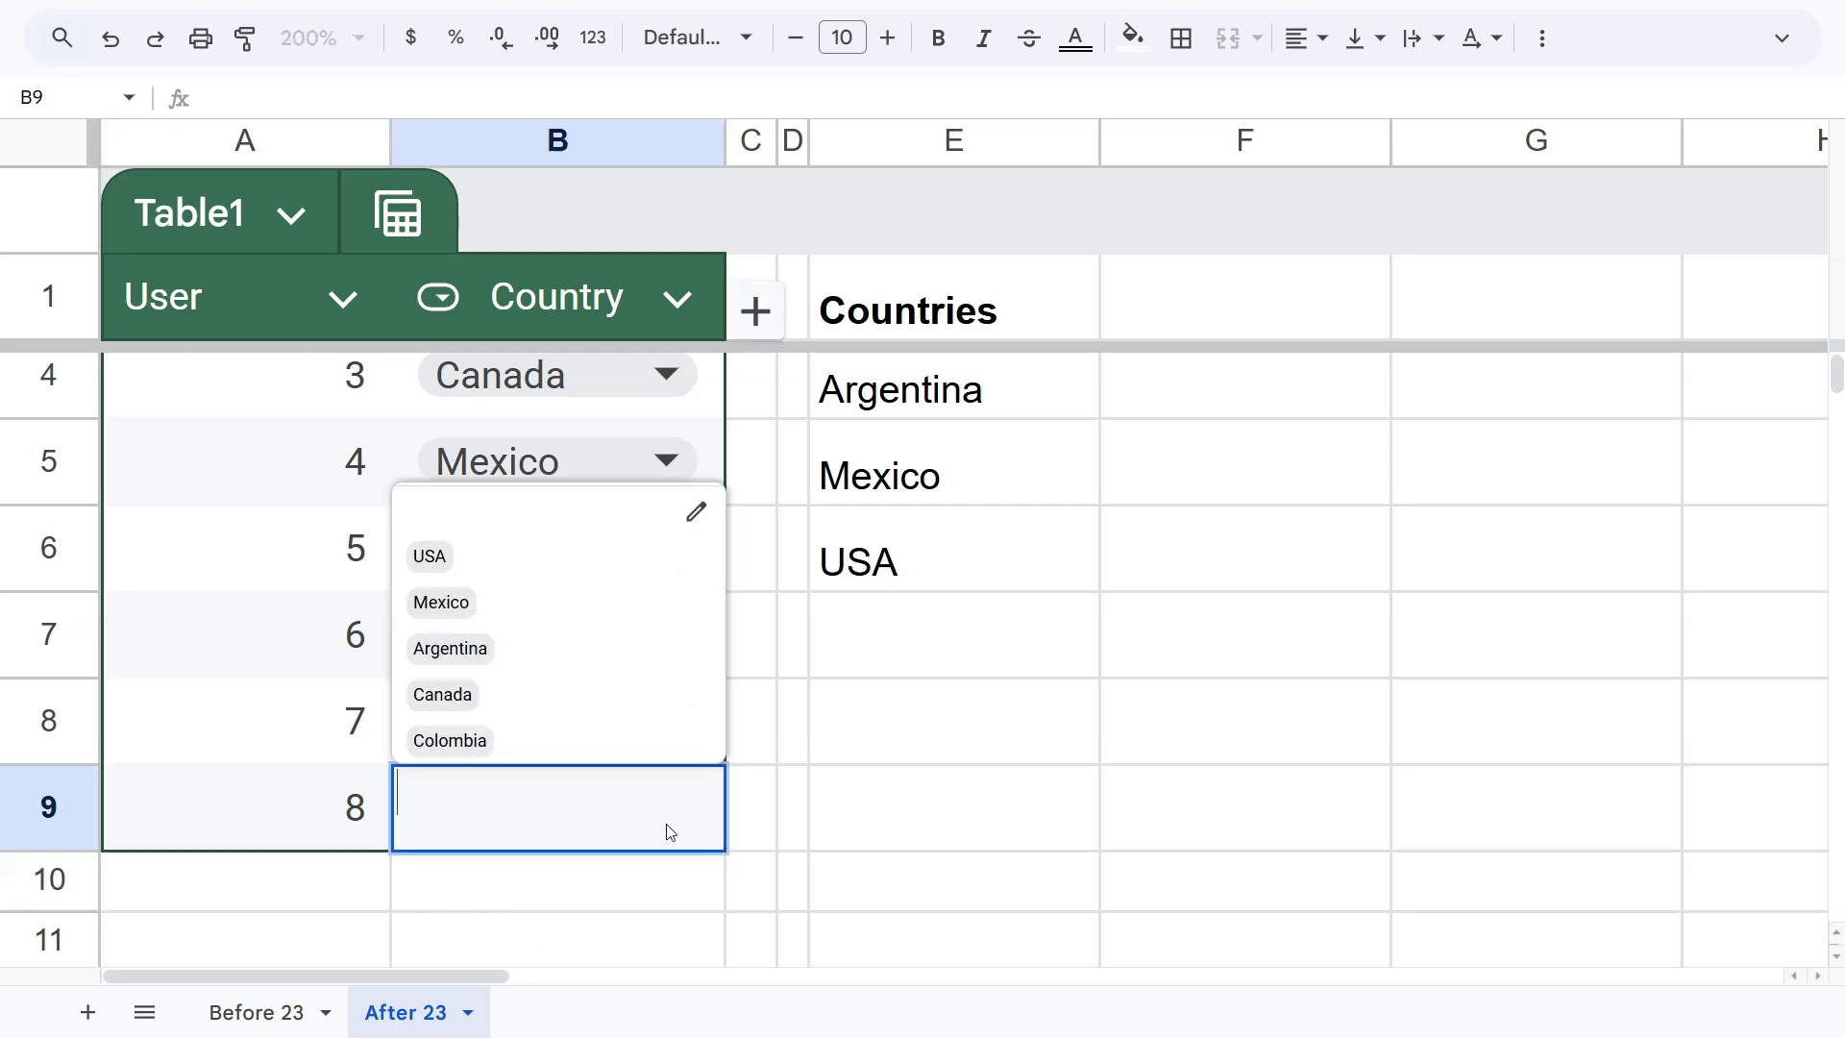
pyautogui.click(922, 825)
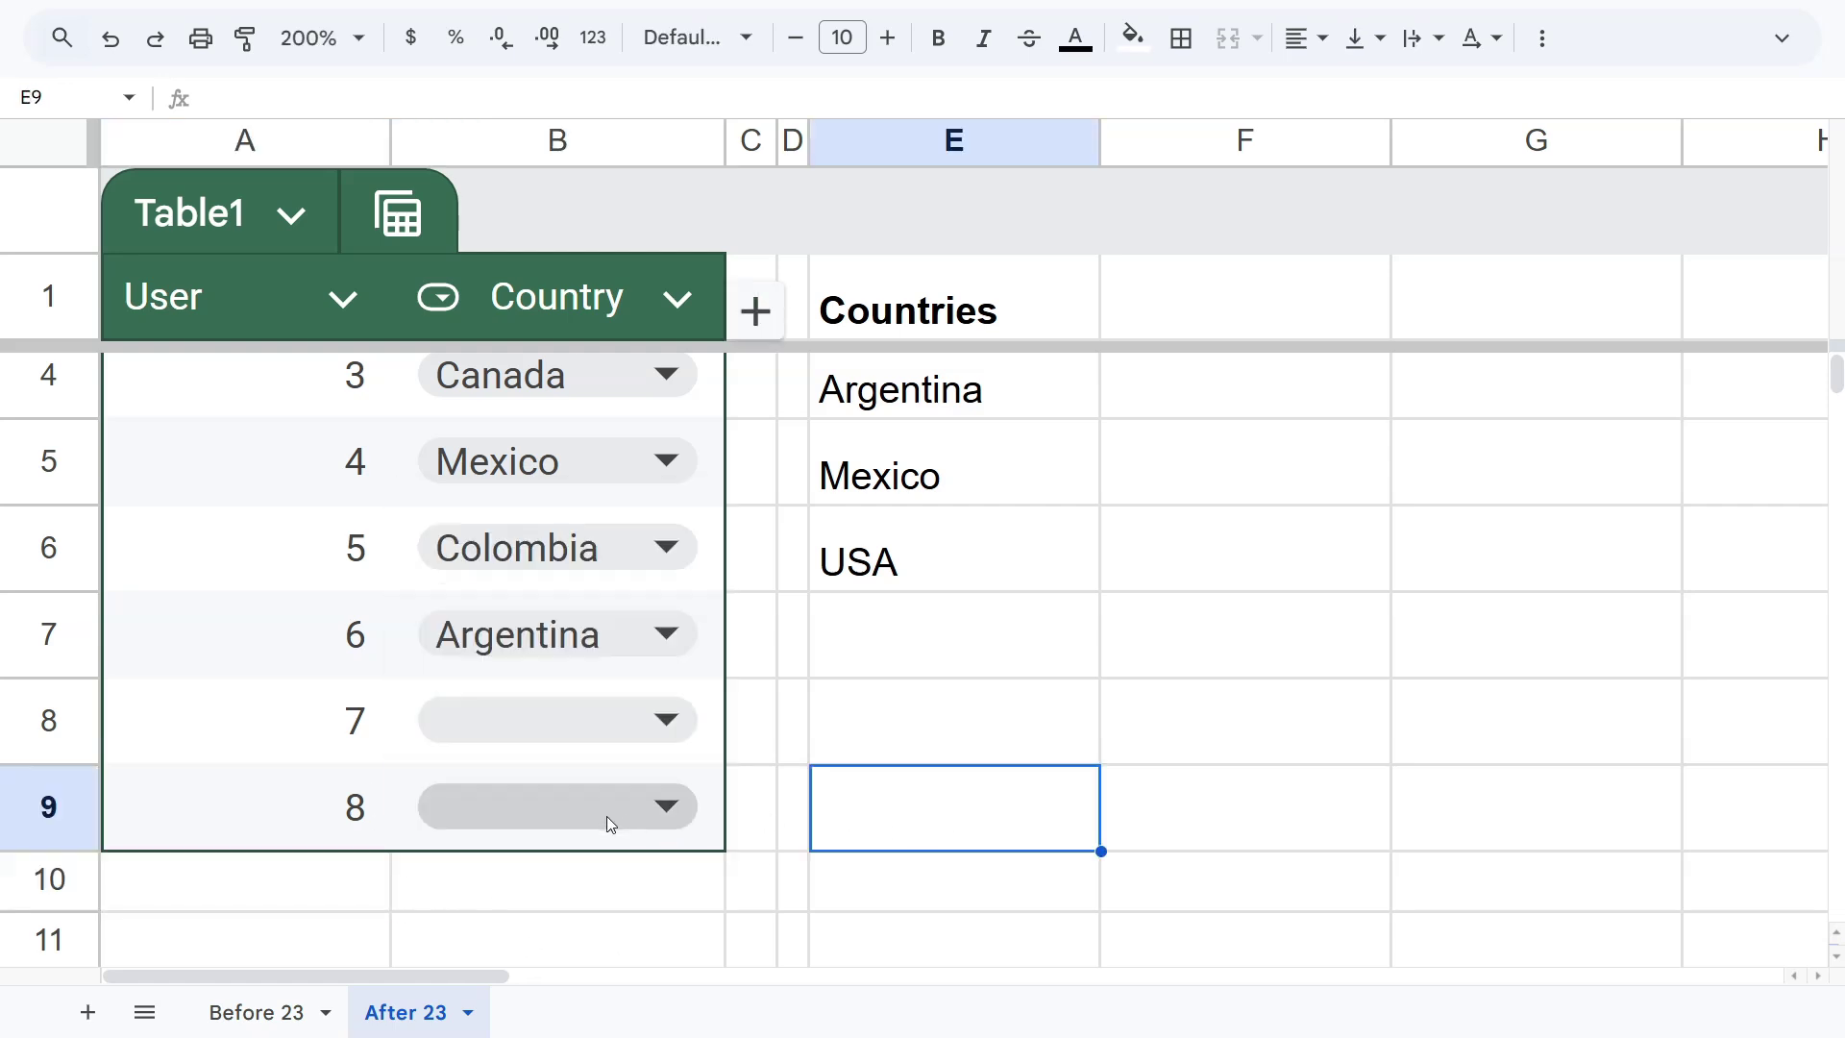
# Step: Examine on Before 23 how far the empty Country dropdowns extend below the data in column E
pyautogui.click(272, 1009)
pyautogui.scroll(-1, 869, 634)
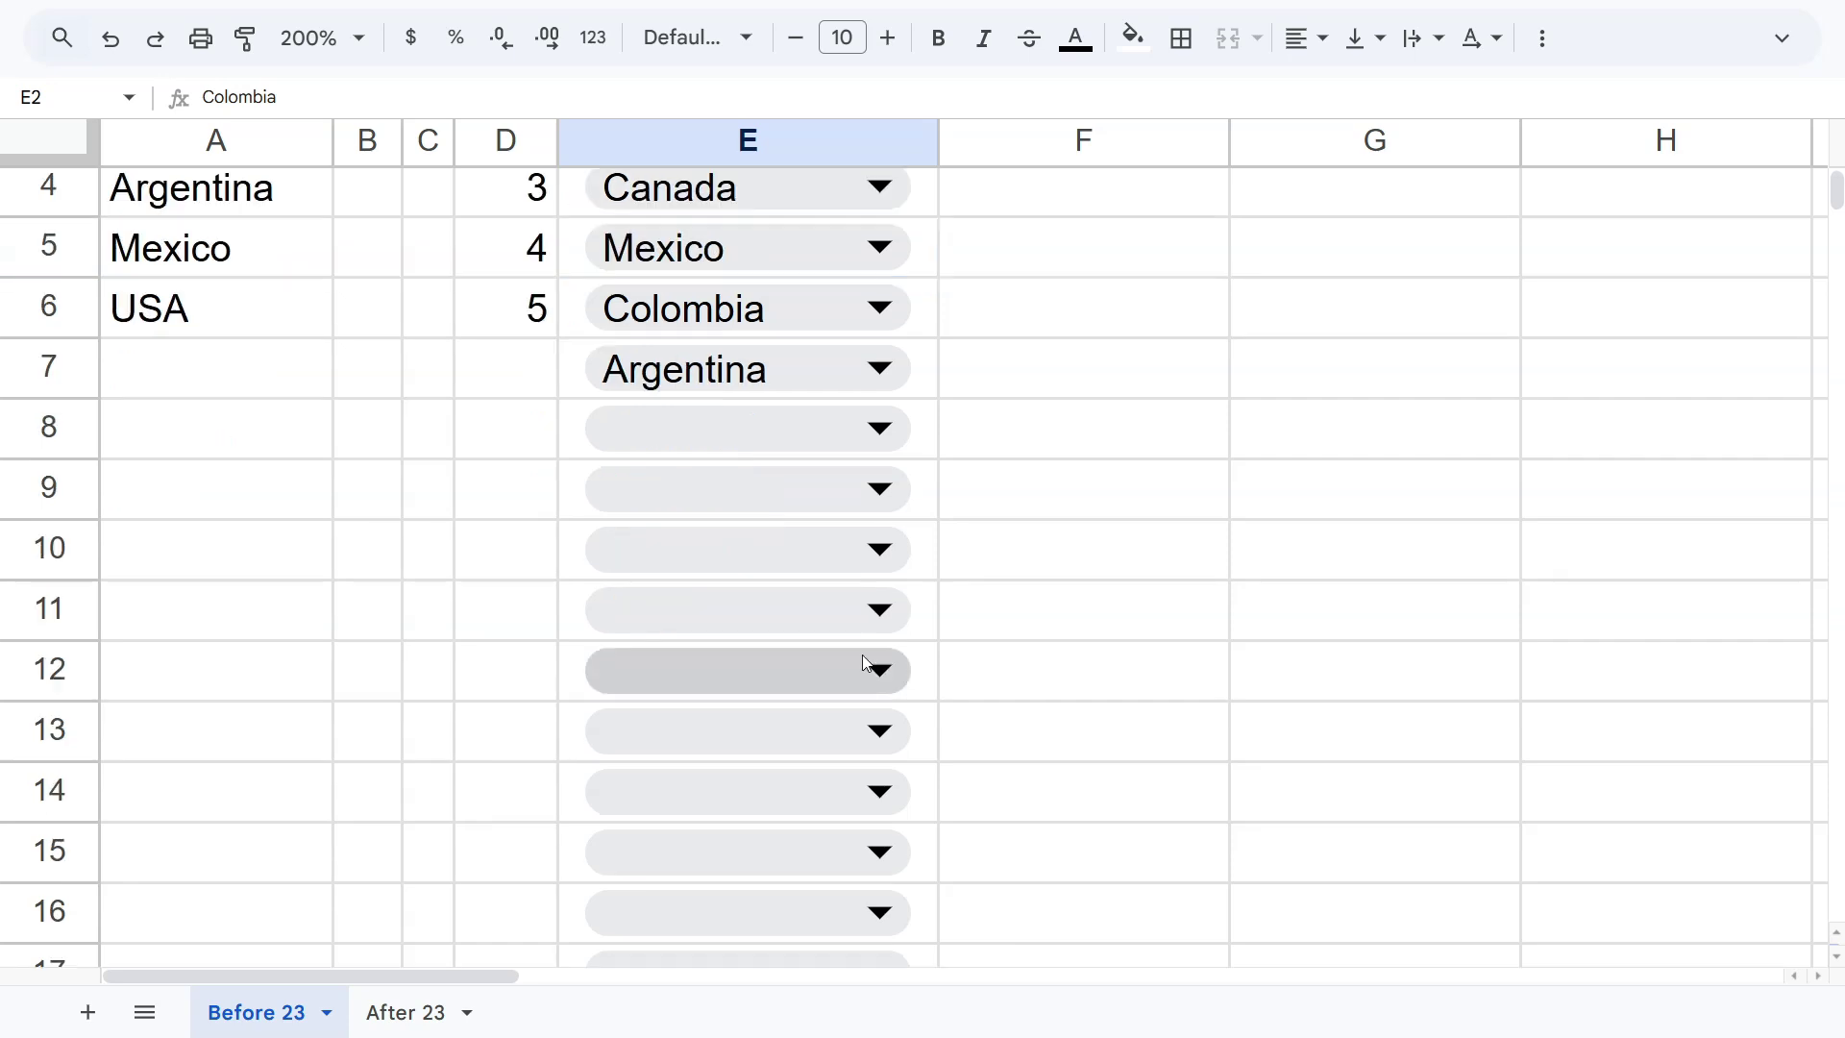
pyautogui.click(929, 442)
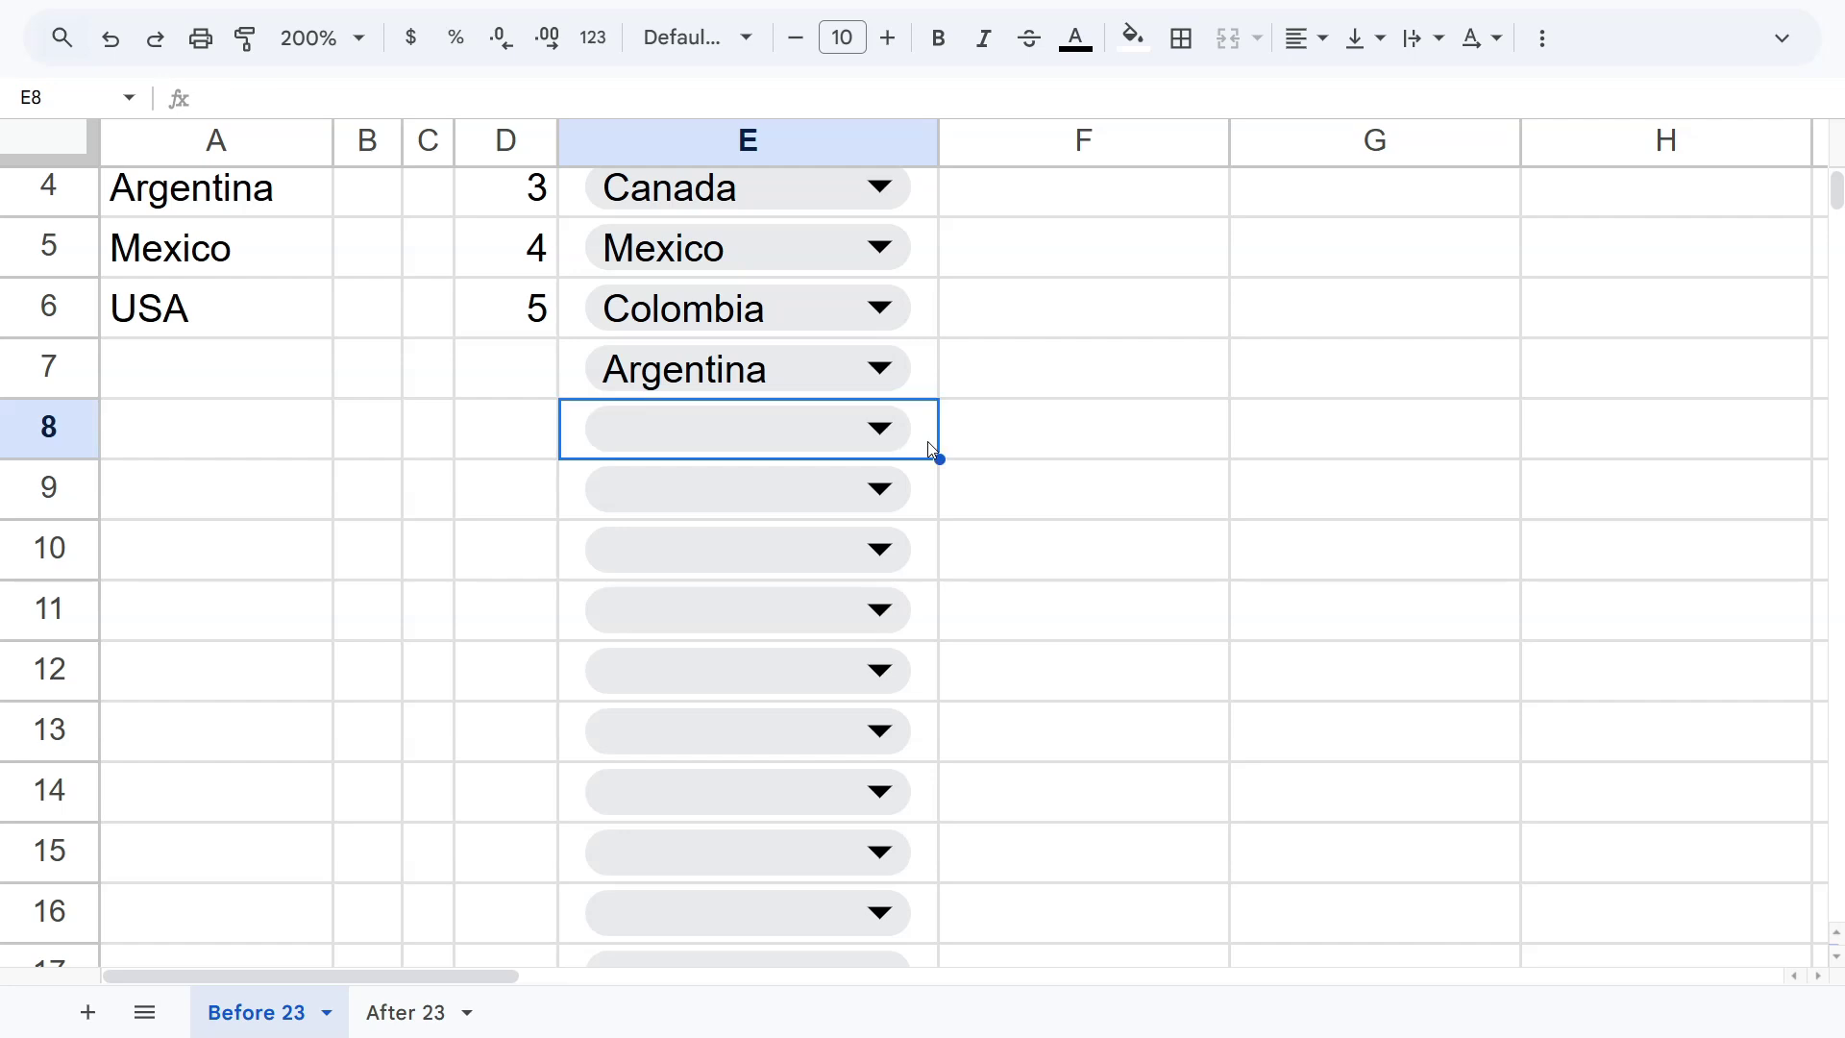
pyautogui.scroll(-5, 926, 487)
pyautogui.scroll(-1, 923, 487)
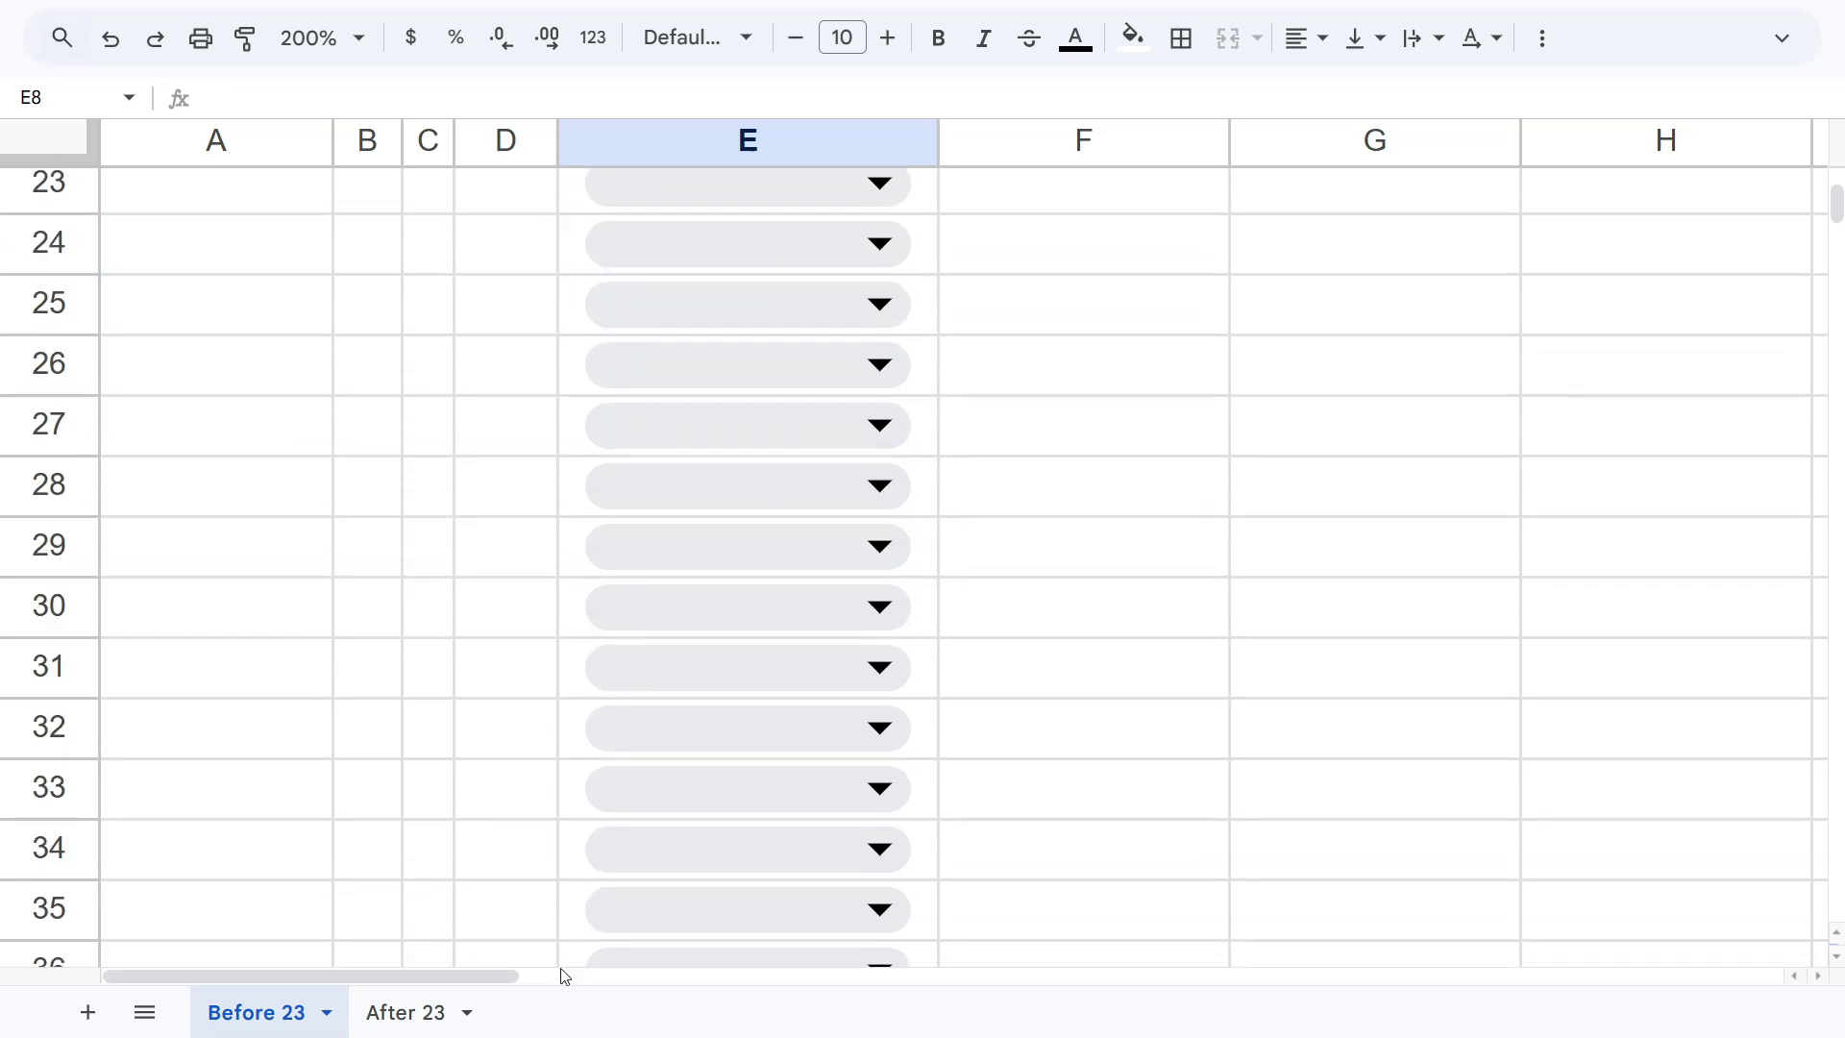
# Step: On After 23, append a row for user 9 to the end of the table and undo the addition
pyautogui.click(423, 1012)
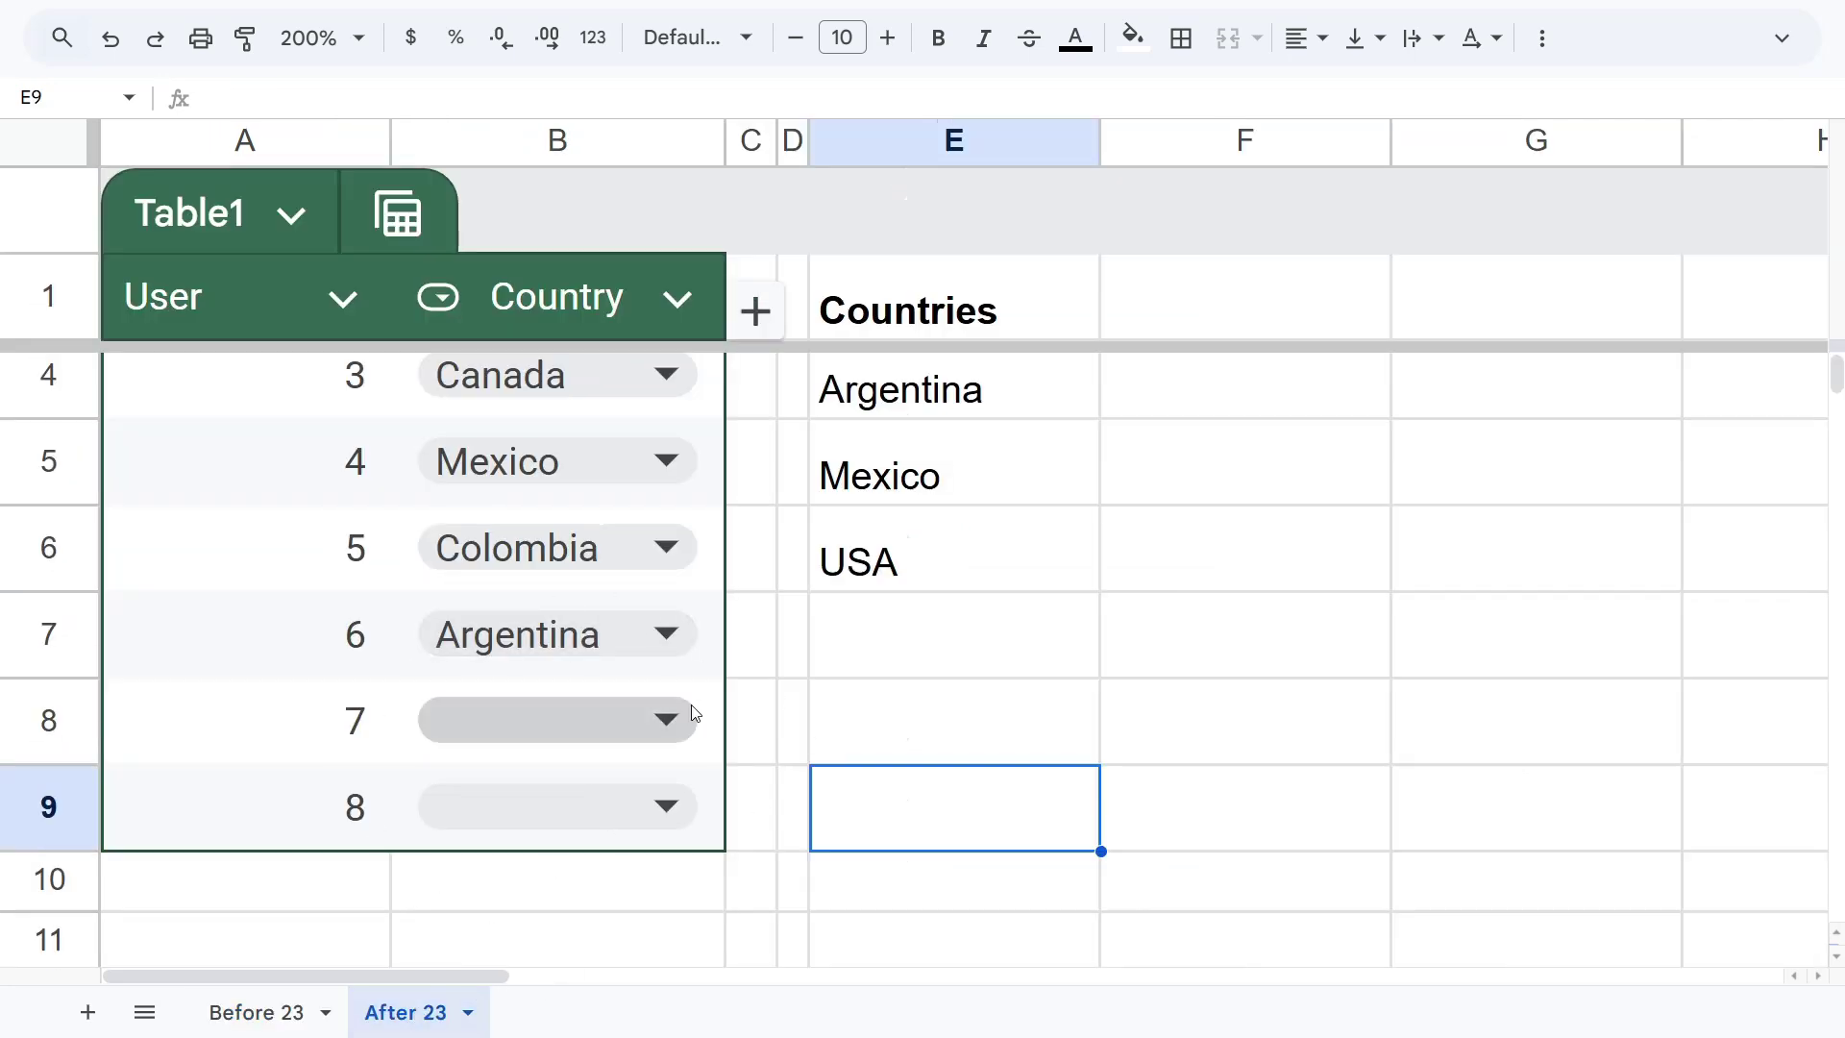
pyautogui.scroll(-1, 563, 805)
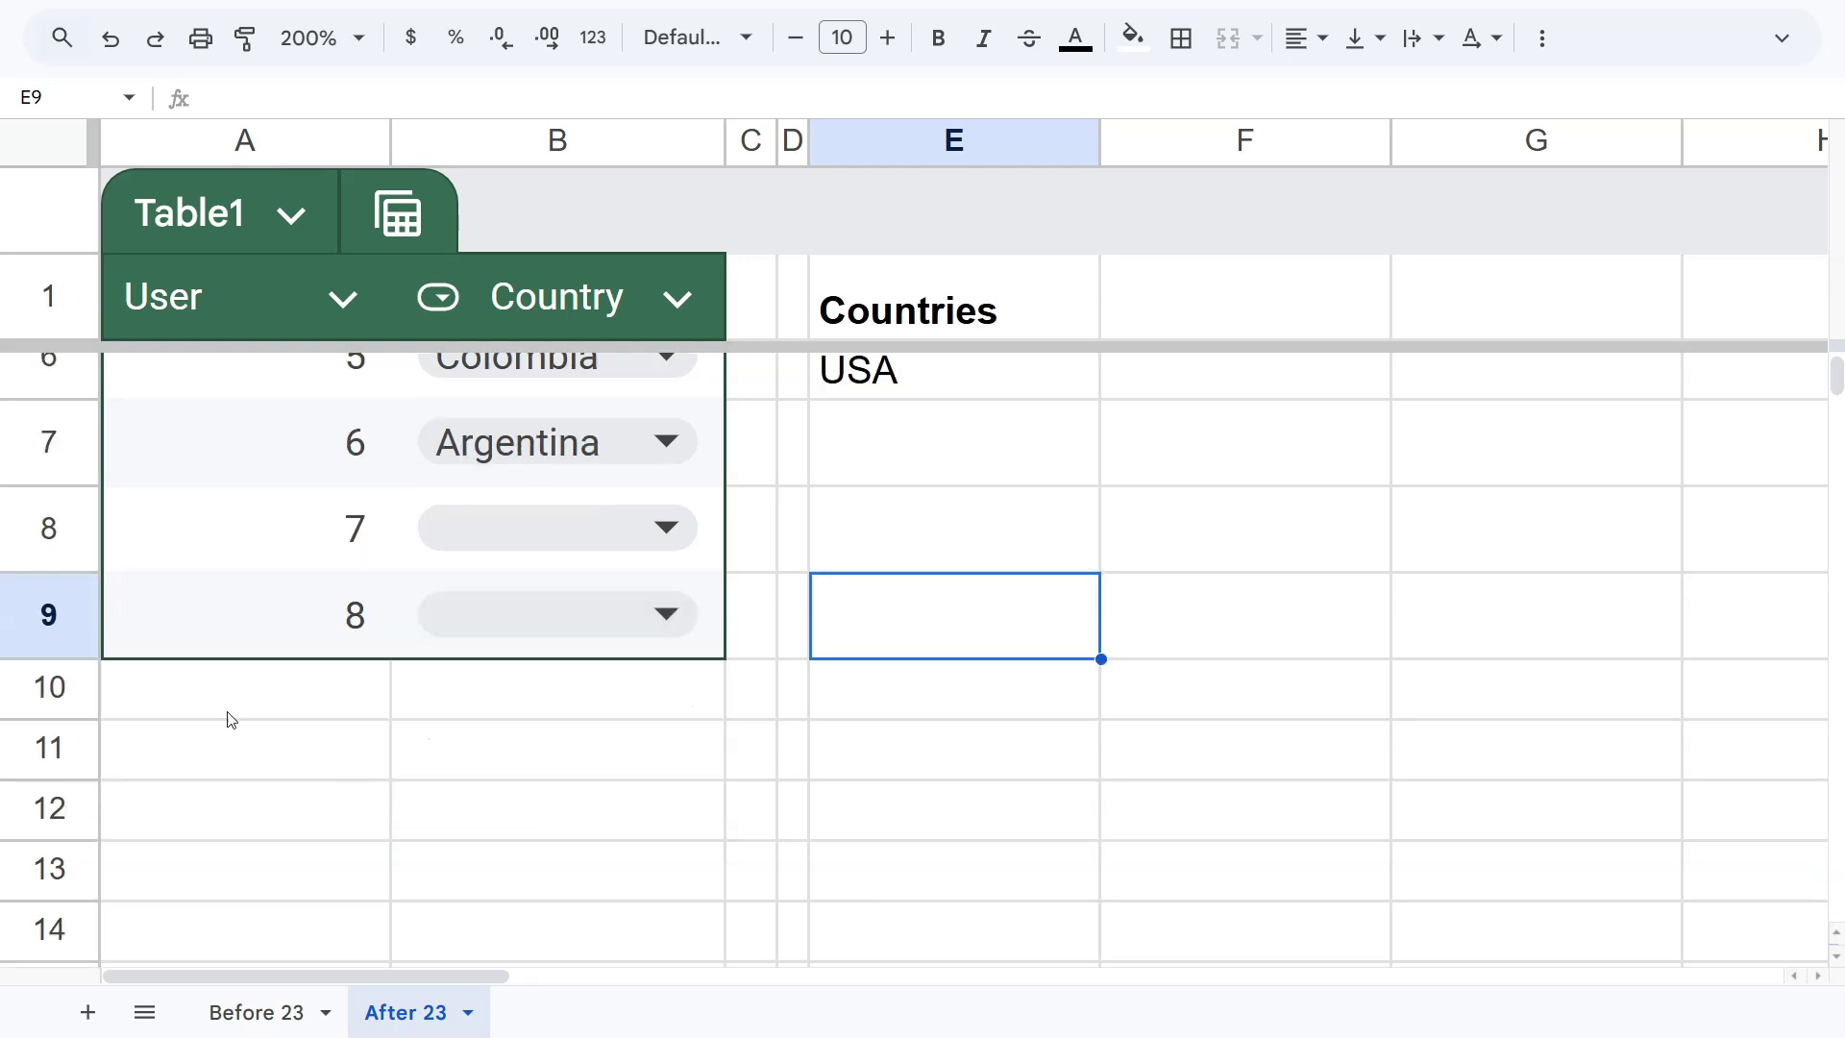
pyautogui.click(71, 741)
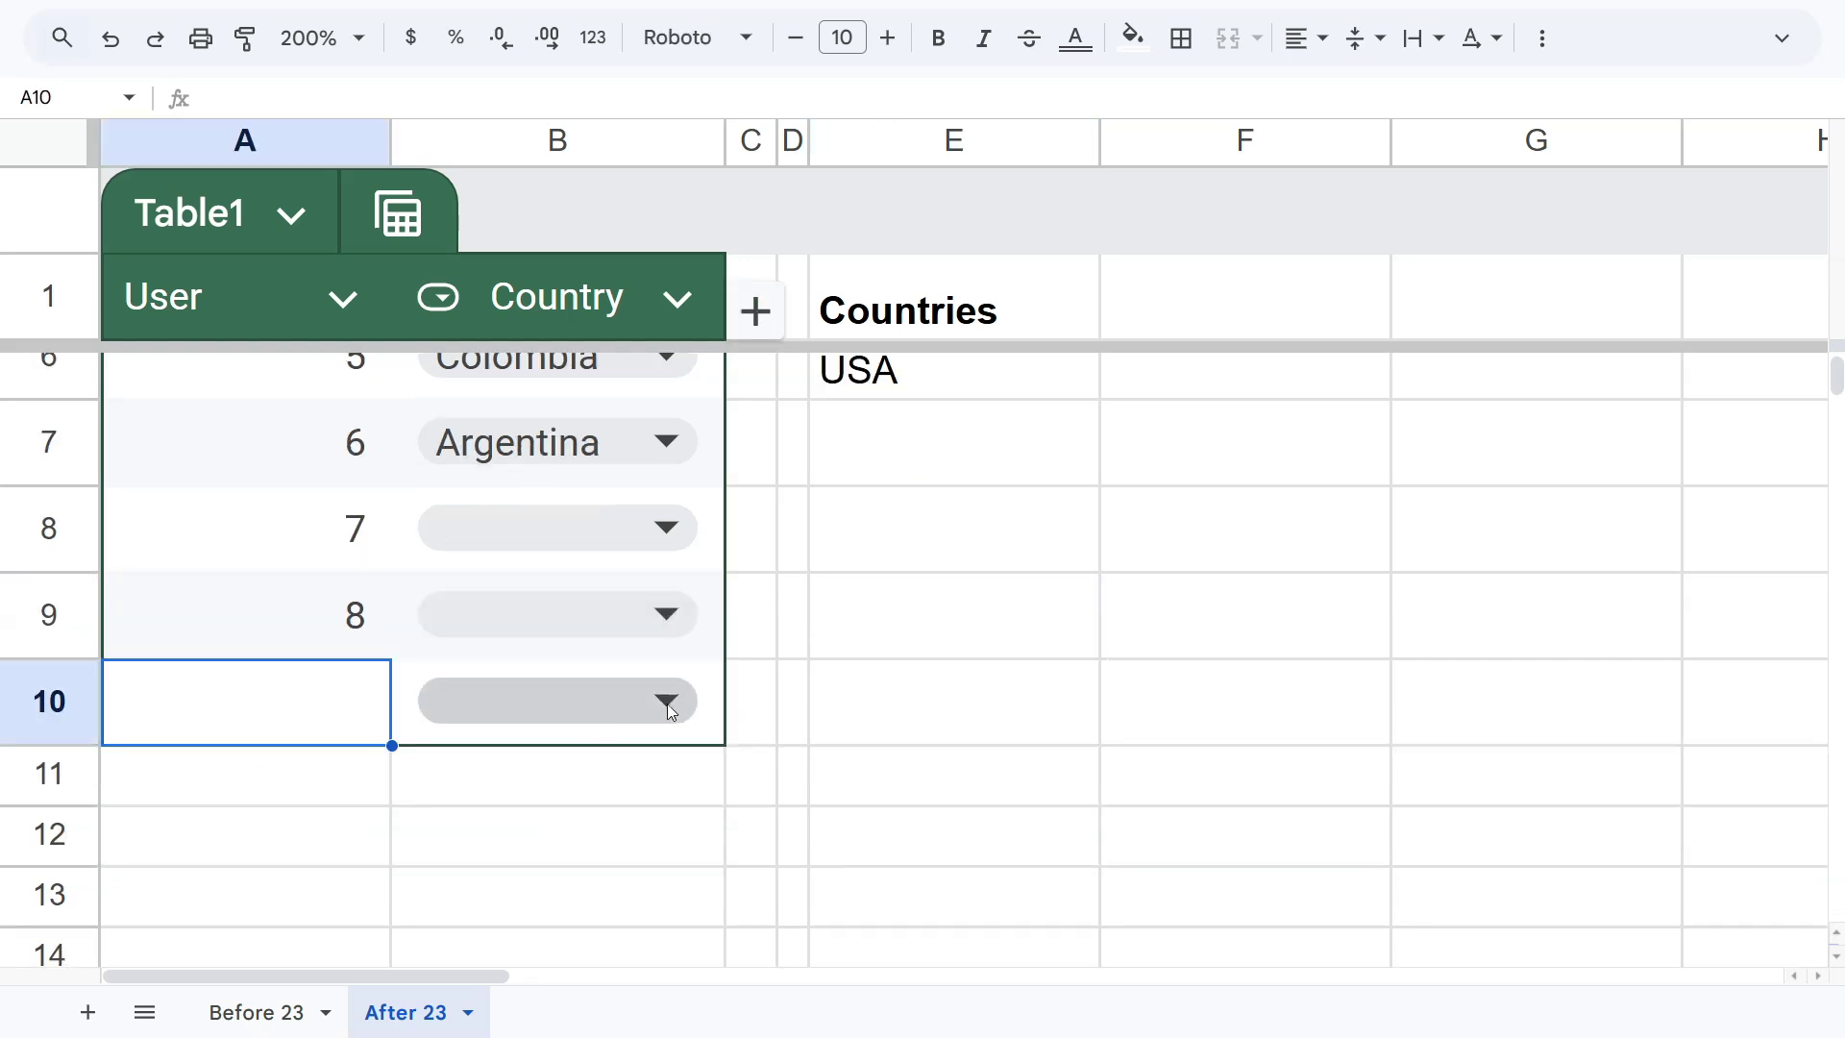
pyautogui.write('9')
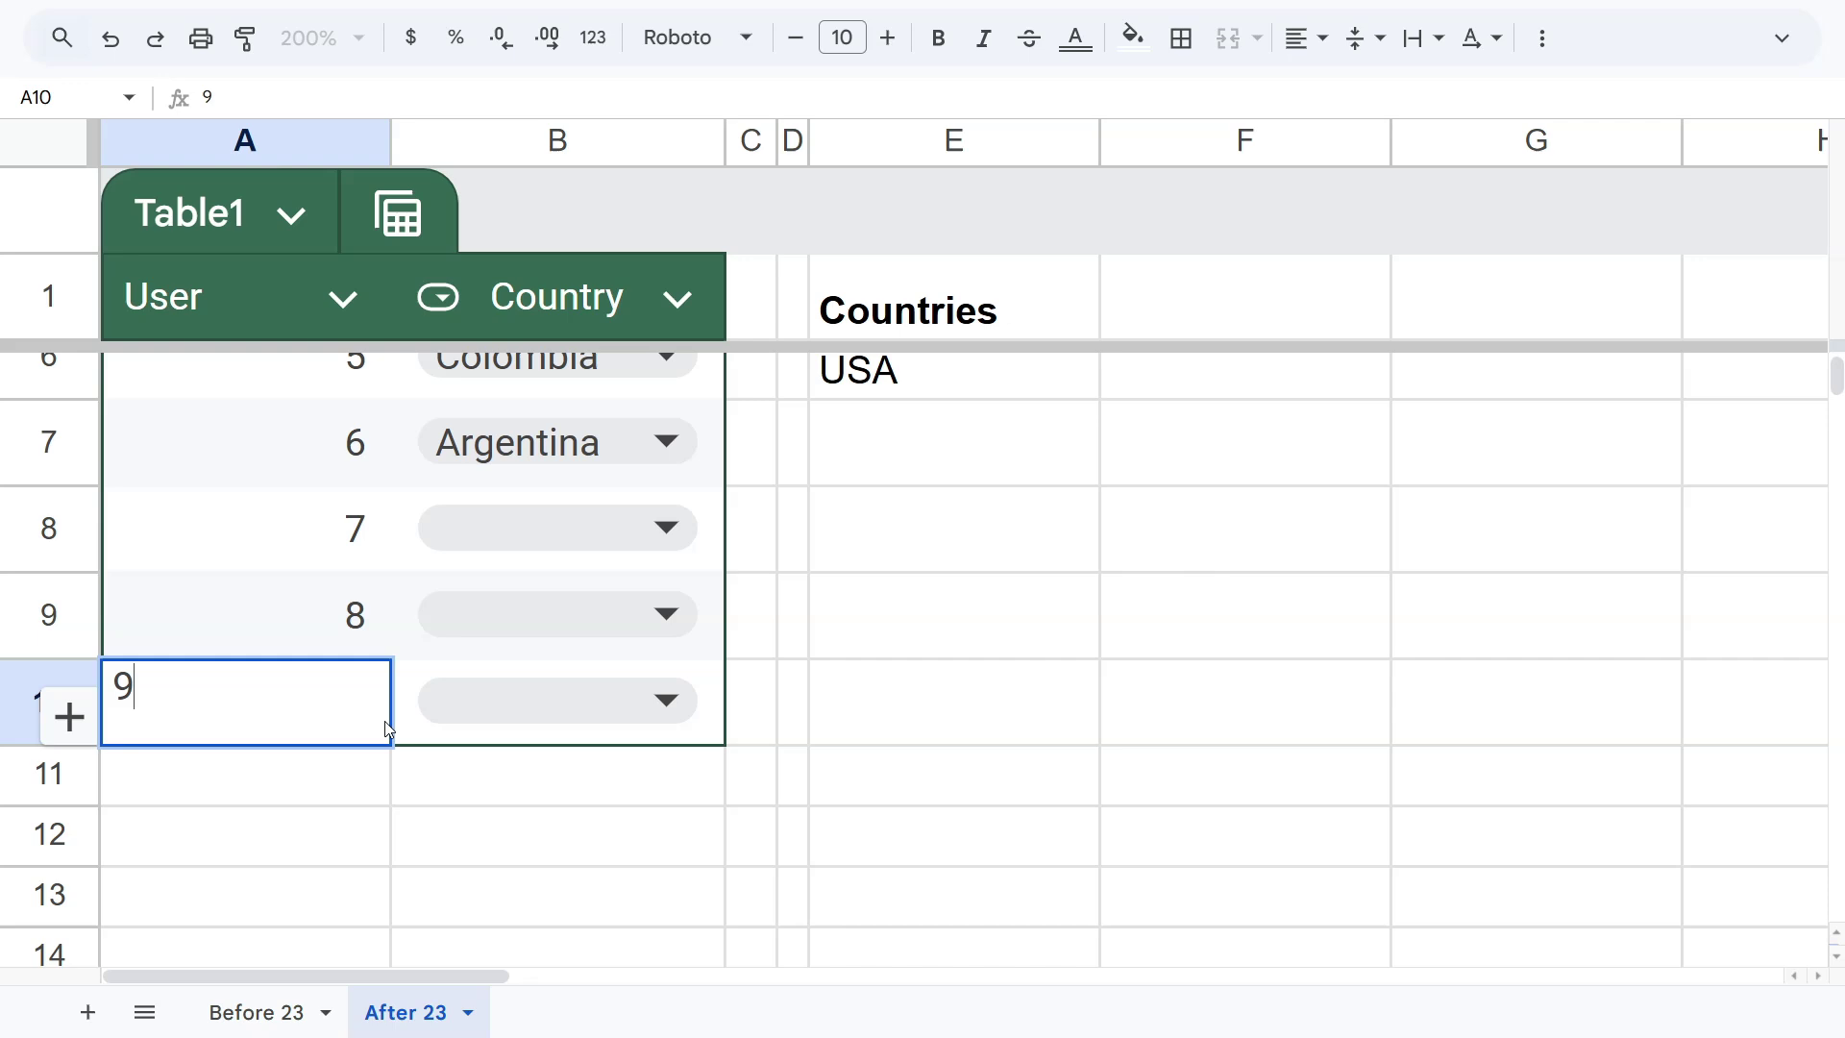
pyautogui.click(569, 798)
pyautogui.scroll(1, 557, 754)
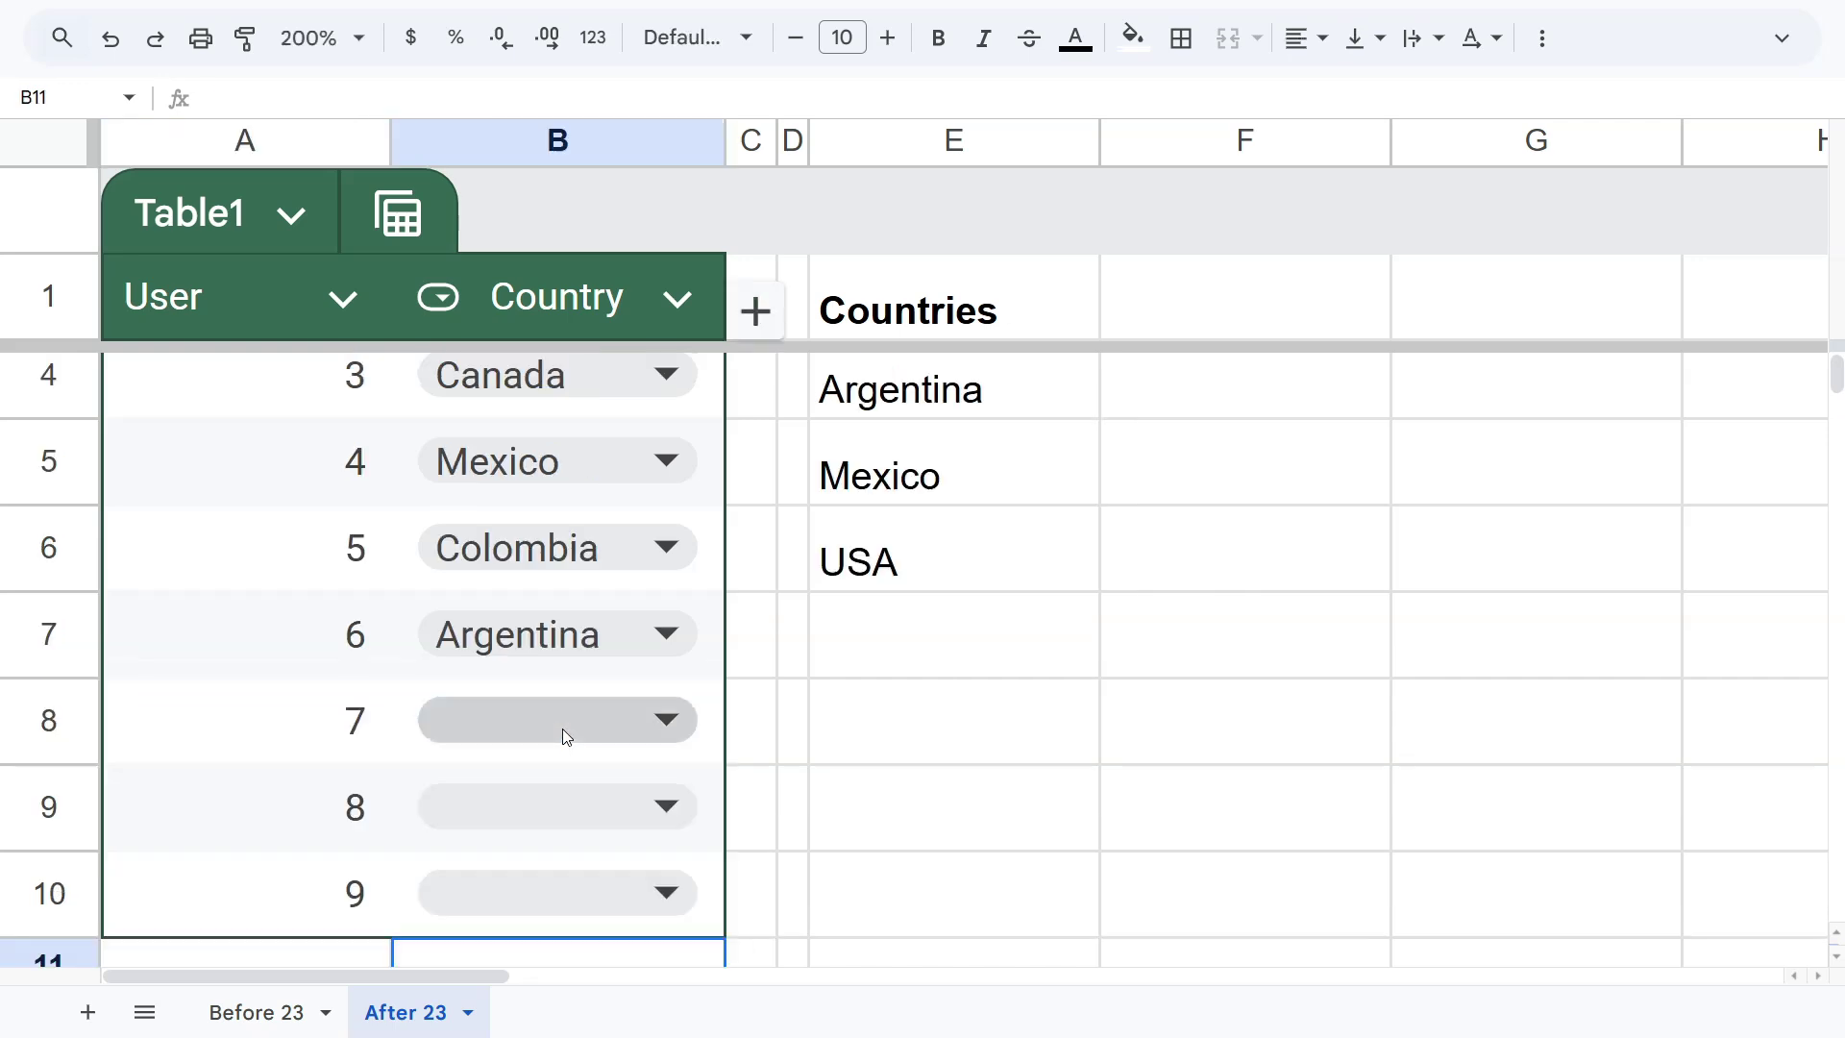
pyautogui.hotkey('ctrl', 'z')
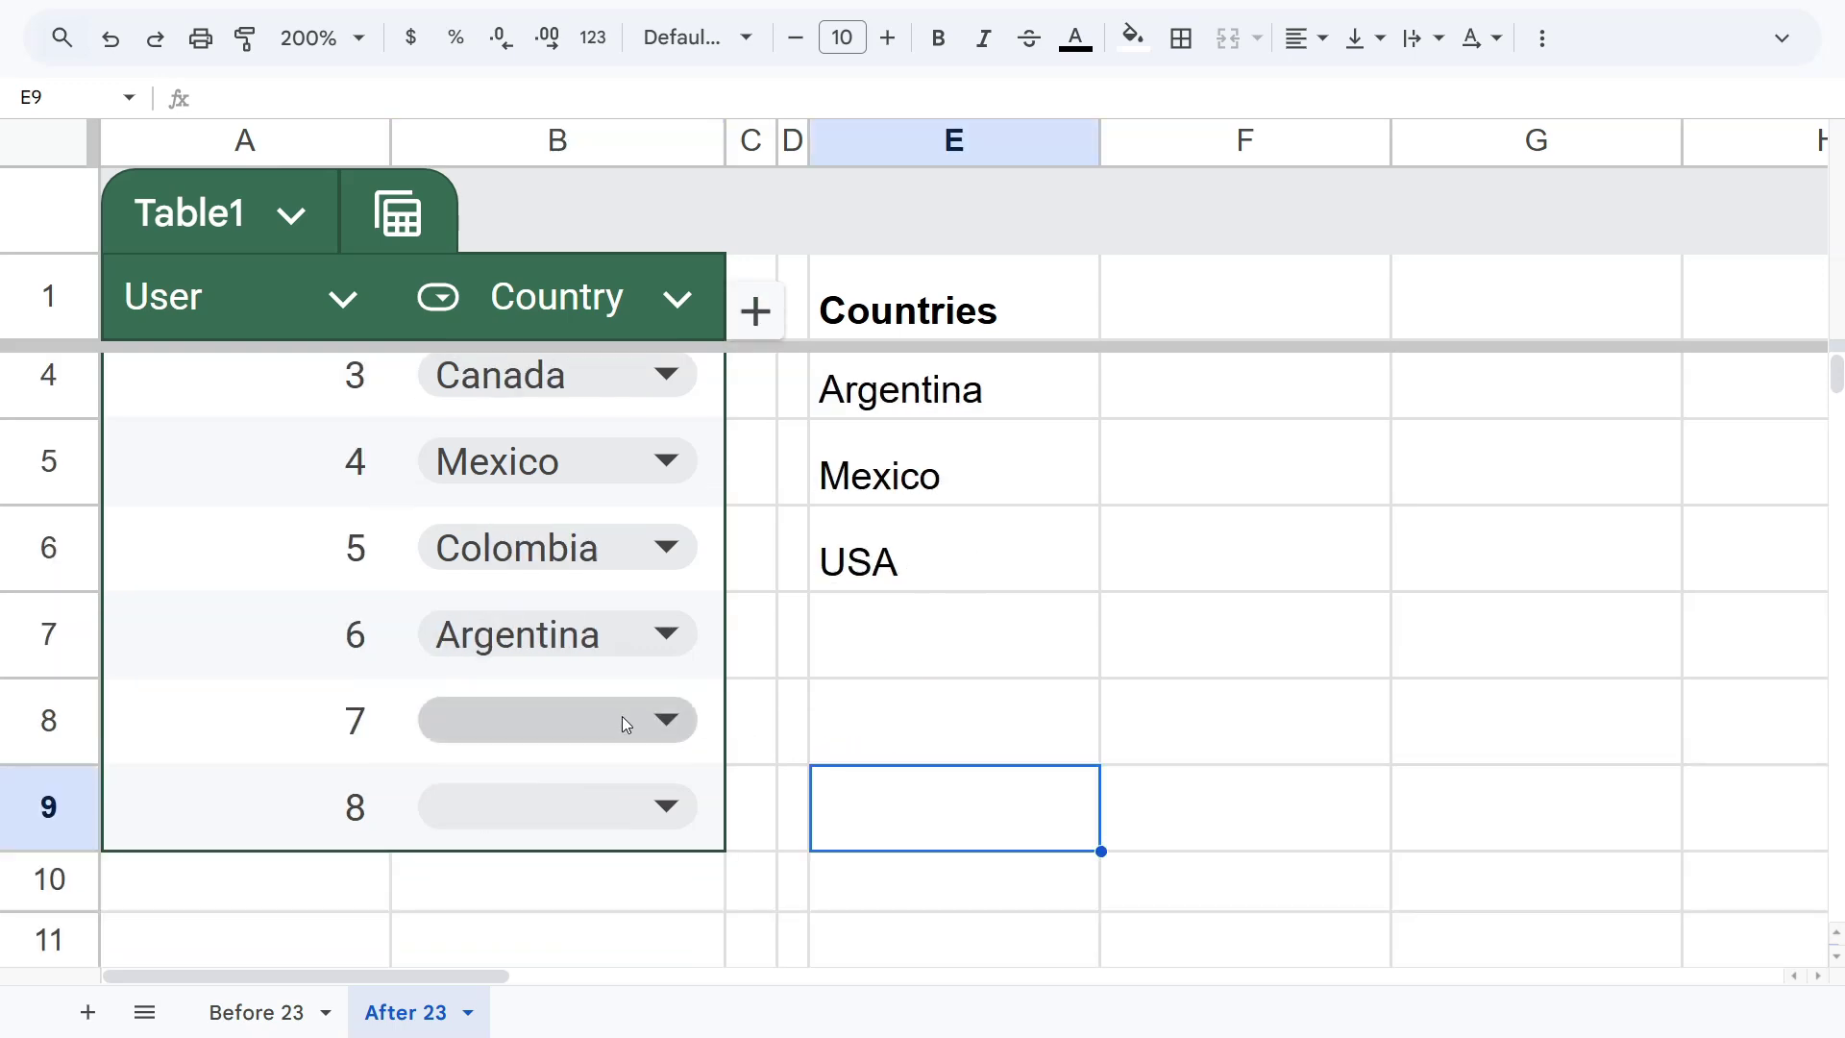
# Step: Enter Spain as the country in B8 and check the dropdown options offered there and in B9
pyautogui.click(614, 695)
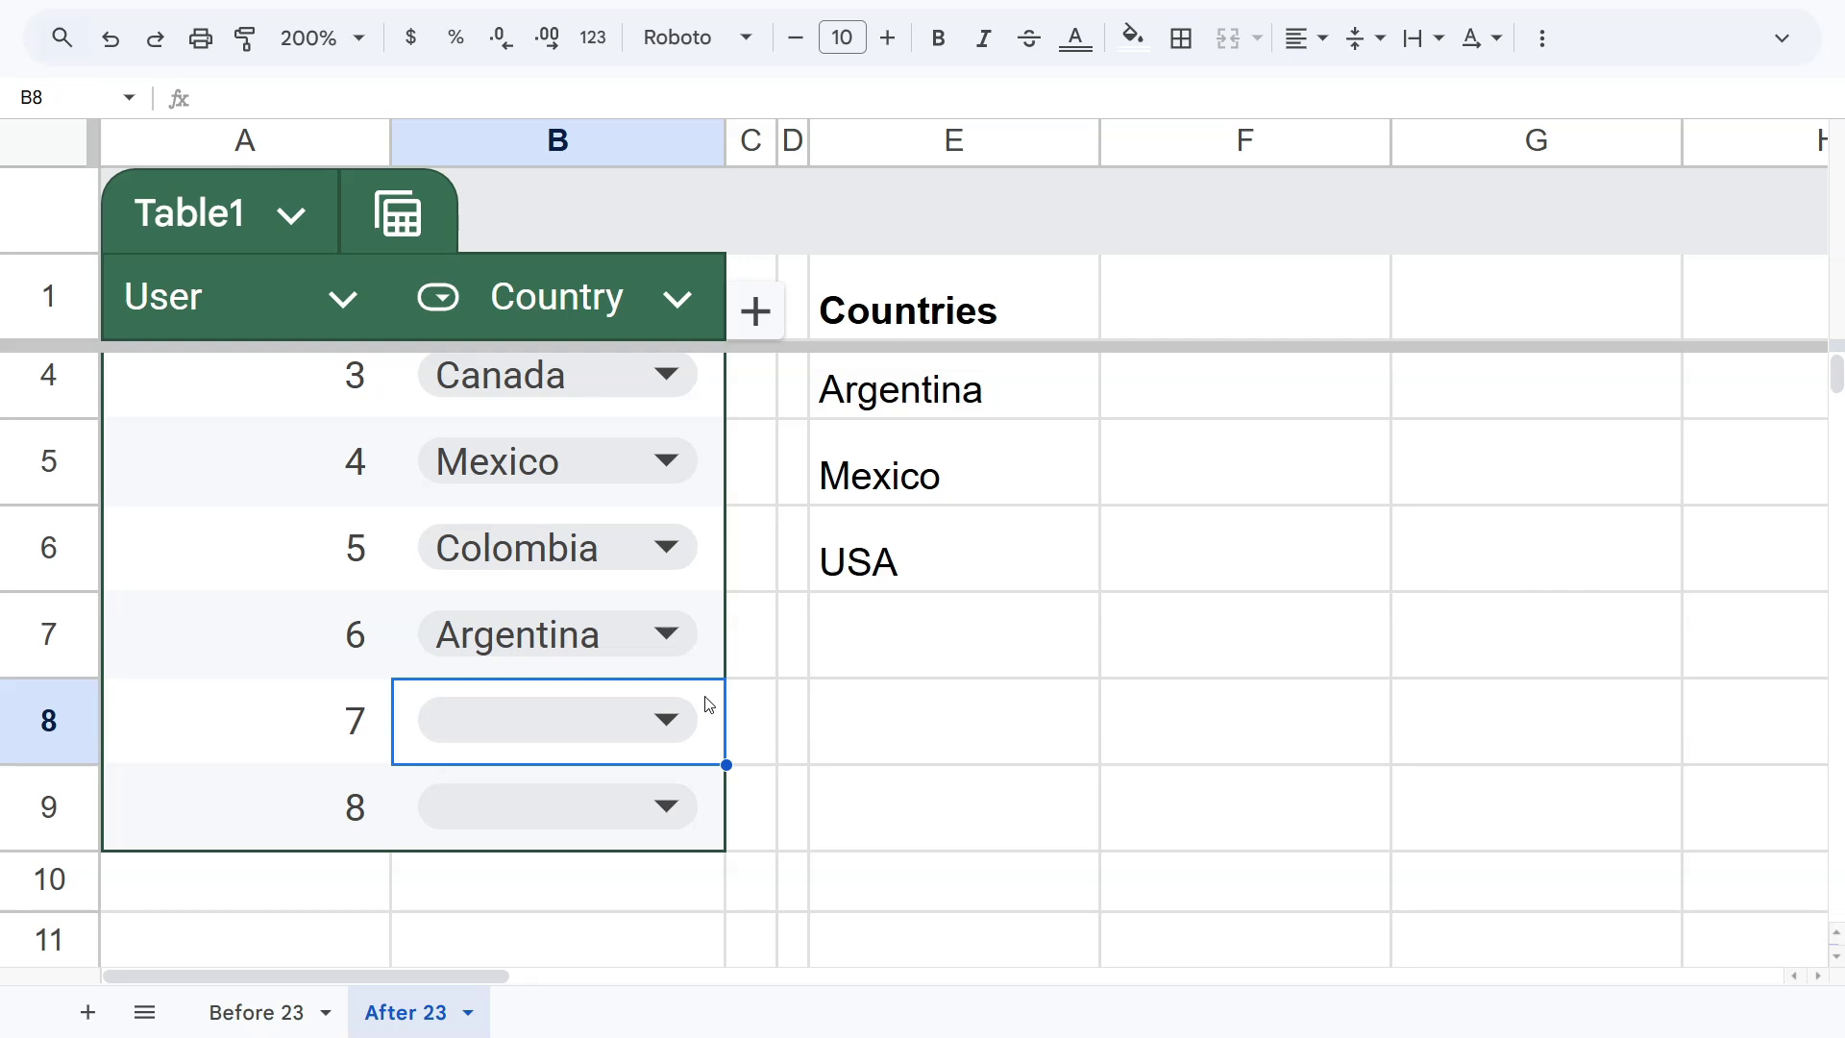
pyautogui.write('Spain')
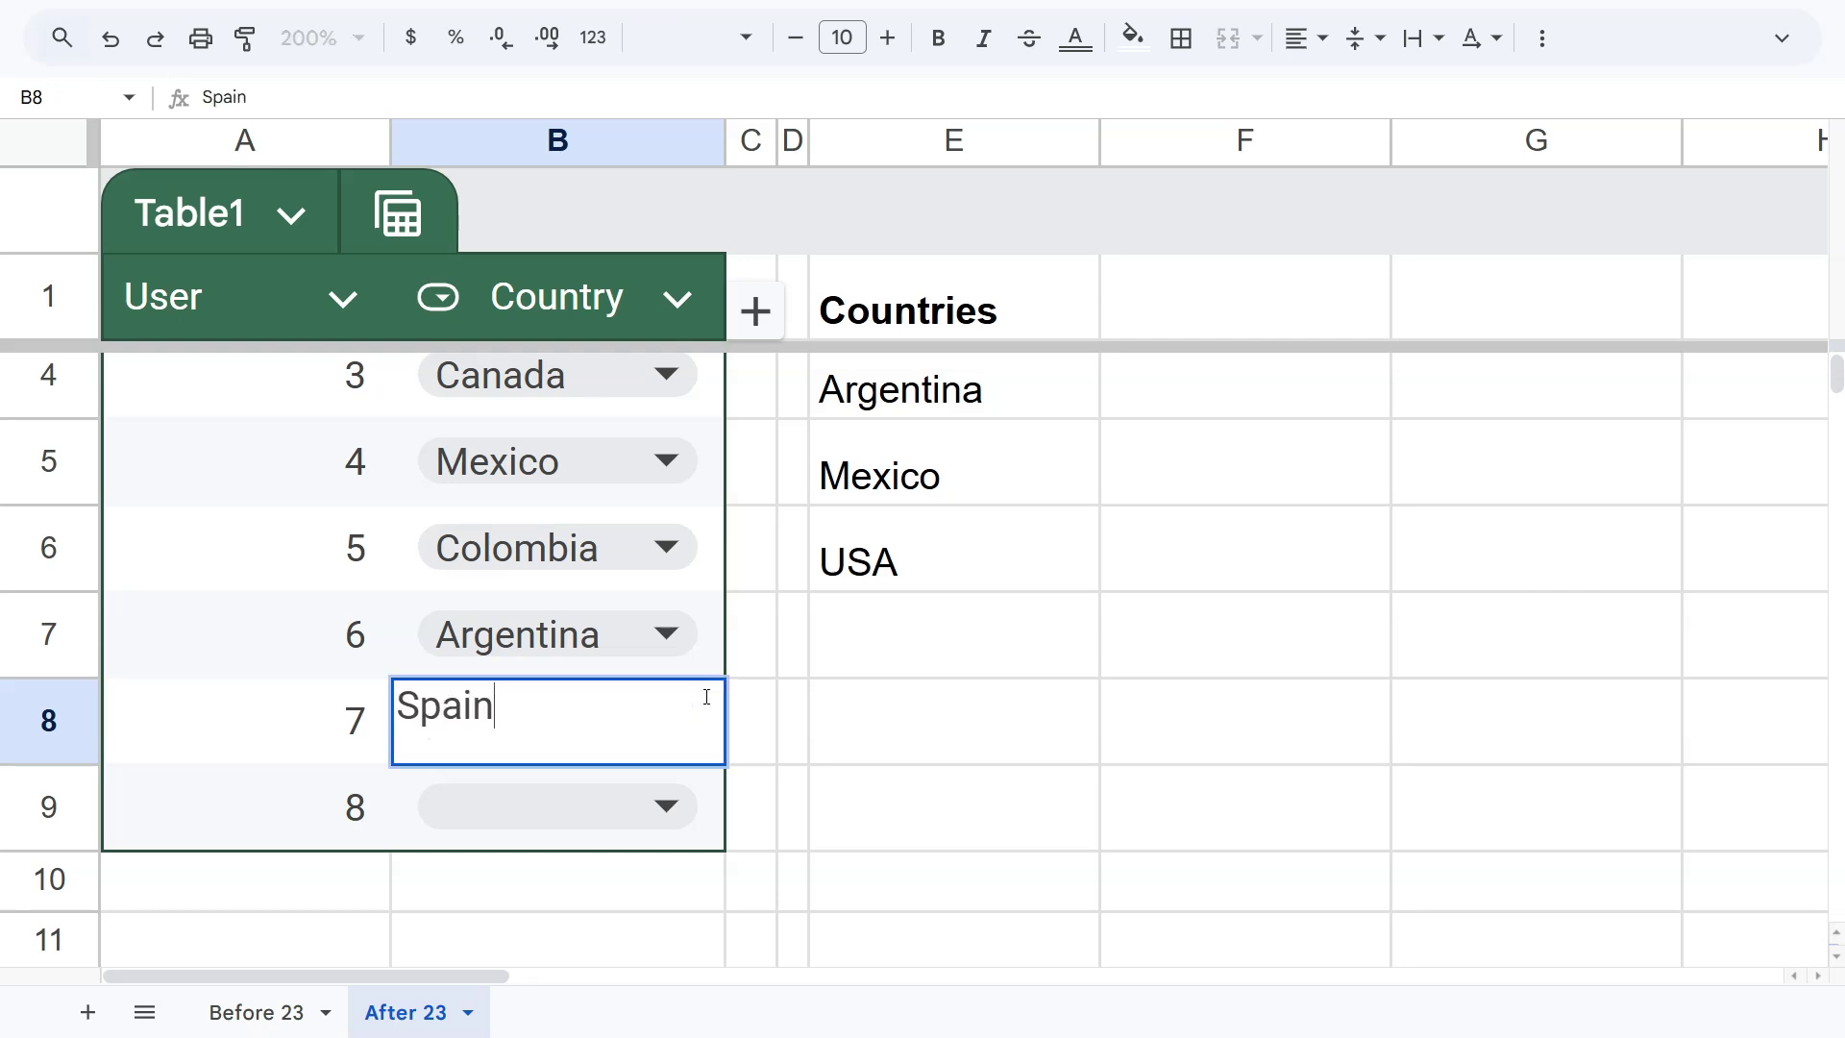
pyautogui.press('Return')
pyautogui.doubleClick(663, 727)
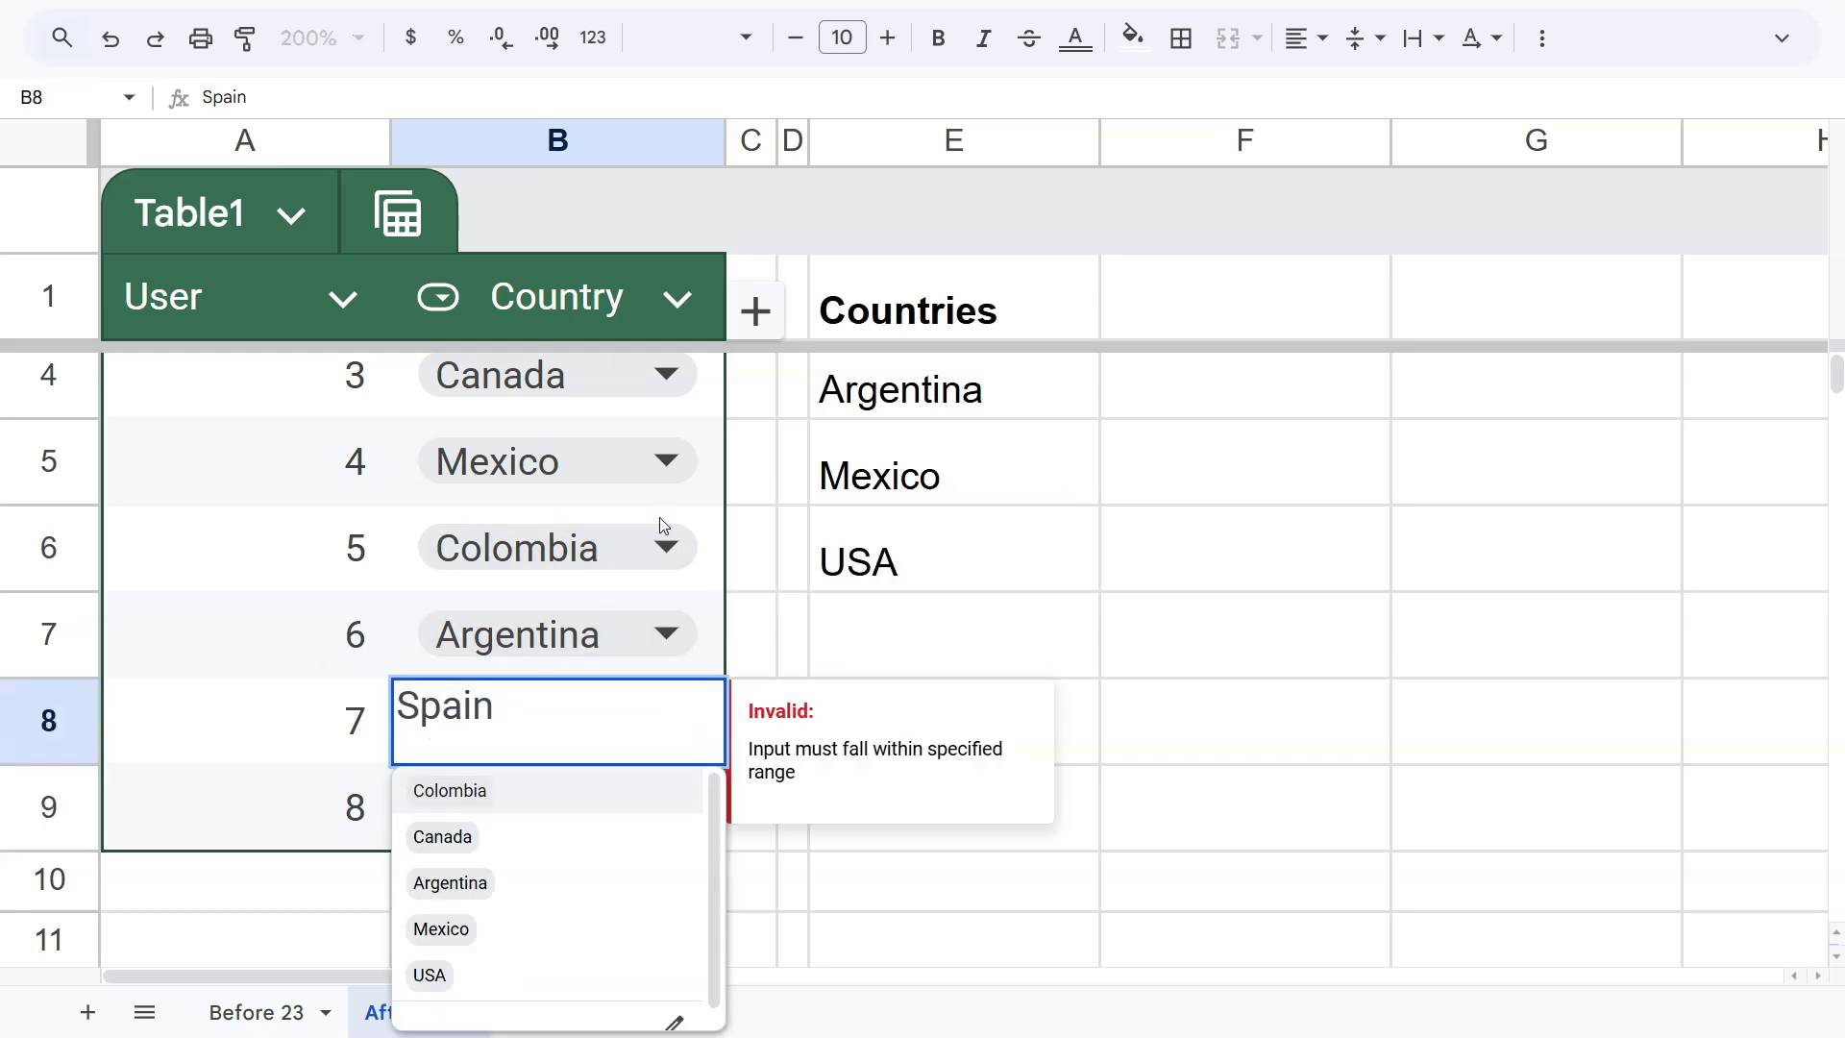
pyautogui.click(762, 626)
pyautogui.scroll(-2, 723, 692)
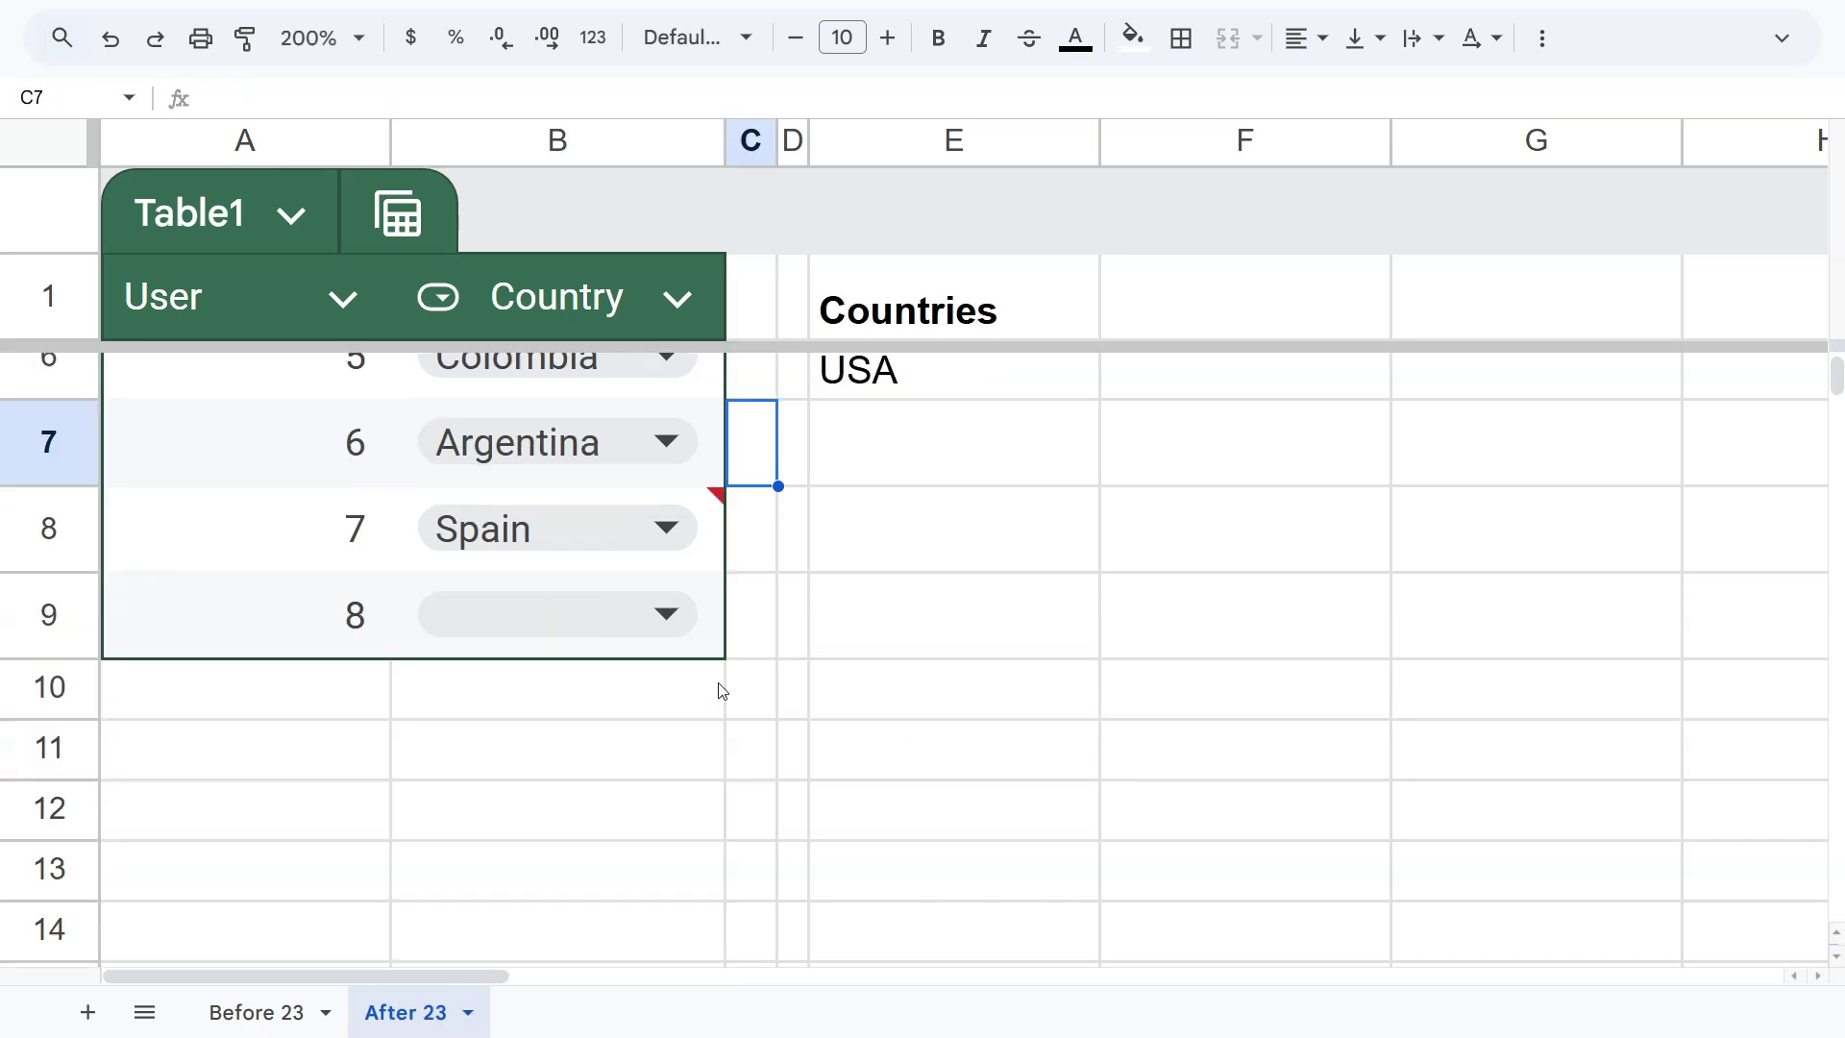
pyautogui.click(667, 615)
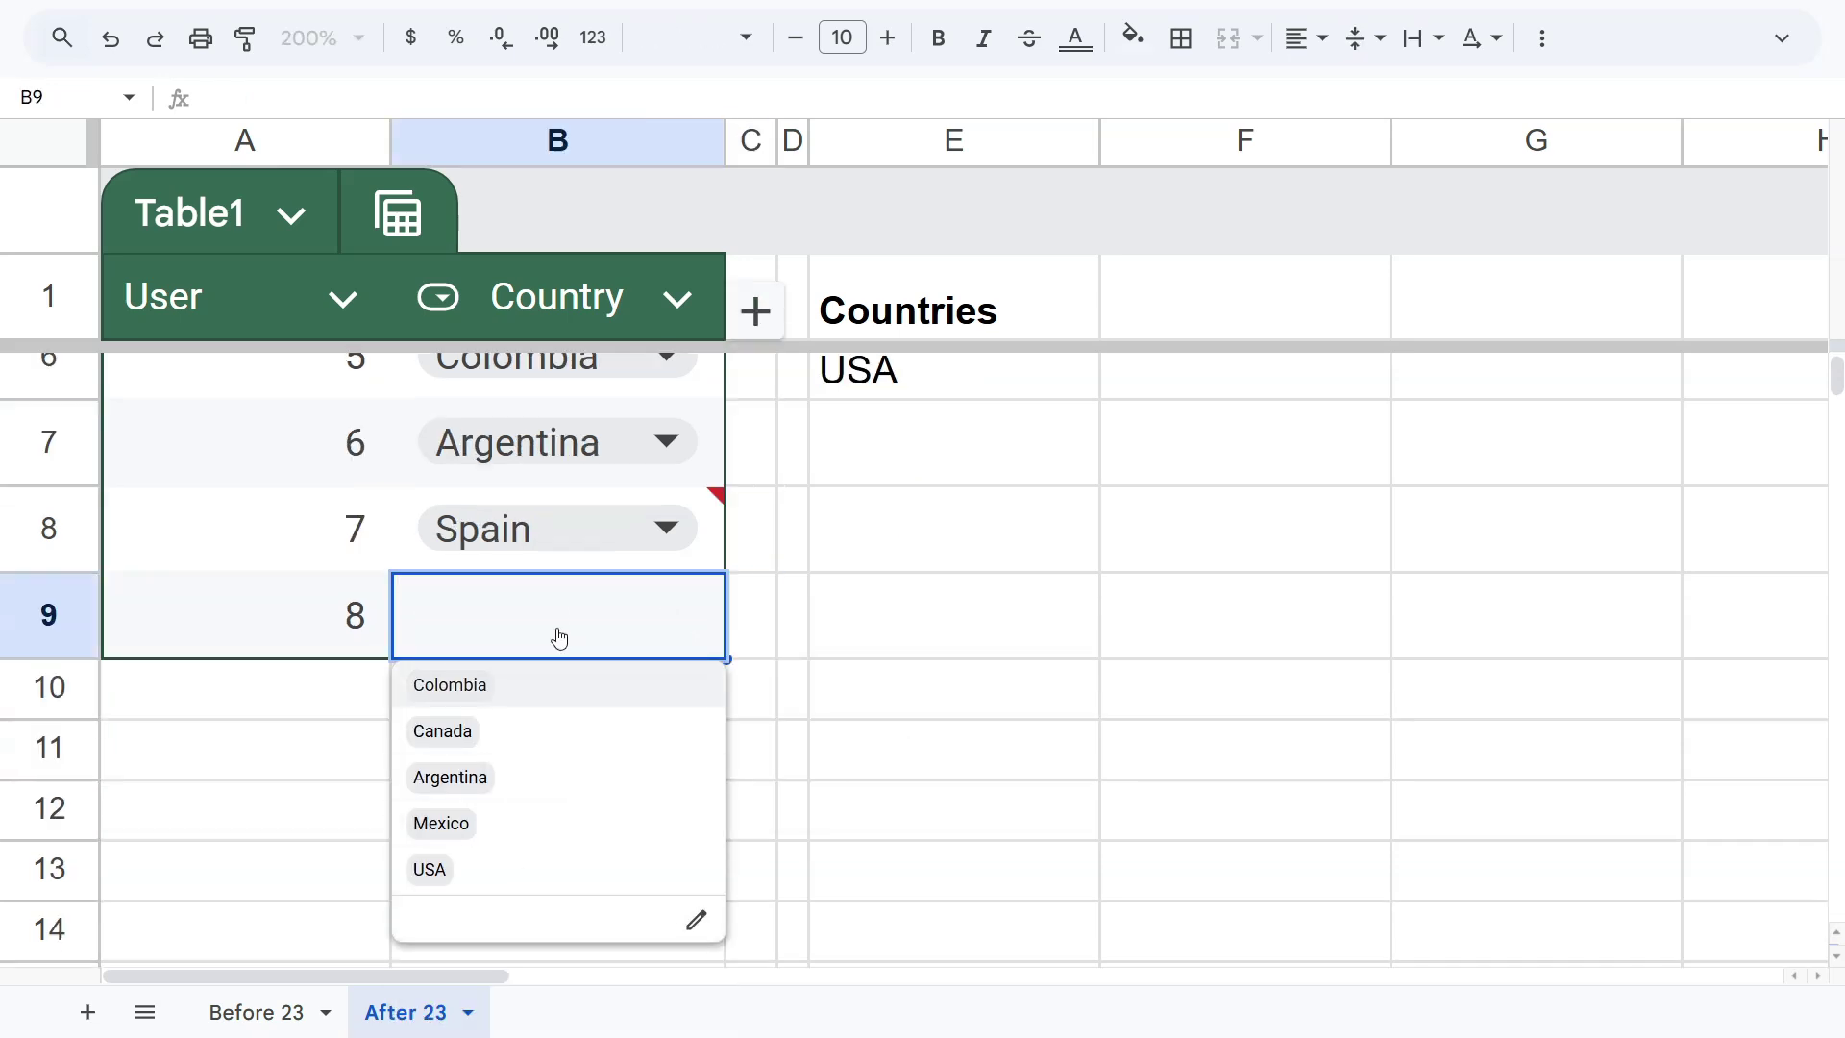
pyautogui.click(826, 501)
# Step: Add Spain to the Countries list in E7 and check the options offered in B2
pyautogui.scroll(5, 827, 502)
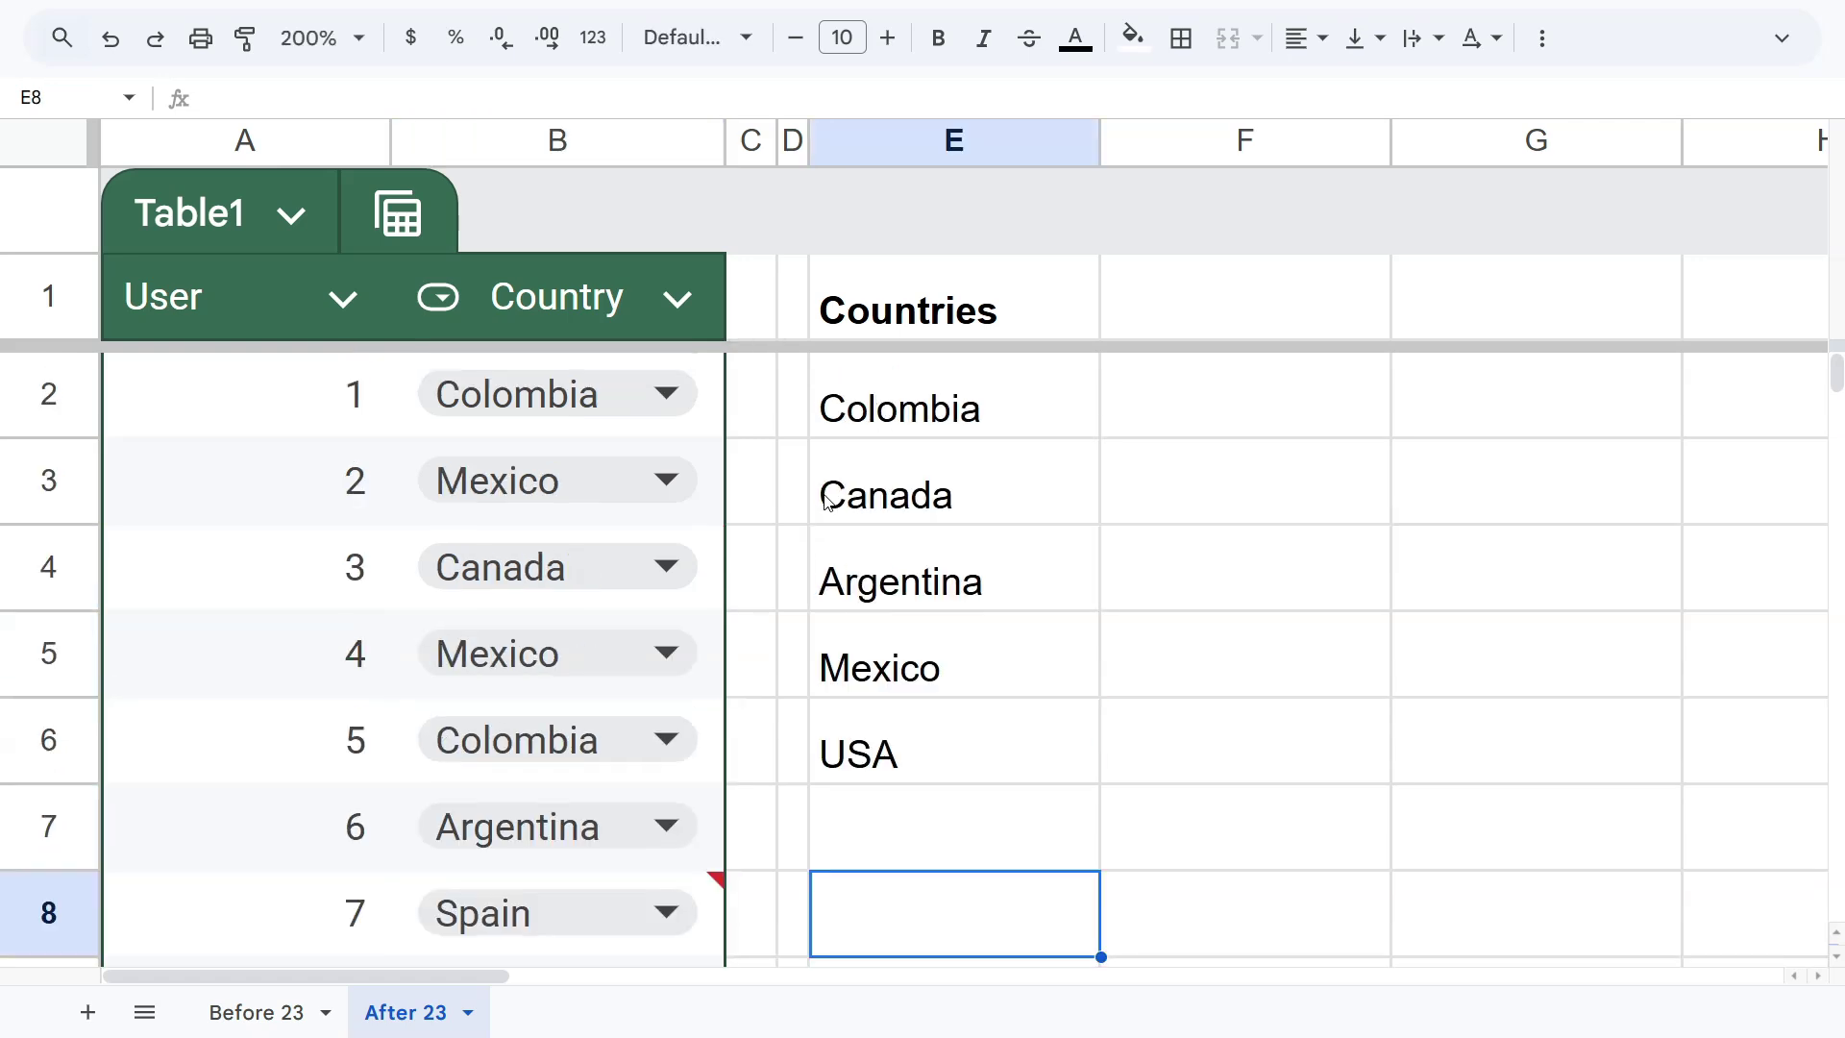
pyautogui.click(938, 834)
pyautogui.write('Spain')
pyautogui.press('Return')
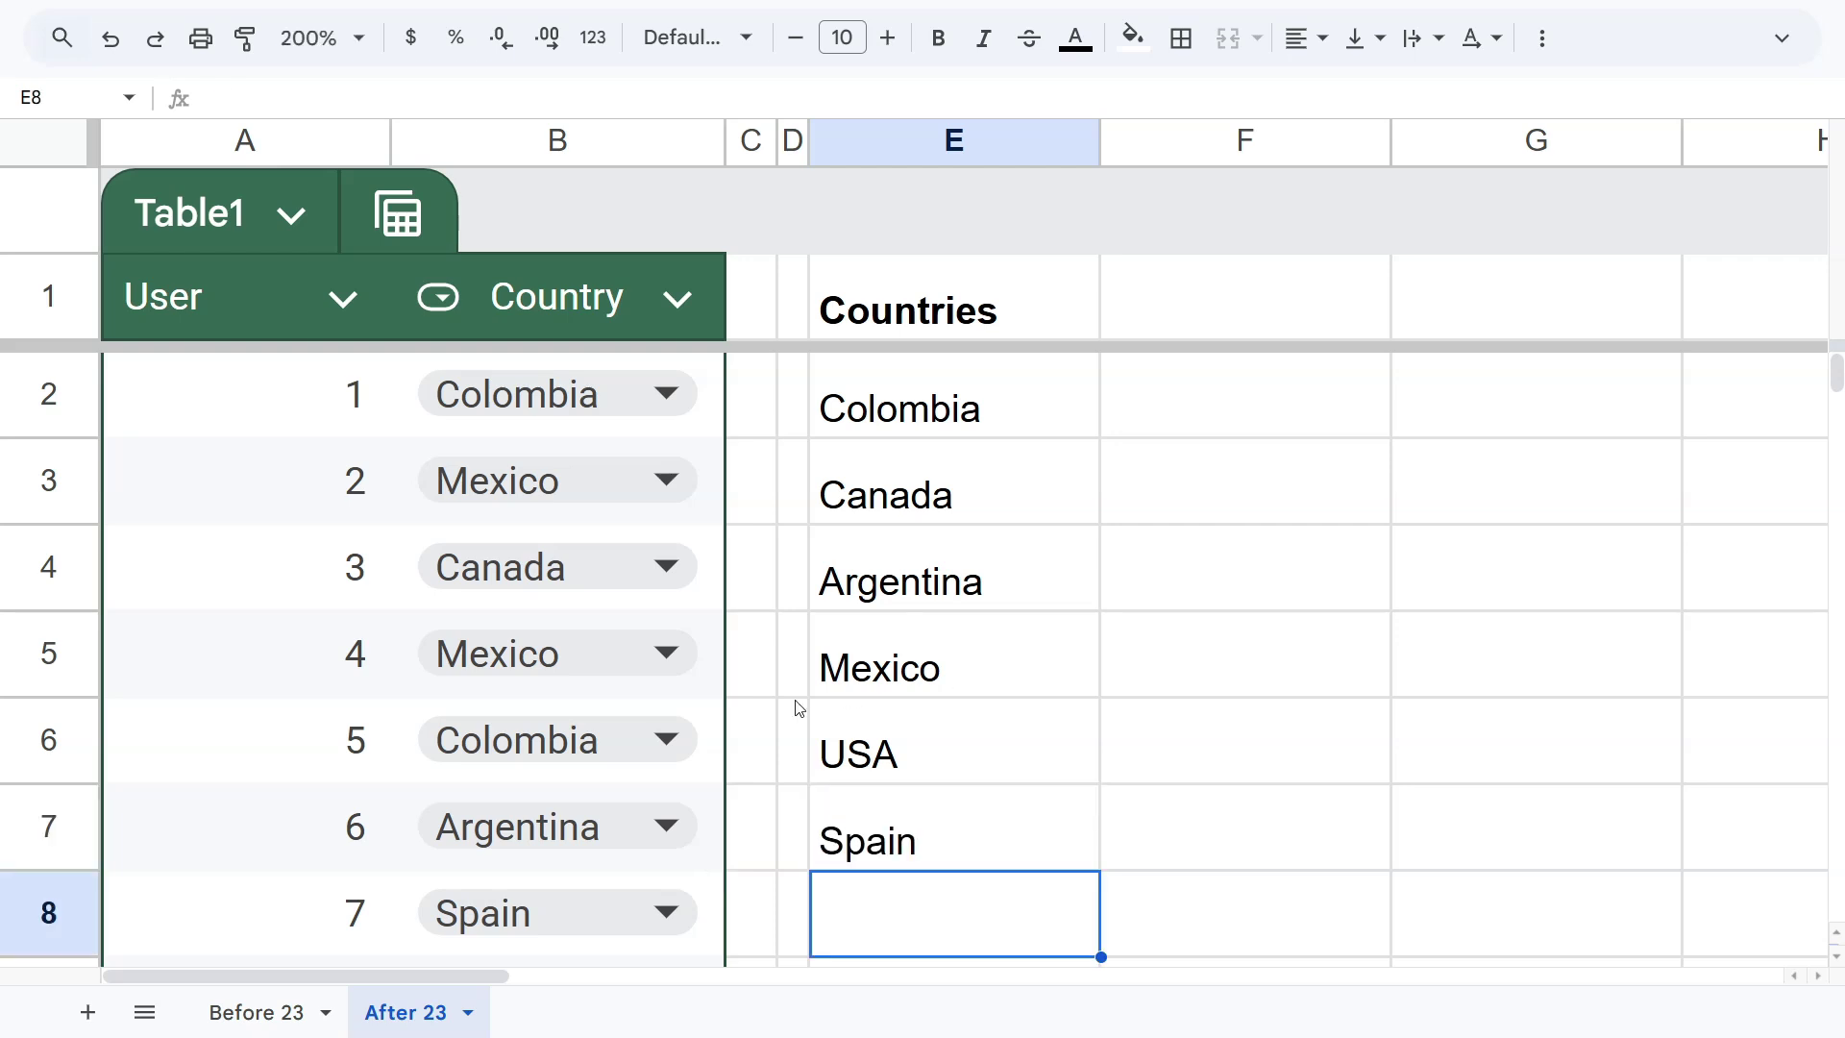
pyautogui.click(969, 388)
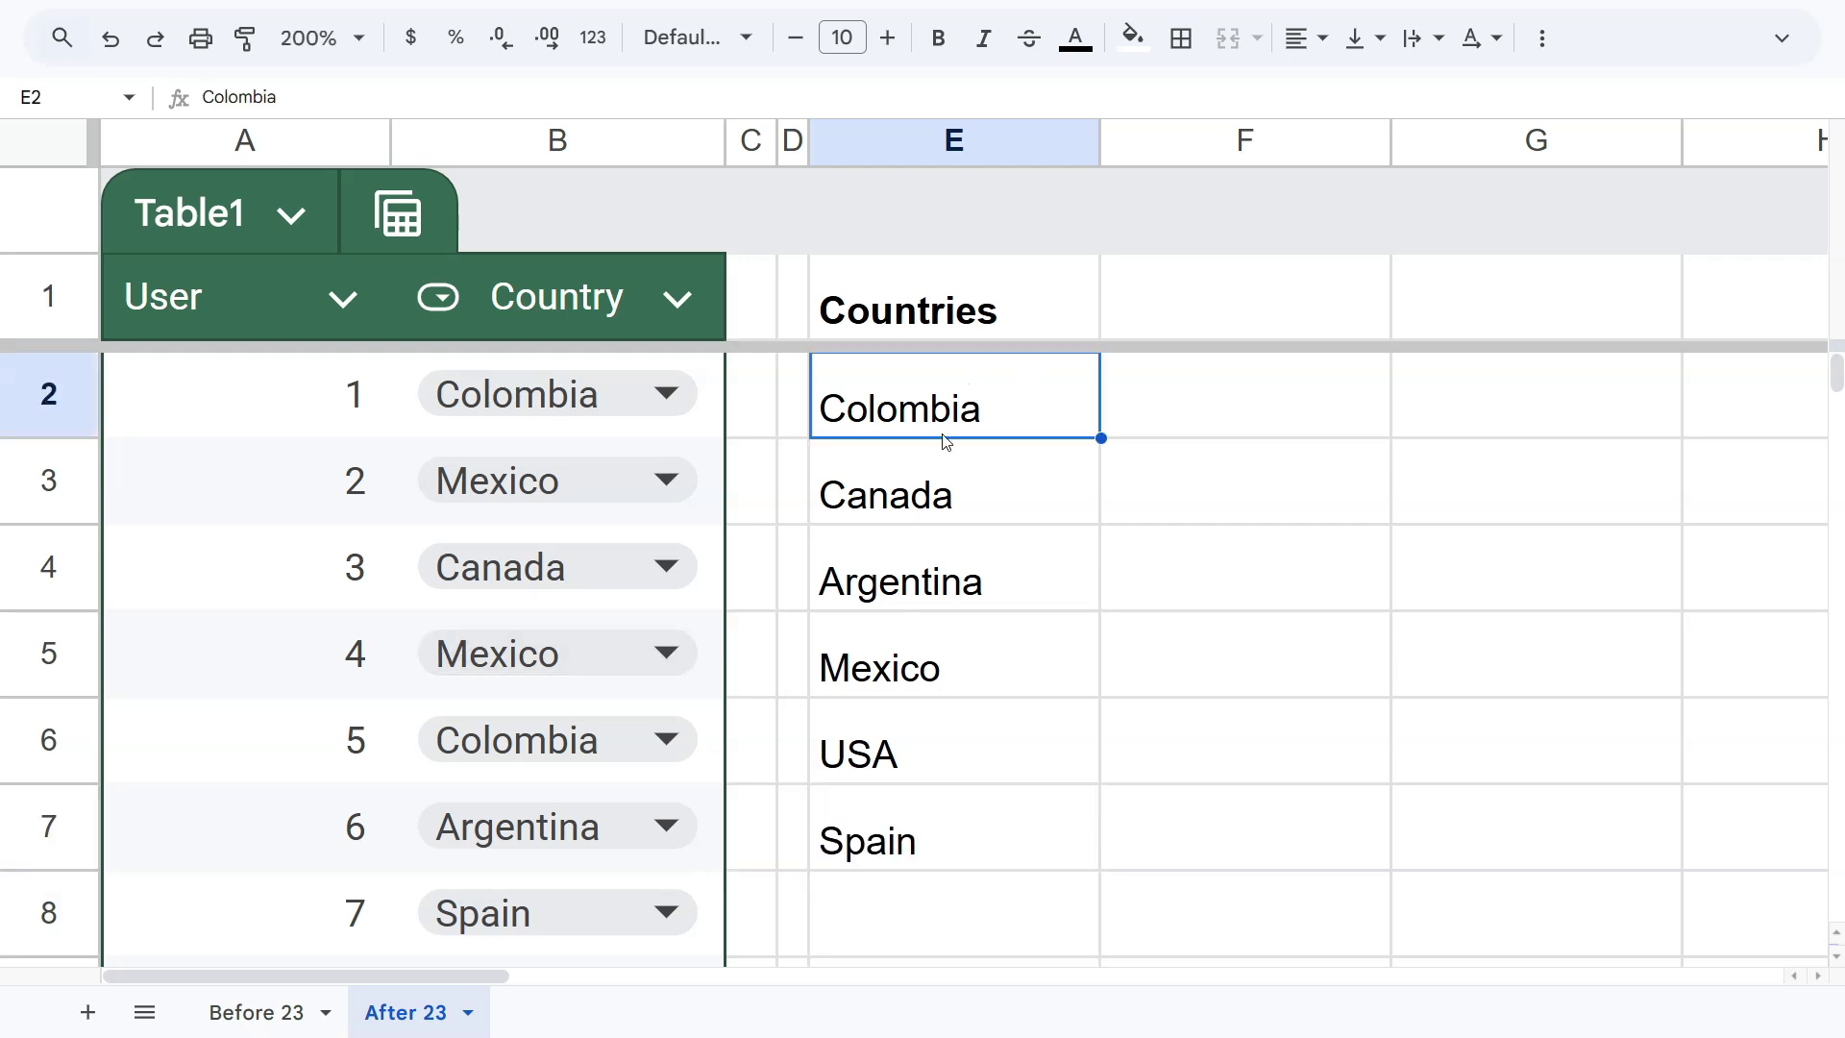
pyautogui.click(649, 396)
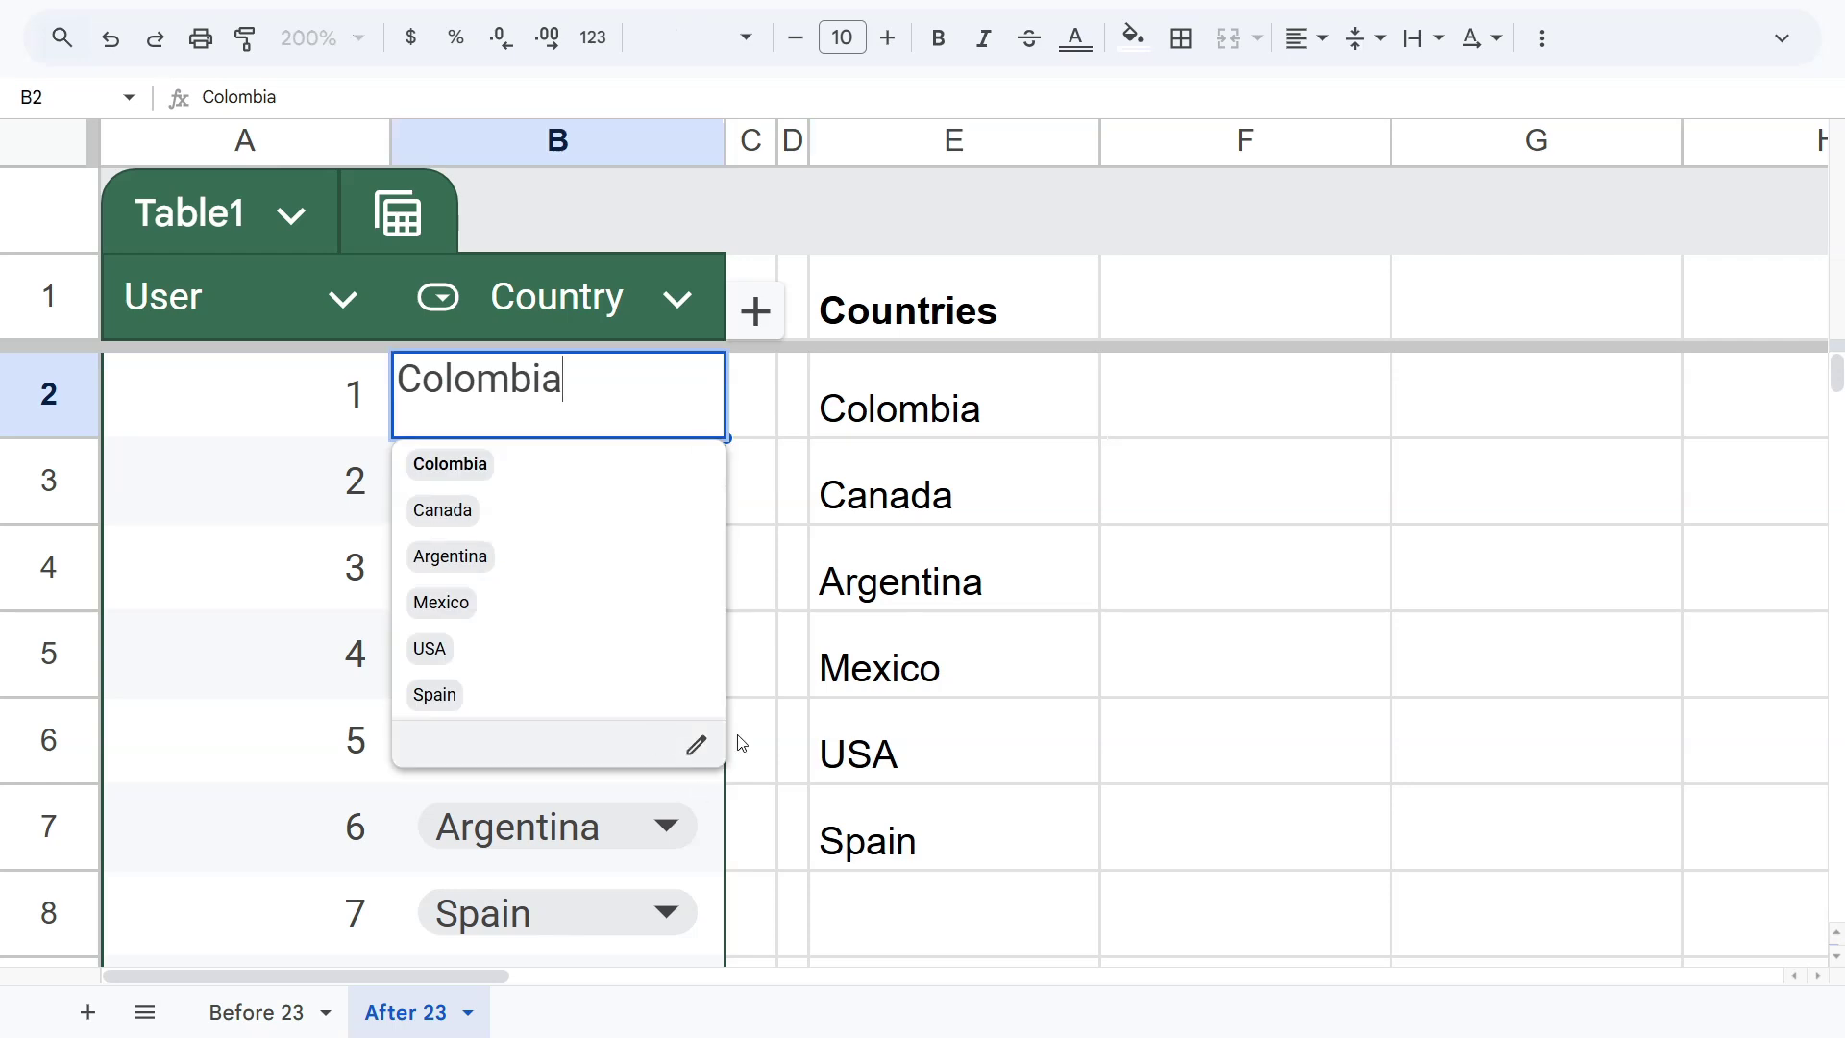
# Step: Edit the Country column's dropdown rule so its source is the open-ended range ='After 23'!$E$2:$E, and save it
pyautogui.click(696, 745)
pyautogui.click(1568, 386)
pyautogui.doubleClick(1583, 386)
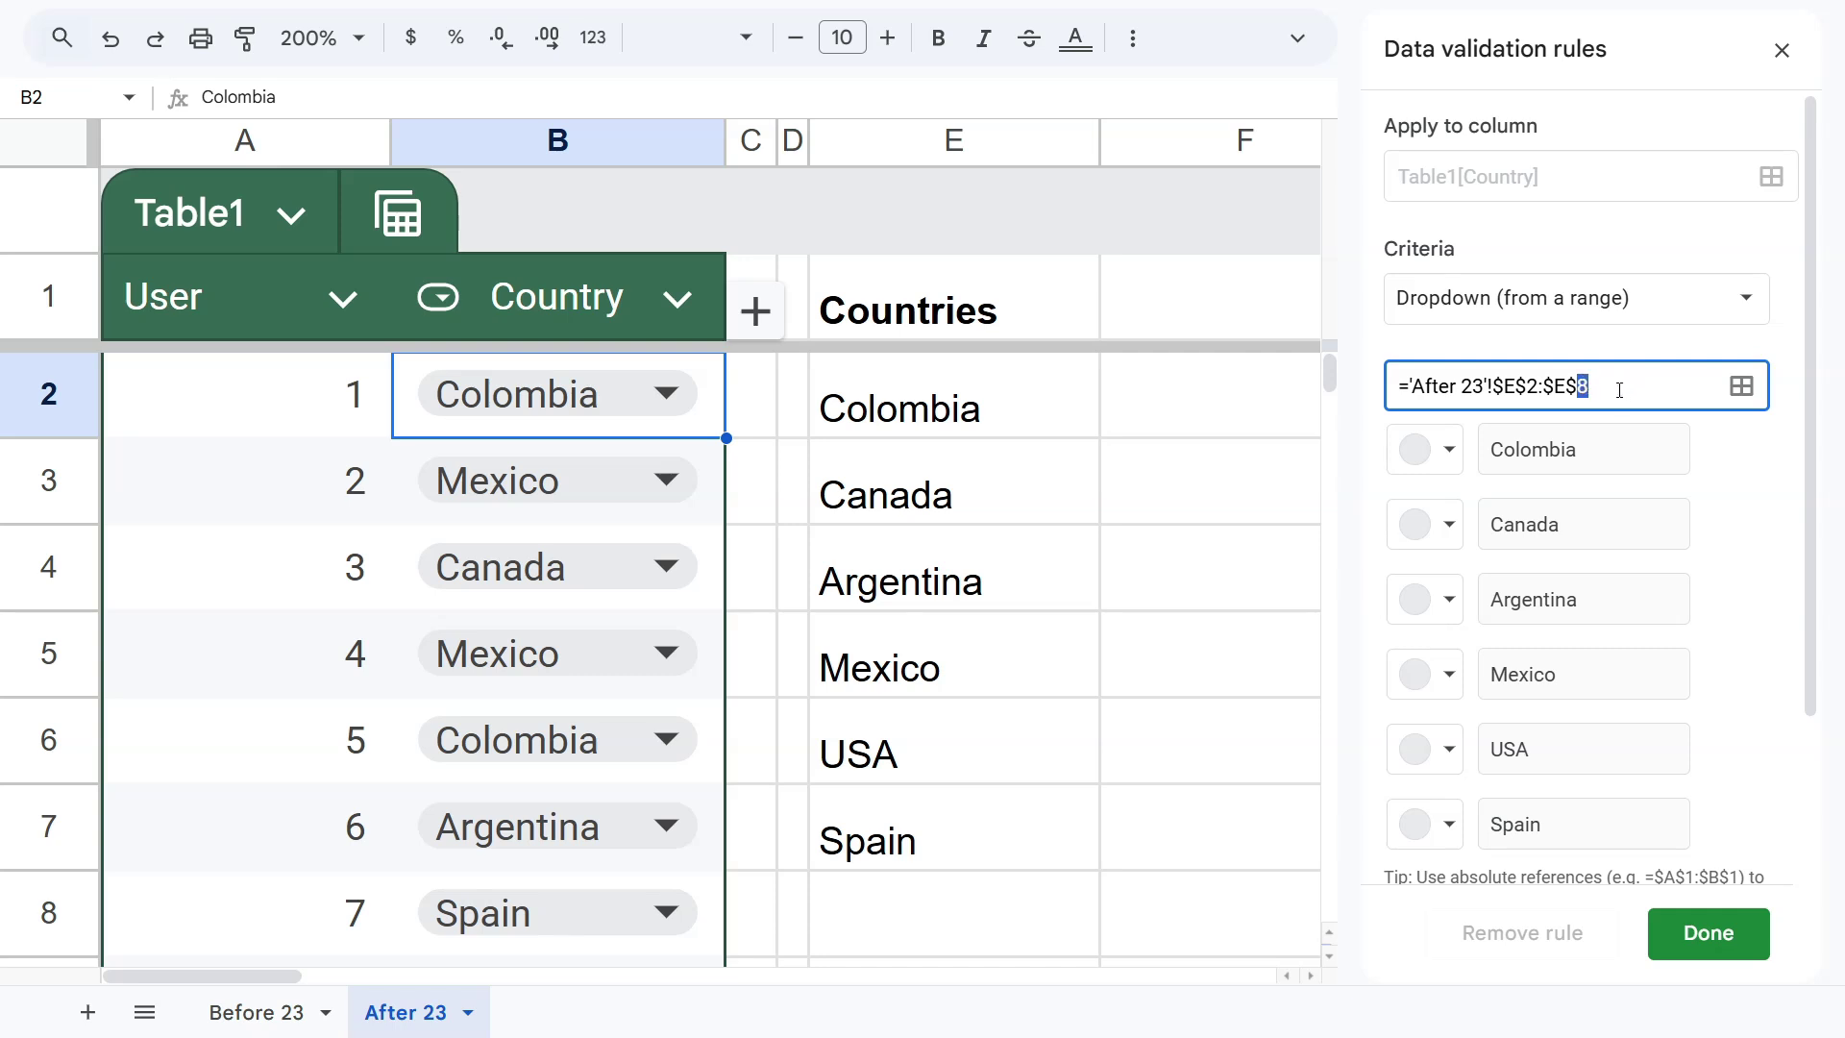
pyautogui.press('BackSpace')
pyautogui.click(1715, 931)
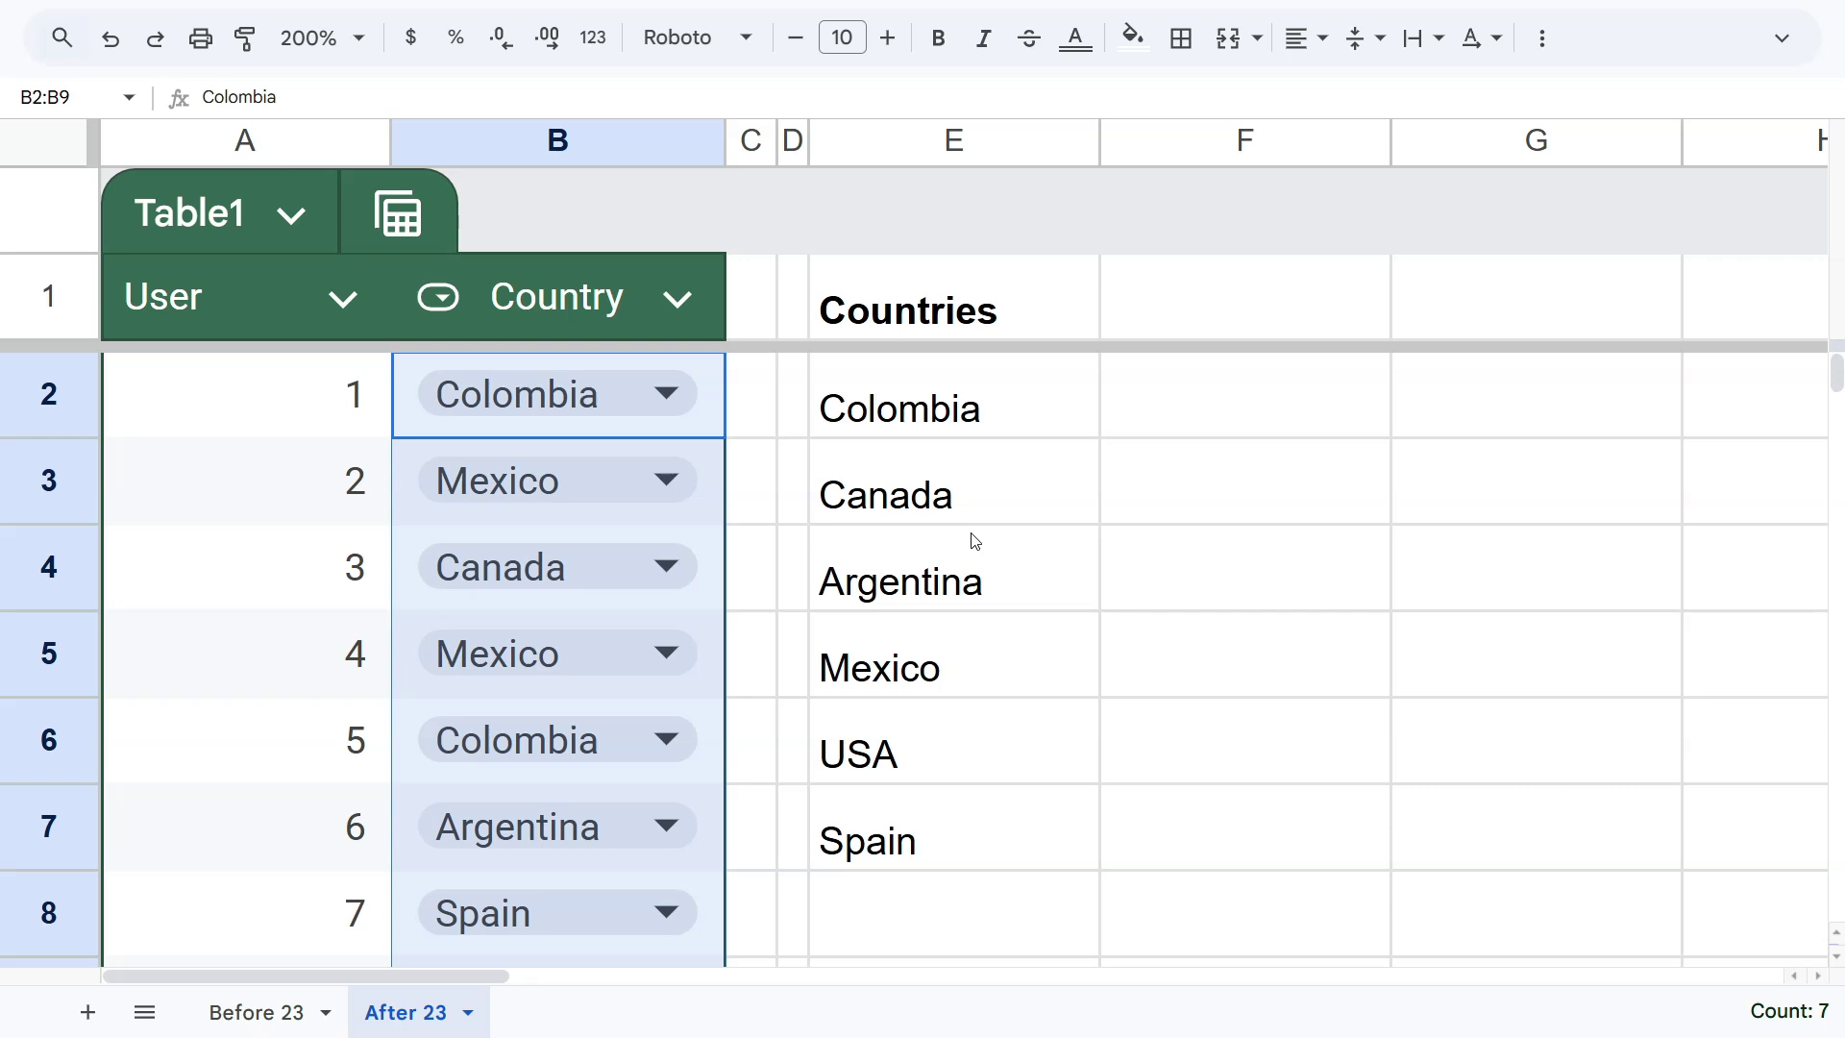
# Step: Convert the Countries list in column E to a table and widen the column to about double
pyautogui.click(957, 413)
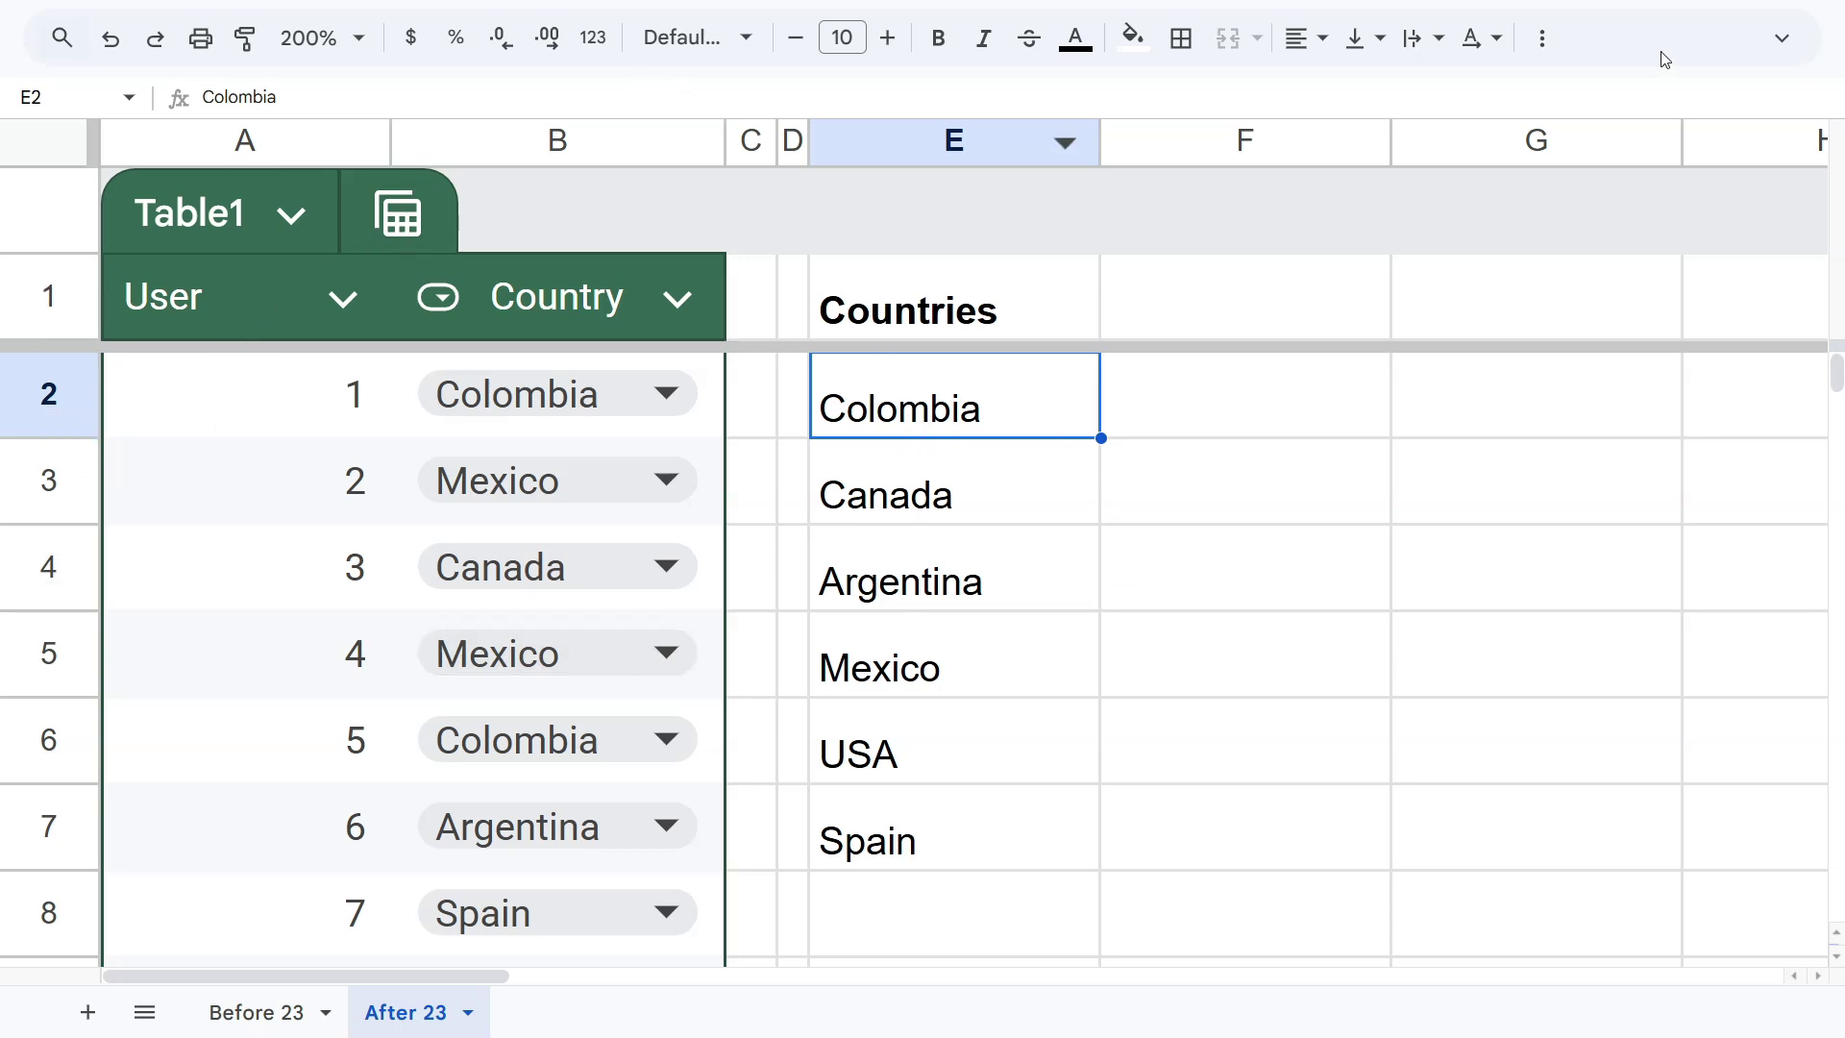
pyautogui.click(1783, 37)
pyautogui.click(383, 68)
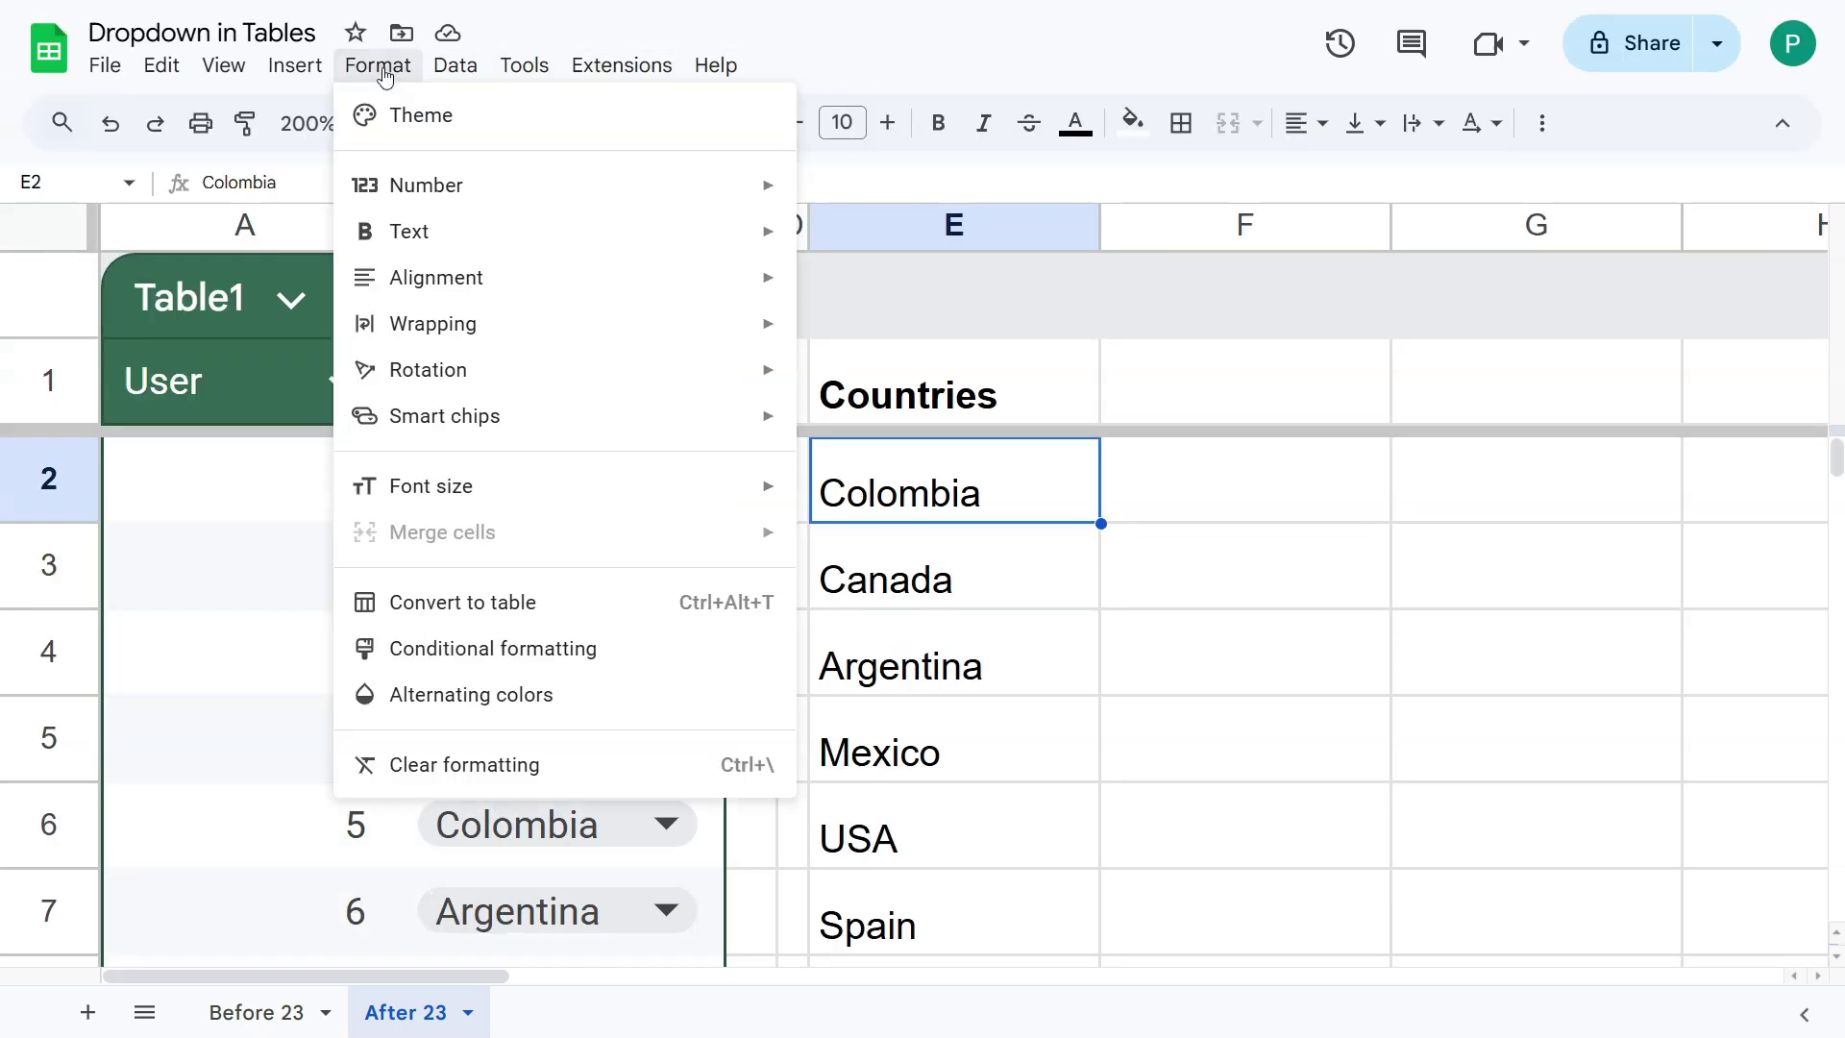
pyautogui.click(634, 618)
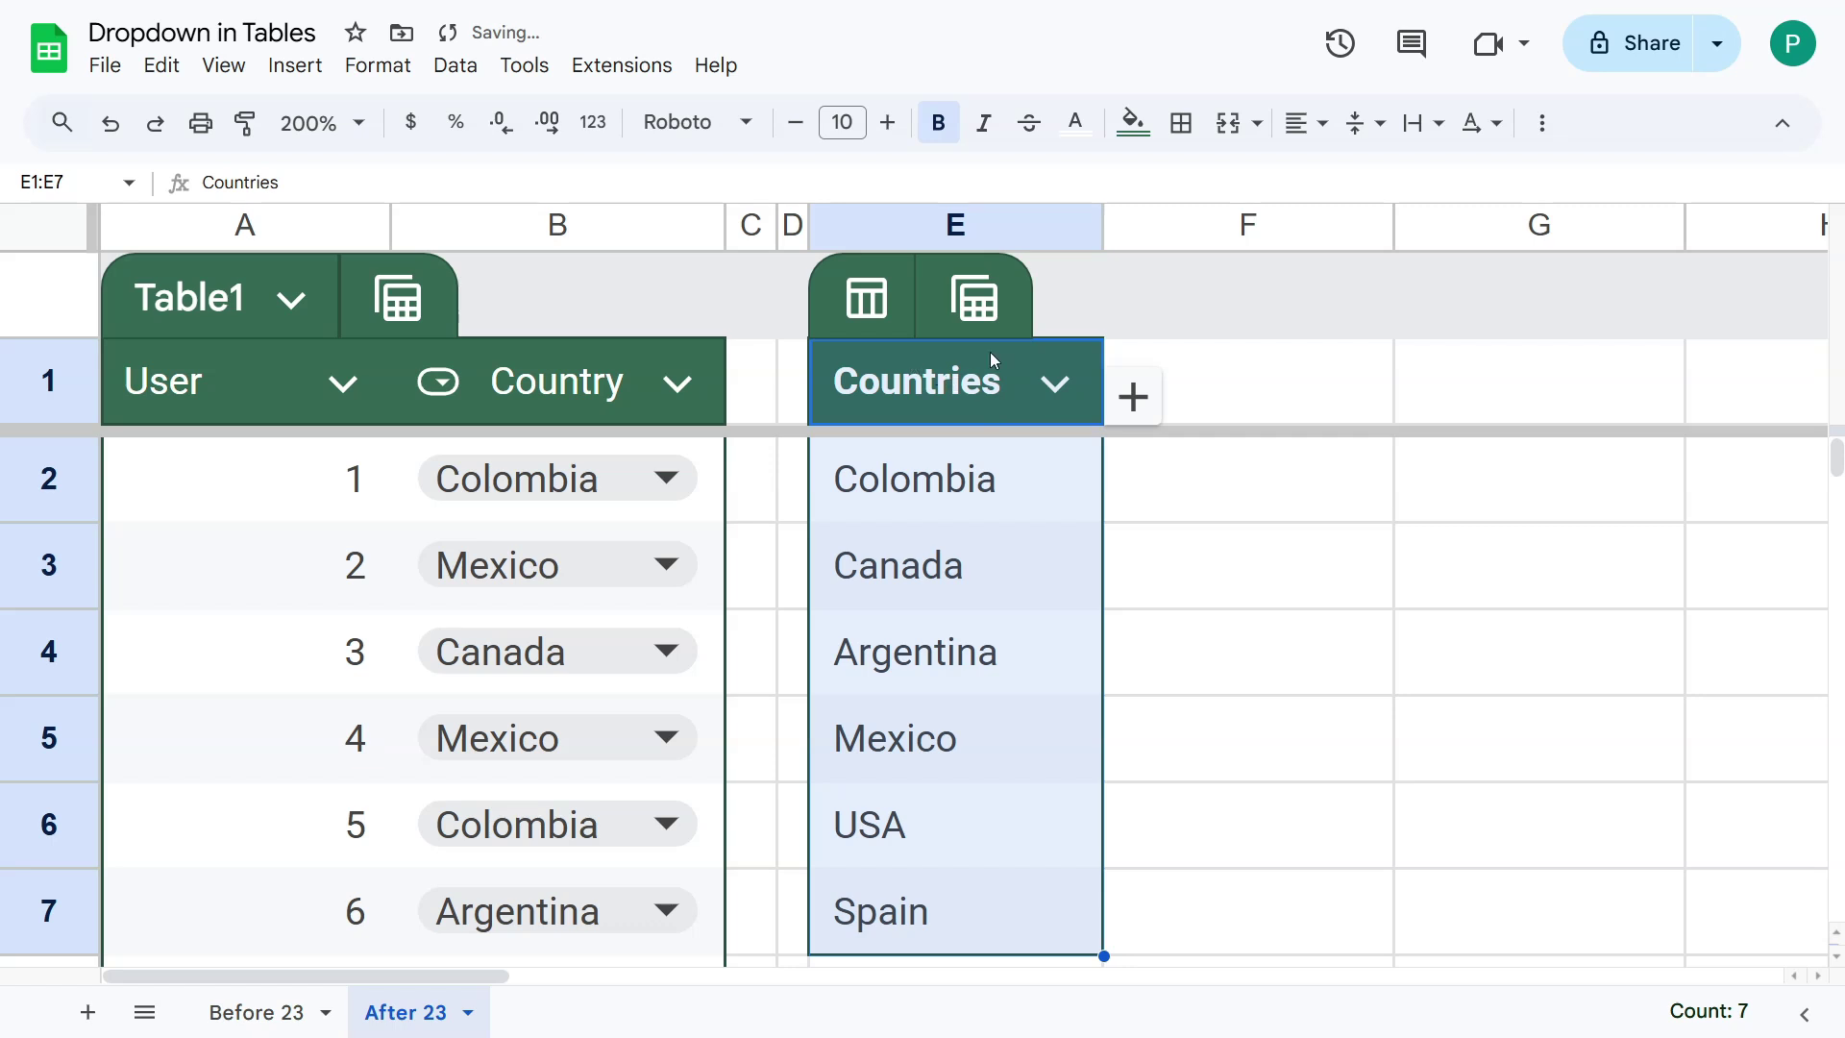
pyautogui.moveTo(1103, 225); pyautogui.dragTo(1388, 225)
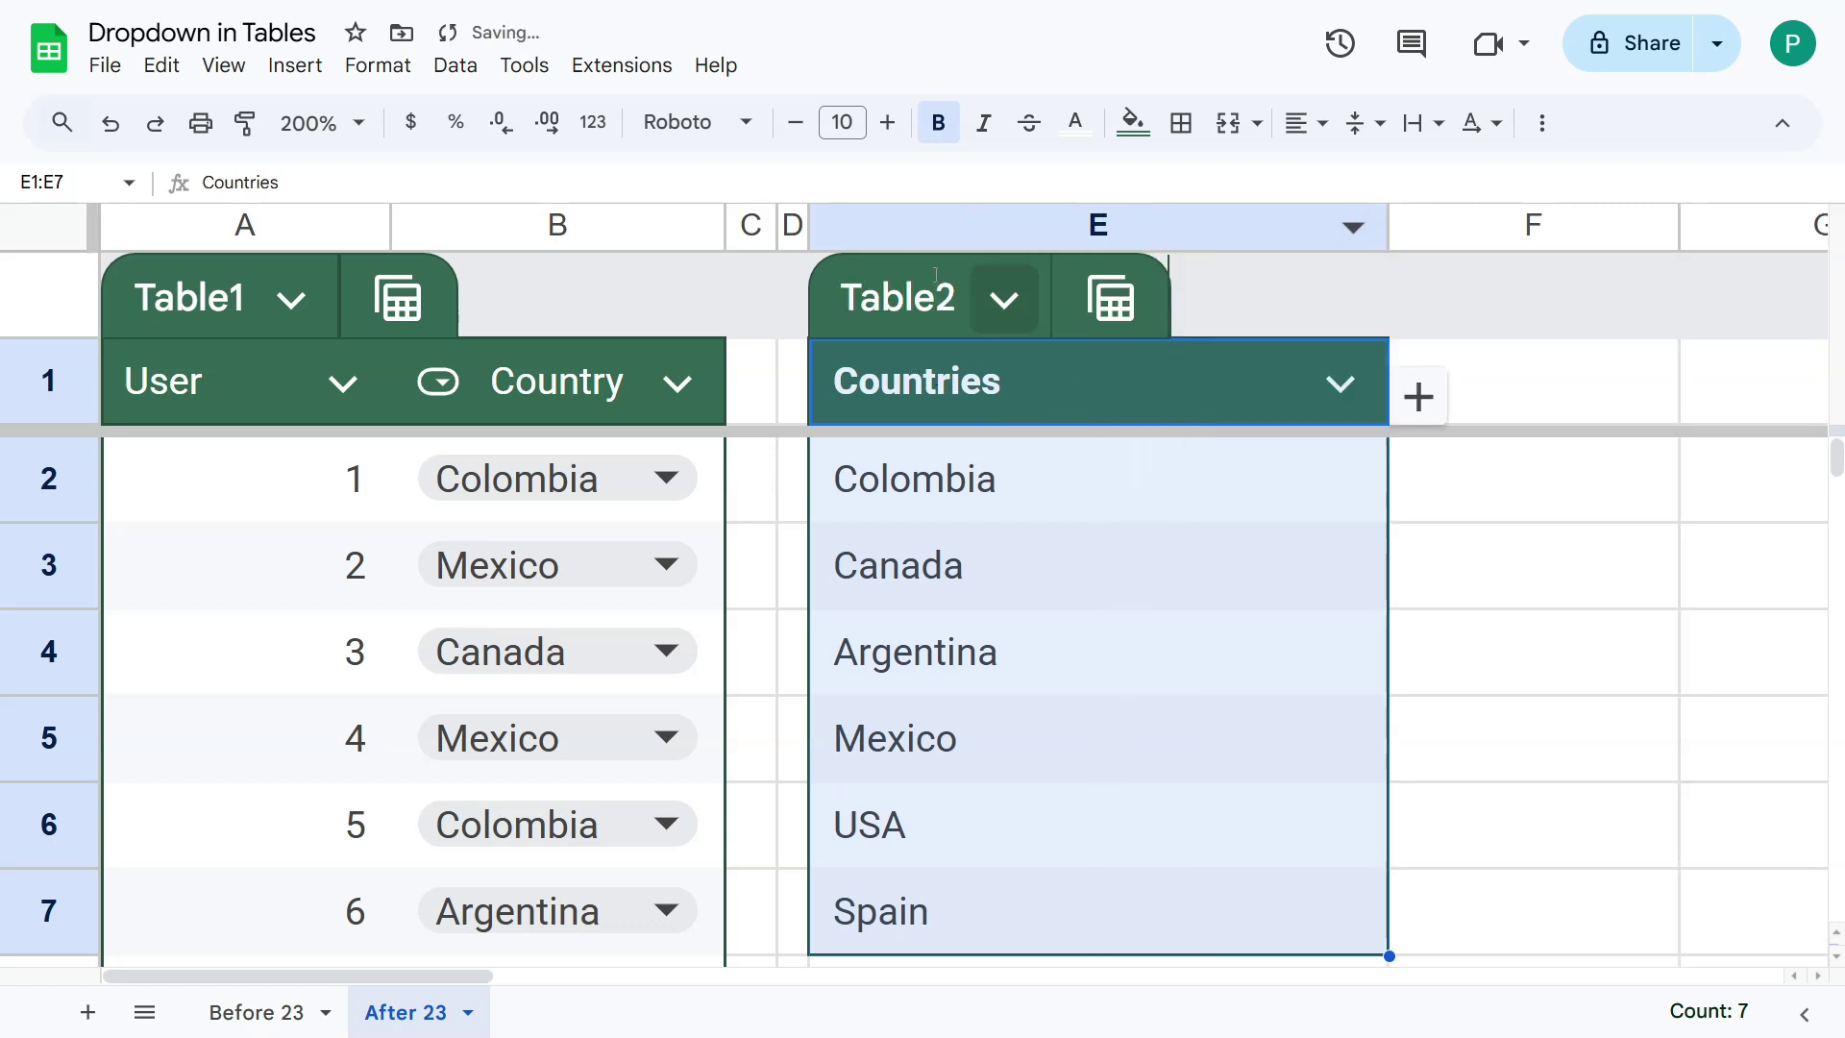
# Step: Rename the Countries table as Country List
pyautogui.click(890, 289)
pyautogui.doubleClick(947, 295)
pyautogui.write('Country List')
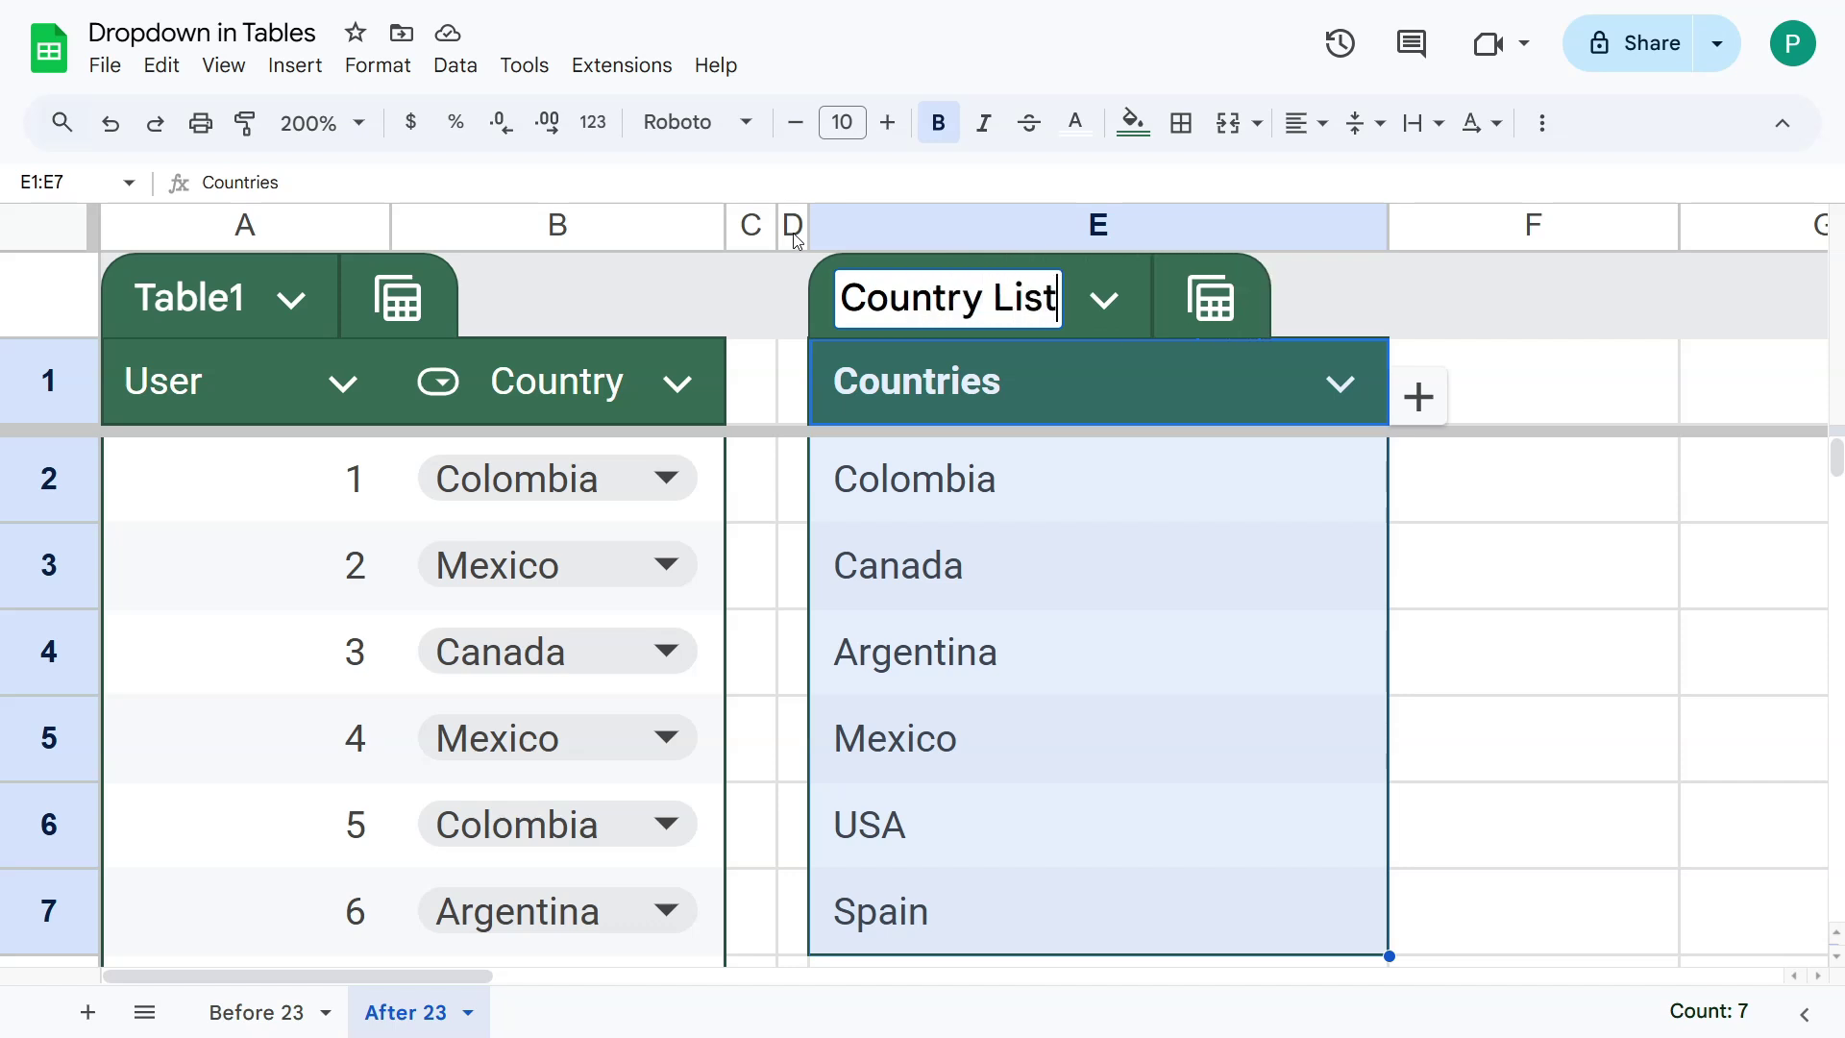
pyautogui.click(1462, 573)
# Step: Rename Table1, which holds the users and their countries, as User List
pyautogui.click(227, 288)
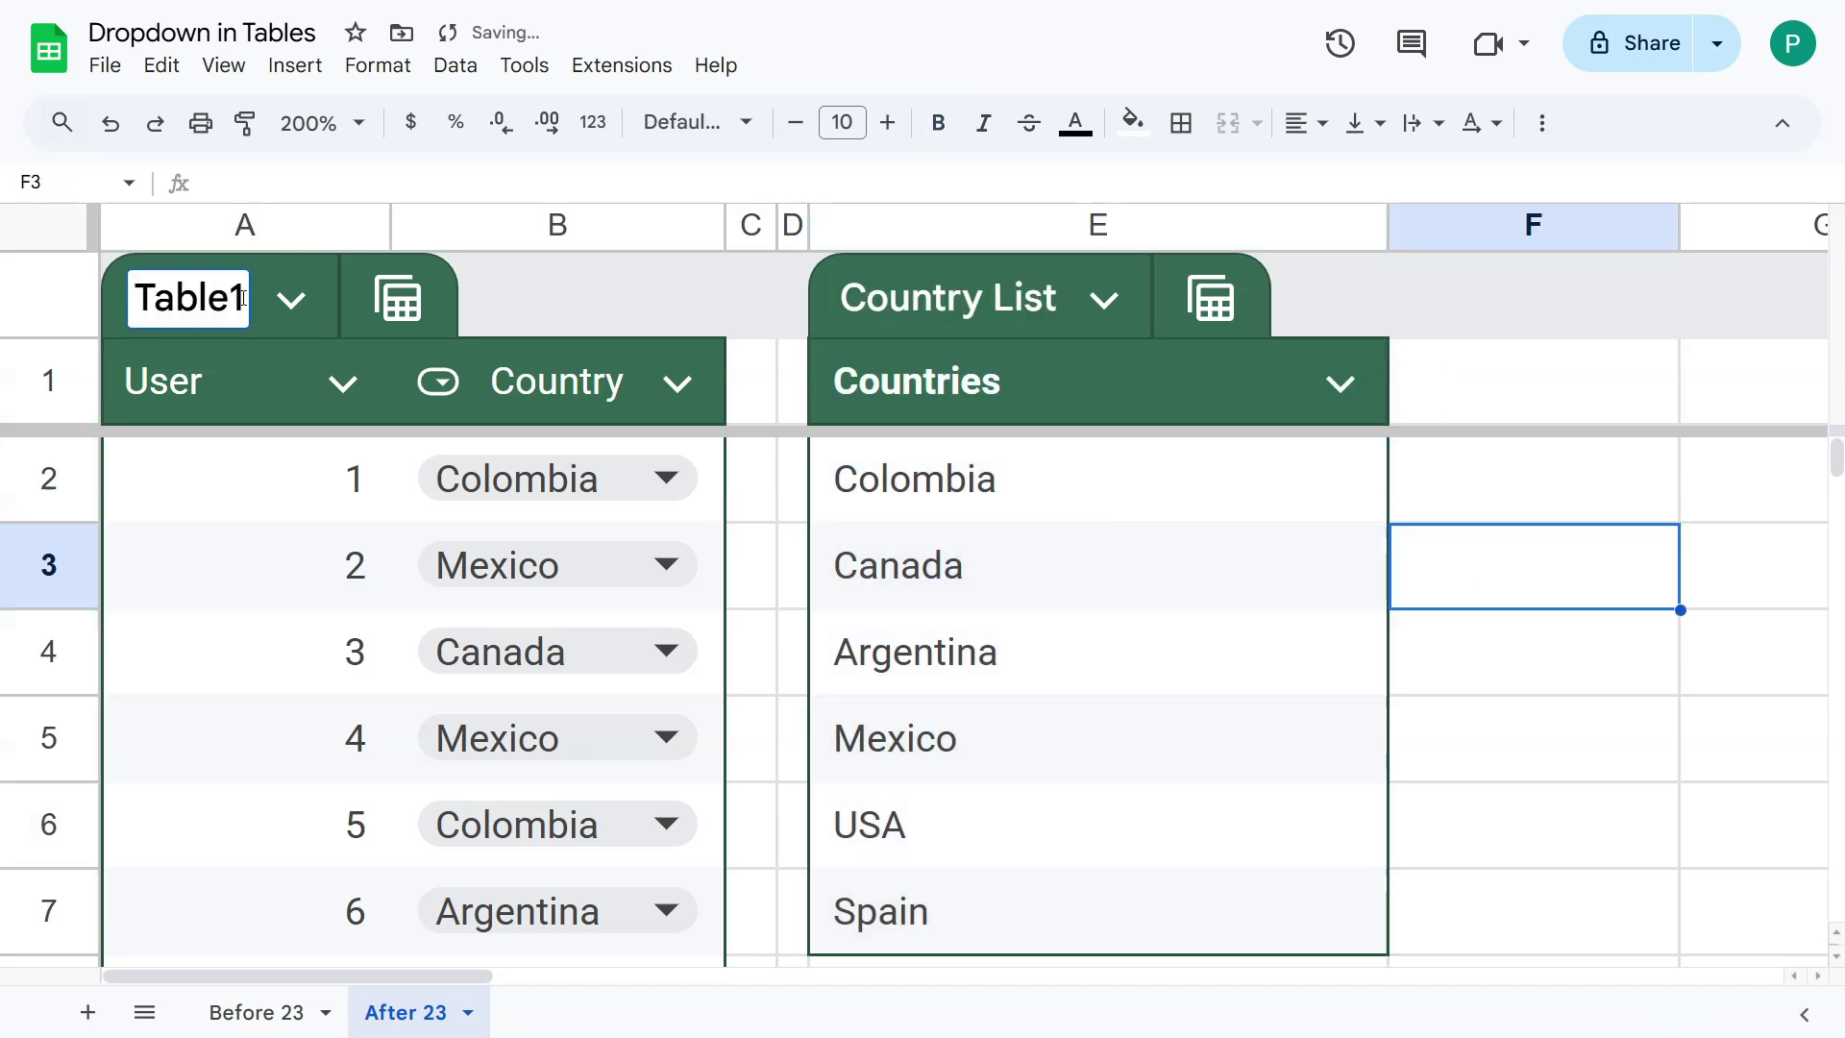
pyautogui.hotkey('ctrl', 'a')
pyautogui.write('User List')
pyautogui.press('Return')
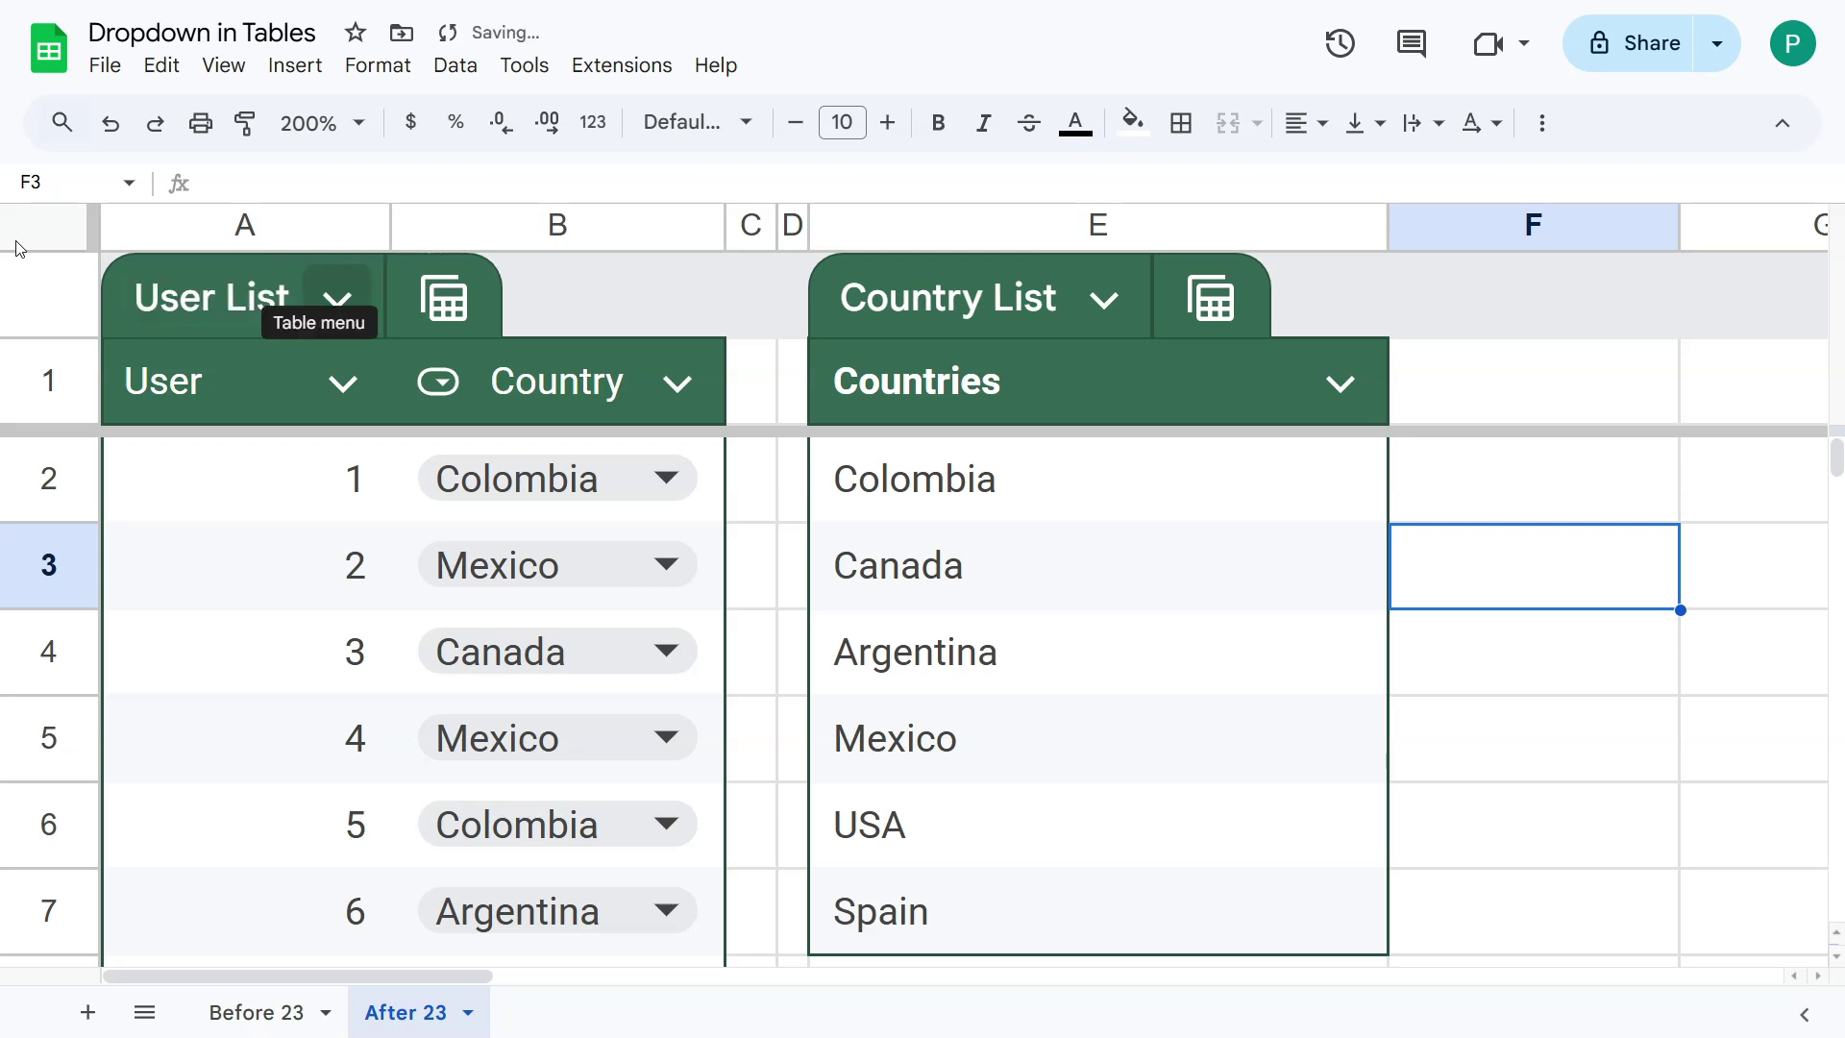
# Step: Review the source range in the validation rule behind B2's Country dropdown, and close the rule
pyautogui.click(711, 504)
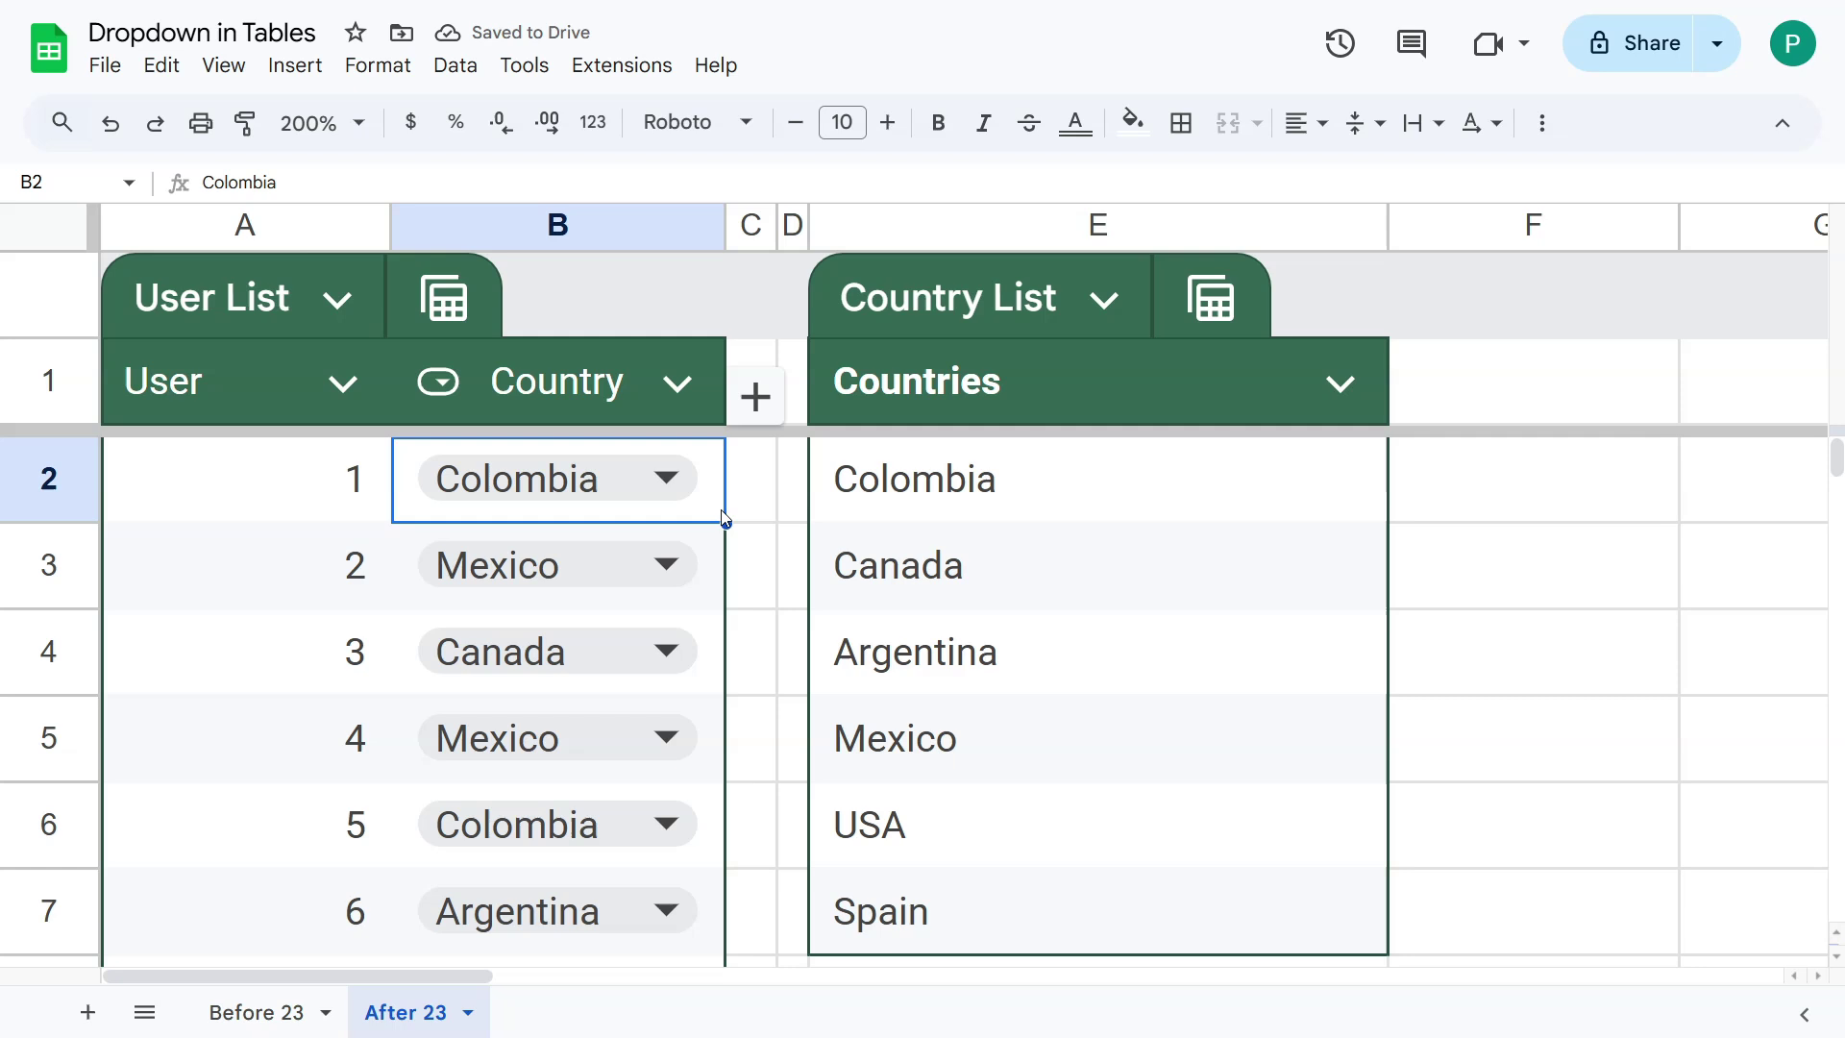
pyautogui.doubleClick(665, 474)
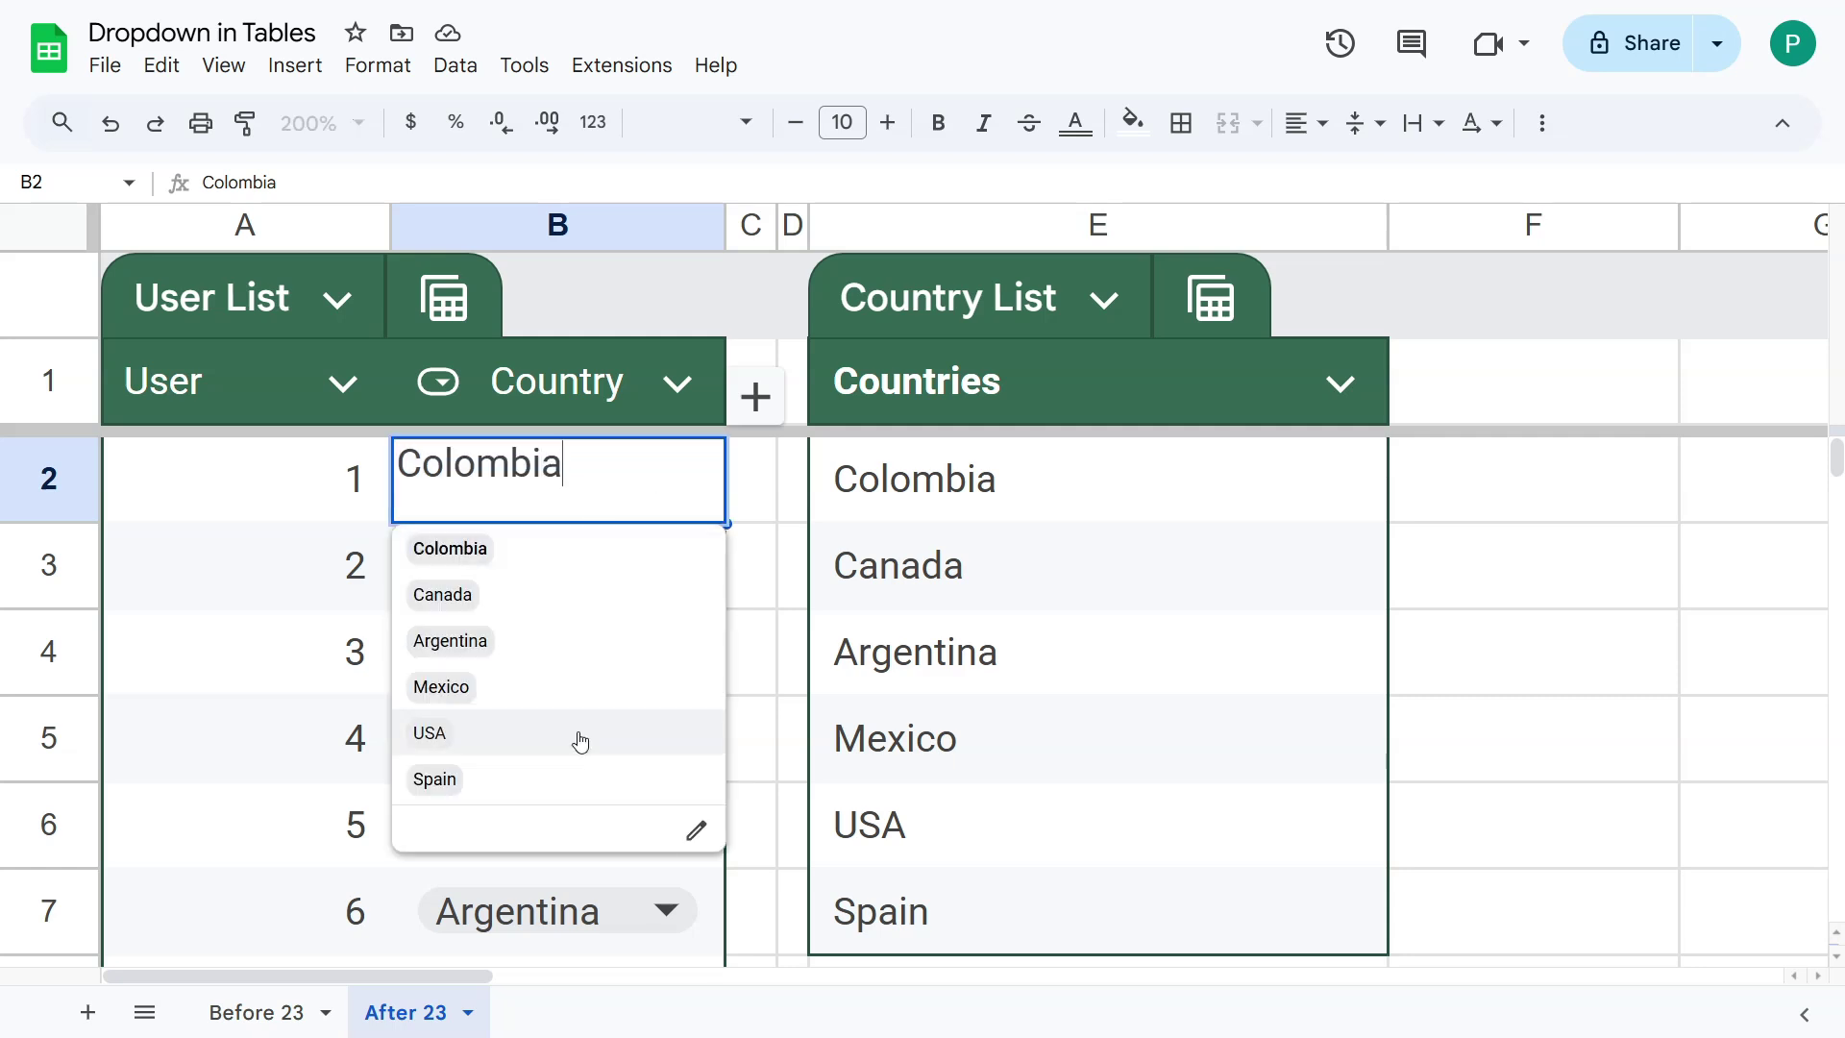
pyautogui.click(695, 834)
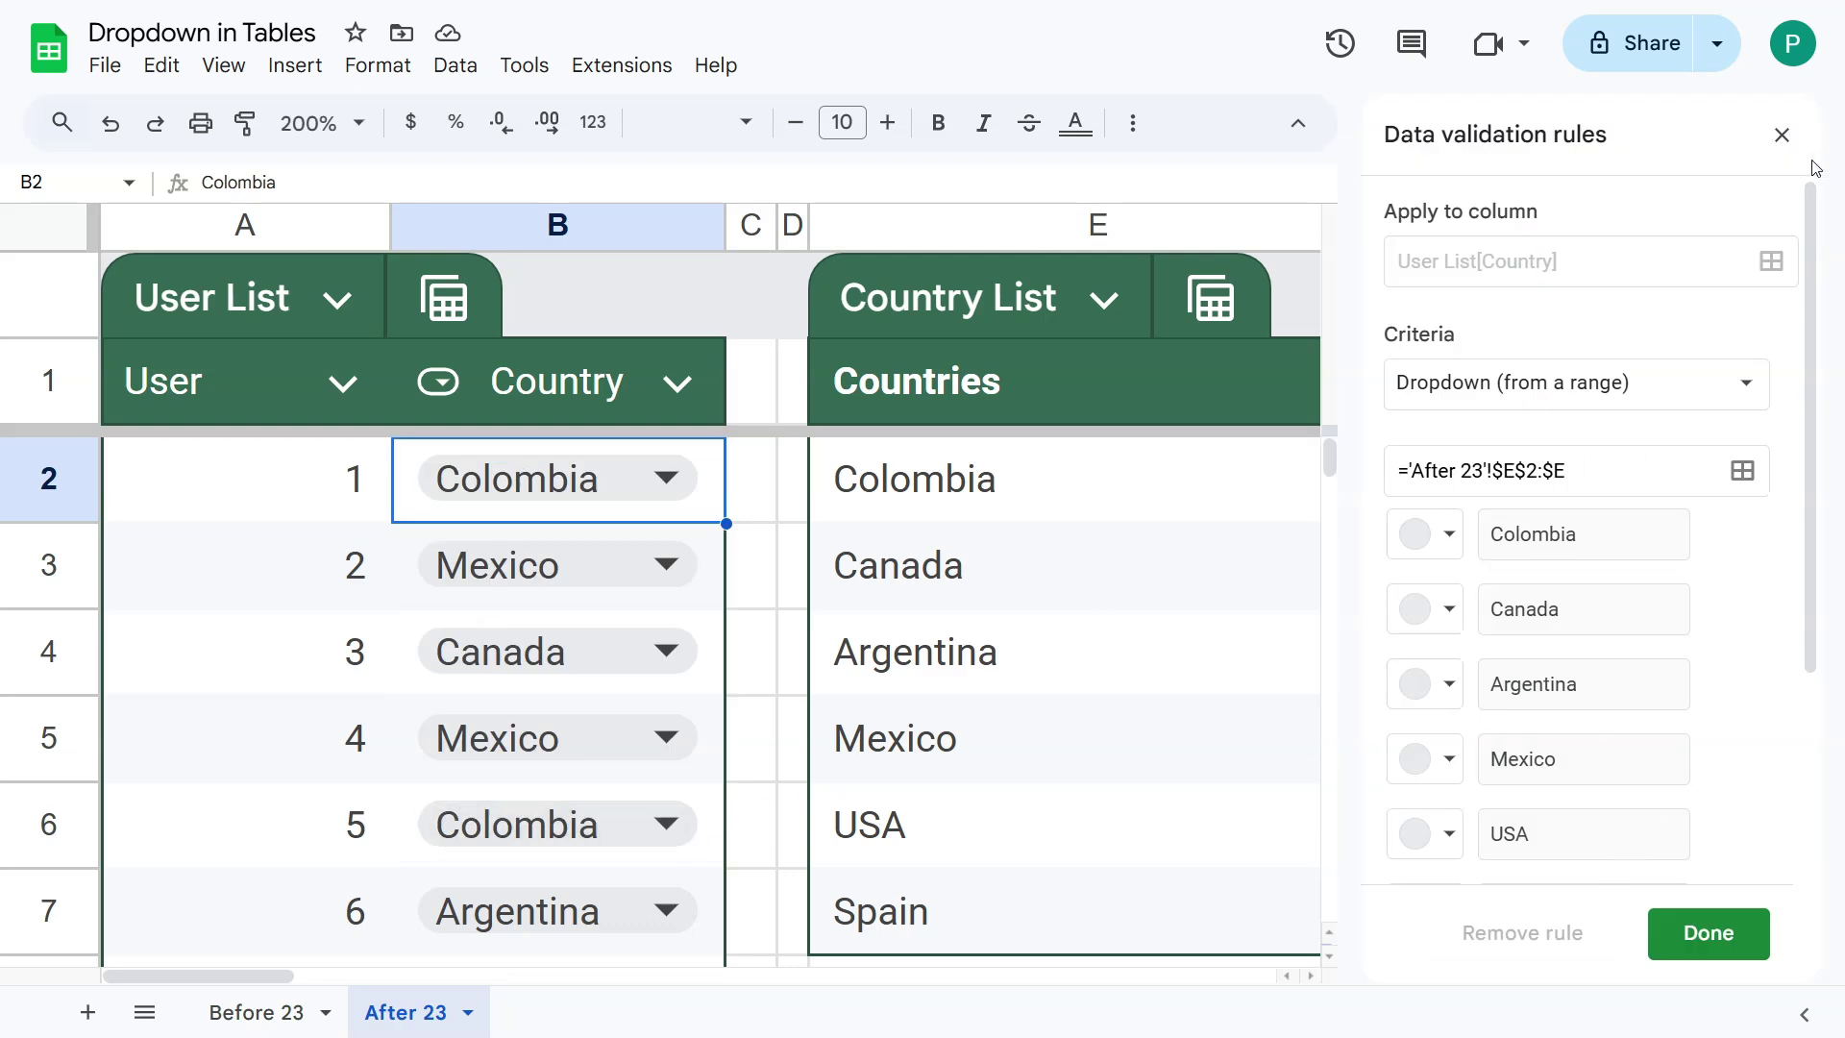
pyautogui.click(1781, 135)
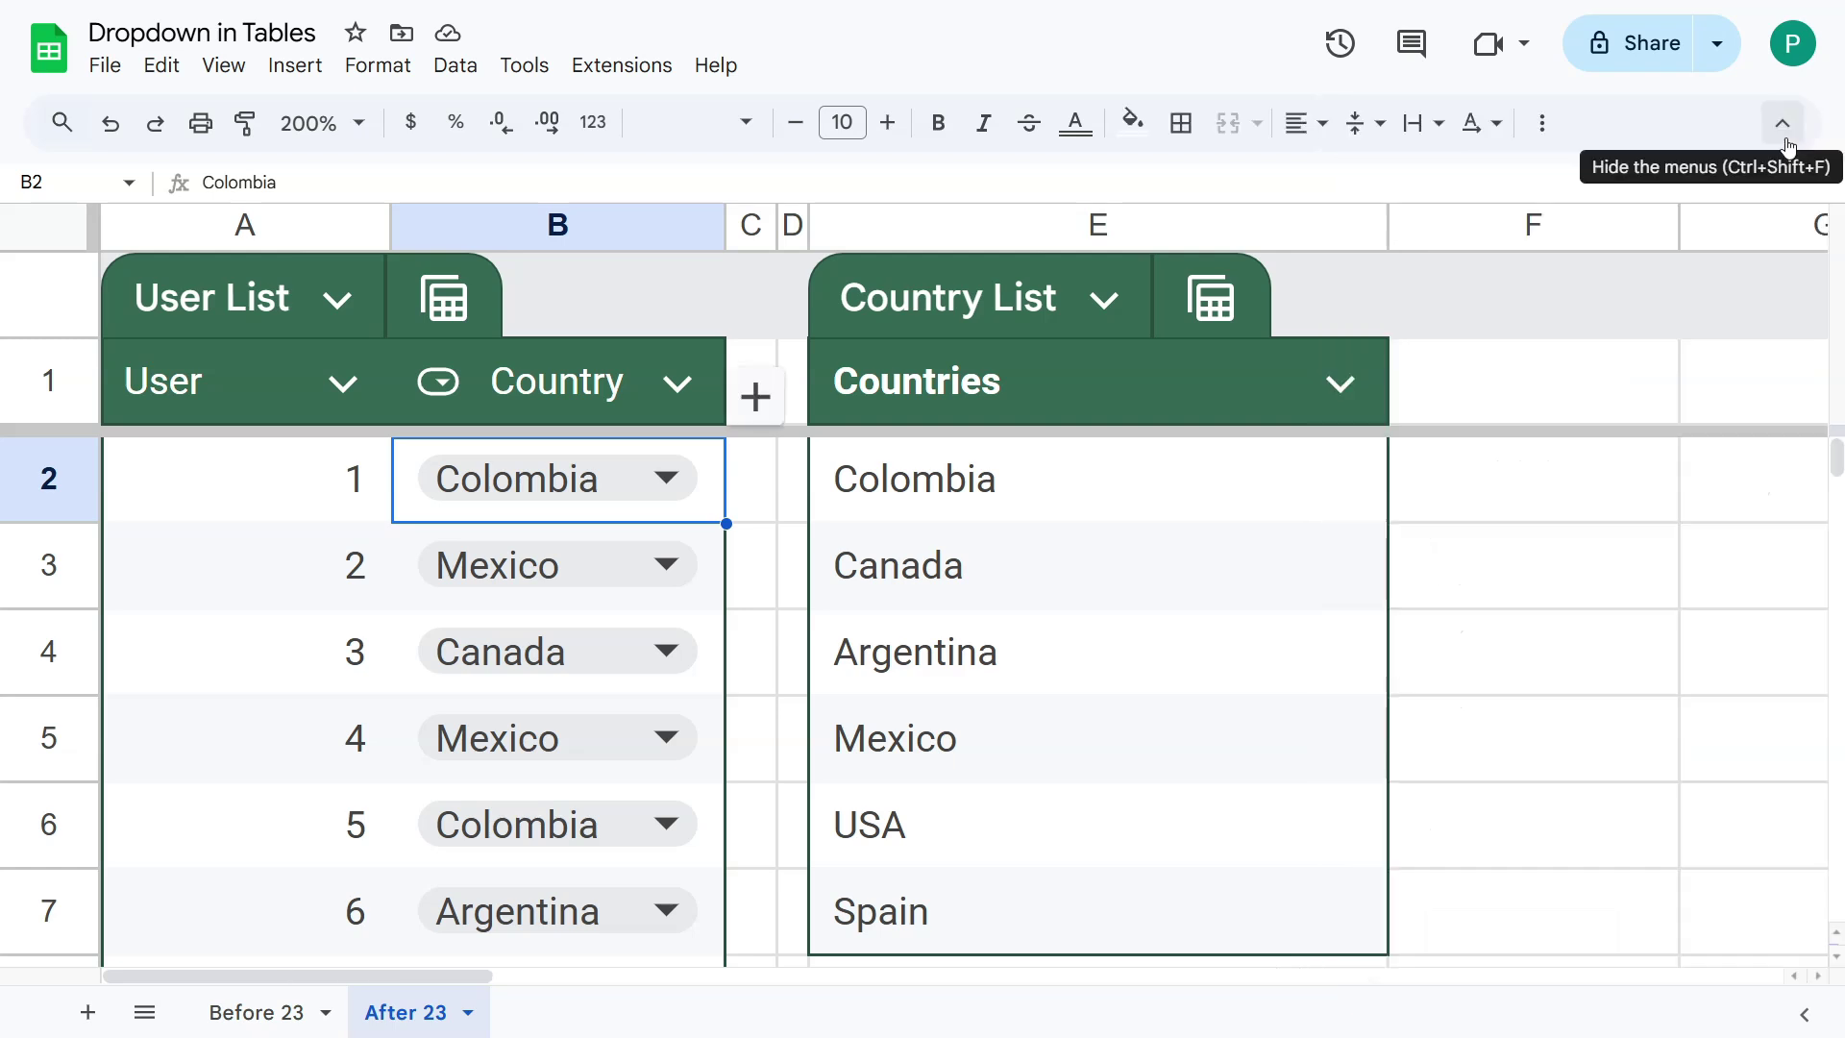
# Step: Narrow the empty column F to a thin spacer beside the Country List table
pyautogui.click(1584, 517)
pyautogui.click(1669, 223)
pyautogui.moveTo(1679, 225); pyautogui.dragTo(1419, 235)
# Step: Start a formula in G2 referencing all the listed countries, copy its reference Country_List[Countries], and discard the formula
pyautogui.click(1470, 469)
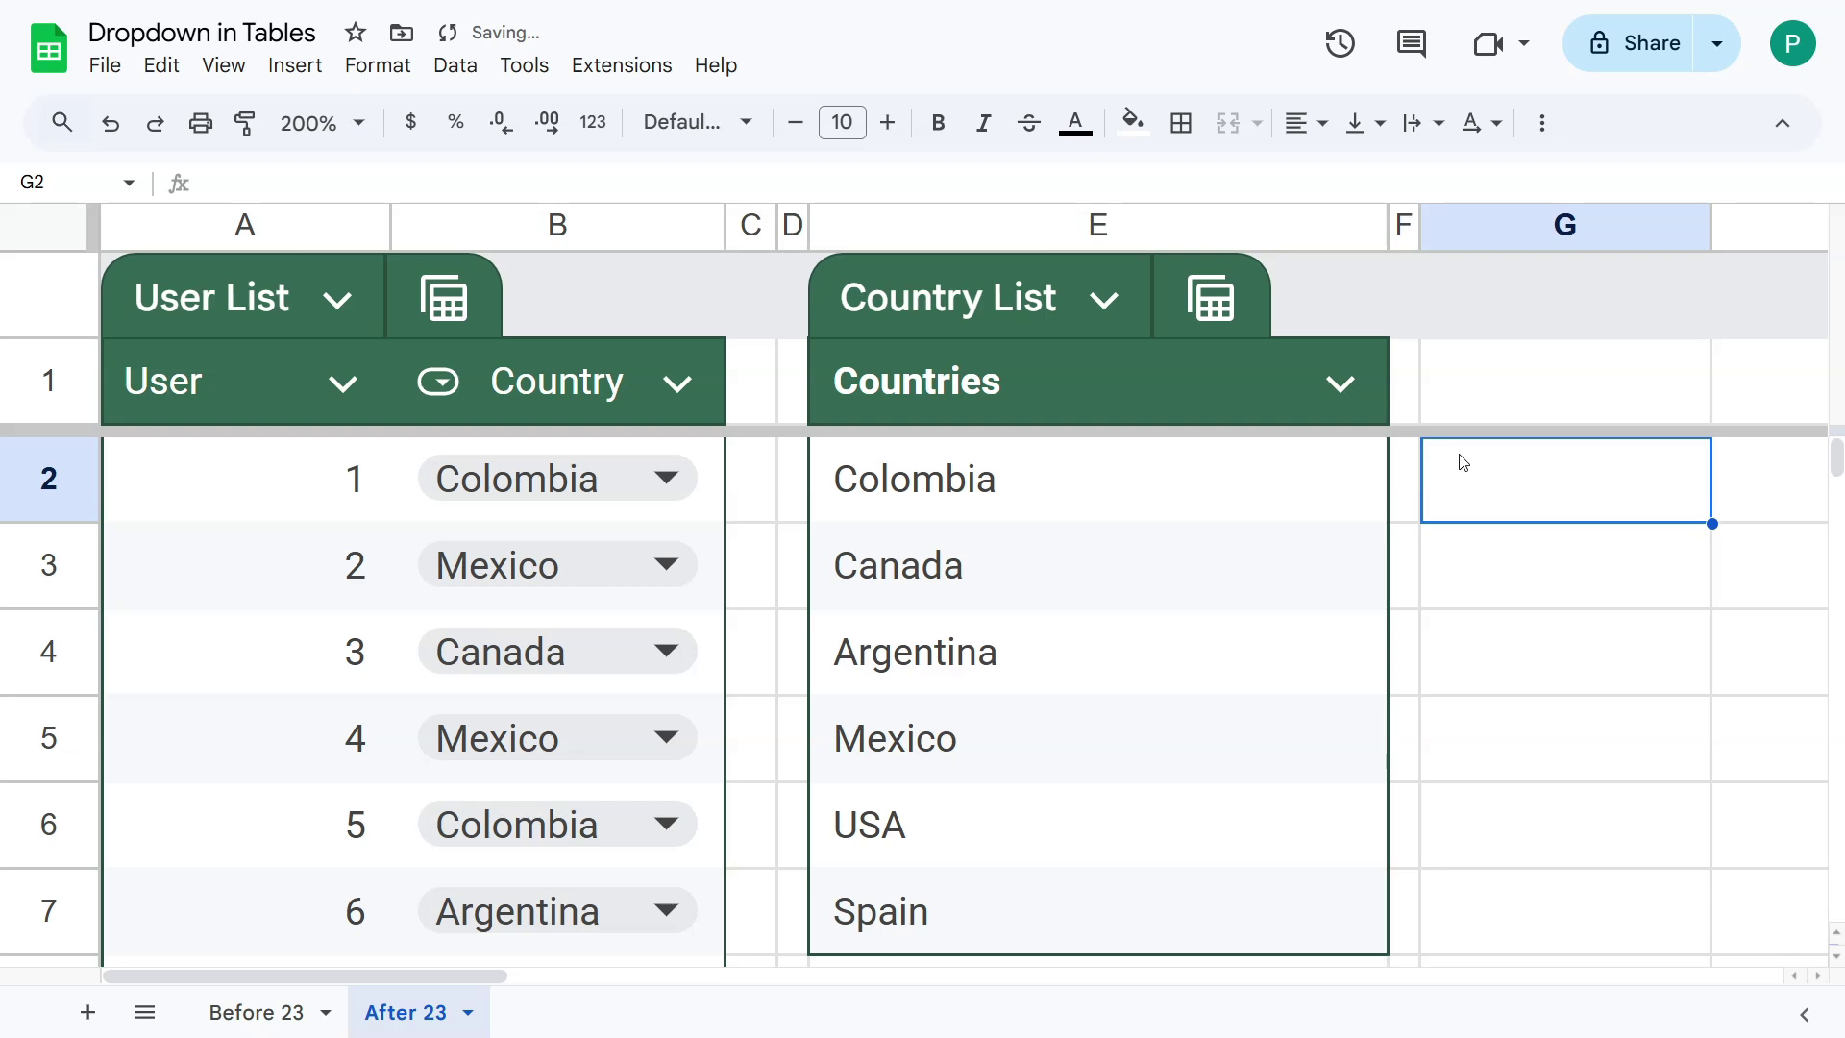
pyautogui.write('=')
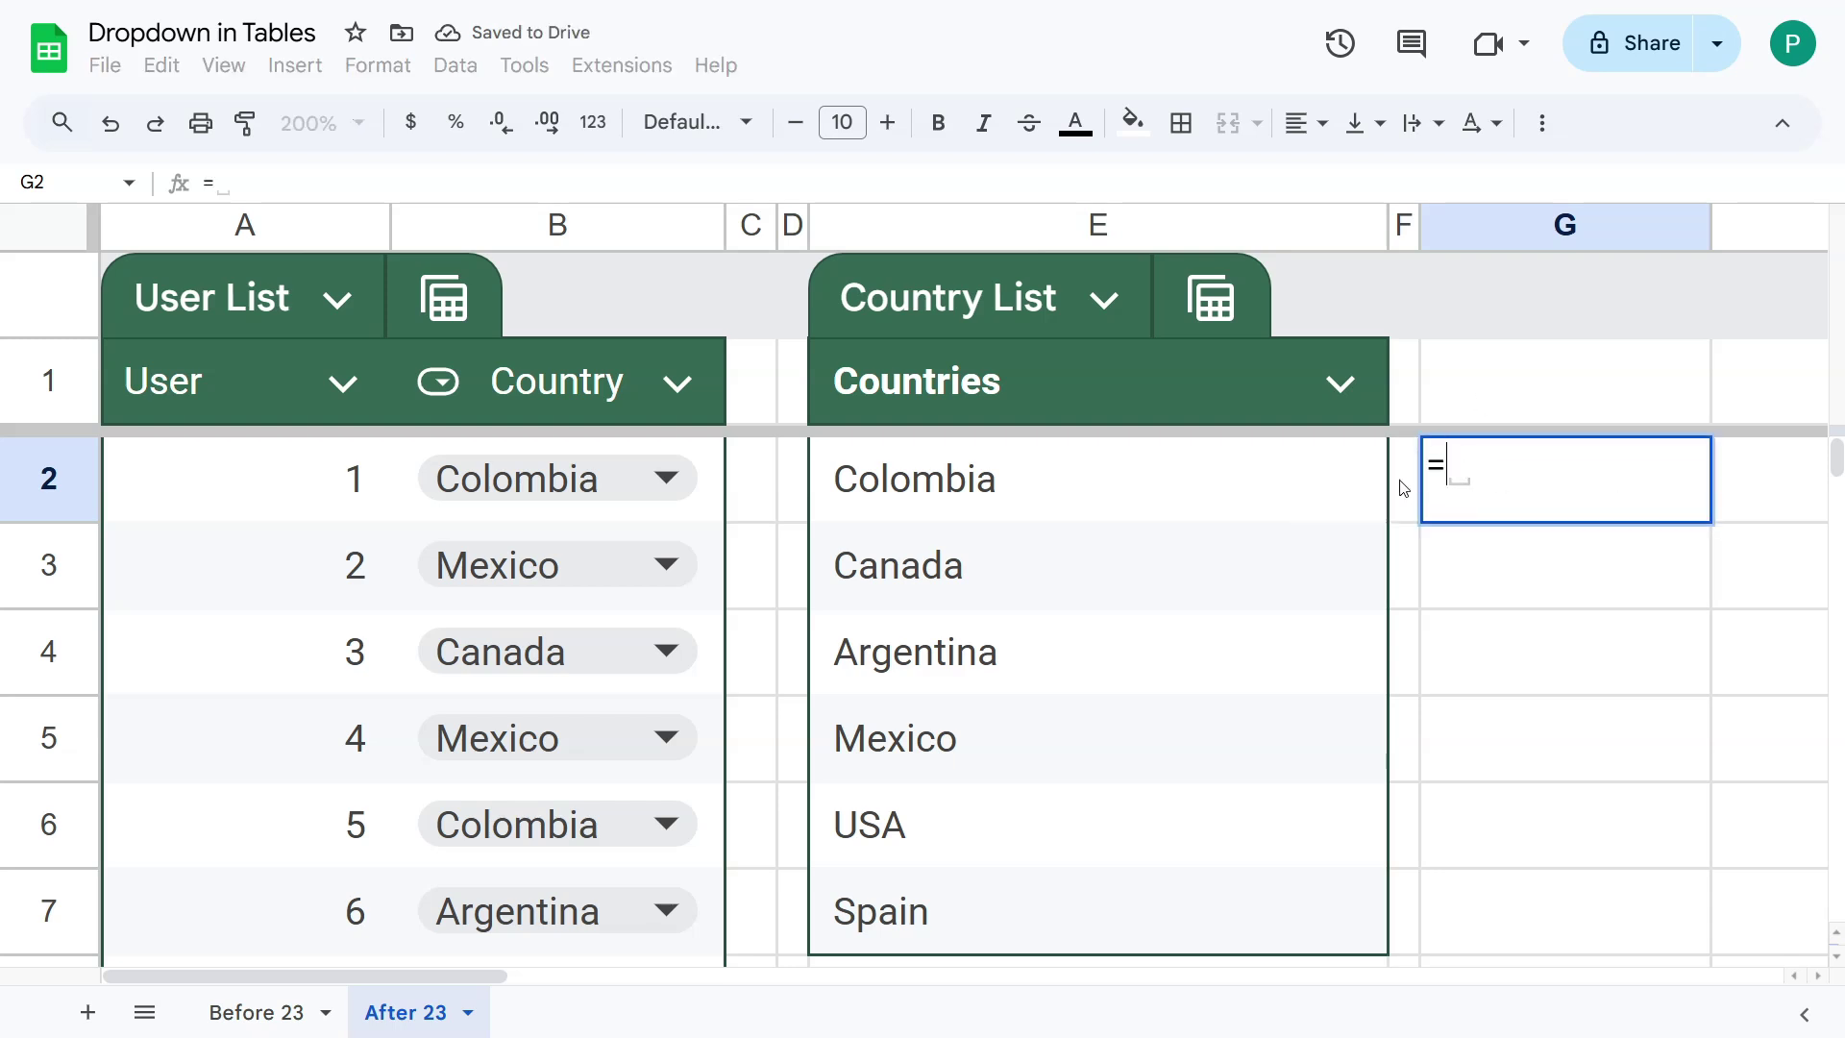
pyautogui.moveTo(1219, 474); pyautogui.dragTo(1162, 930)
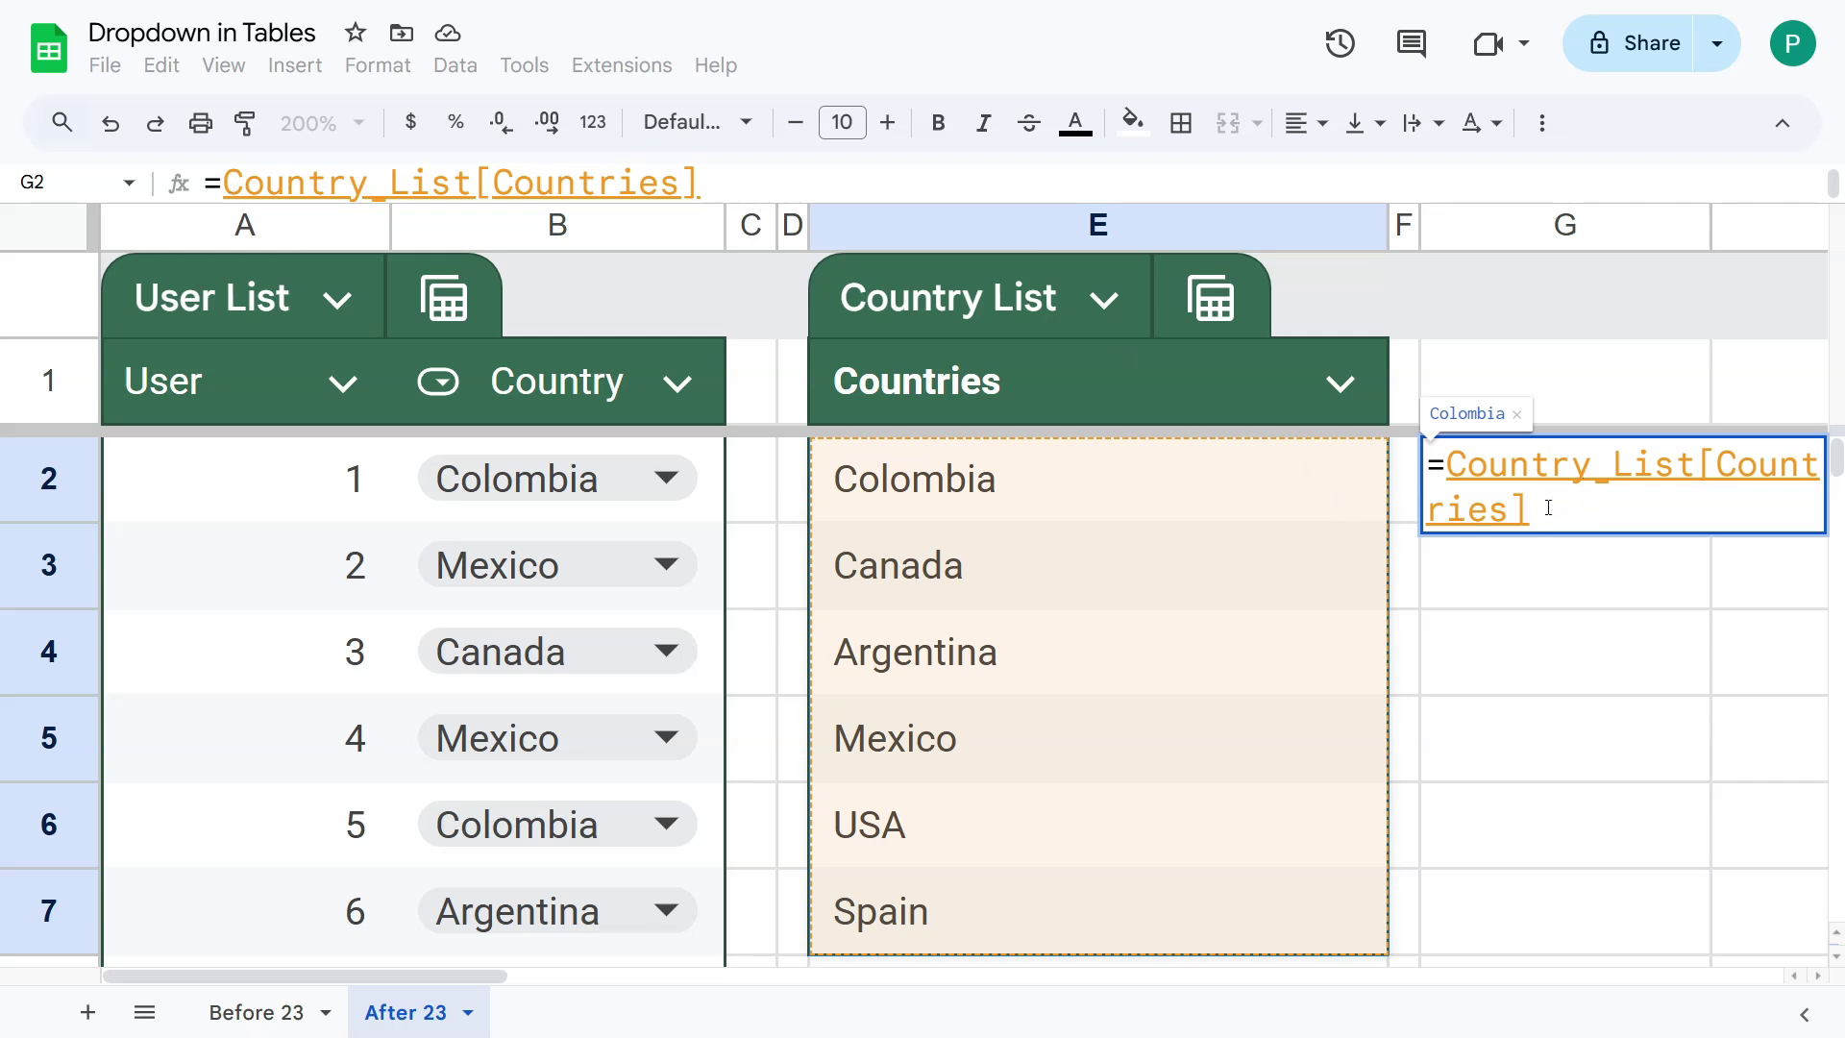
pyautogui.moveTo(1548, 507); pyautogui.dragTo(1448, 461)
pyautogui.hotkey('ctrl', 'c')
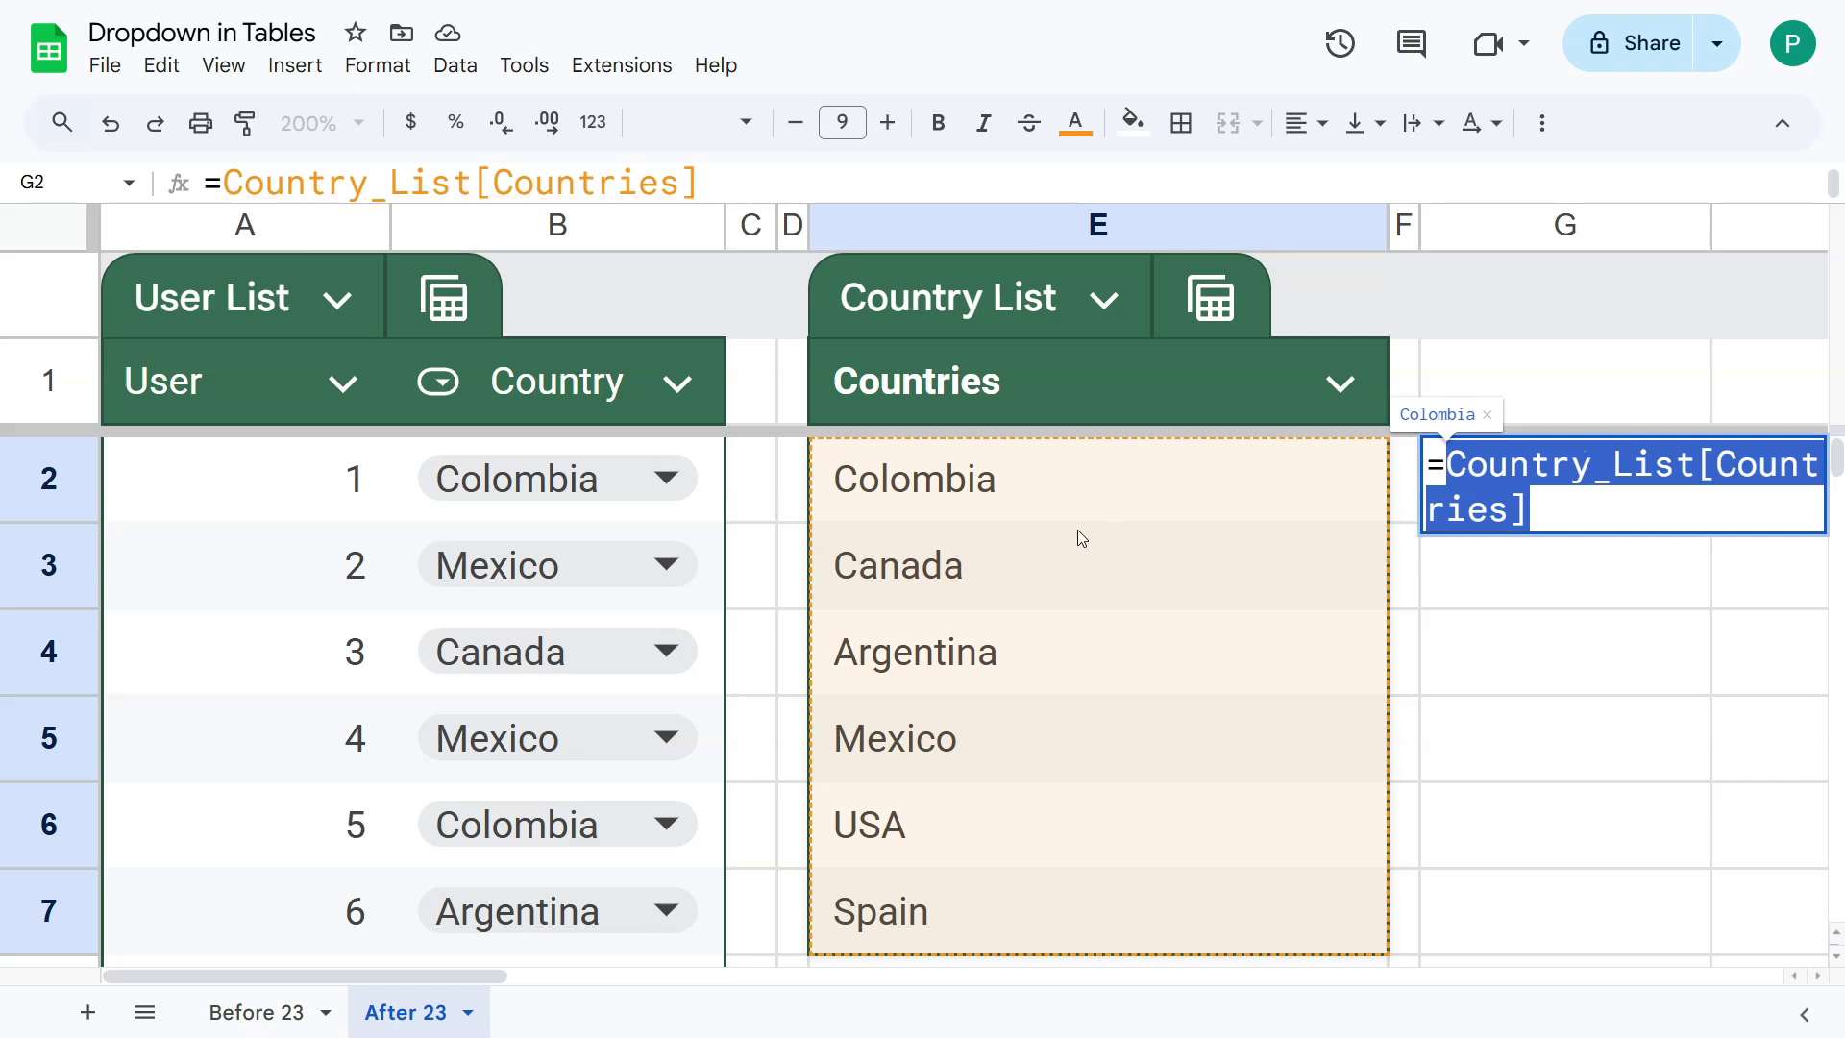
pyautogui.press('Escape')
# Step: Open the Country column's data validation rule from the B2 dropdown
pyautogui.click(666, 479)
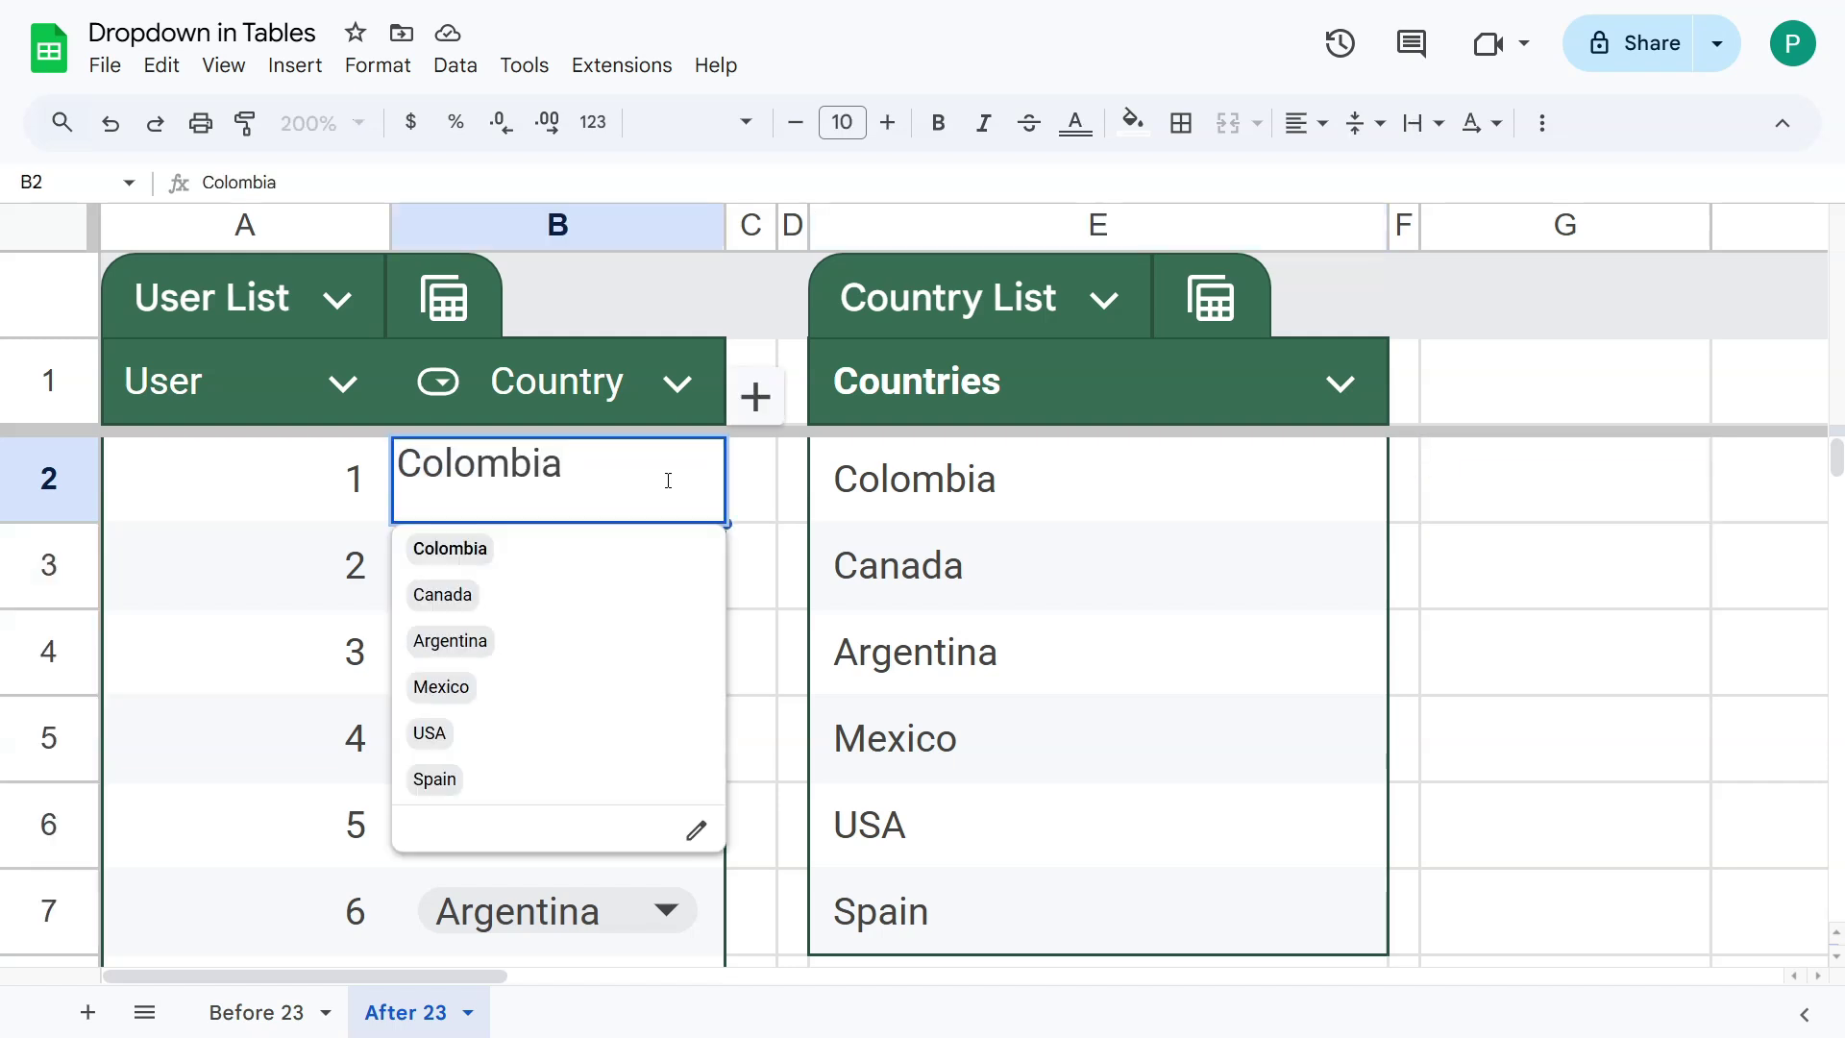
pyautogui.click(696, 832)
pyautogui.moveTo(1583, 470); pyautogui.dragTo(1398, 470)
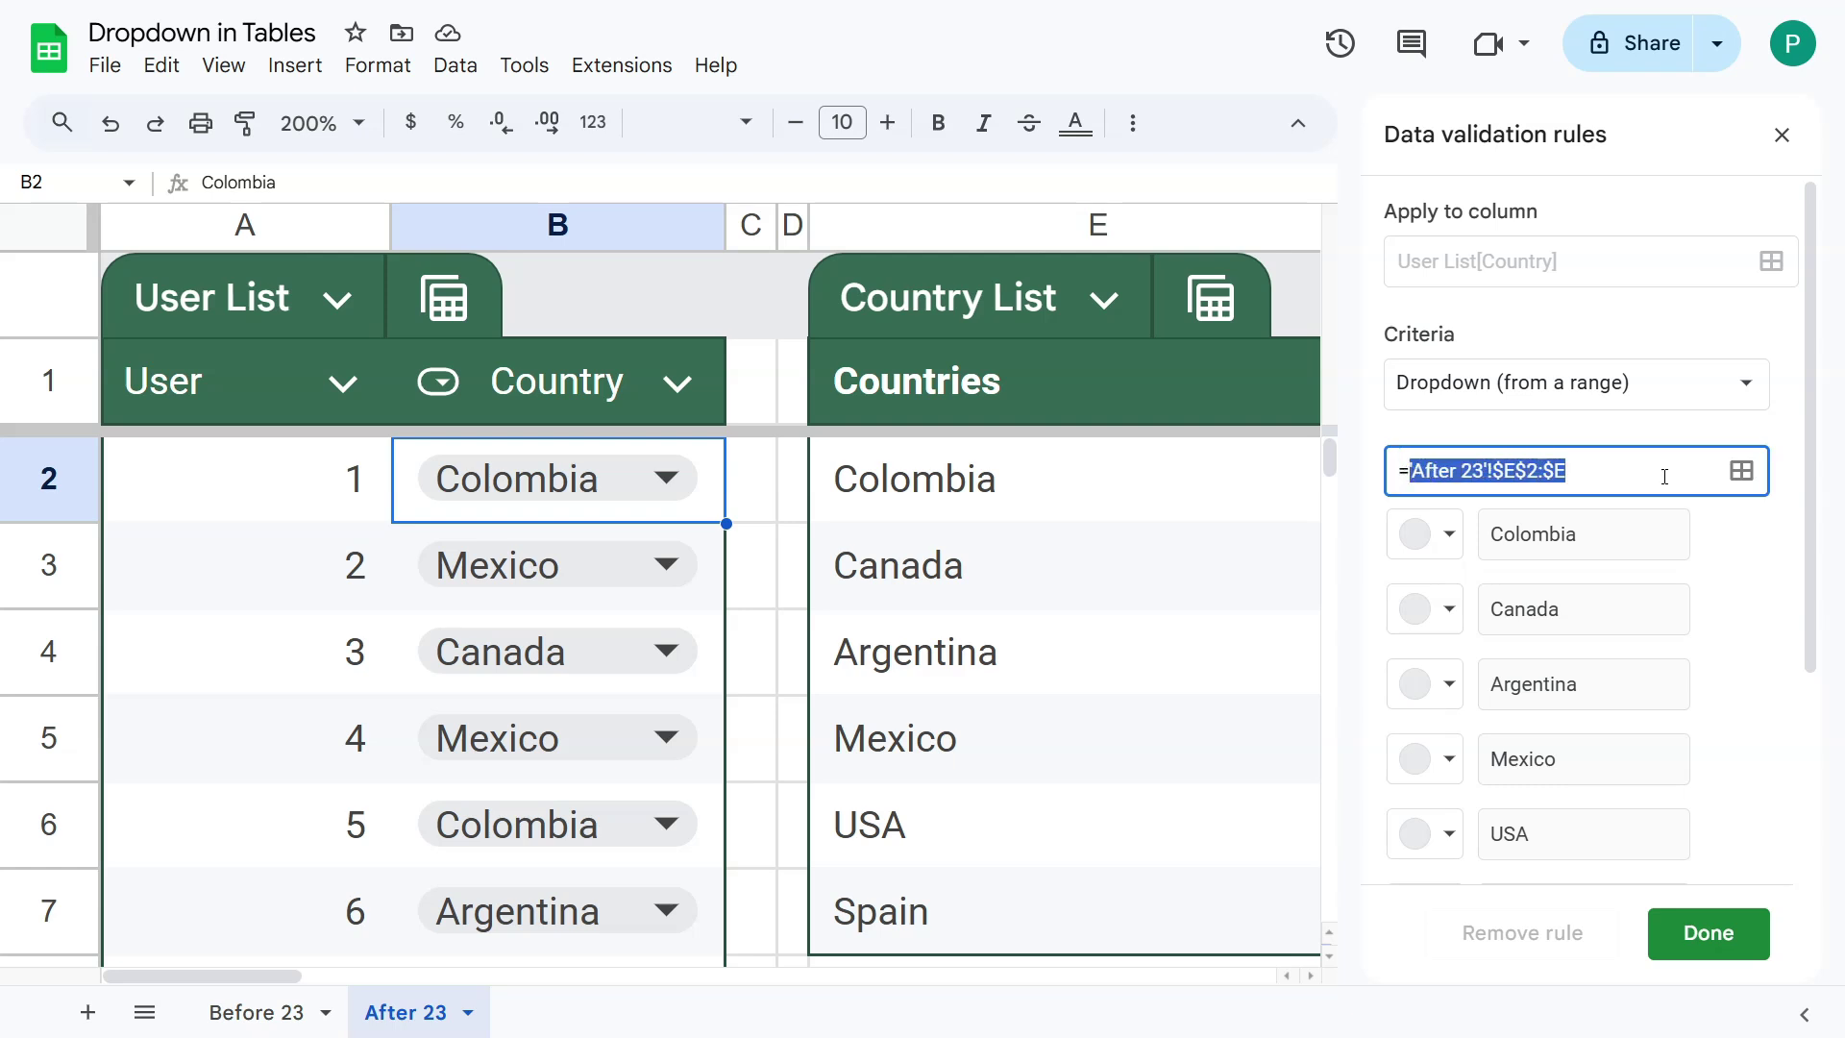
pyautogui.press('BackSpace')
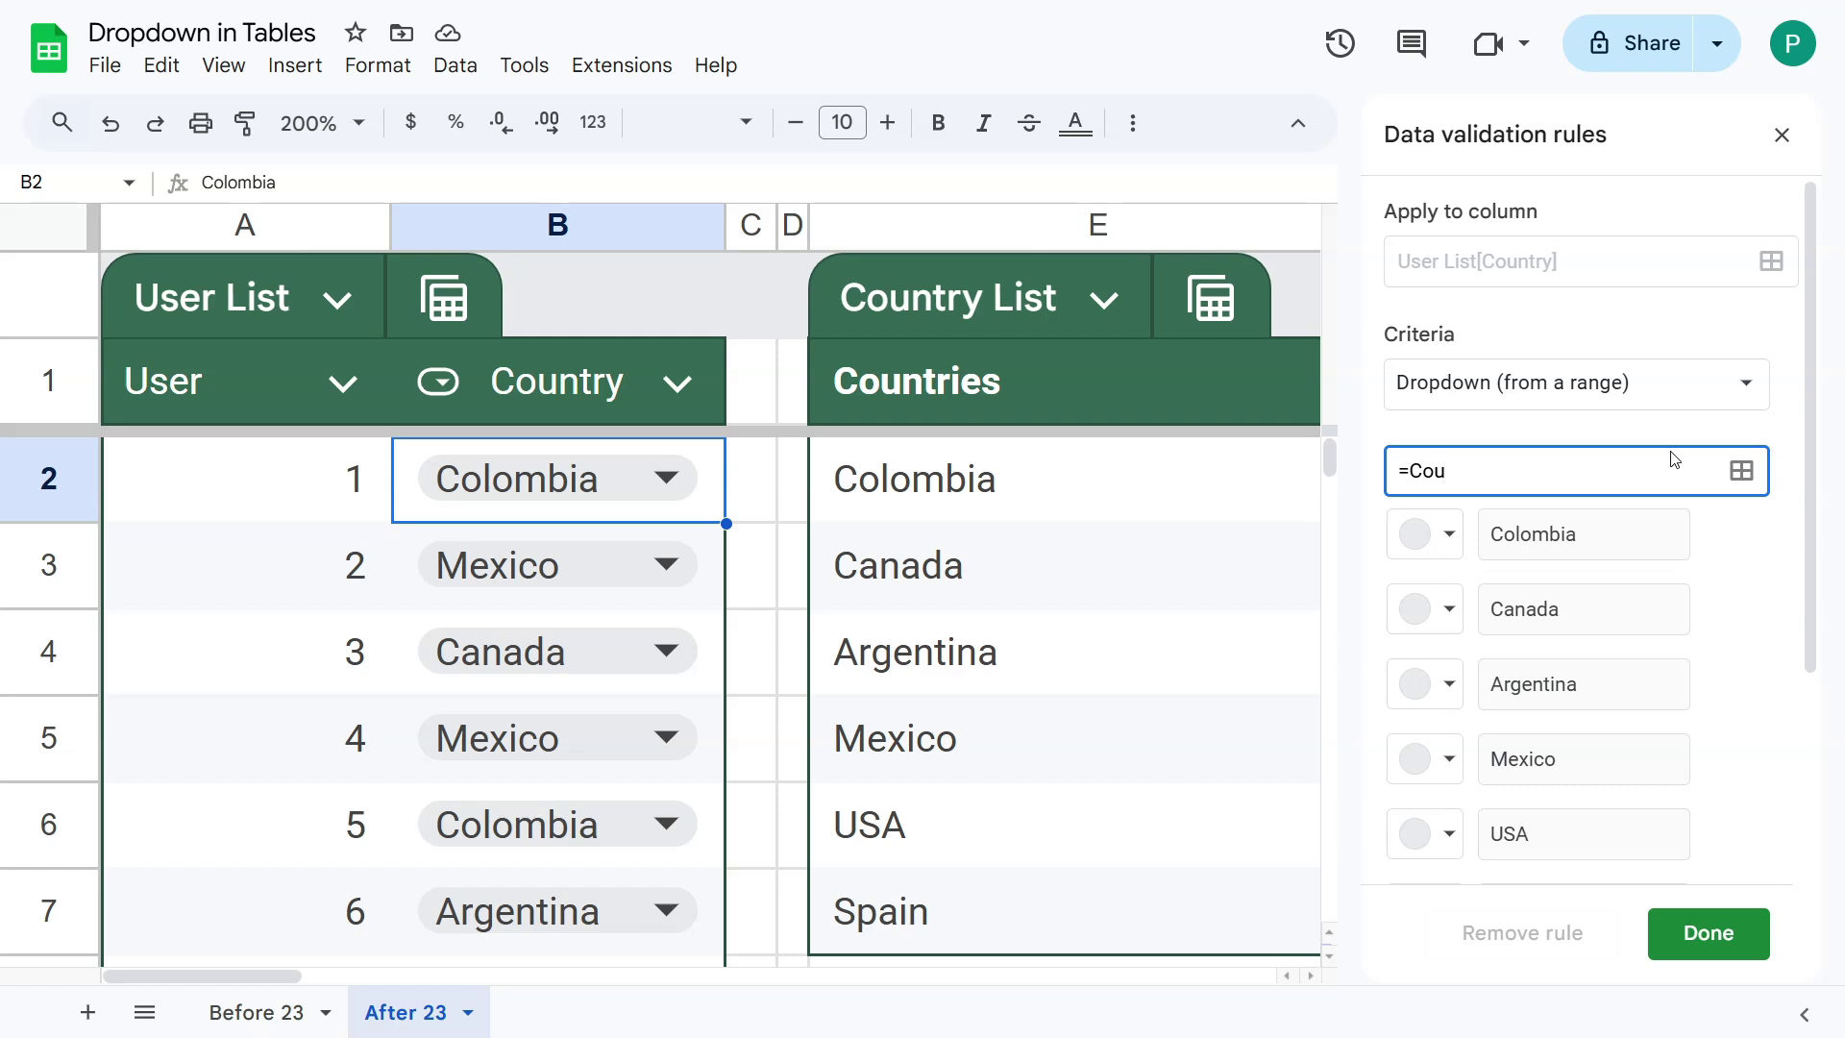
pyautogui.write('Cou')
pyautogui.click(1741, 470)
pyautogui.write('Cou')
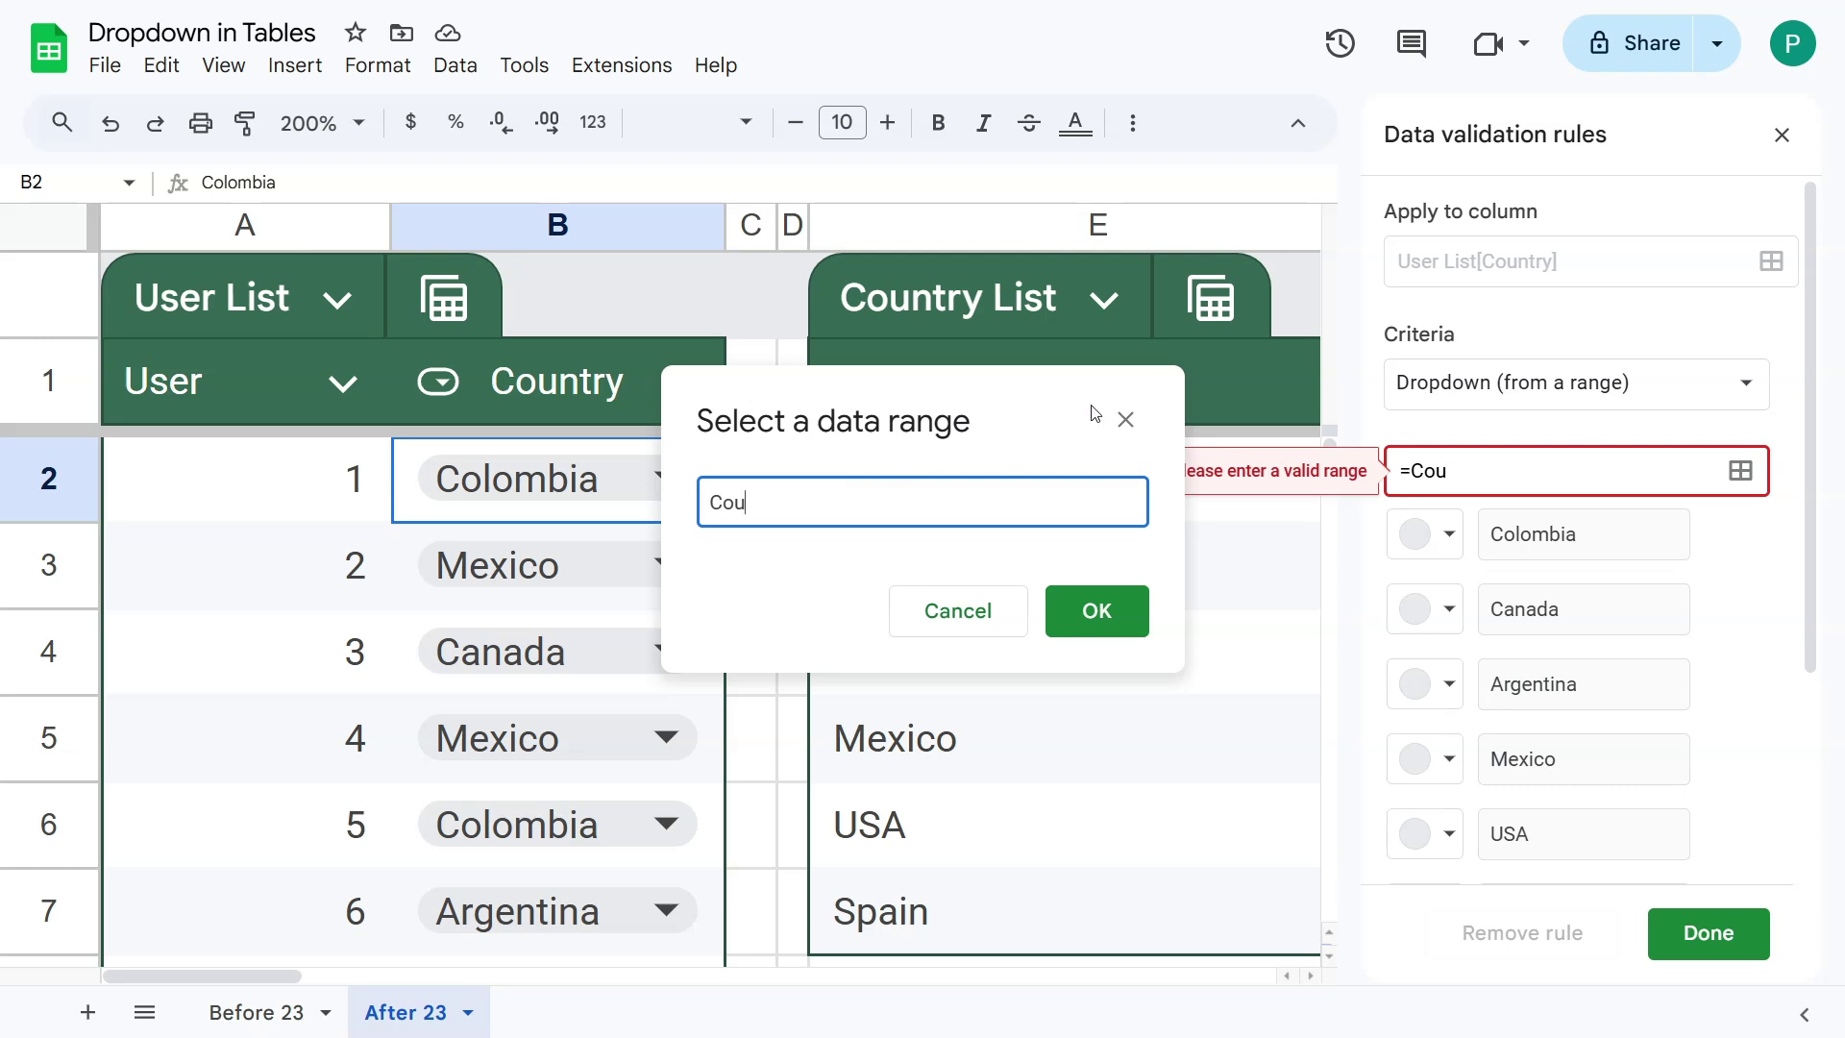
pyautogui.click(1126, 420)
# Step: Set the Country dropdown's source range to the copied reference Country_List[Countries], without an equals sign, and save the rule
pyautogui.moveTo(1478, 474); pyautogui.dragTo(1393, 459)
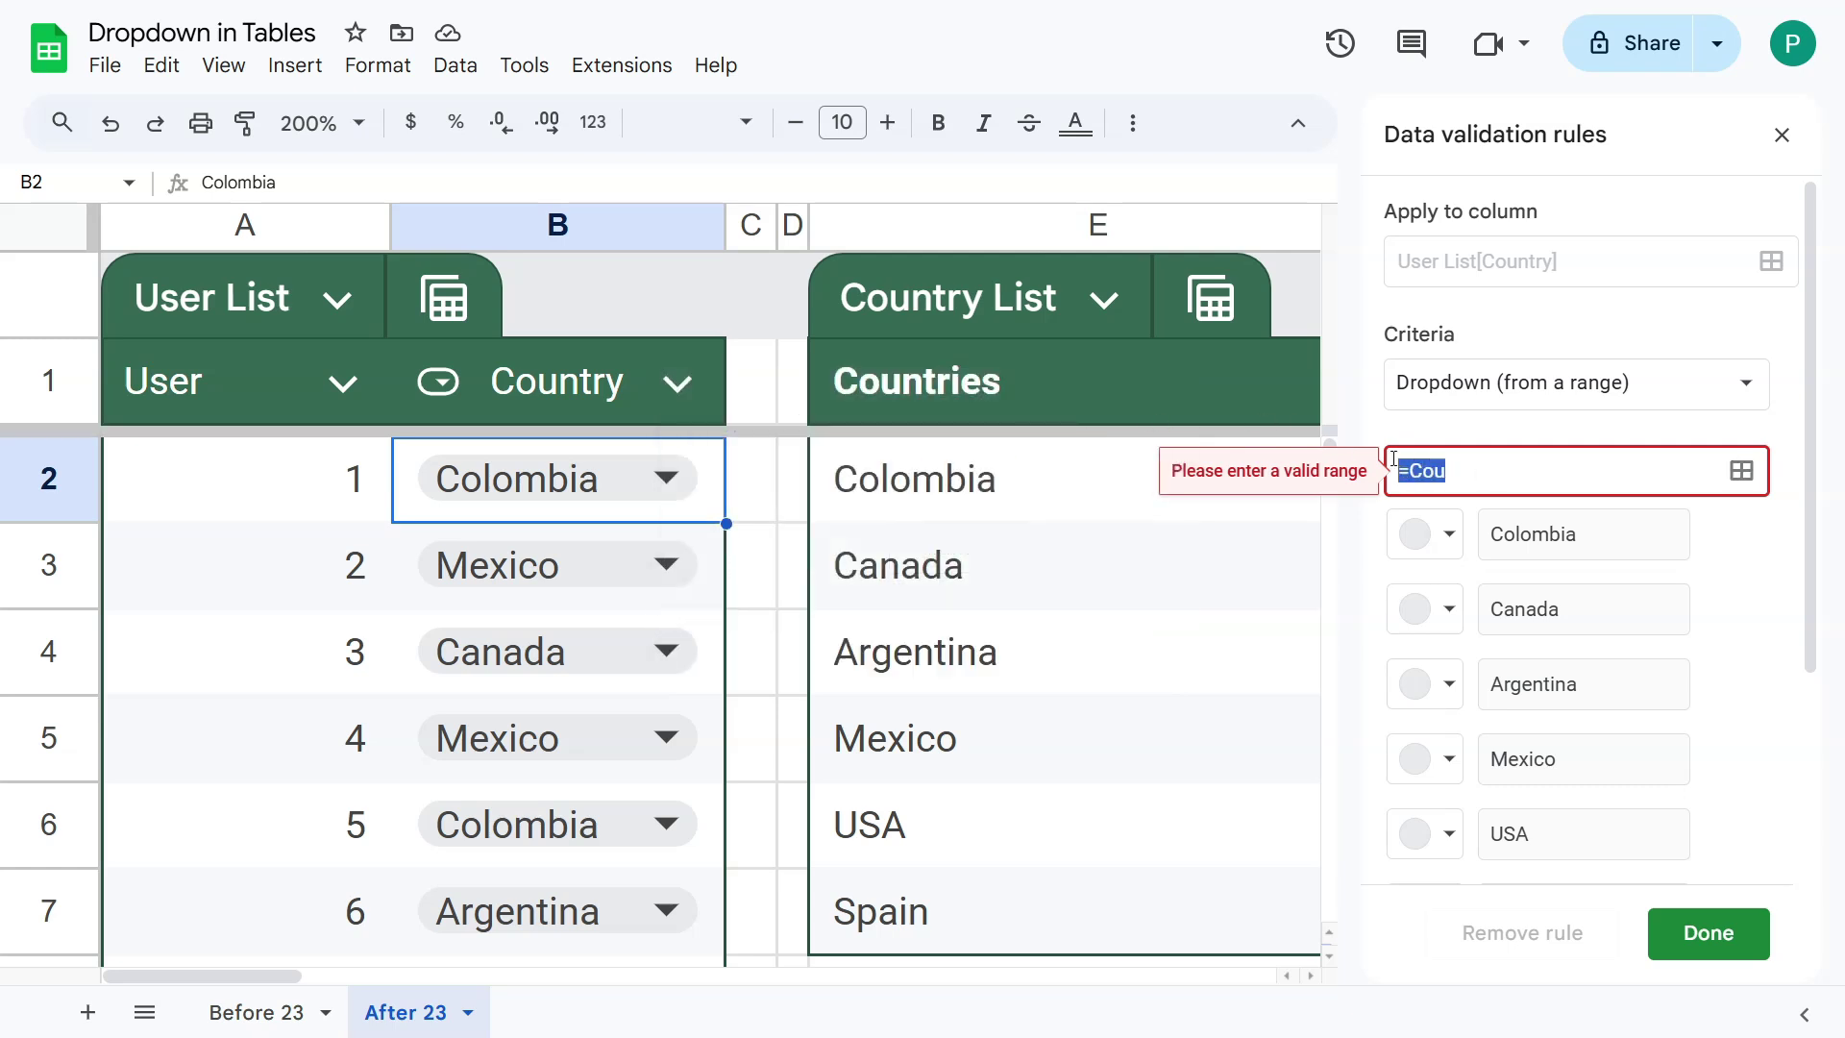
pyautogui.hotkey('ctrl', 'v')
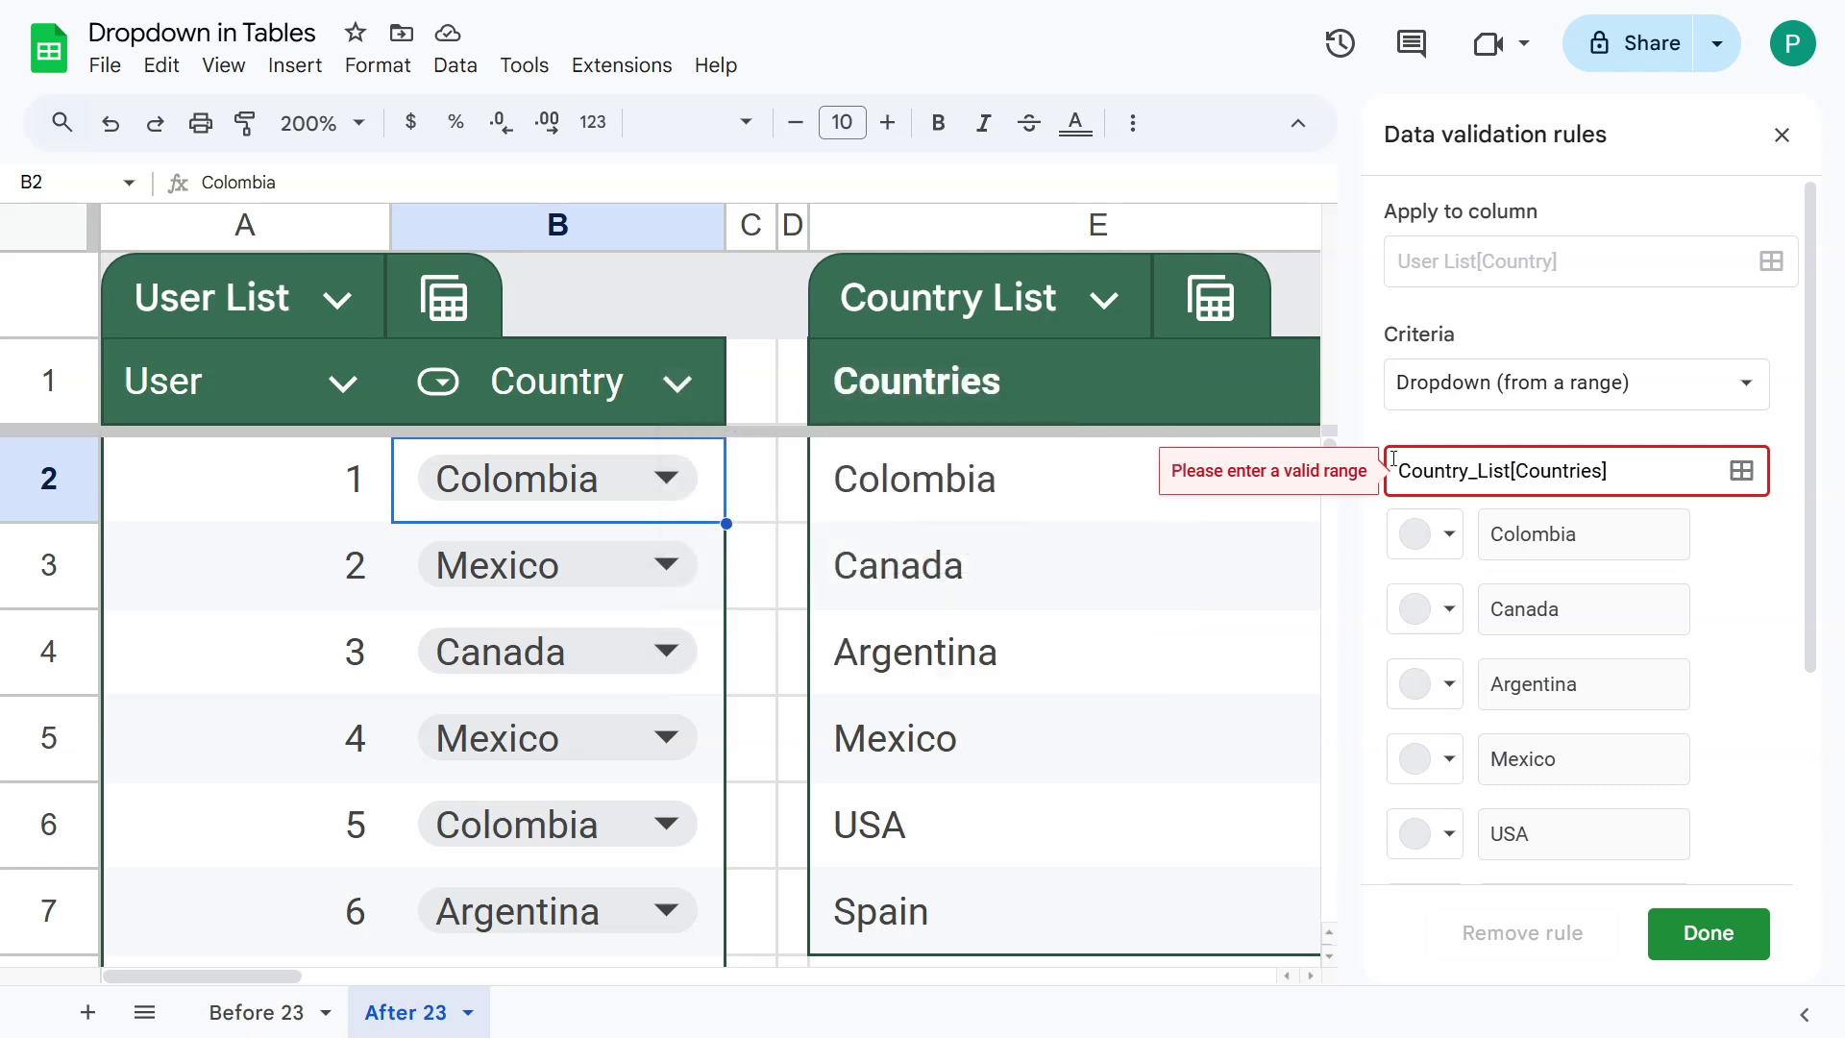
pyautogui.click(1394, 459)
pyautogui.write('=')
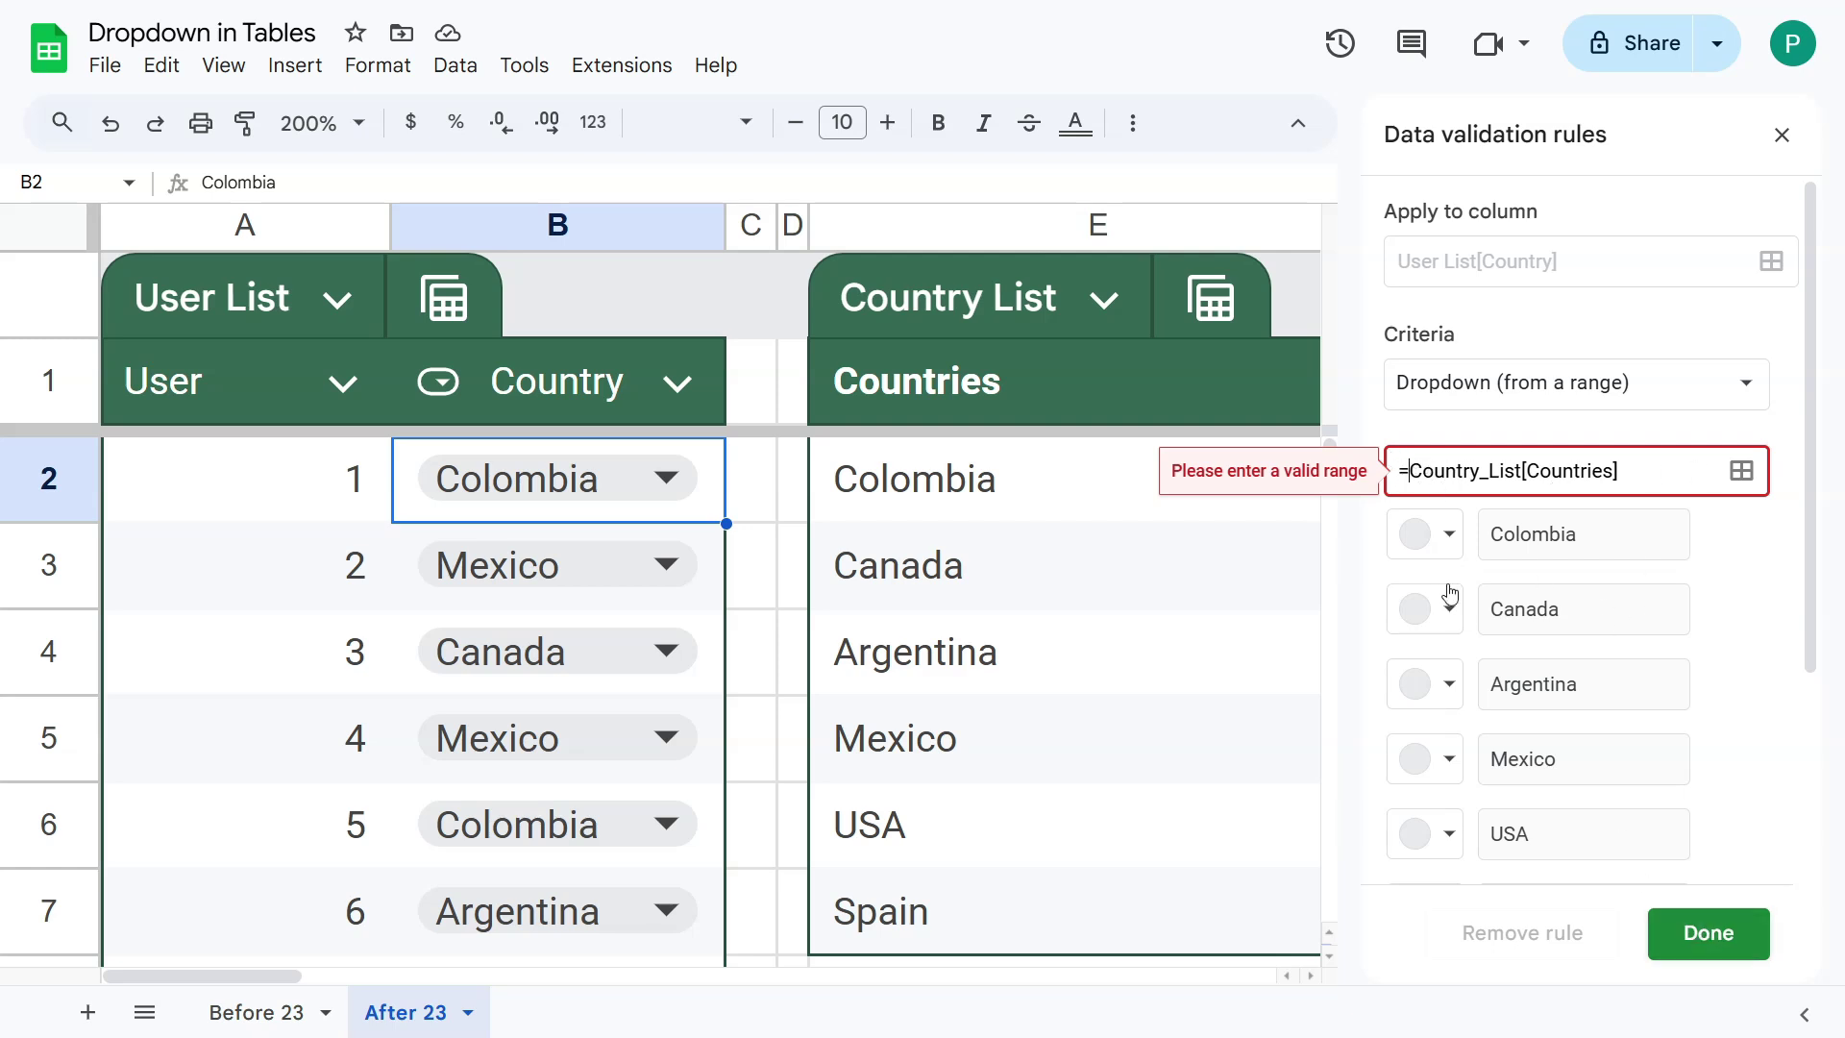
pyautogui.press('BackSpace')
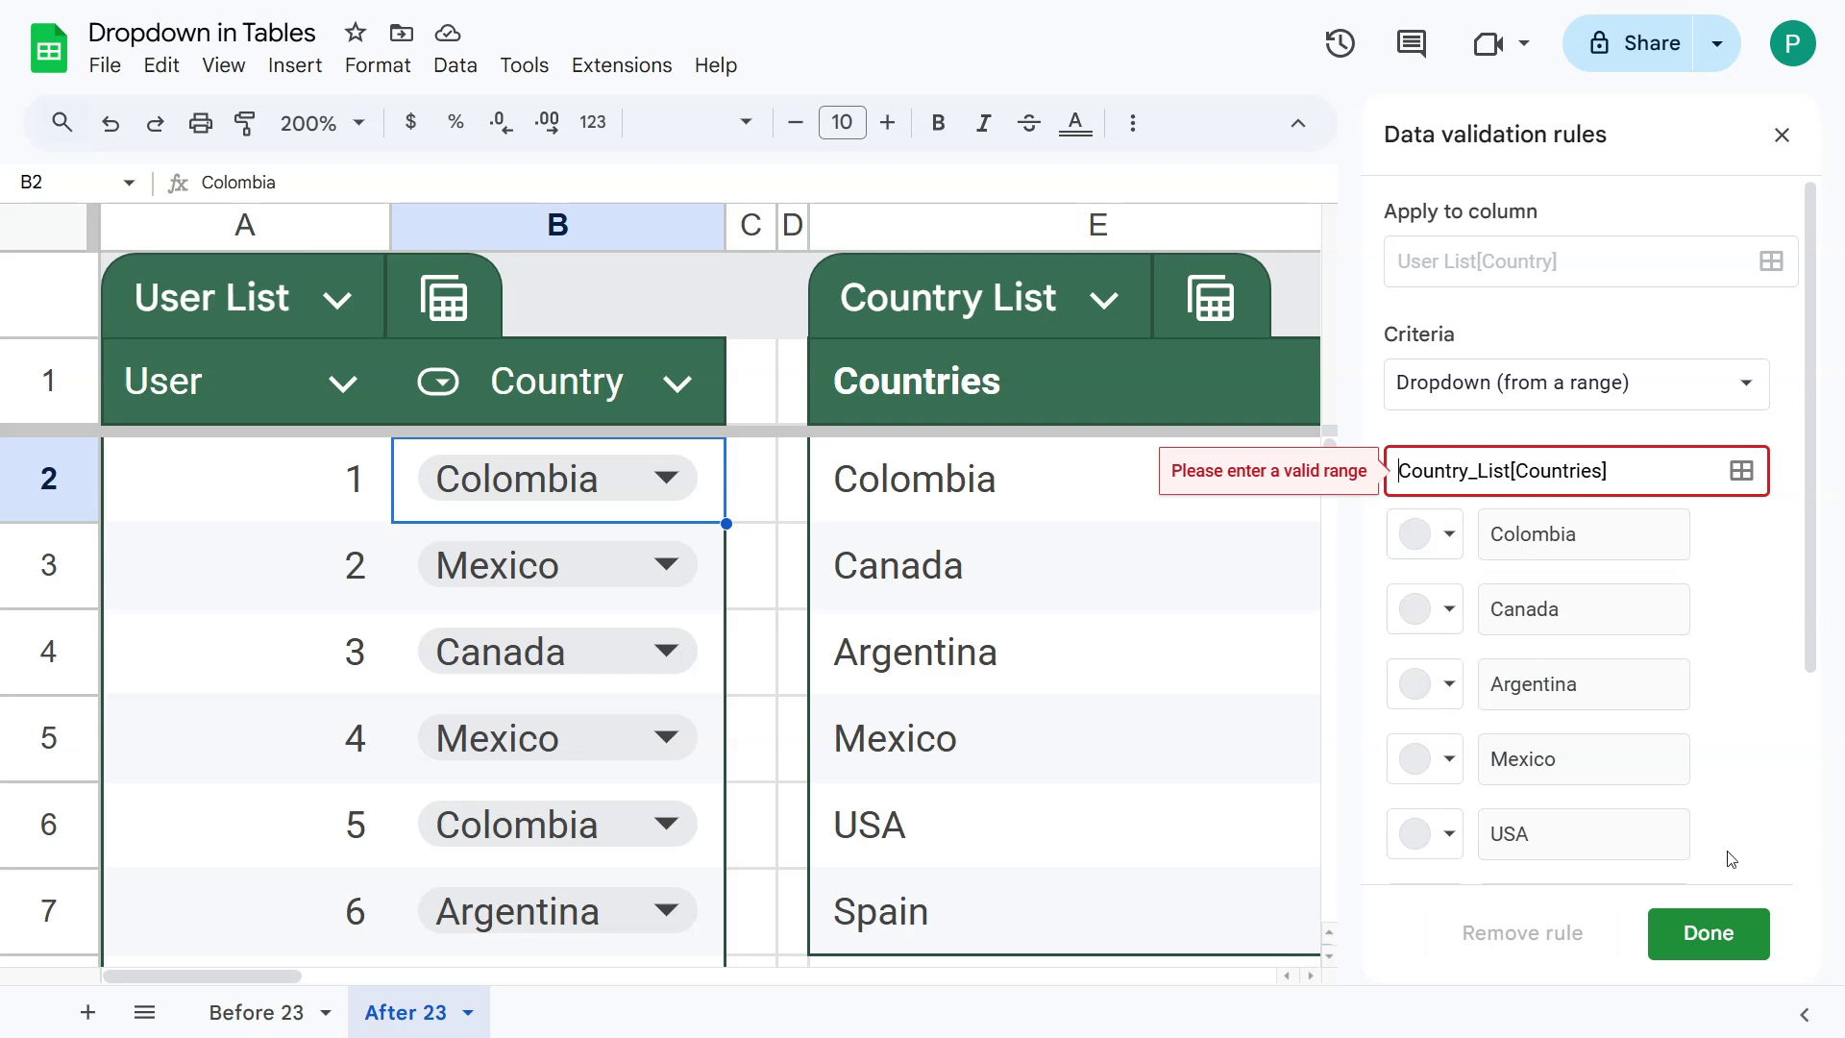
pyautogui.click(1709, 933)
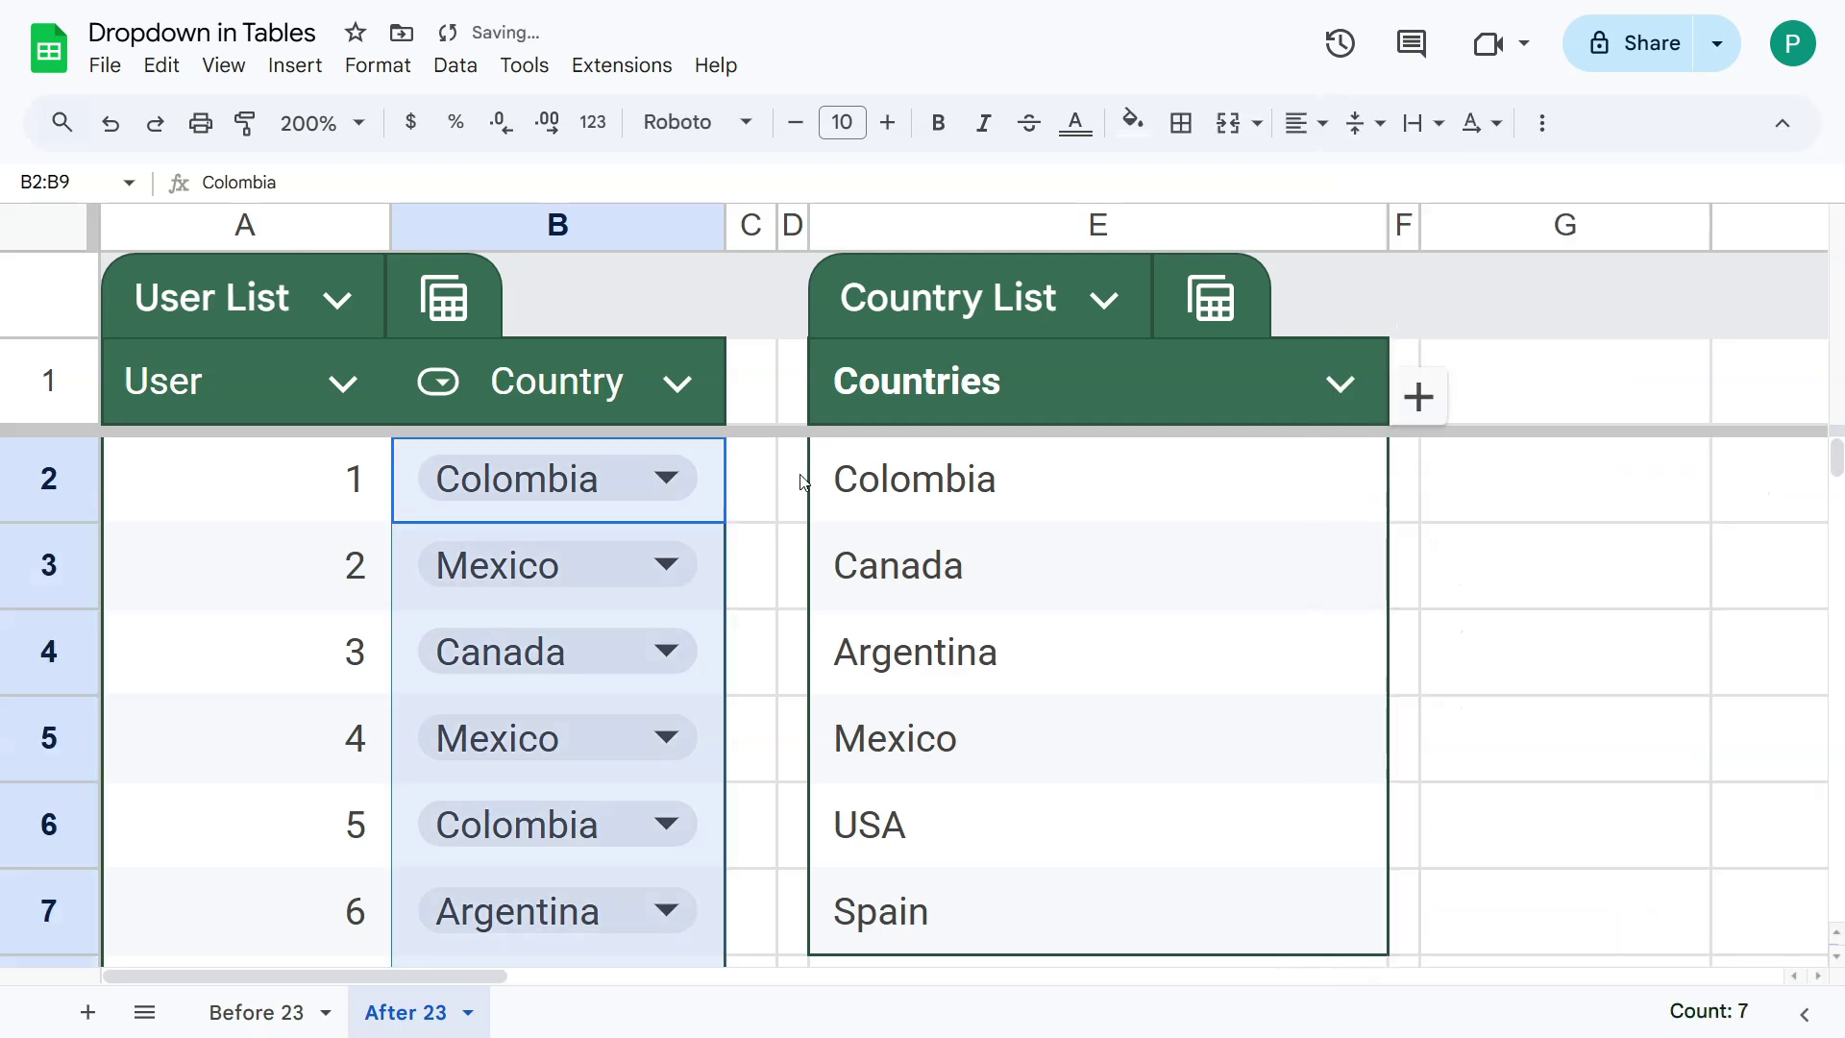
# Step: Check which countries the dropdown in B9 offers, and close it without choosing one
pyautogui.scroll(-2, 675, 476)
pyautogui.click(681, 889)
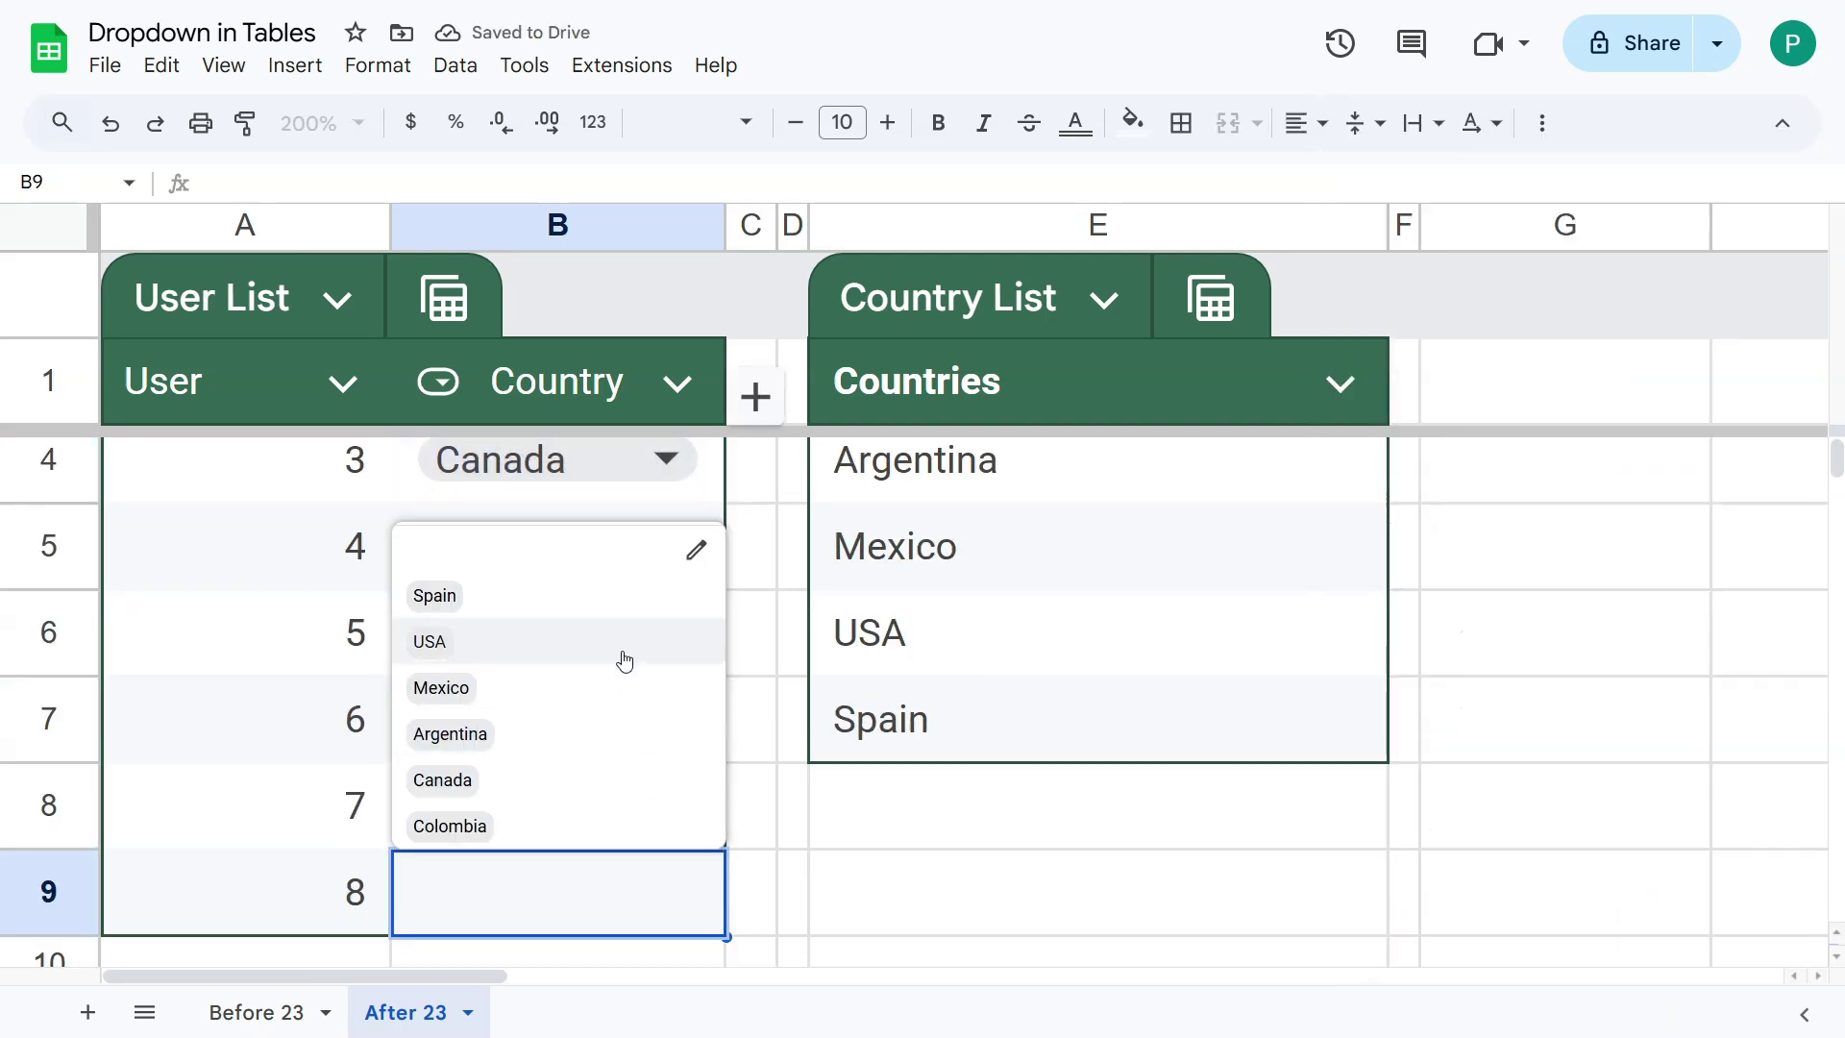
pyautogui.click(1075, 588)
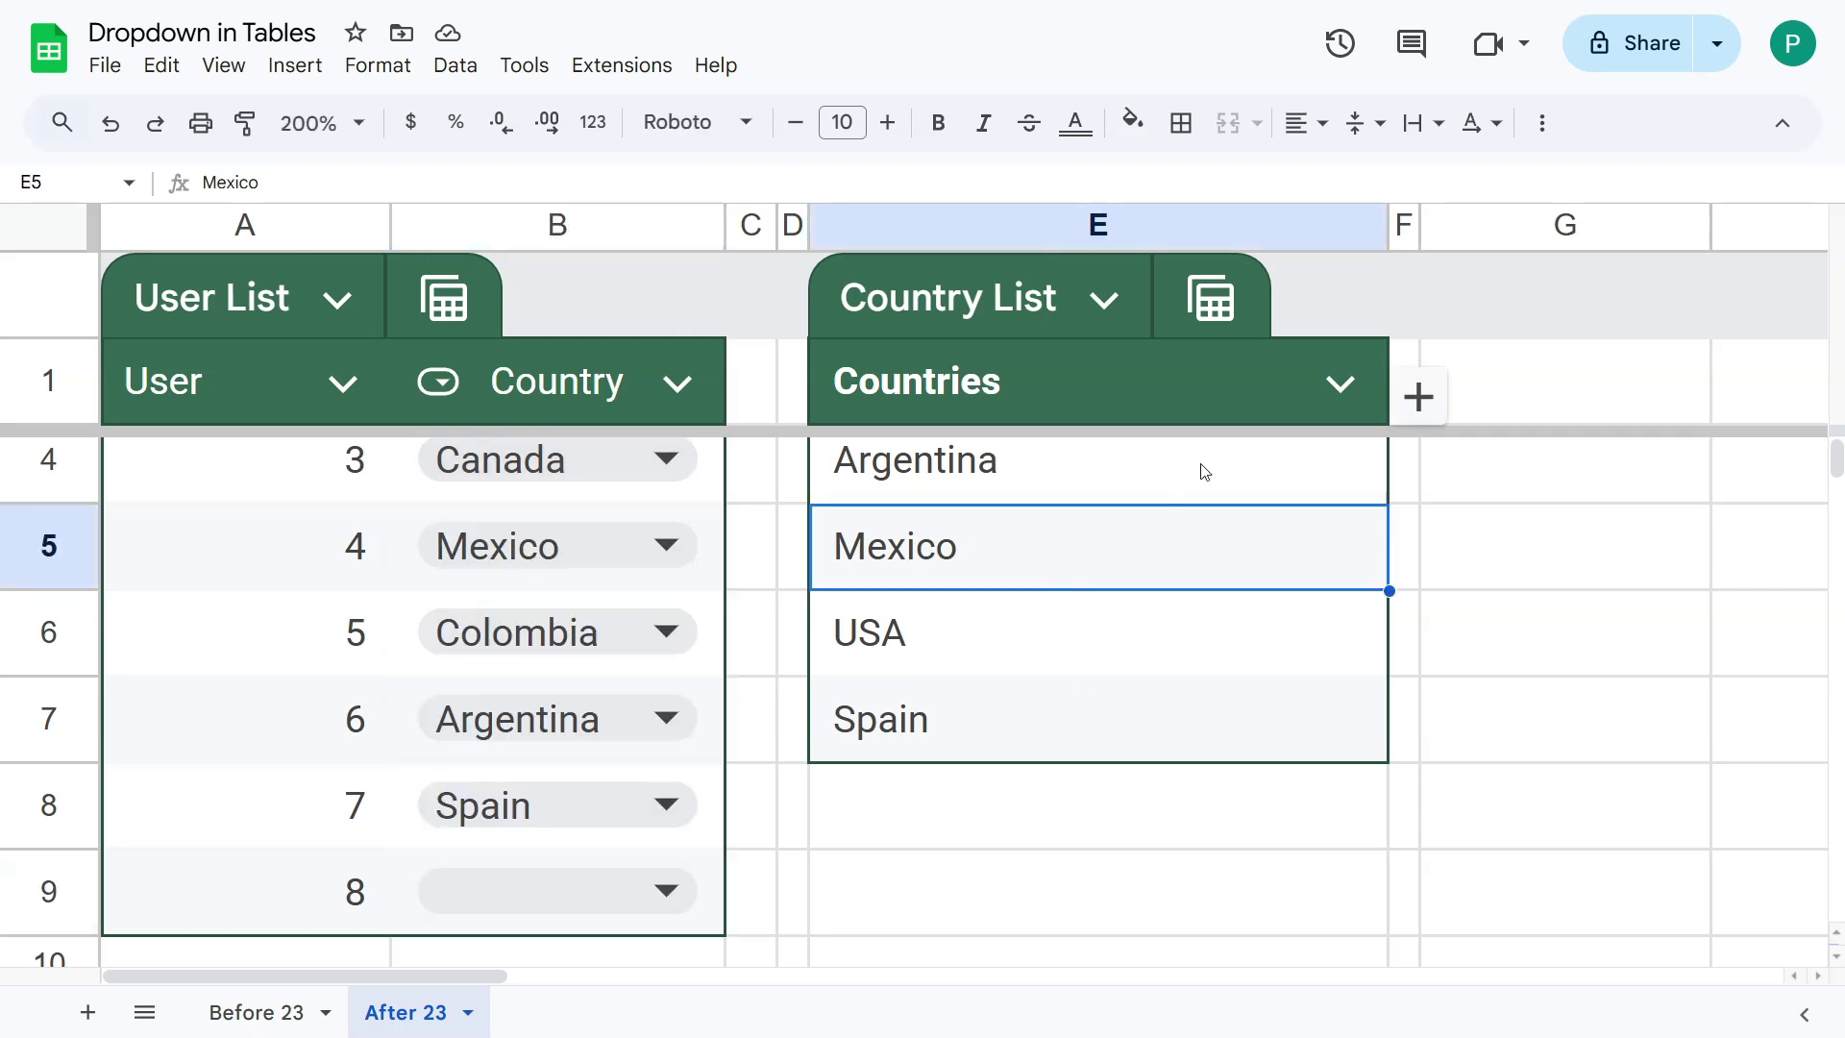
# Step: Add Japan in E8, directly below Spain in the Country List table, and review the options in the B9 dropdown
pyautogui.click(1042, 809)
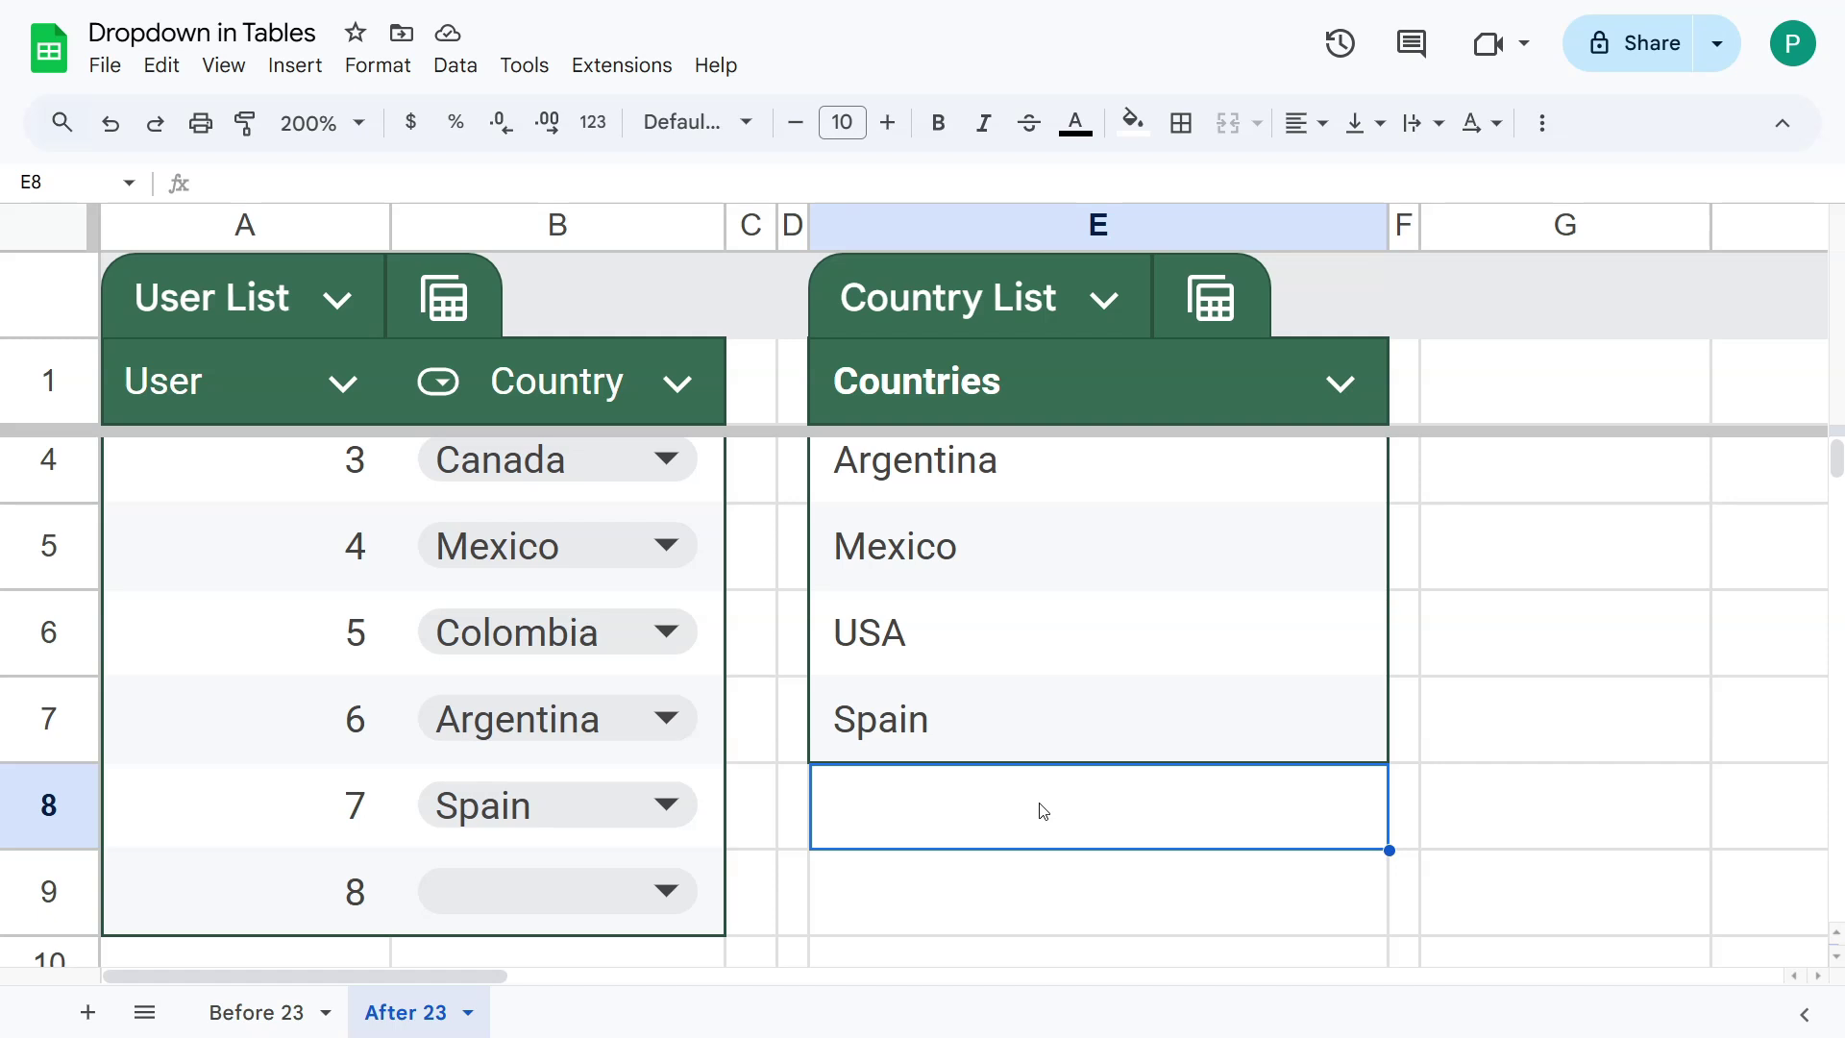
pyautogui.write('Japan')
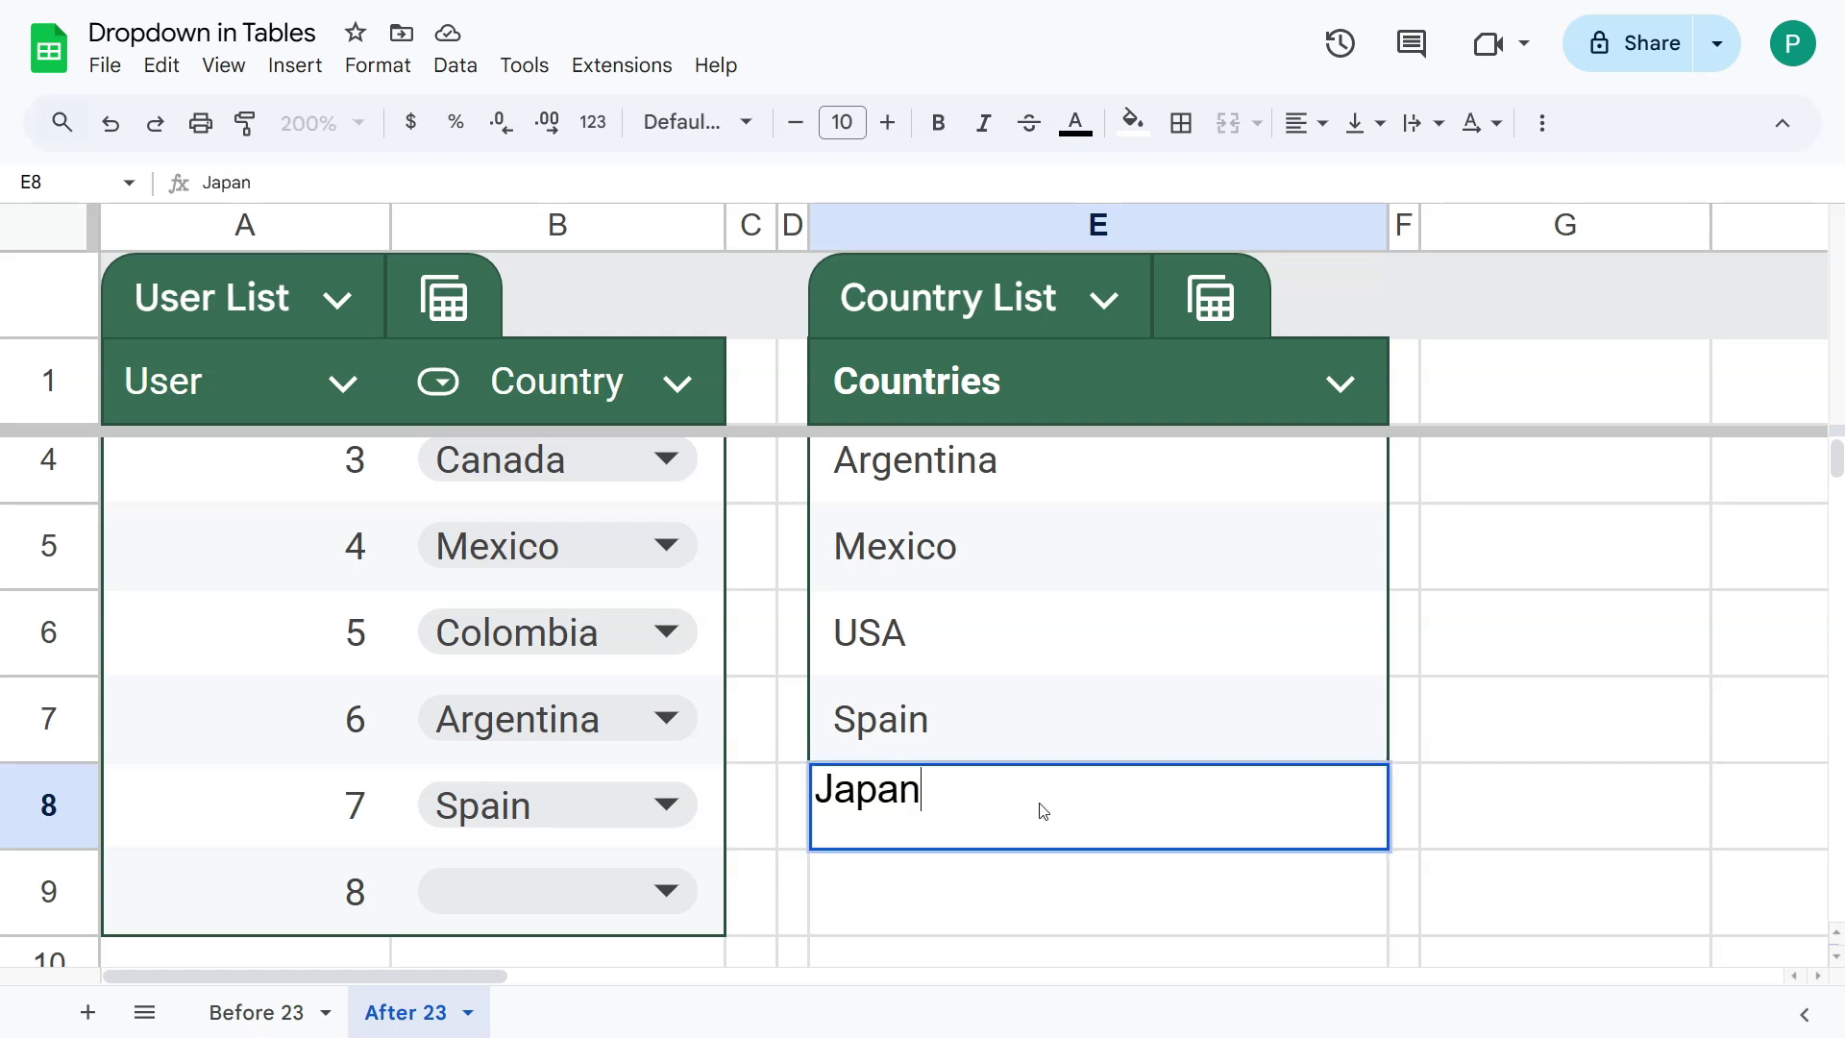
pyautogui.press('Return')
pyautogui.click(678, 895)
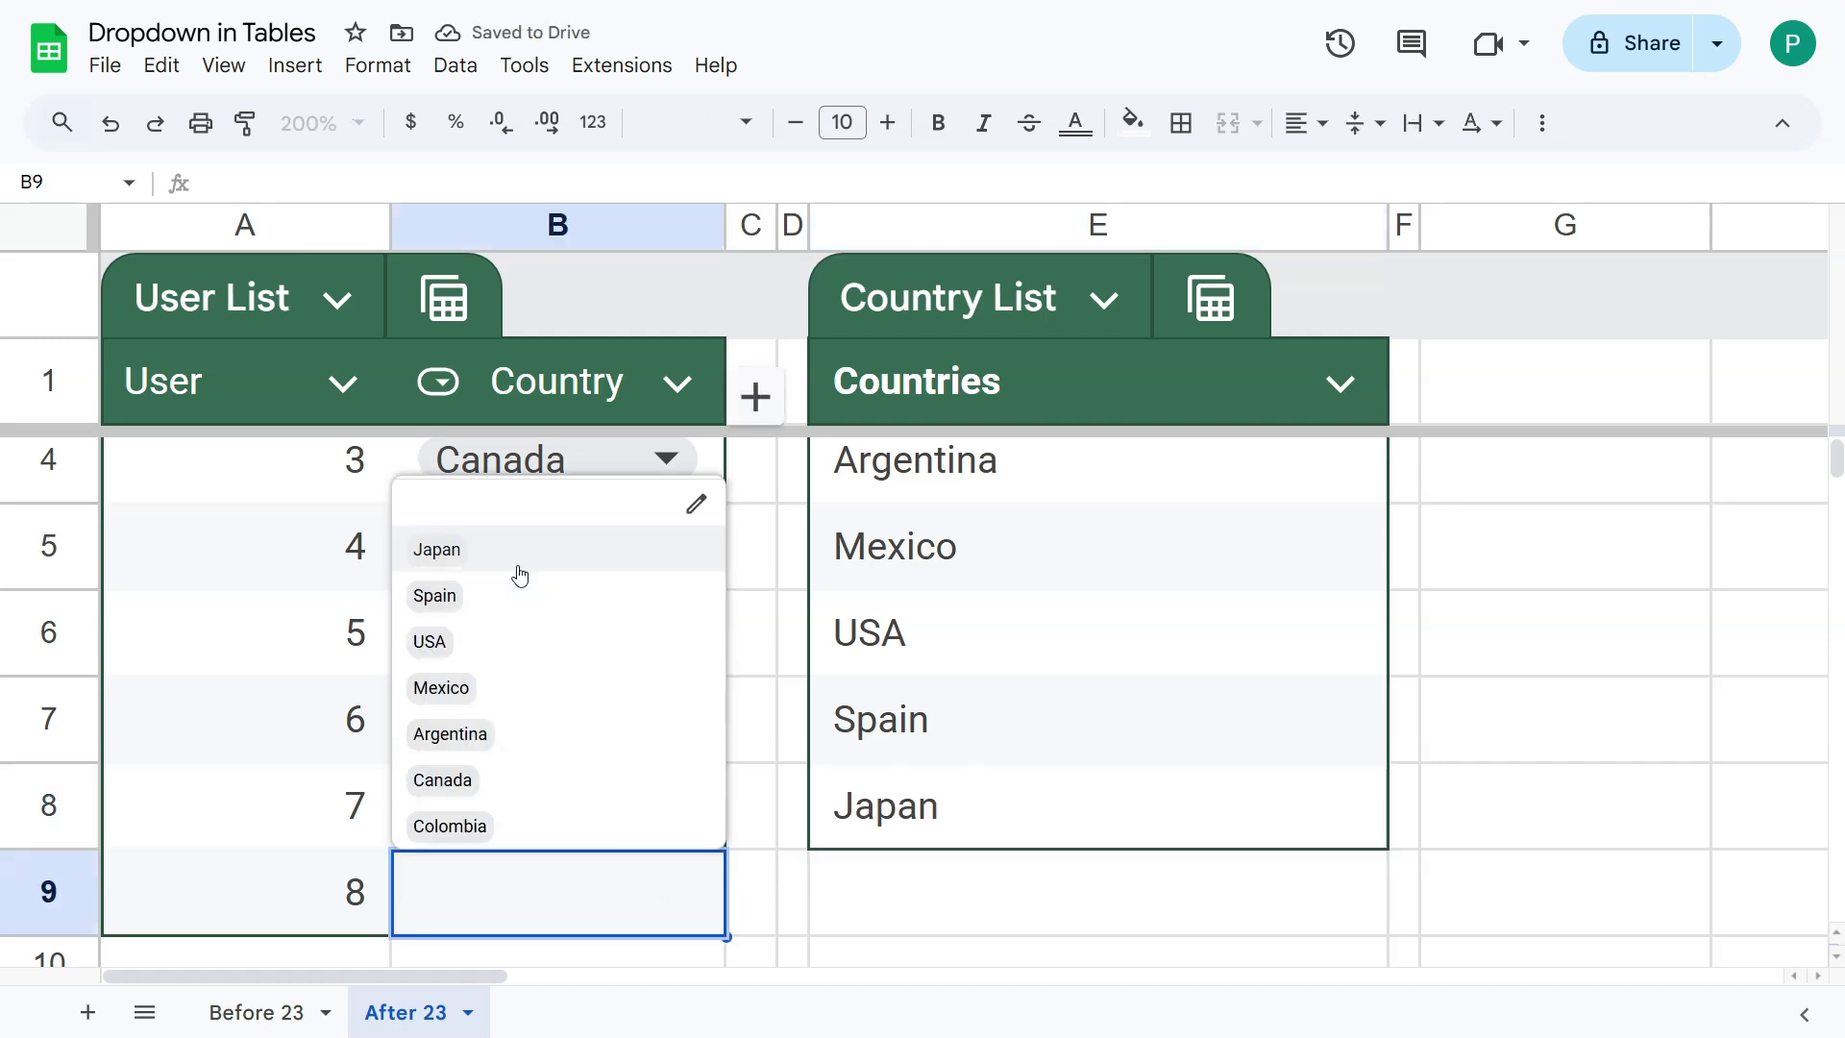
pyautogui.click(1166, 485)
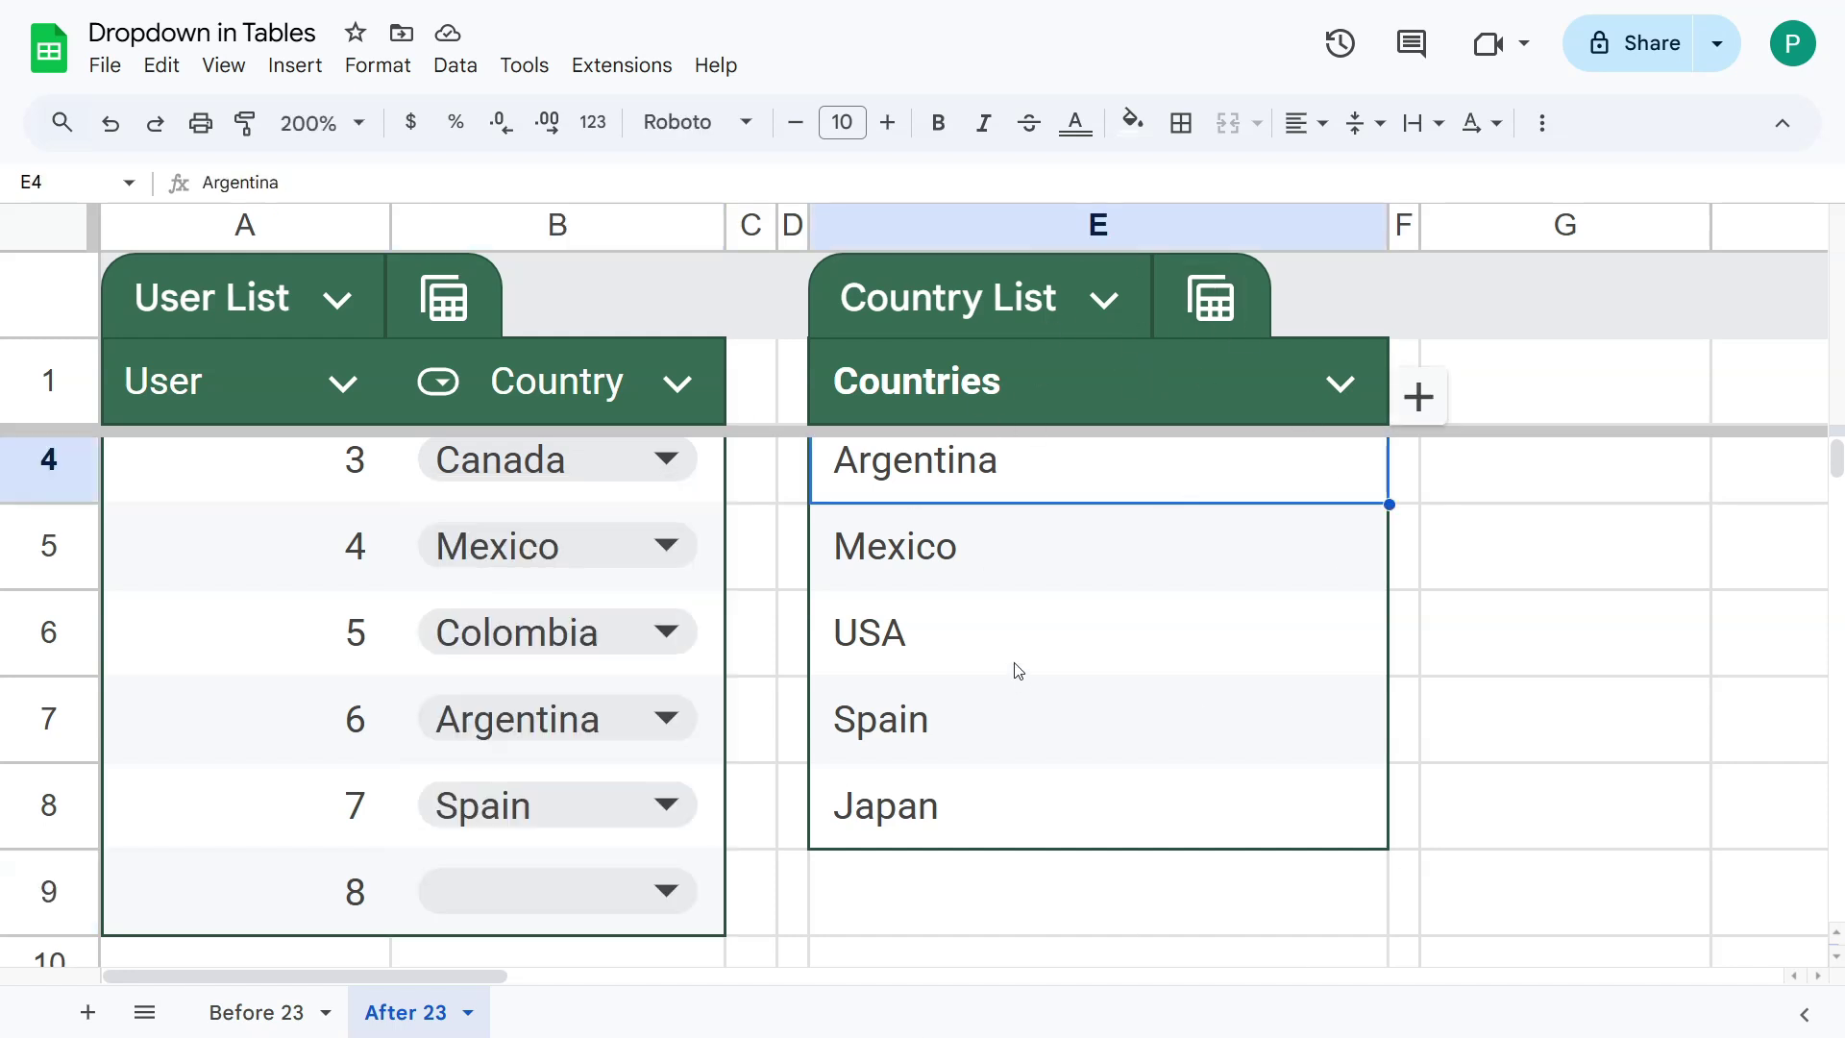
pyautogui.scroll(-3, 1051, 765)
pyautogui.moveTo(1041, 527); pyautogui.dragTo(1045, 817)
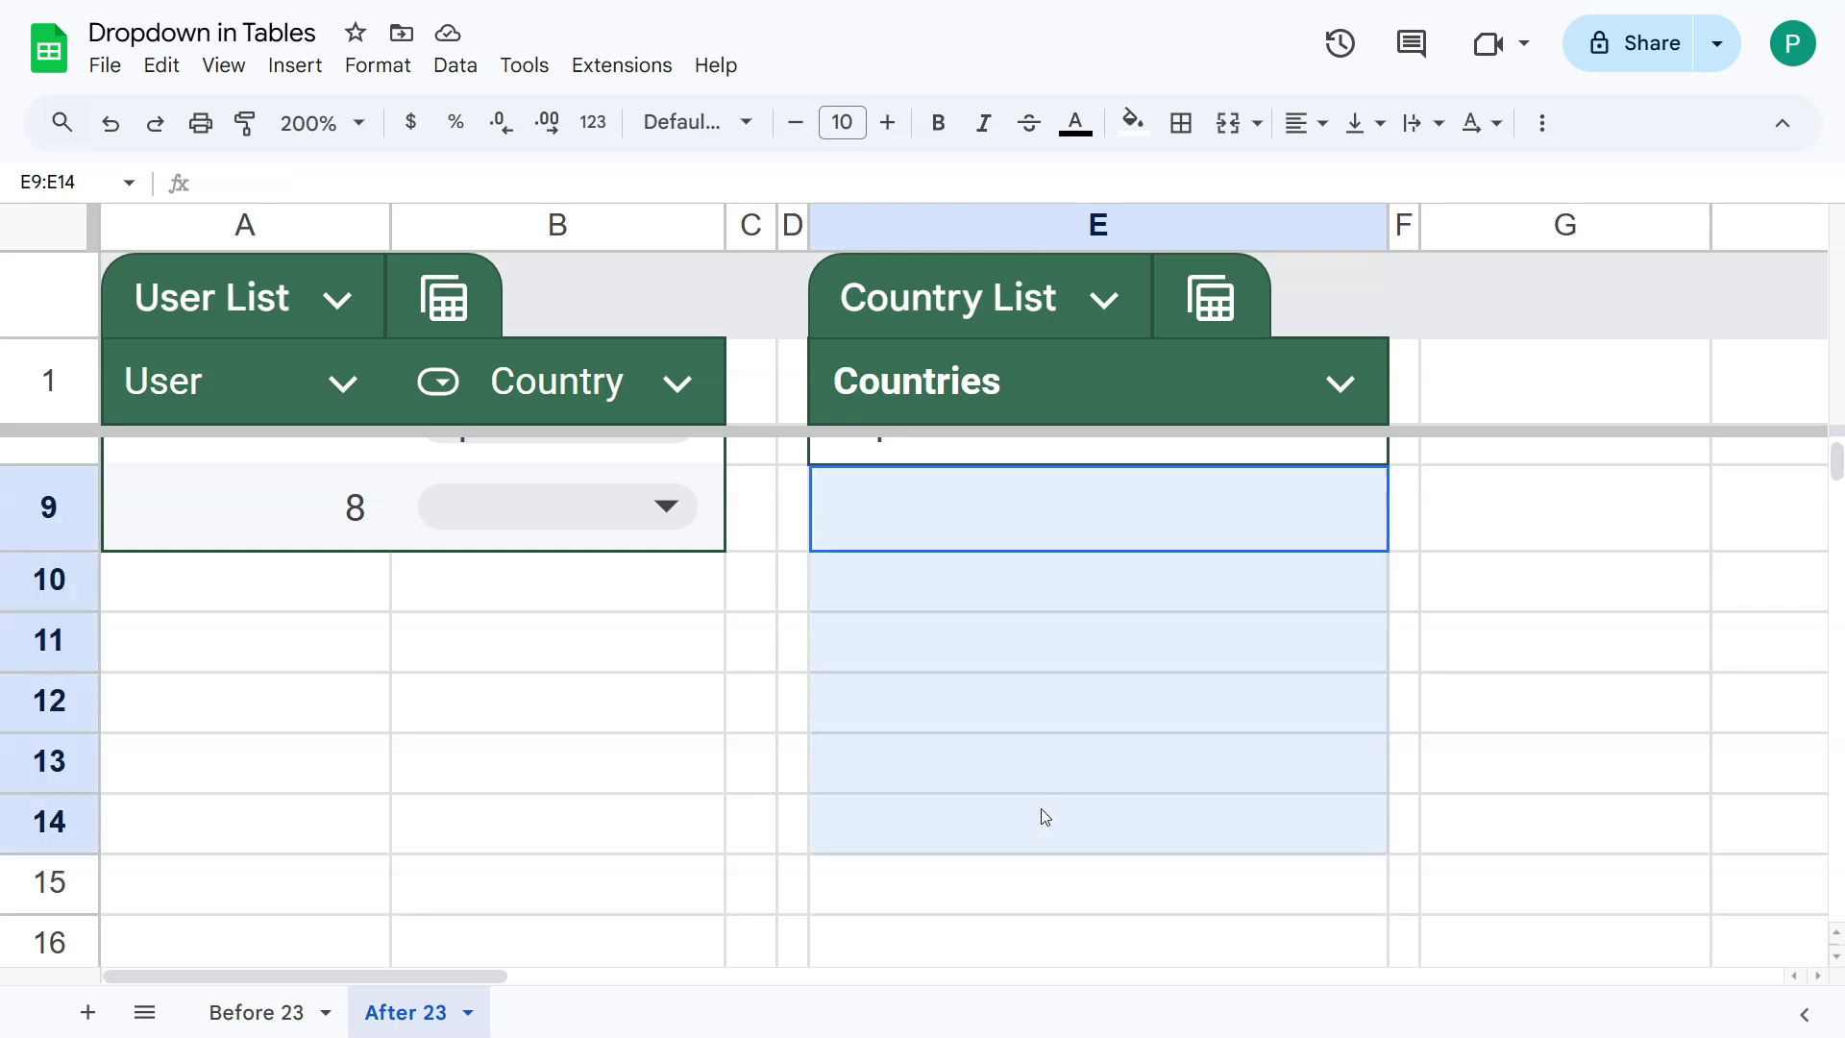
pyautogui.scroll(3, 1046, 817)
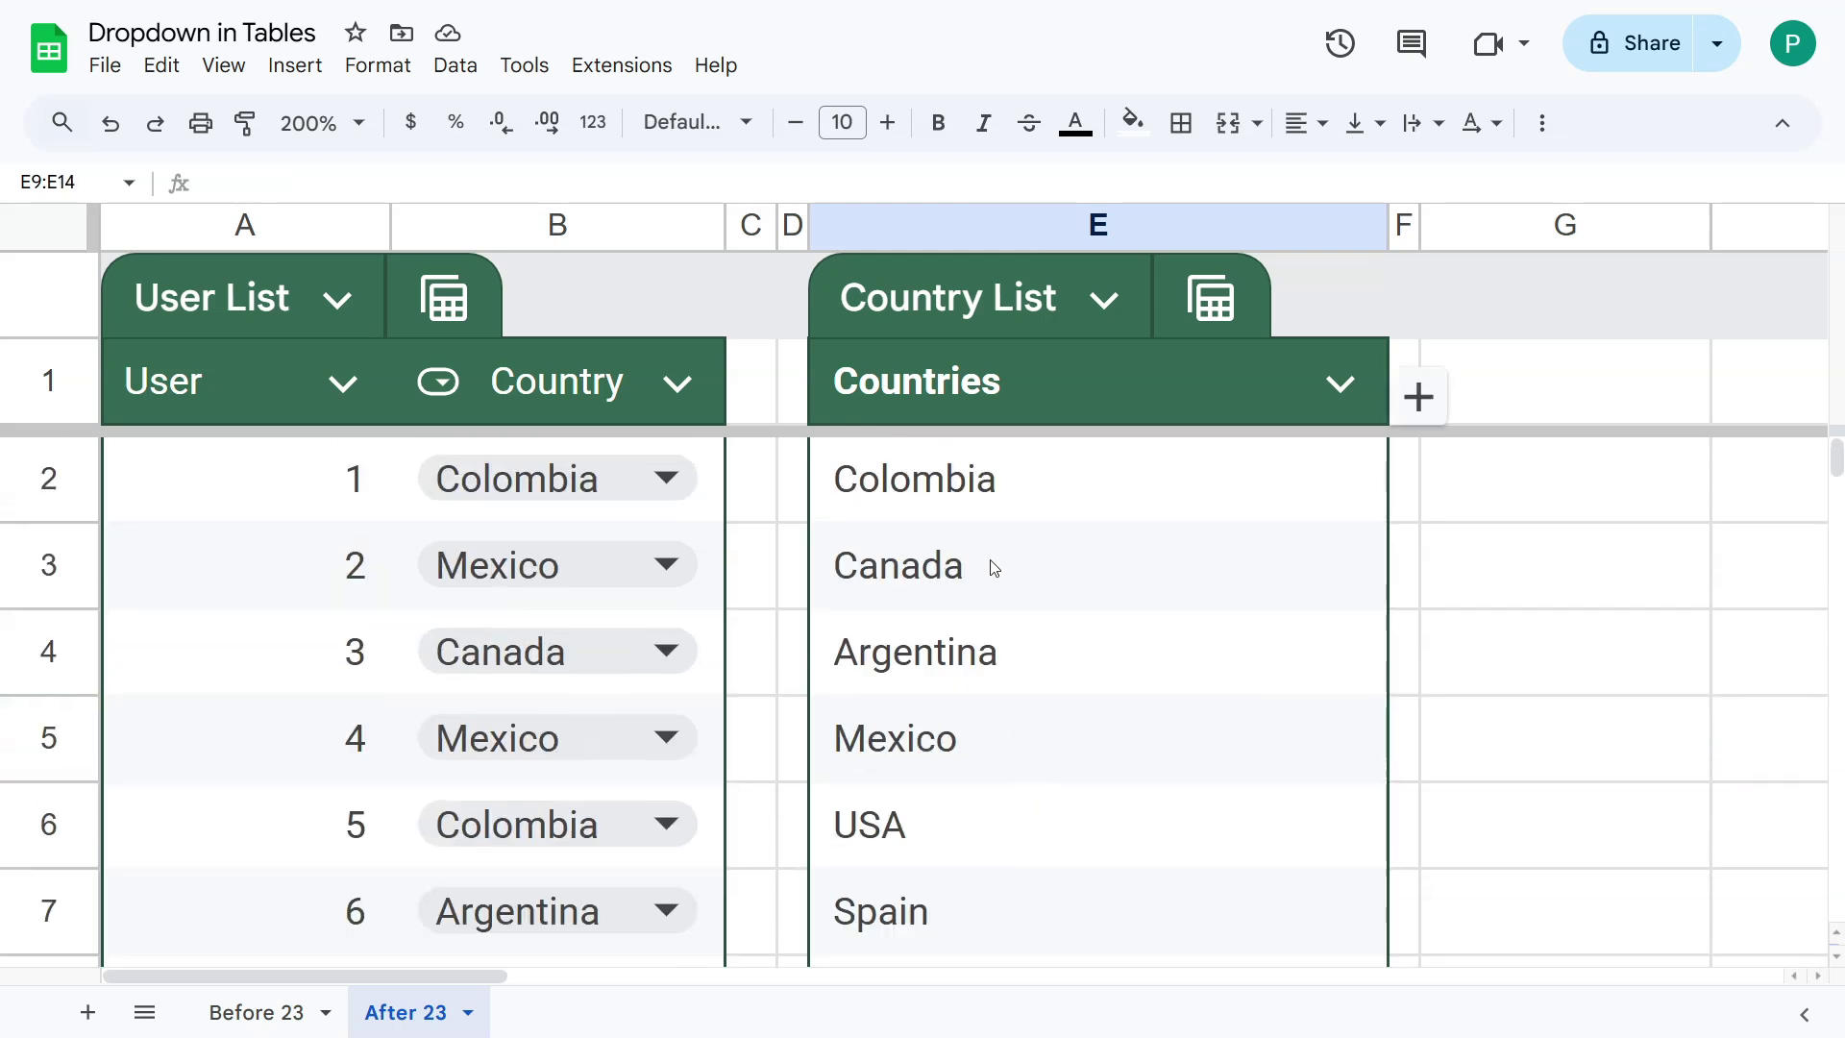
pyautogui.click(1139, 509)
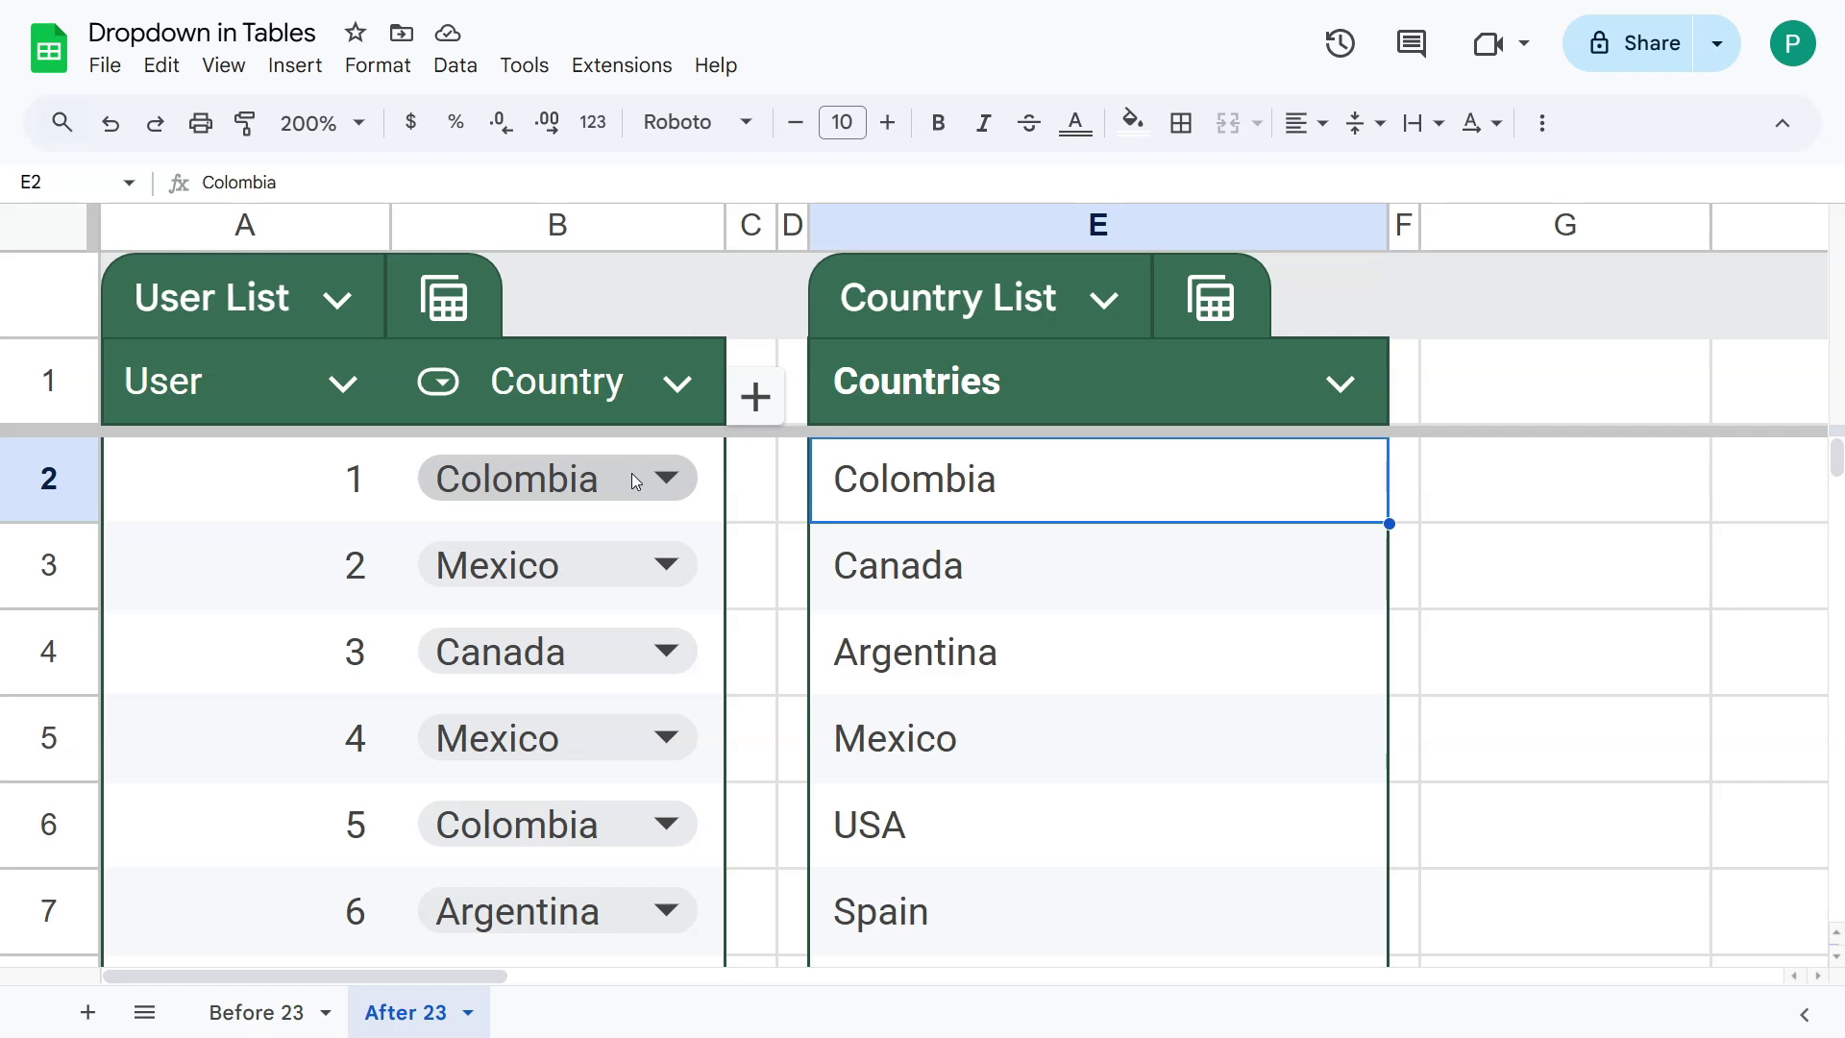
pyautogui.click(1594, 651)
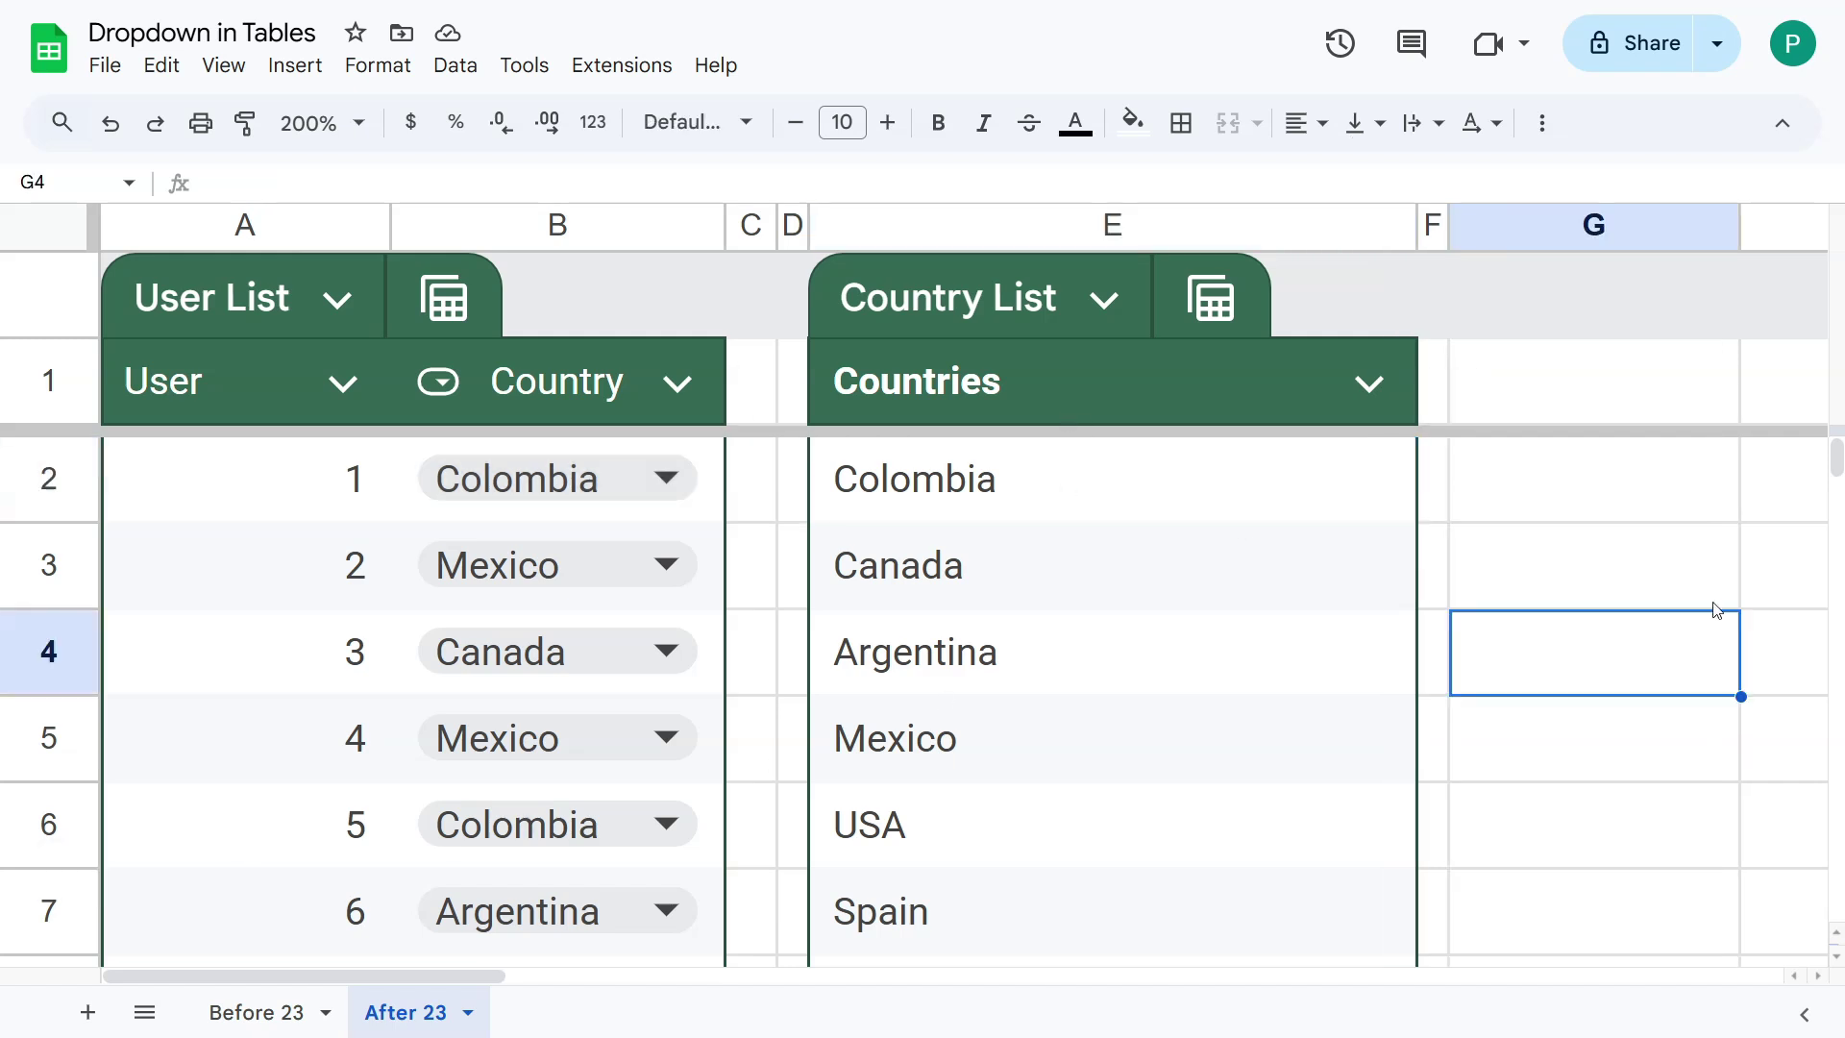